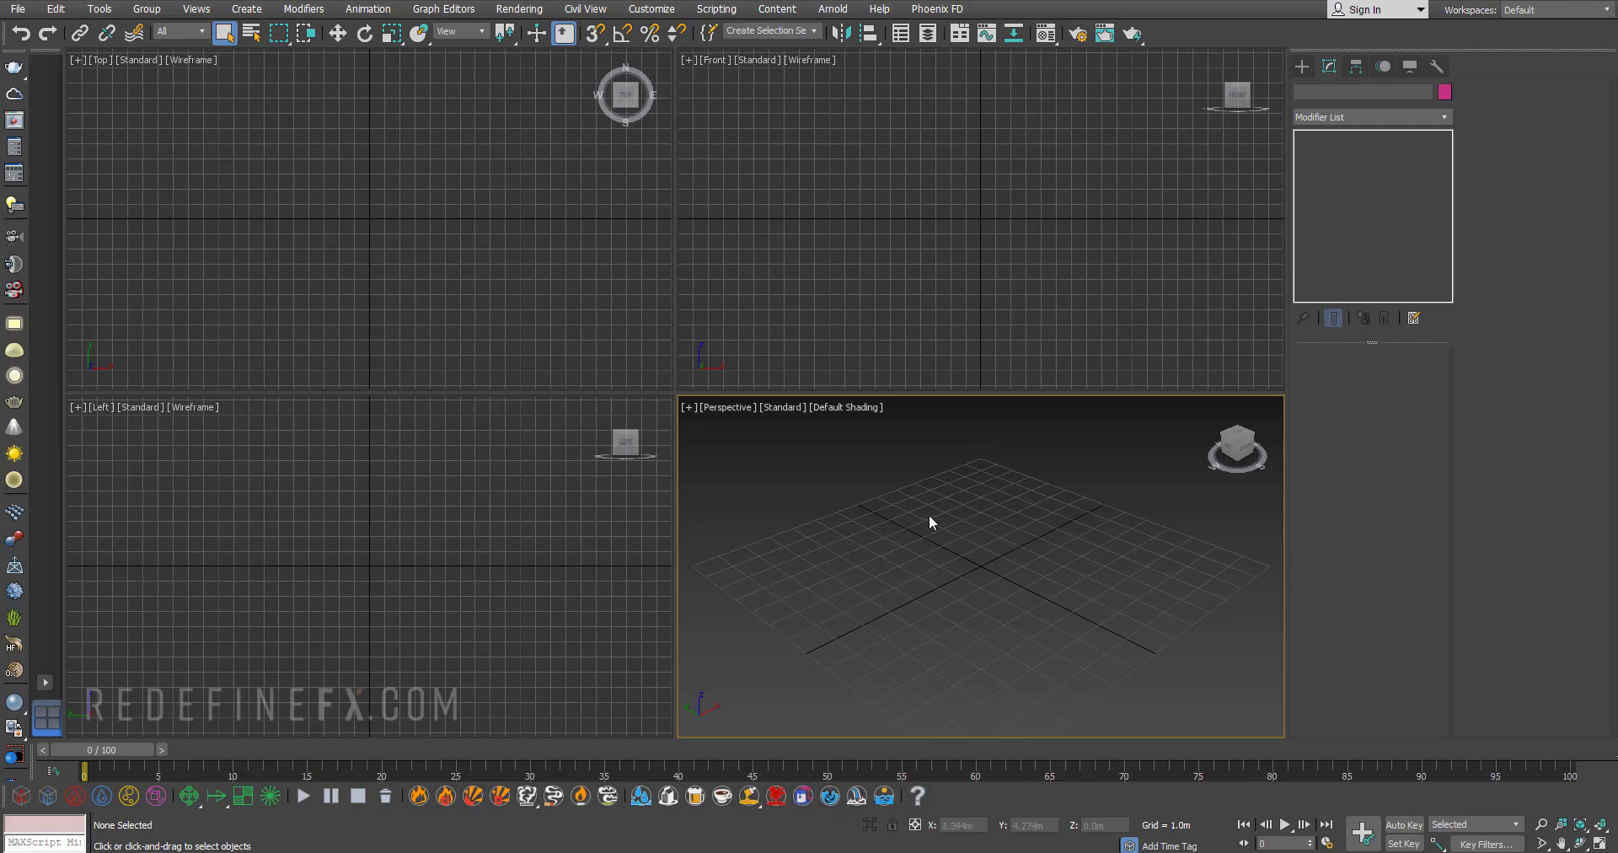
# - Create a Phoenix FD FireSmokeSim container with AutoGrid over the Perspective grid, about 14 by 14.3 m and 10.9 m high
pyautogui.hotkey('alt', 'w')
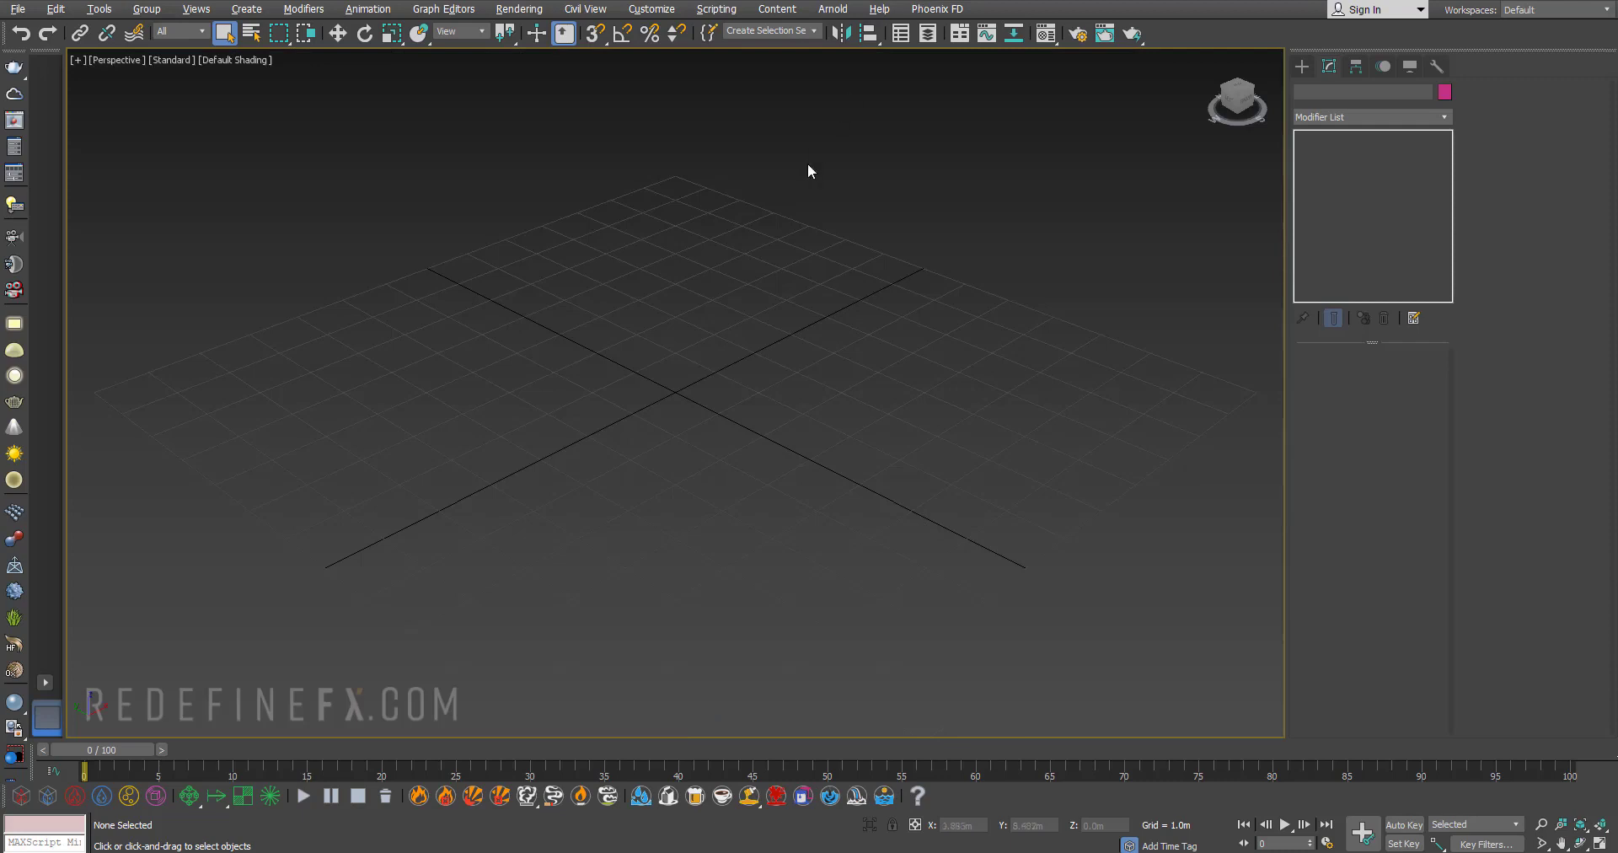
pyautogui.scroll(-5, 721, 290)
pyautogui.moveTo(755, 264); pyautogui.dragTo(784, 371, button='middle')
pyautogui.click(1302, 66)
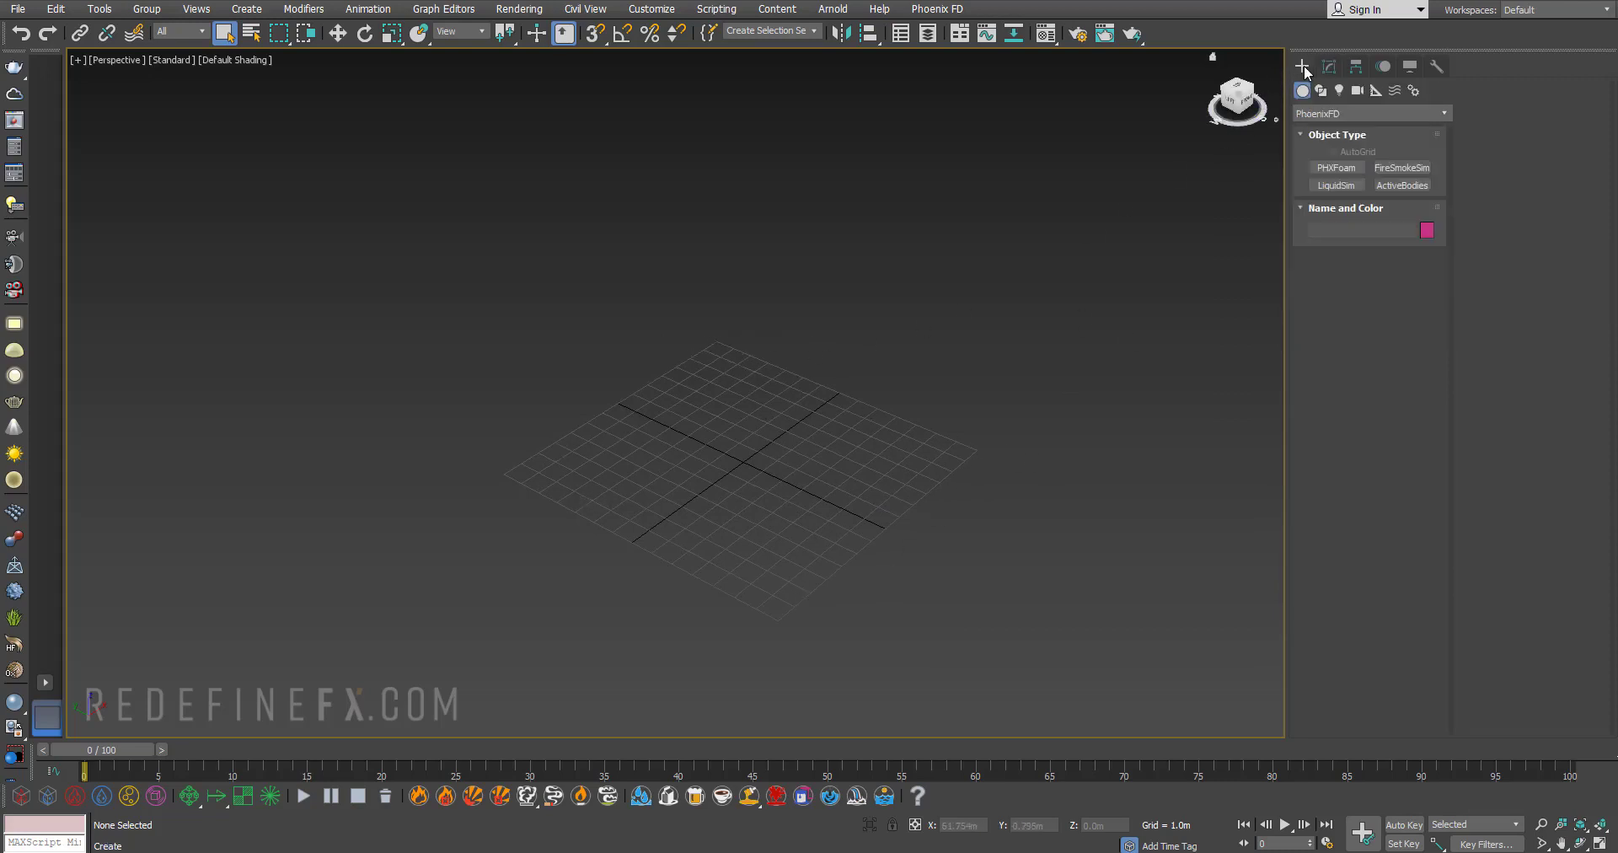
pyautogui.click(1307, 117)
pyautogui.click(1315, 123)
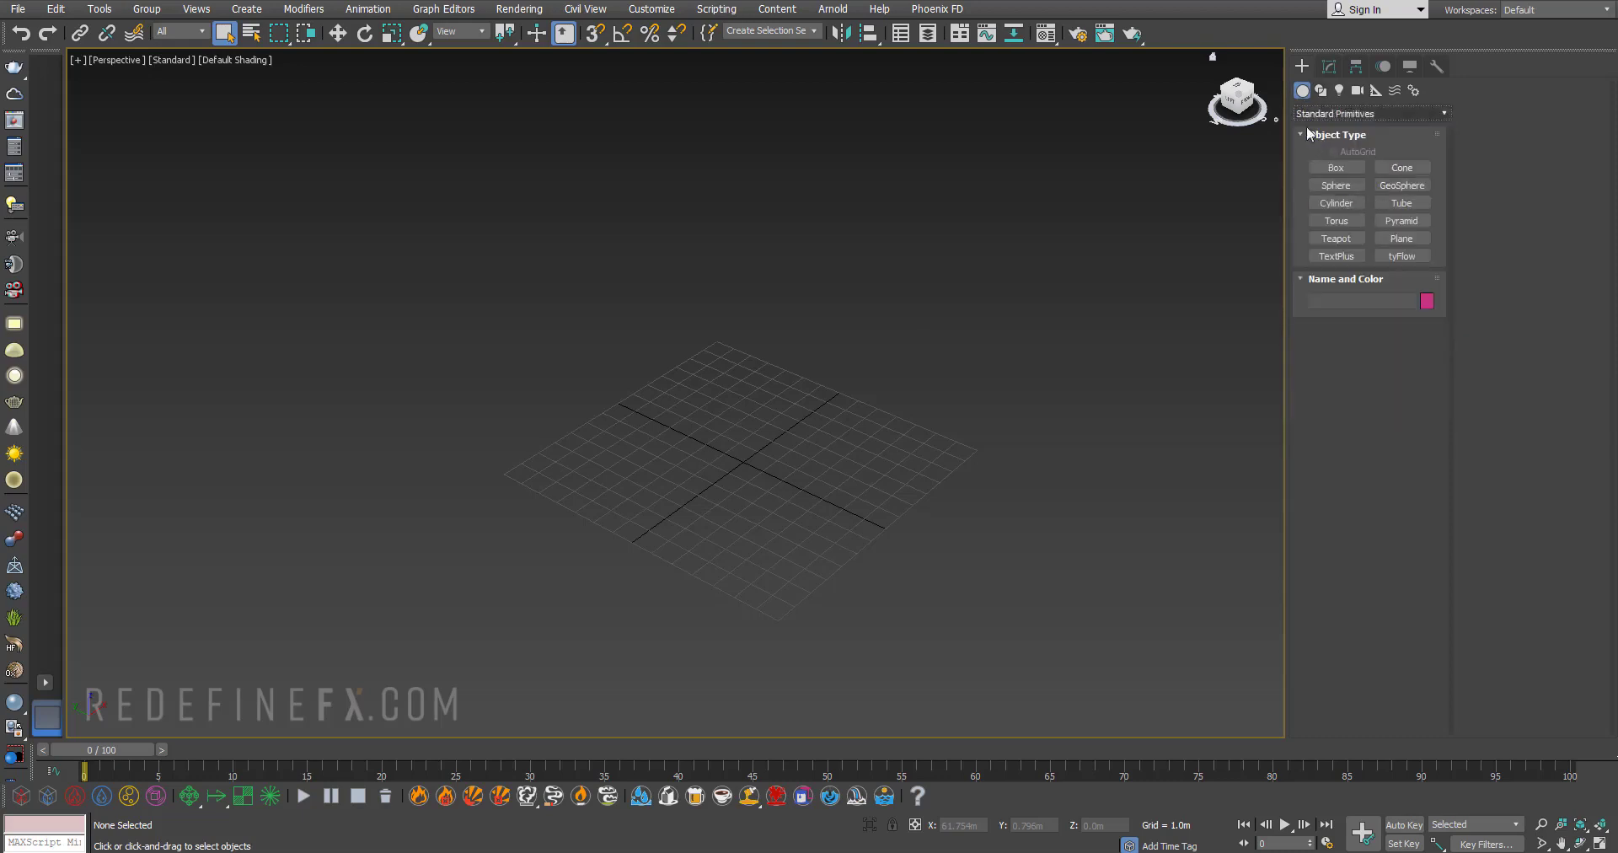
pyautogui.click(1318, 111)
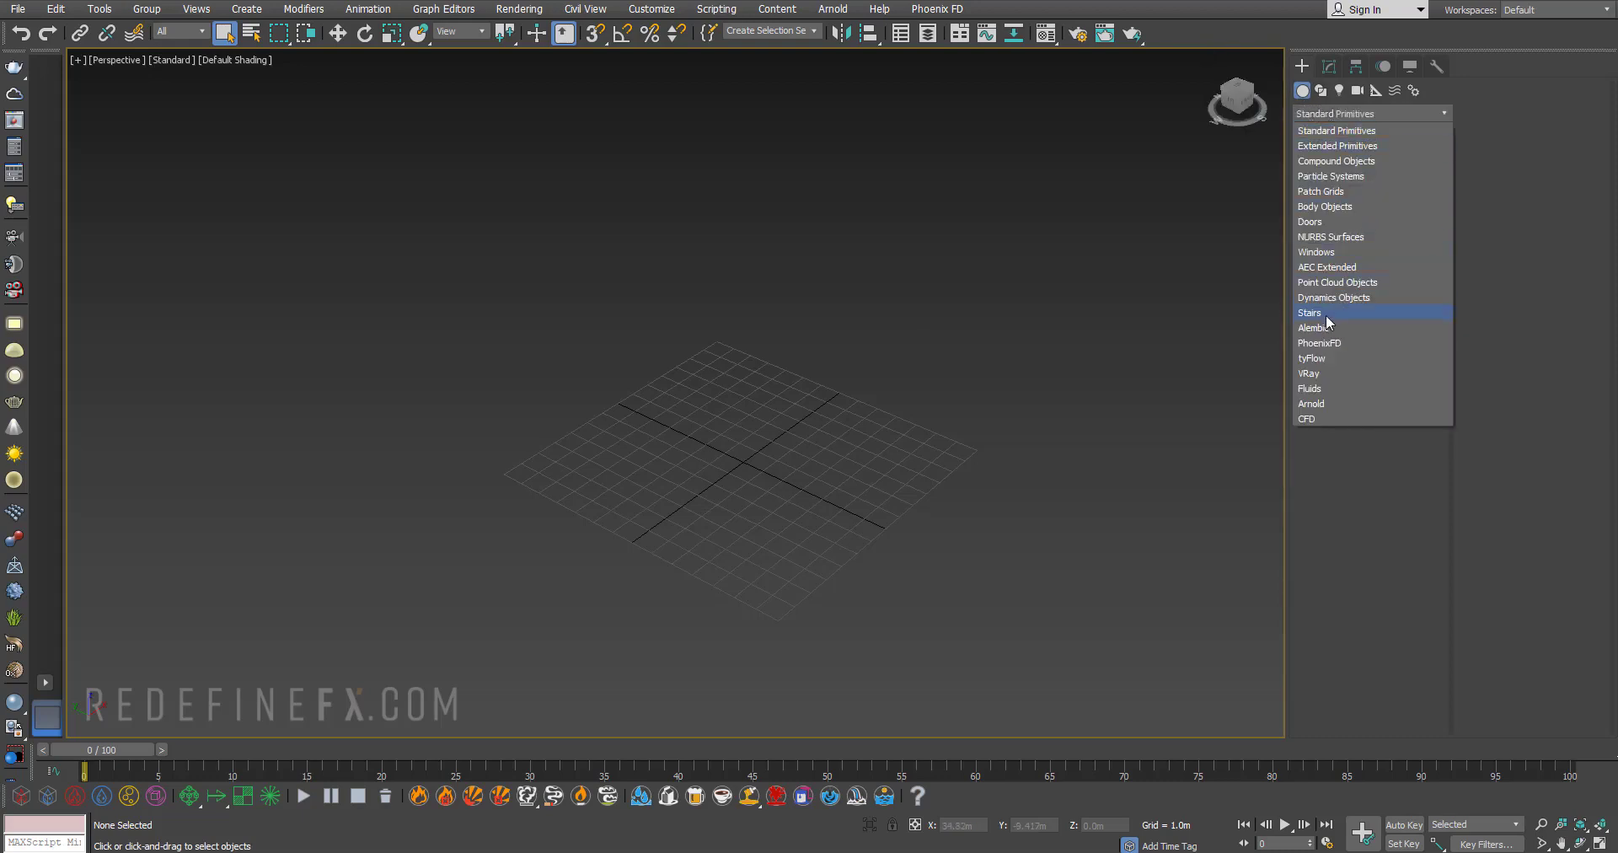
pyautogui.click(1309, 343)
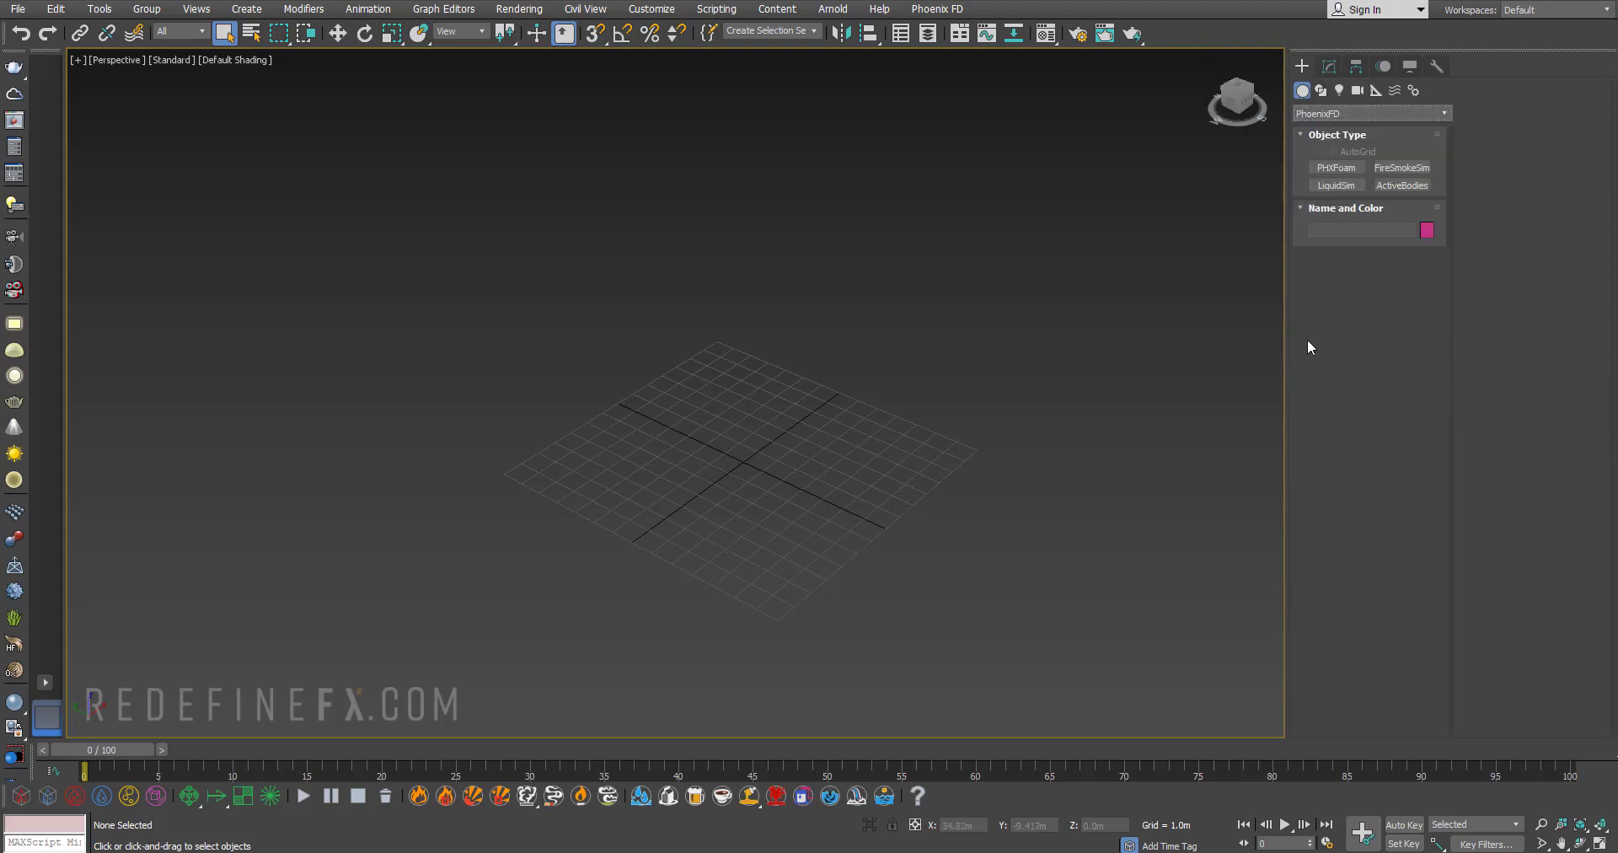
pyautogui.click(1404, 167)
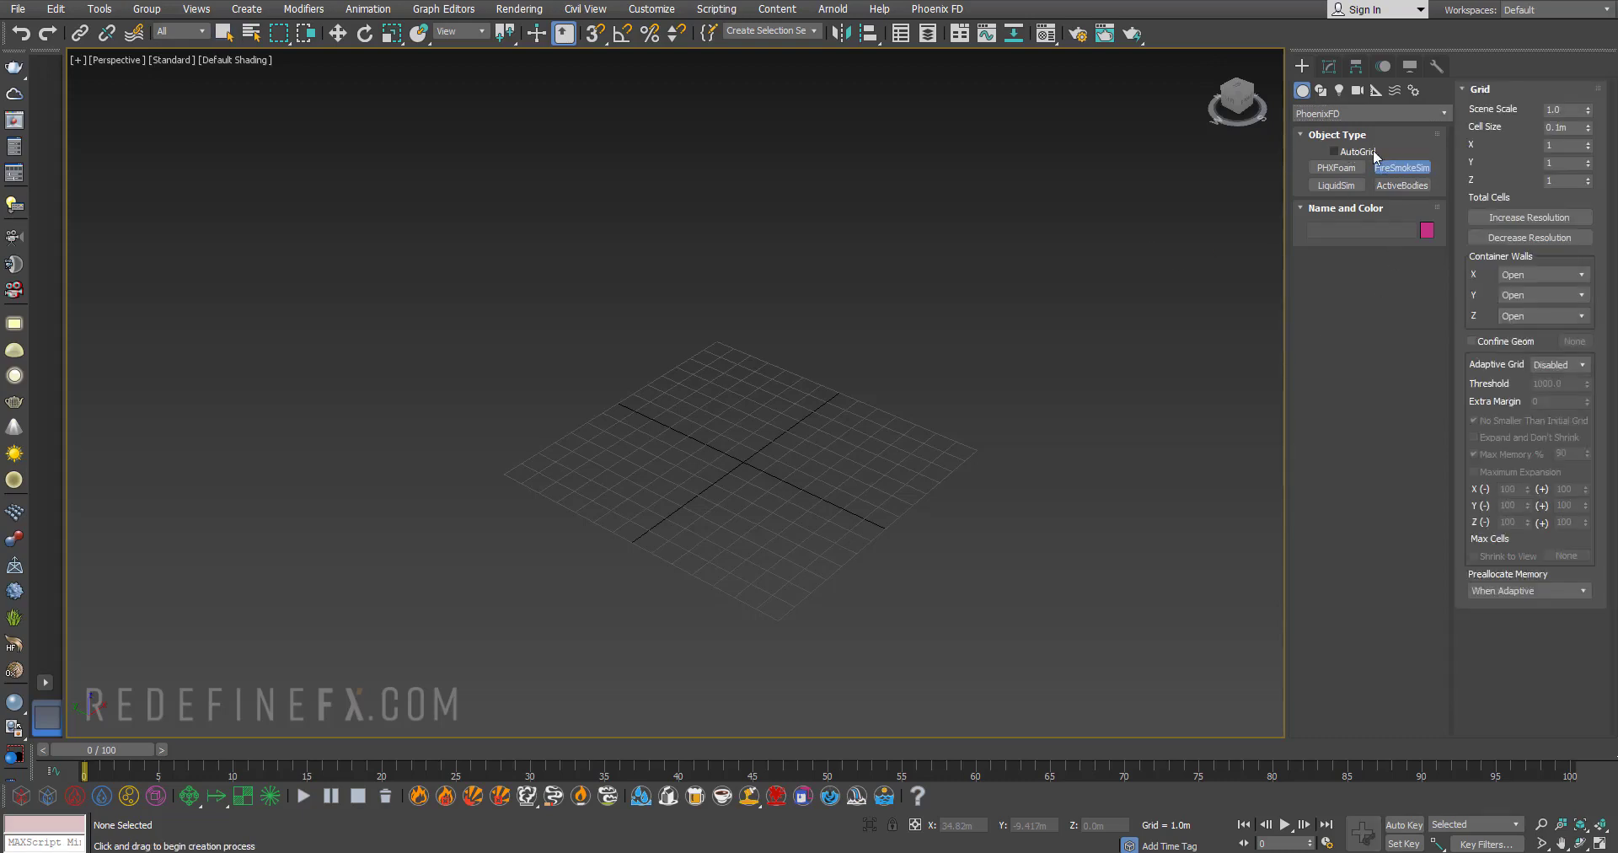
pyautogui.click(1333, 151)
pyautogui.moveTo(888, 461); pyautogui.dragTo(787, 621)
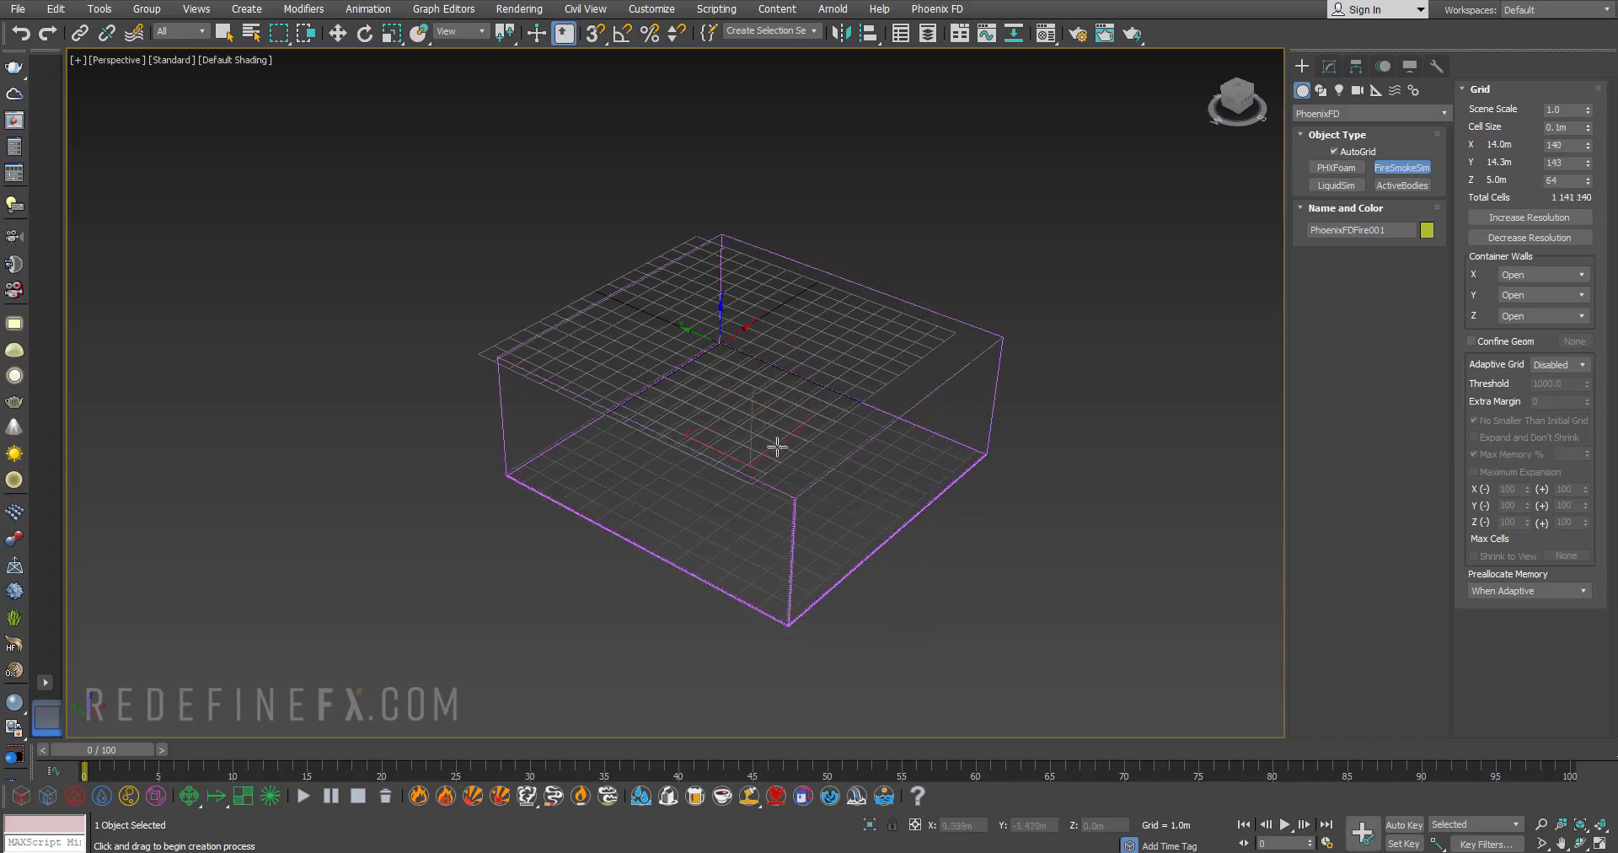
pyautogui.rightClick(779, 396)
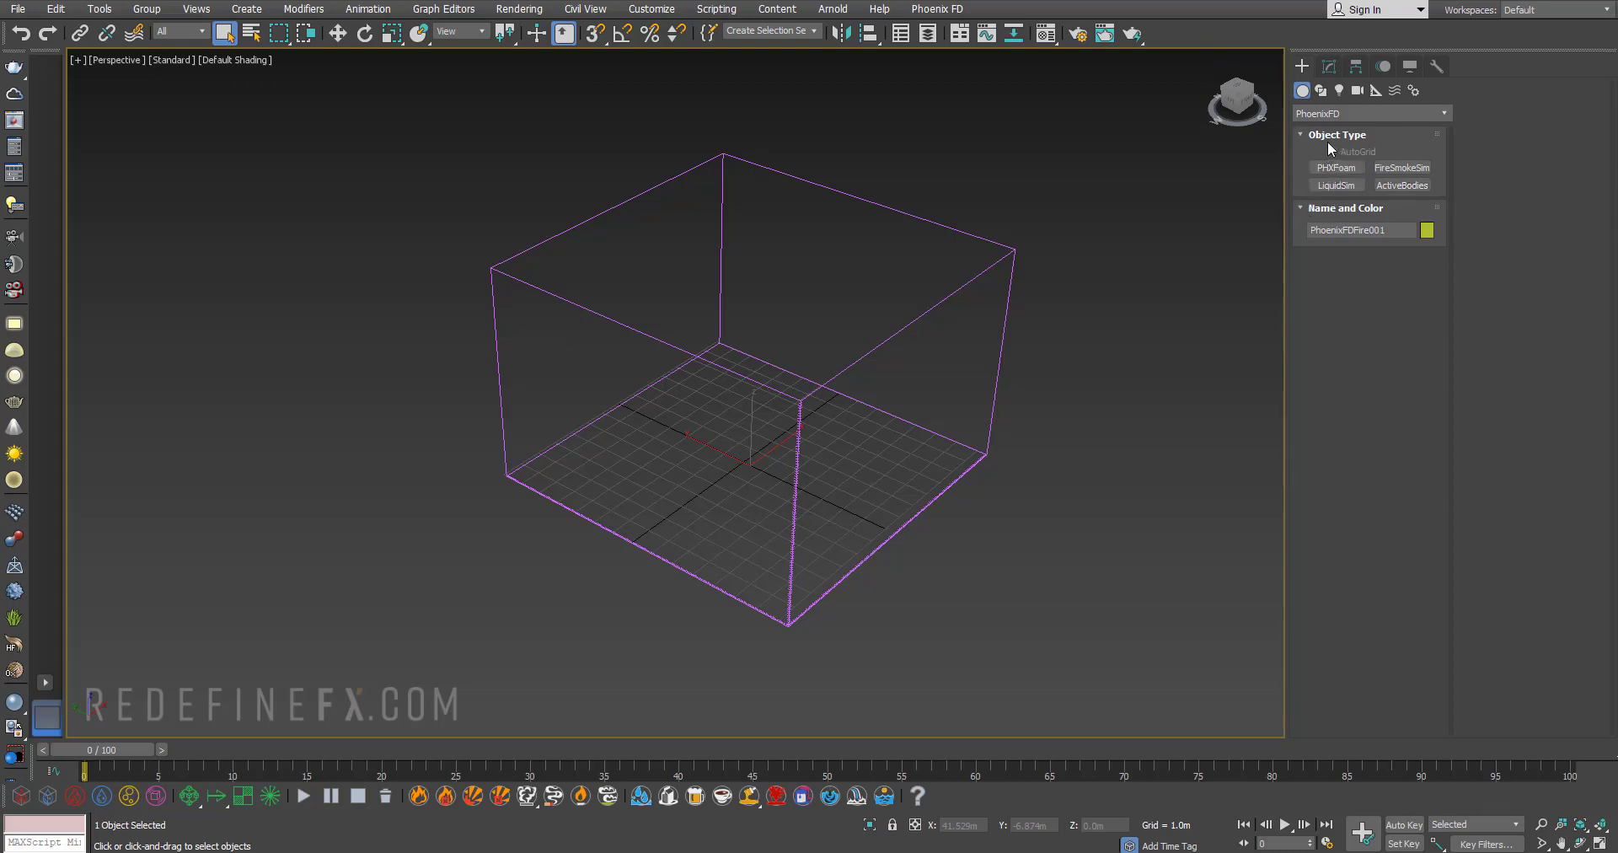
# - Try to stretch the fire container along one horizontal axis with the Scale tool, and undo it
pyautogui.moveTo(725, 430)
pyautogui.keyDown('alt'); pyautogui.mouseDown(button='middle')
pyautogui.moveTo(896, 365)
pyautogui.moveTo(739, 438)
pyautogui.mouseUp(button='middle'); pyautogui.keyUp('alt')
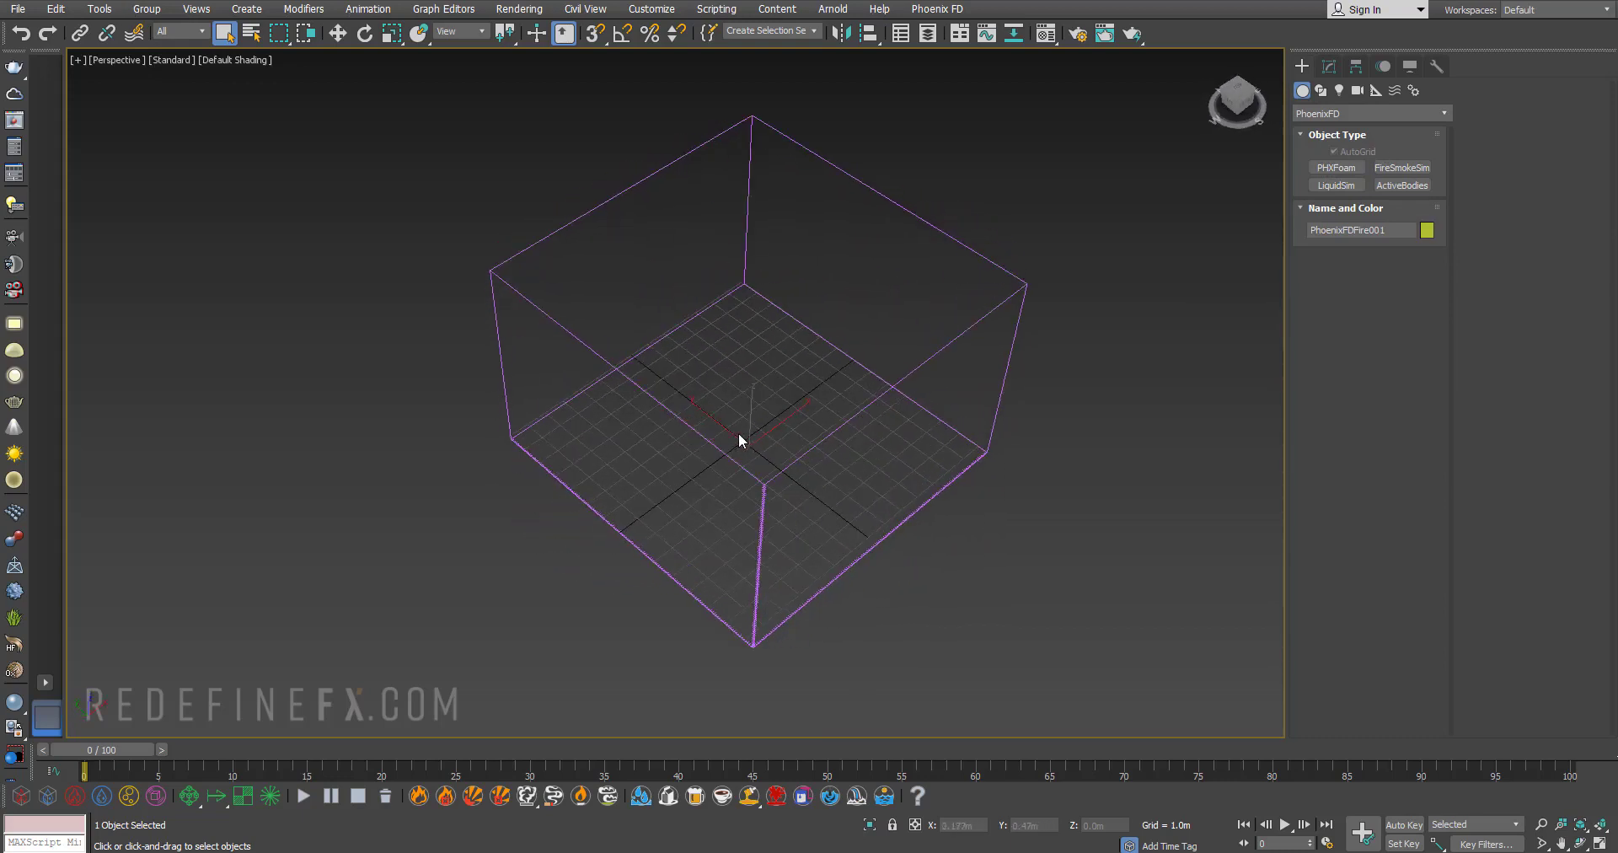
pyautogui.press('r')
pyautogui.moveTo(773, 466); pyautogui.dragTo(808, 491)
pyautogui.press('r')
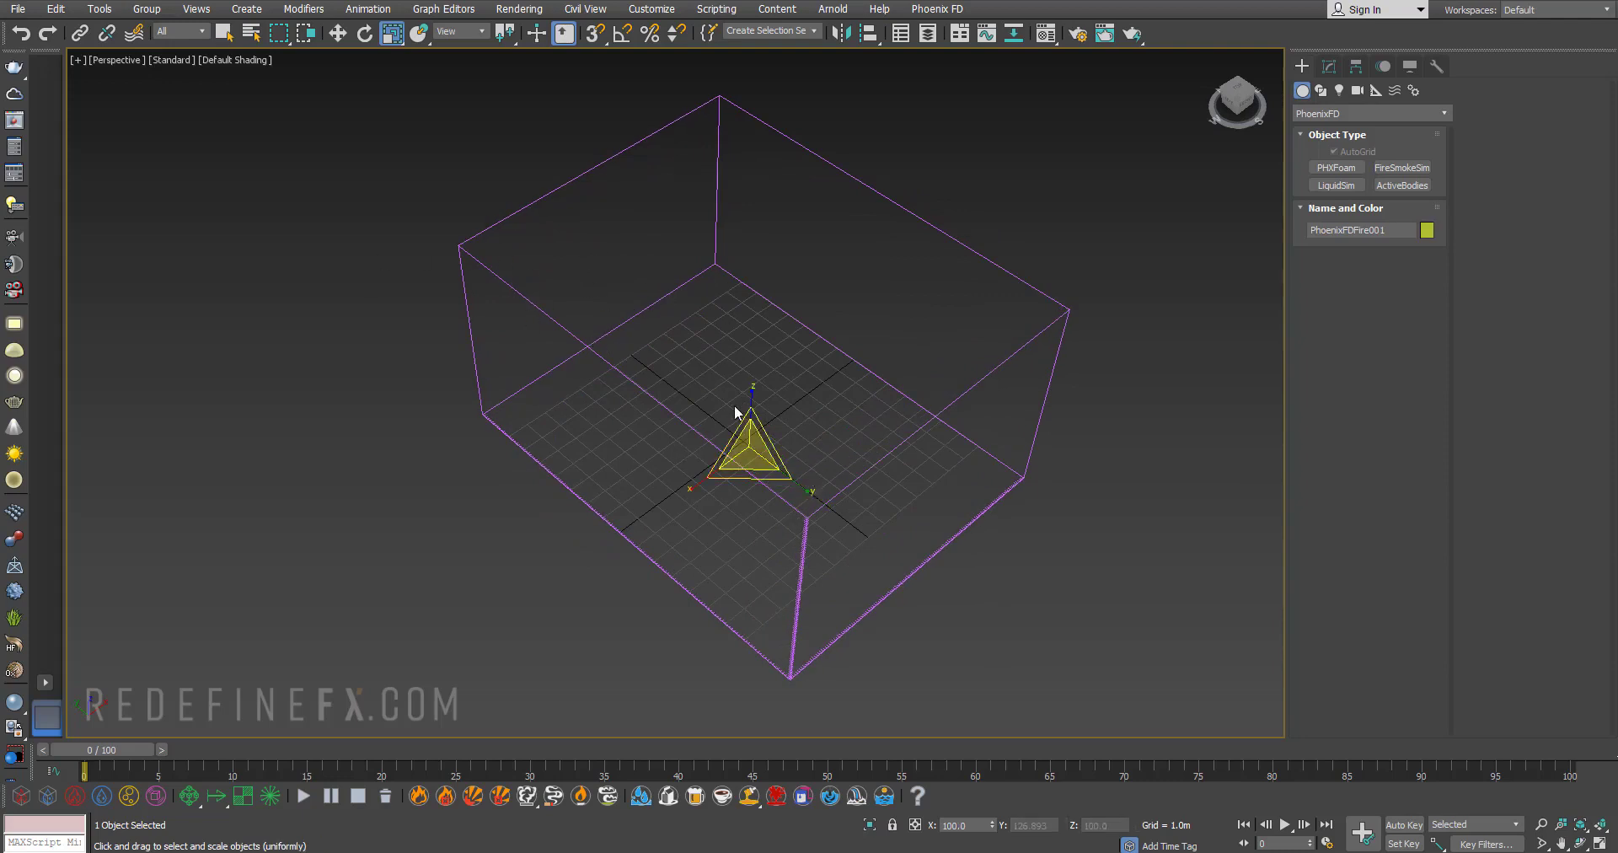
pyautogui.hotkey('ctrl', 'z')
# - Widen the fire container by setting its X grid size to 162 cells
pyautogui.keyDown('alt'); pyautogui.moveTo(728, 384); pyautogui.dragTo(726, 328, button='middle'); pyautogui.keyUp('alt')
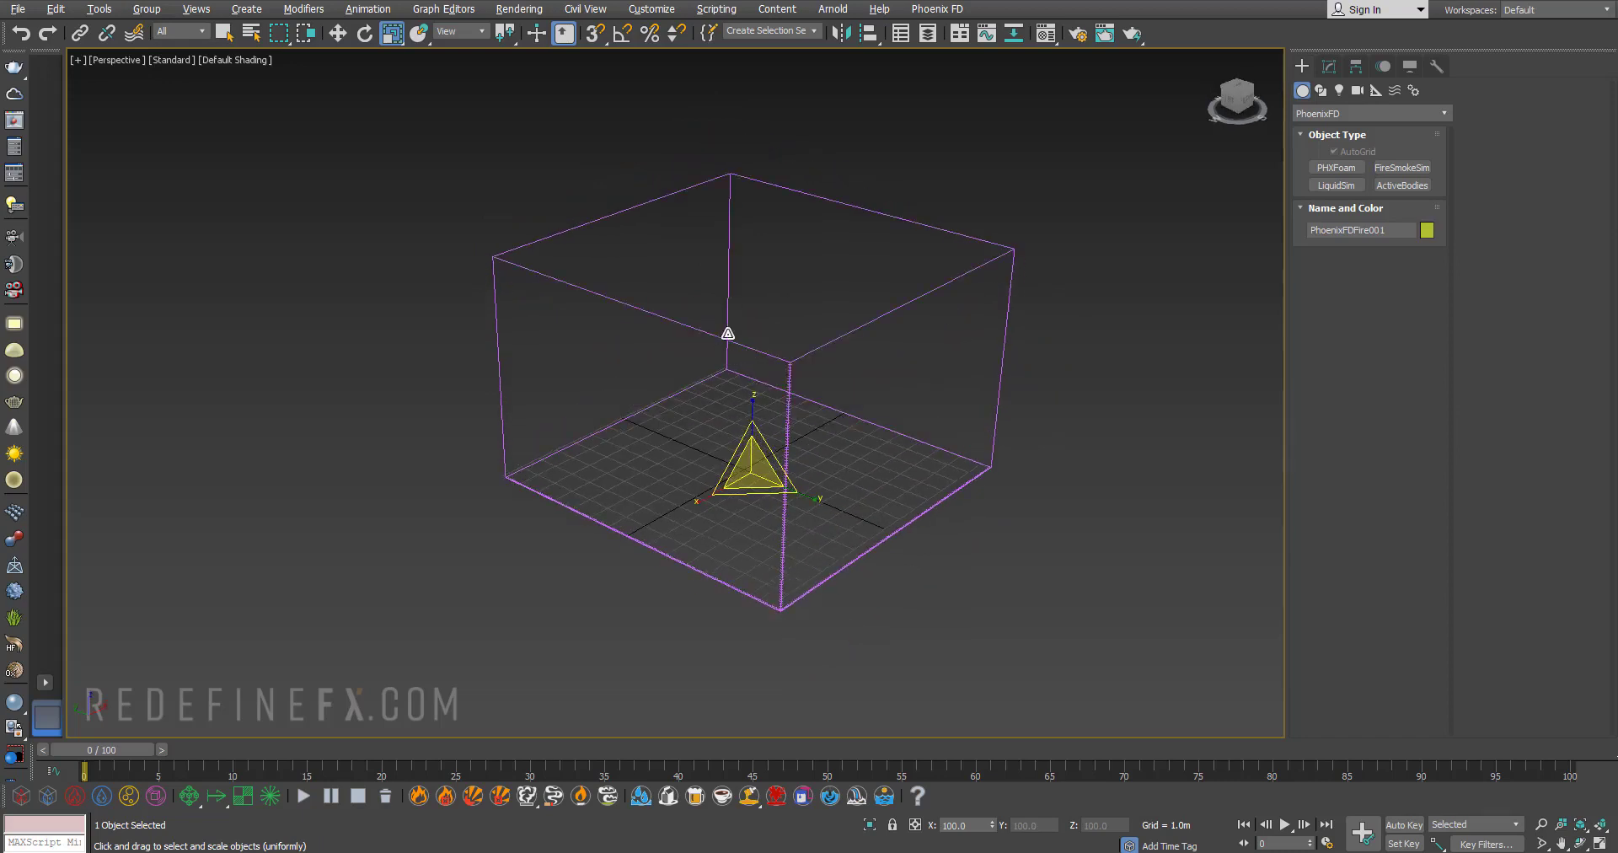
pyautogui.click(1330, 68)
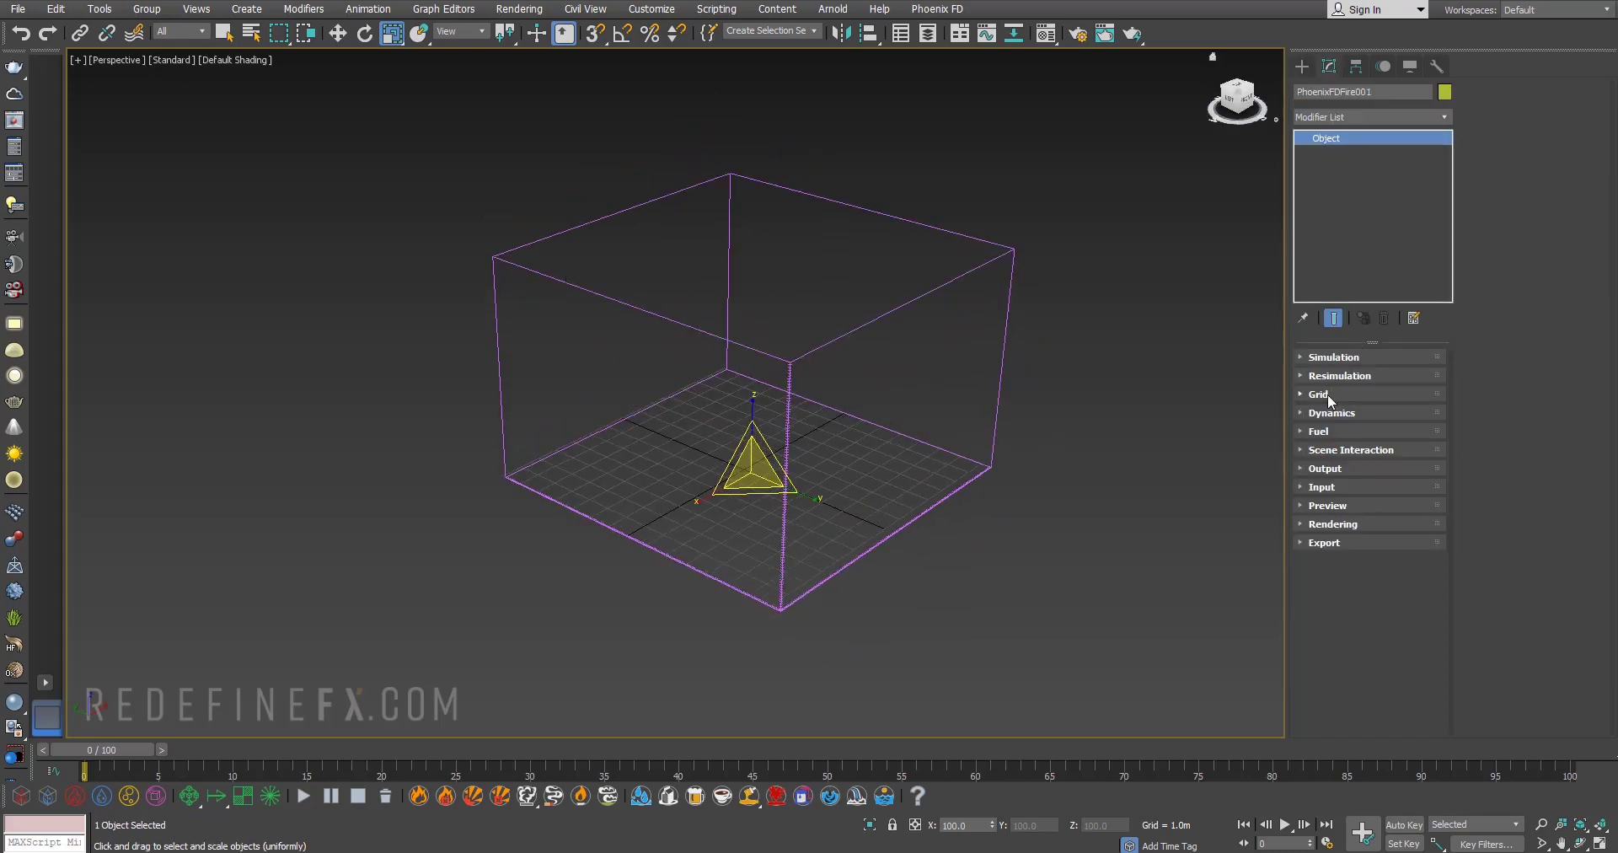
pyautogui.click(1318, 393)
pyautogui.moveTo(1588, 150)
pyautogui.mouseDown()
pyautogui.moveTo(1587, 126)
pyautogui.moveTo(1586, 173)
pyautogui.mouseUp()
pyautogui.keyDown('alt'); pyautogui.moveTo(675, 296); pyautogui.dragTo(778, 338, button='middle'); pyautogui.keyUp('alt')
pyautogui.keyDown('alt'); pyautogui.moveTo(778, 337); pyautogui.dragTo(970, 300, button='middle'); pyautogui.keyUp('alt')
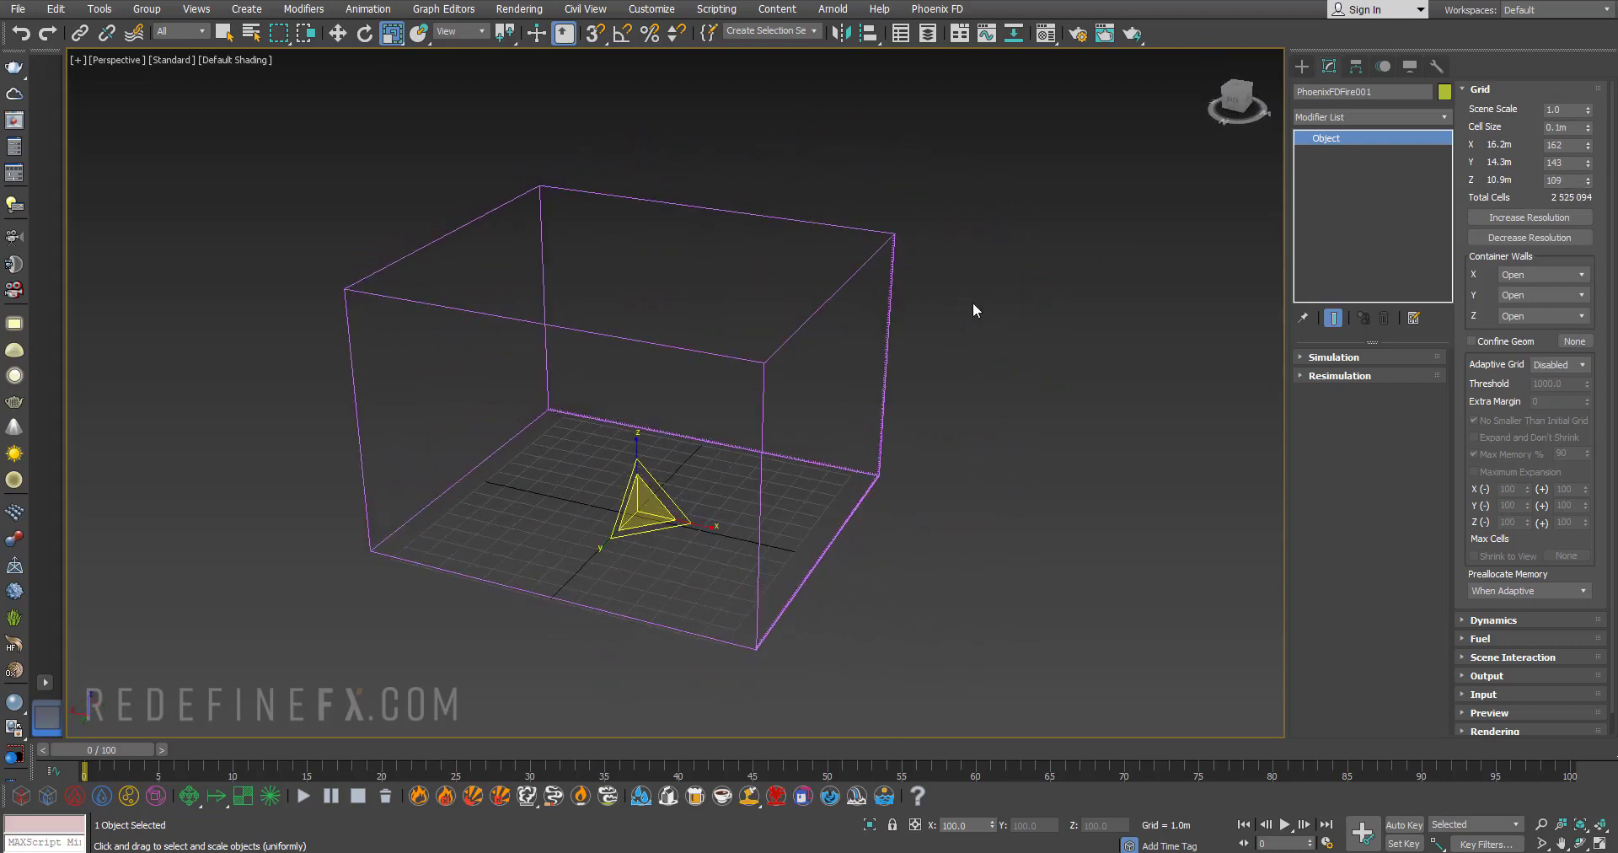
# - Deselect the container and start a Phoenix FD test simulation without any source in the scene
pyautogui.click(973, 303)
pyautogui.click(303, 796)
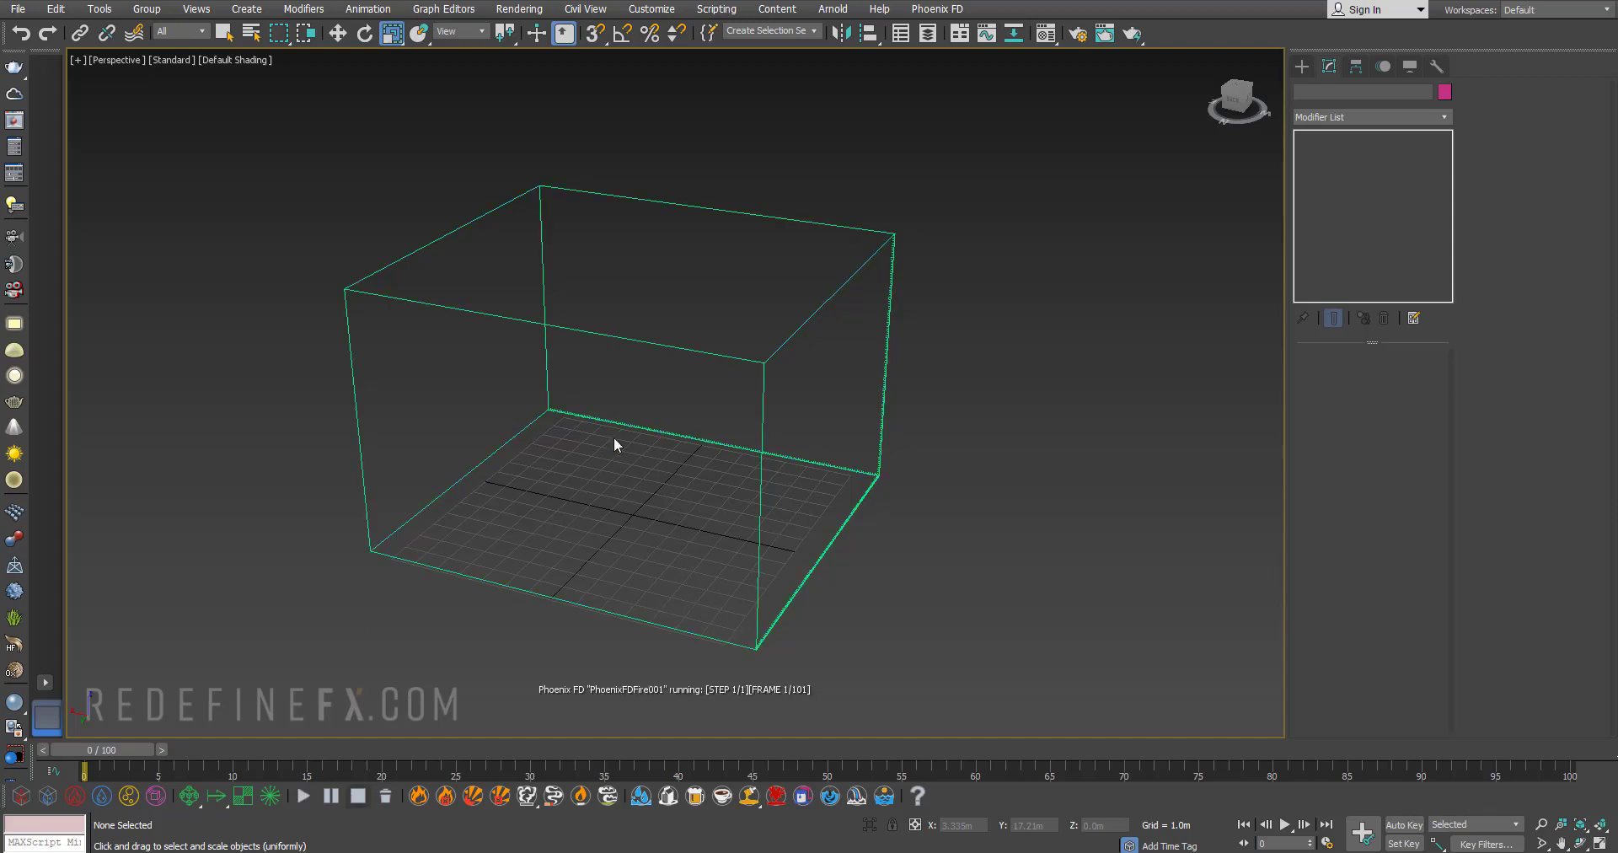
pyautogui.keyDown('alt'); pyautogui.moveTo(643, 302); pyautogui.dragTo(830, 313, button='middle'); pyautogui.keyUp('alt')
# - Create a small sphere at the grid's centre and raise it to about 4.5 m inside the container
pyautogui.click(1302, 64)
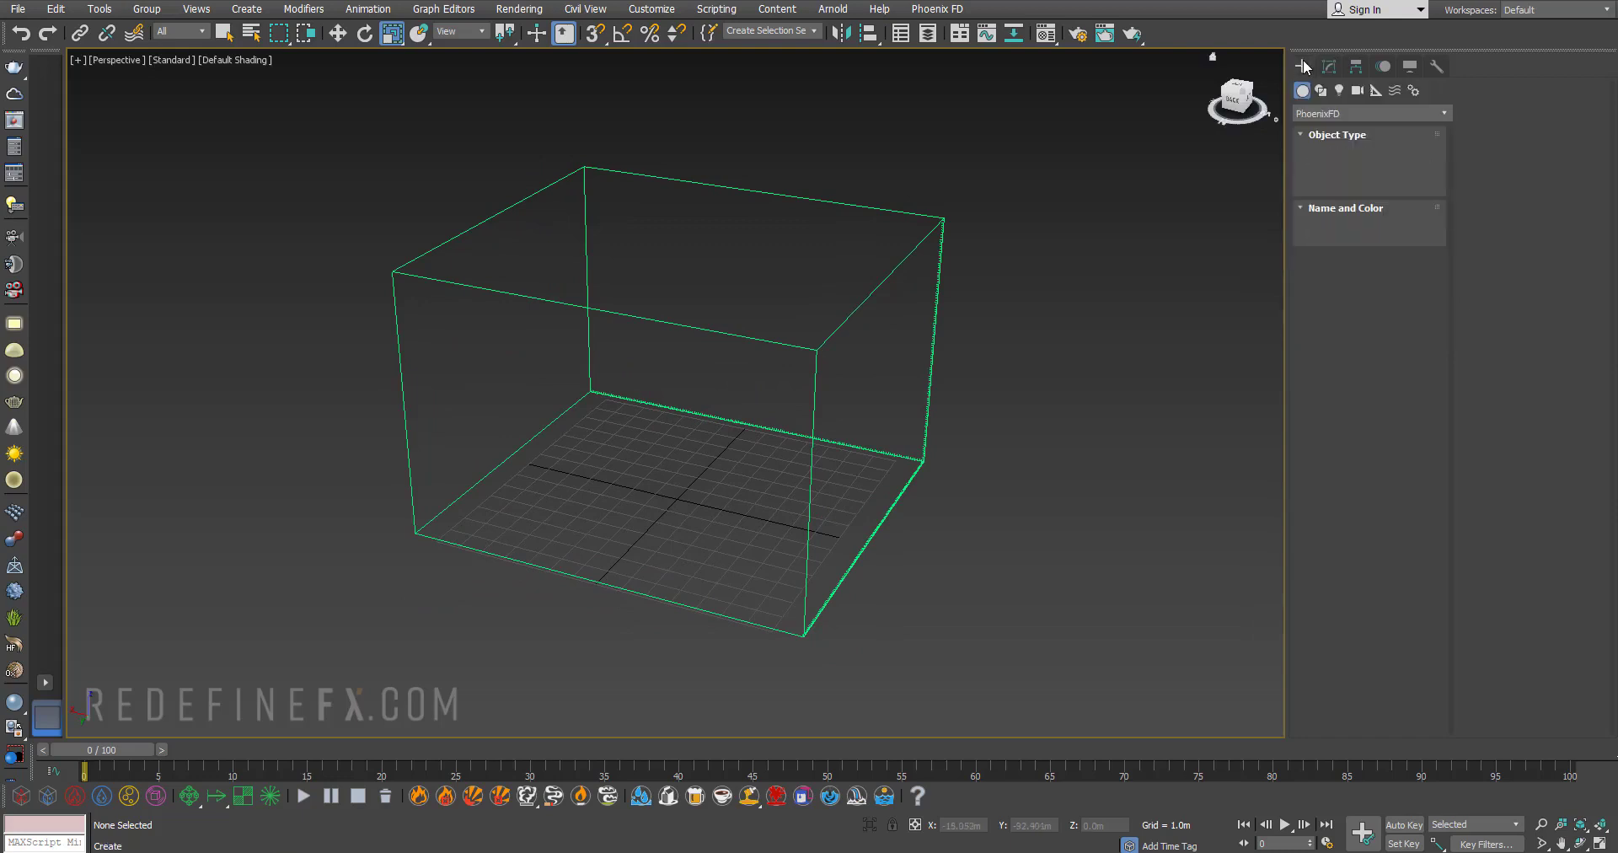
pyautogui.click(1307, 112)
pyautogui.click(1316, 133)
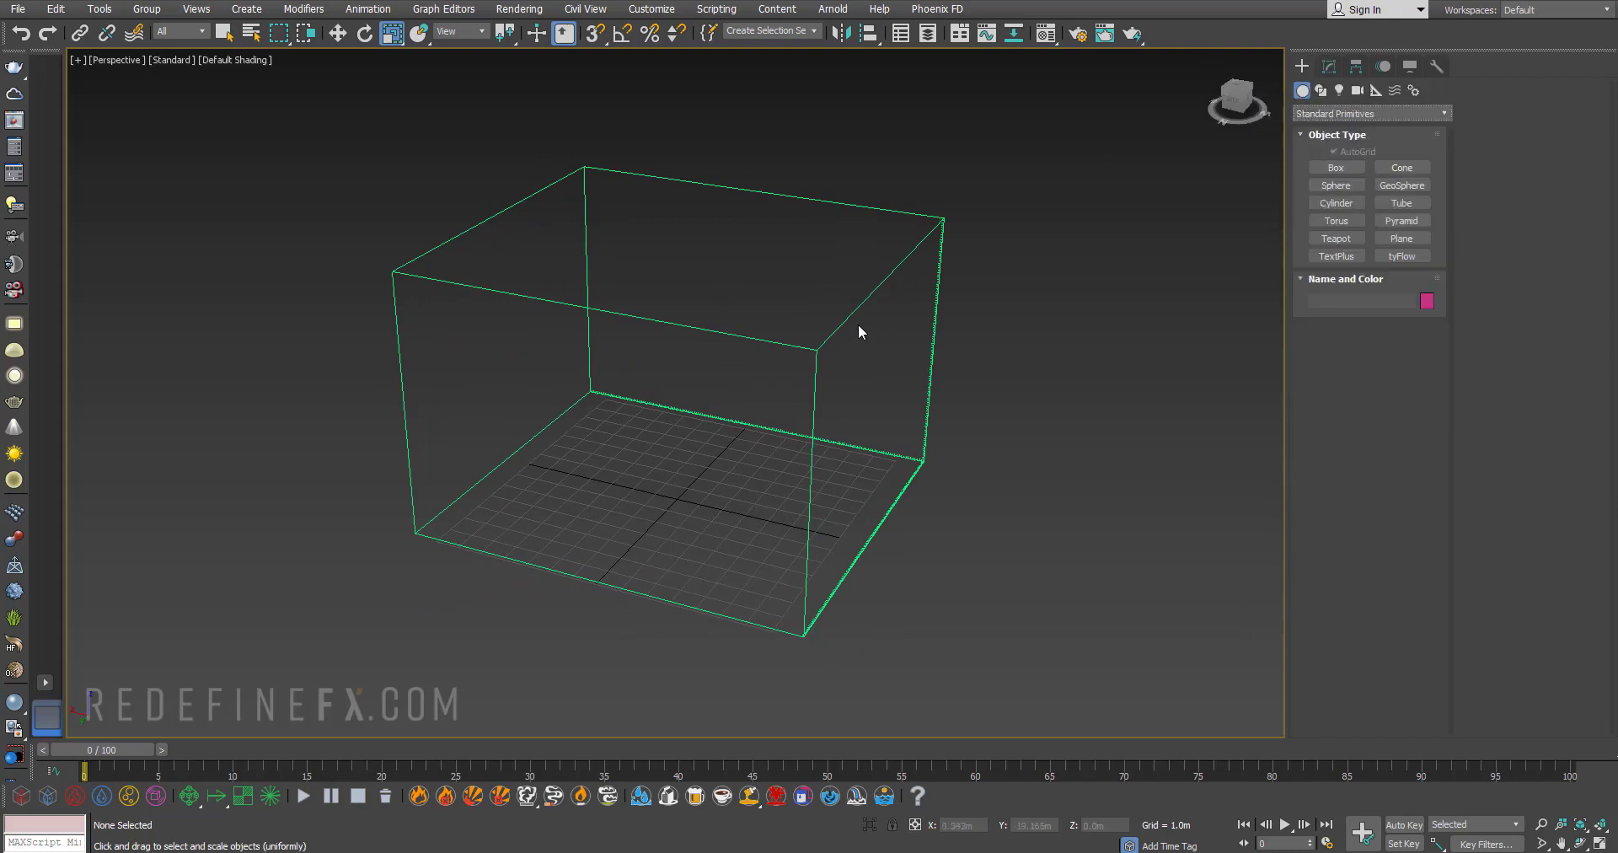
pyautogui.click(1343, 187)
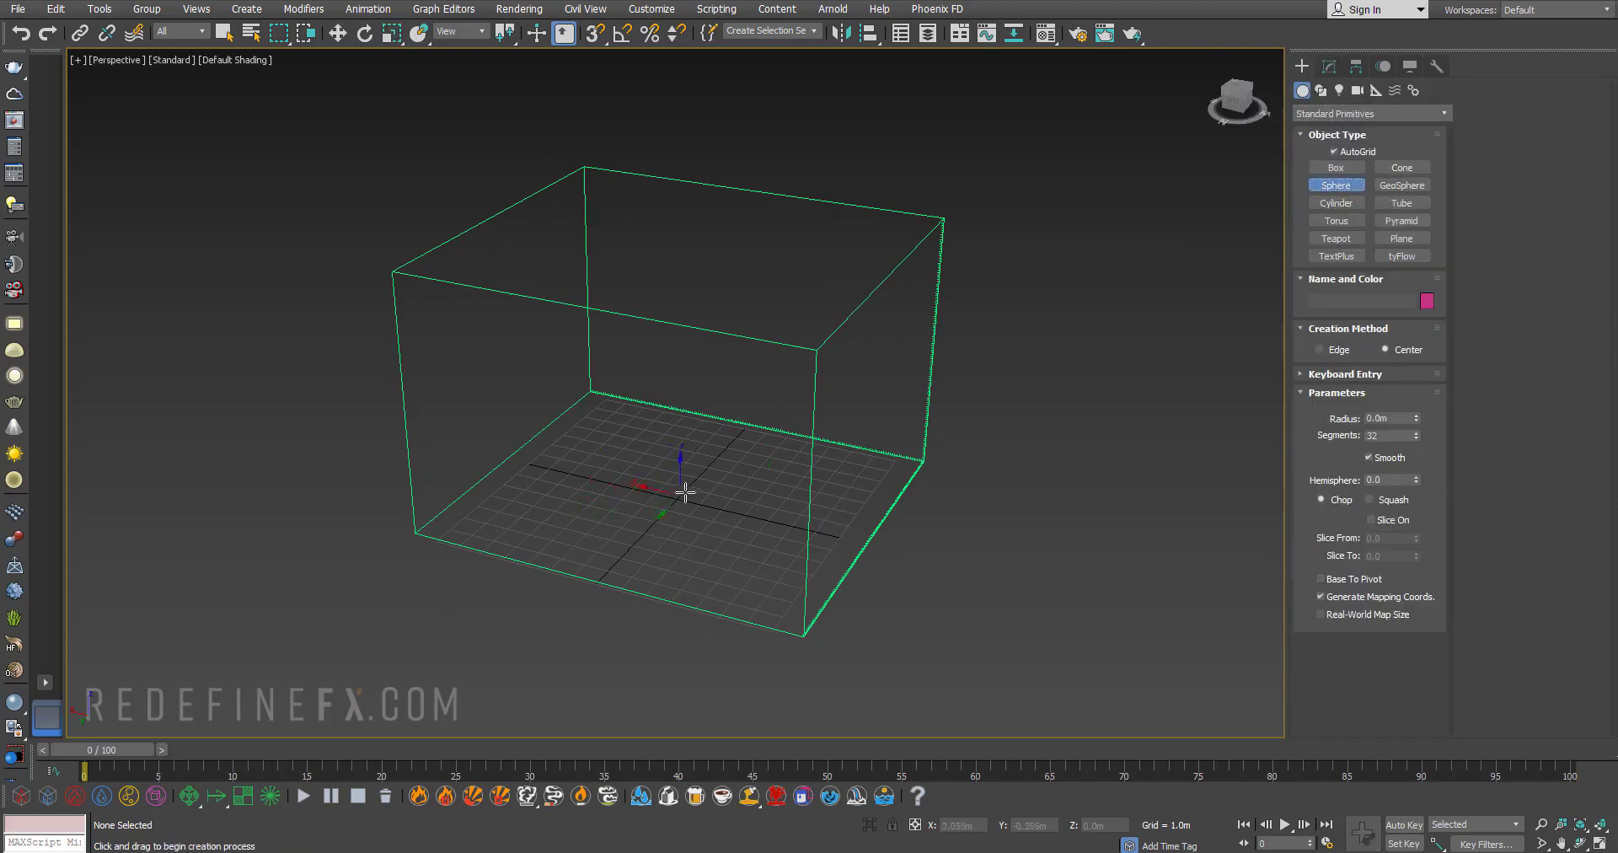
pyautogui.moveTo(685, 491); pyautogui.dragTo(705, 505)
pyautogui.rightClick(743, 377)
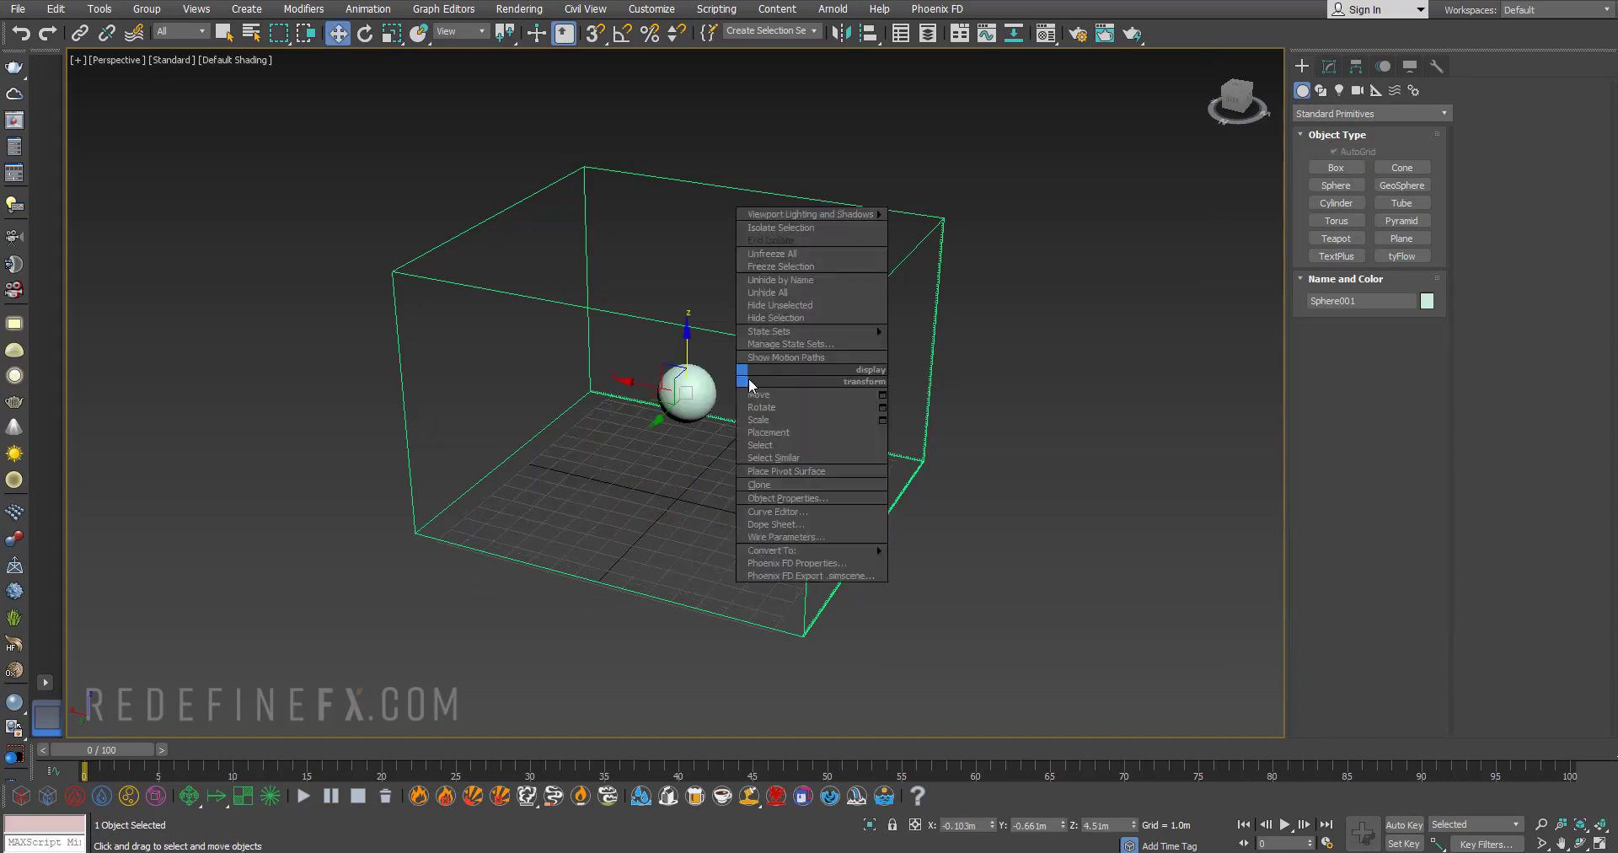
pyautogui.keyDown('alt'); pyautogui.moveTo(748, 378); pyautogui.dragTo(753, 377, button='middle'); pyautogui.keyUp('alt')
pyautogui.click(1047, 361)
pyautogui.keyDown('alt'); pyautogui.moveTo(859, 362); pyautogui.dragTo(670, 367, button='middle'); pyautogui.keyUp('alt')
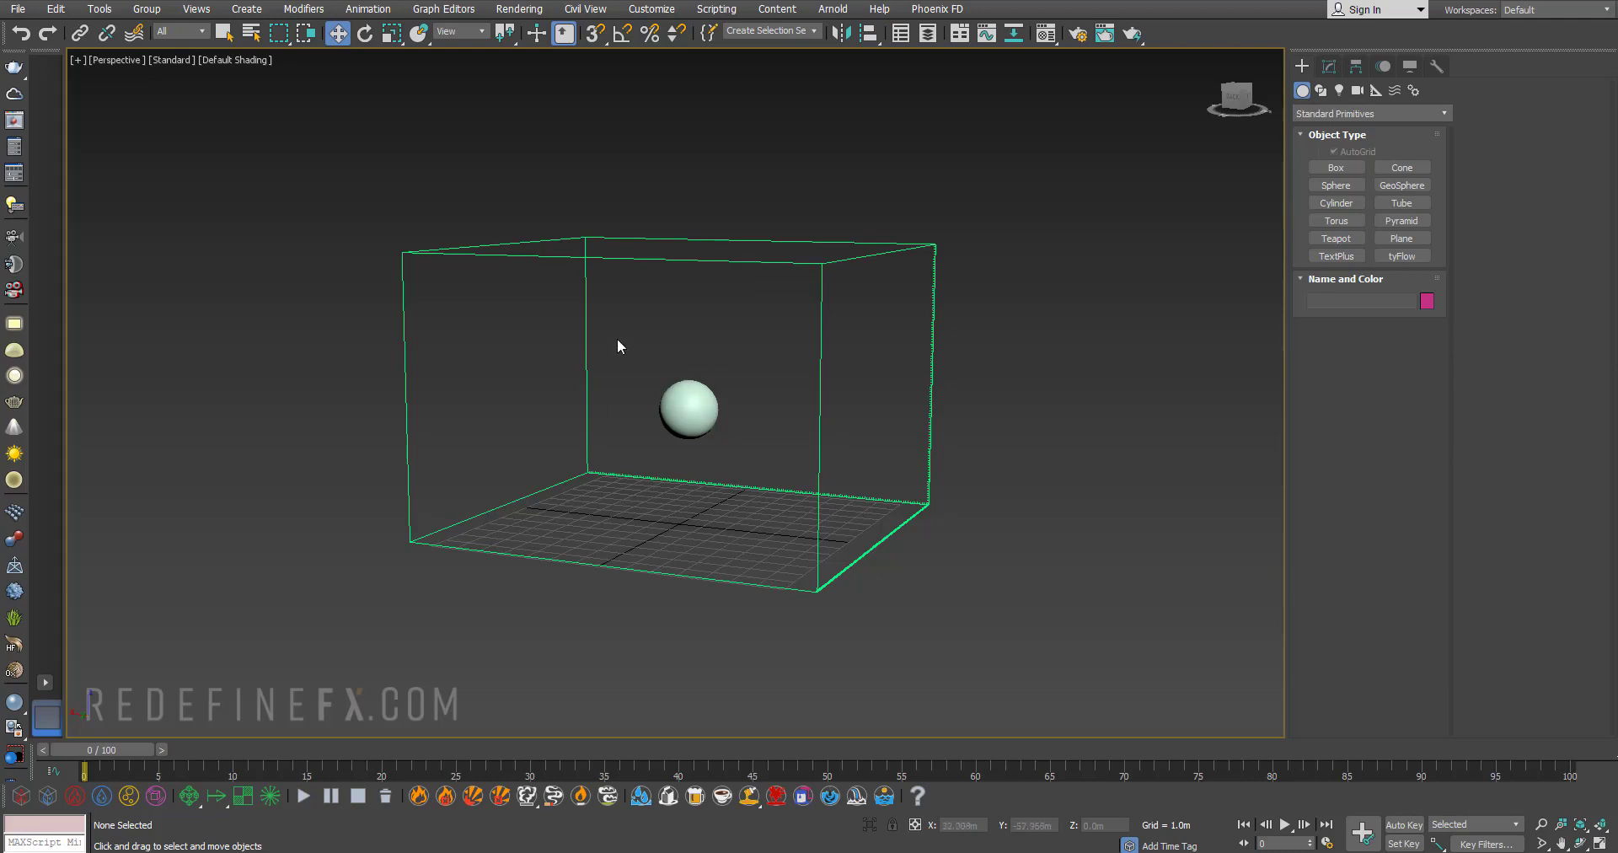
# - Create a PhoenixFD PHXSource helper on the ground beside the container
pyautogui.click(1375, 88)
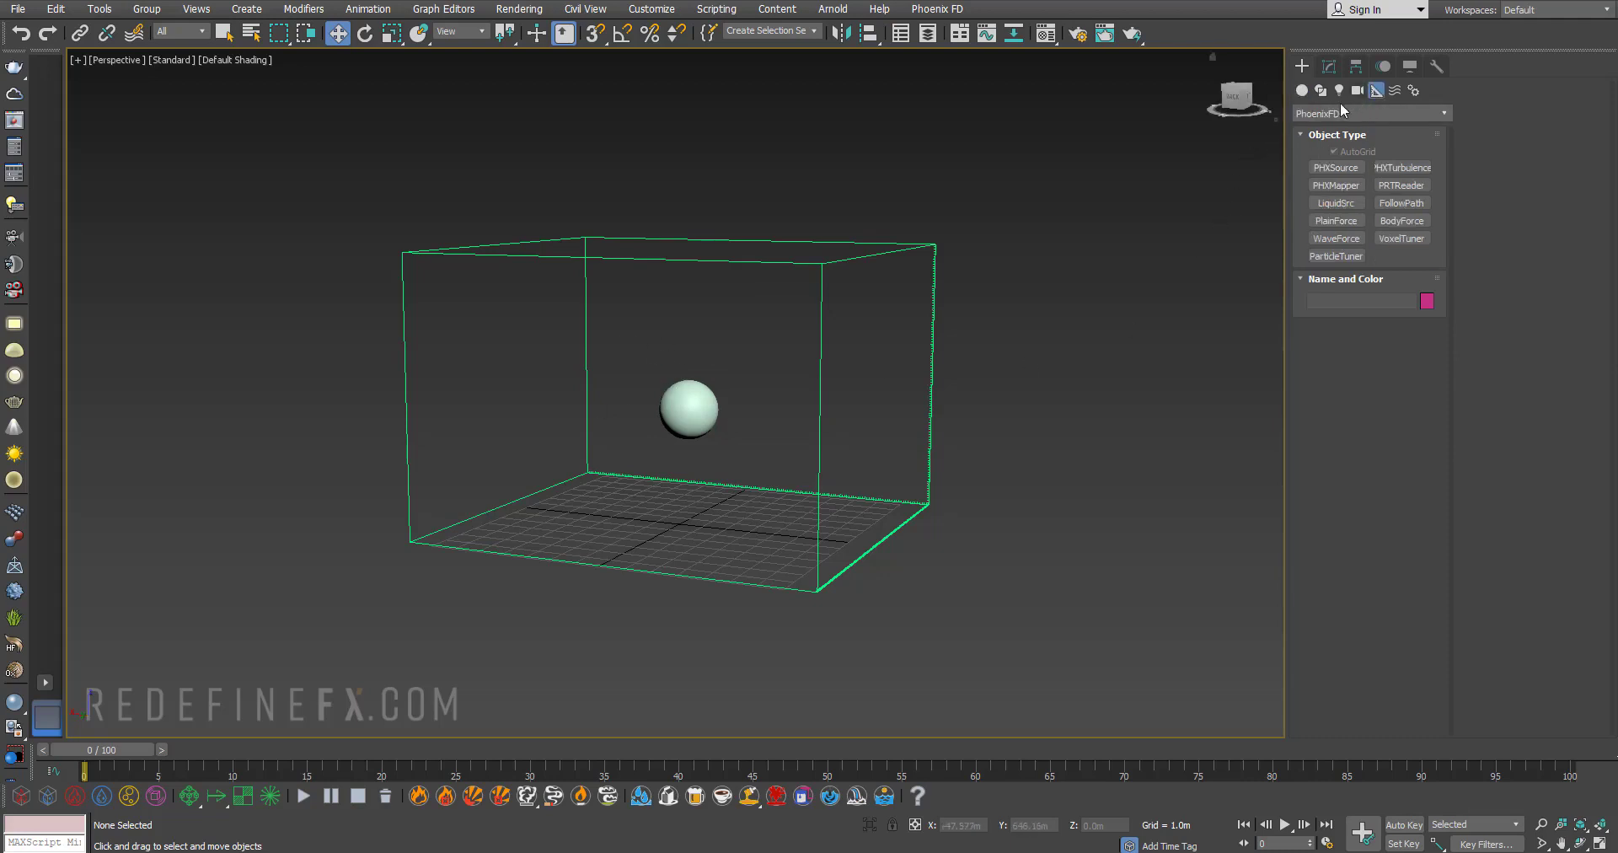
pyautogui.click(1330, 113)
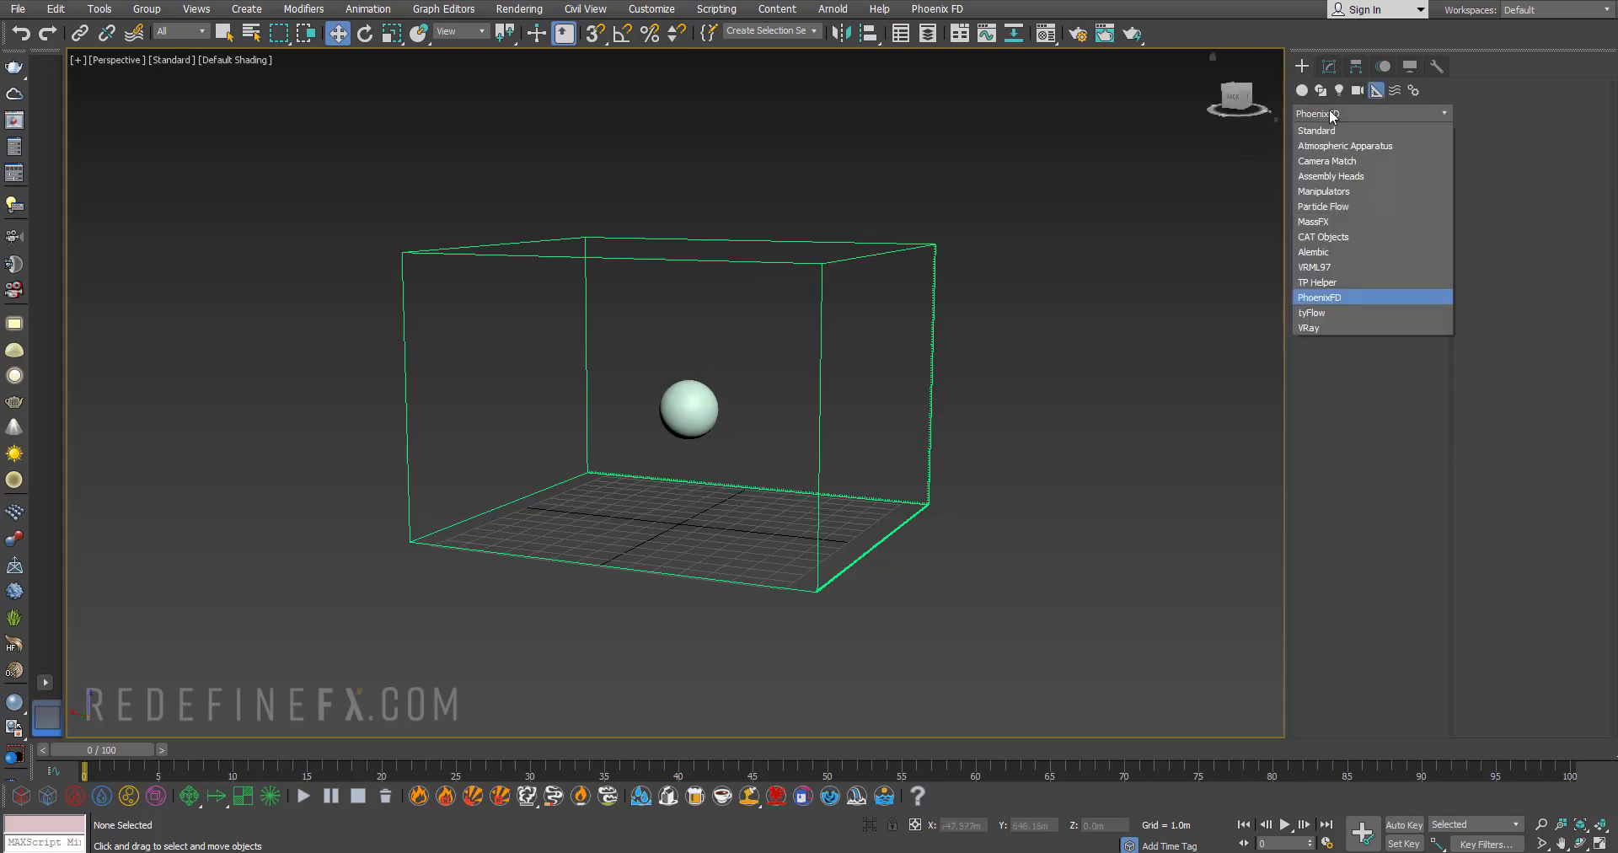
pyautogui.click(1319, 299)
pyautogui.click(1336, 166)
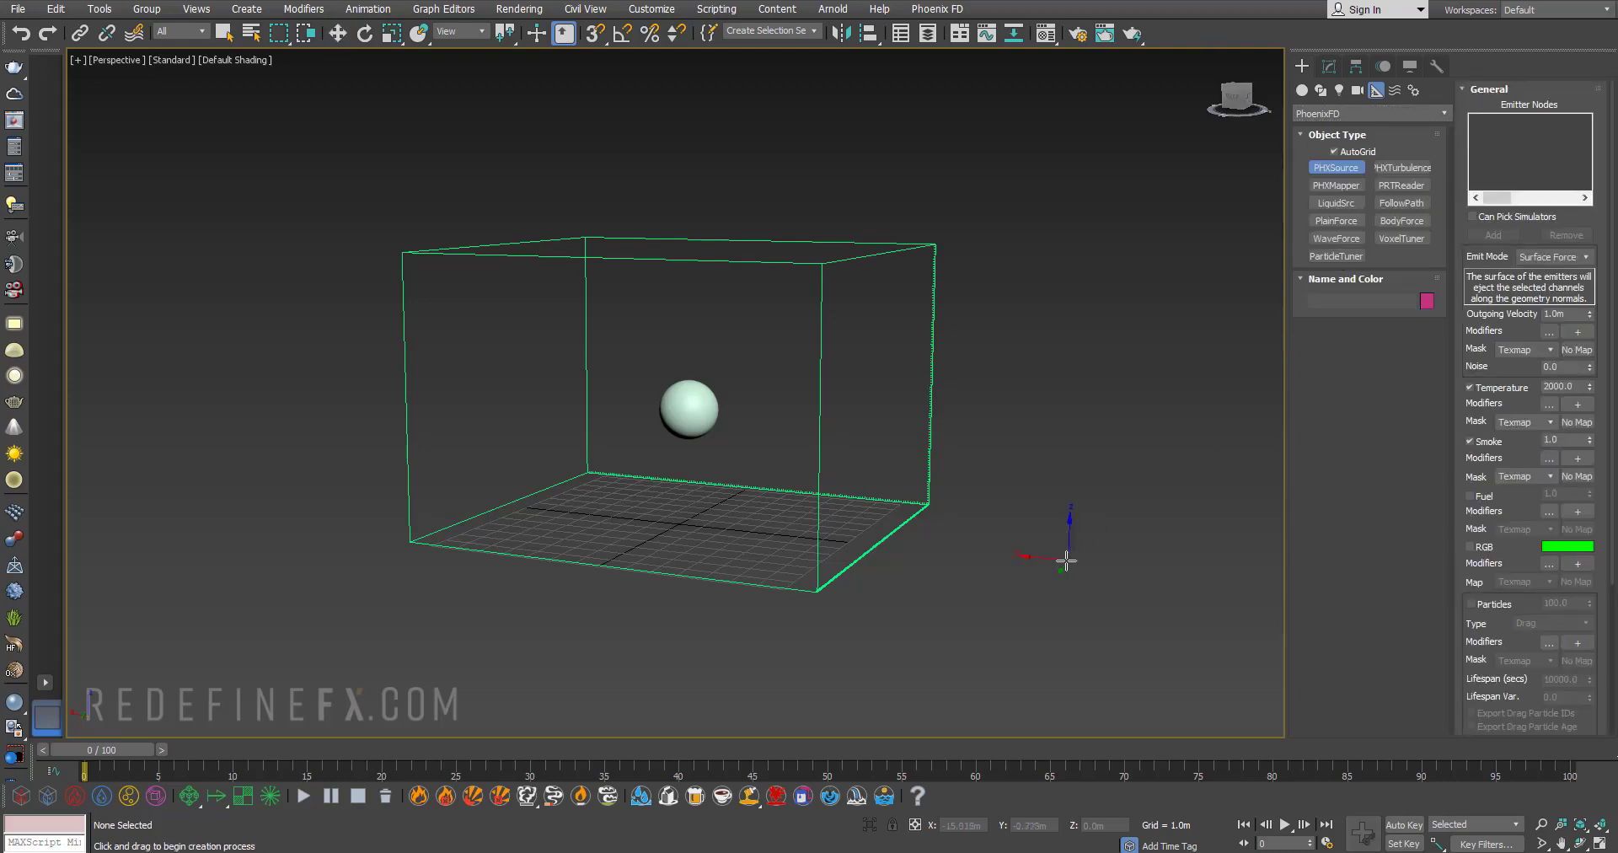
pyautogui.moveTo(1066, 561); pyautogui.dragTo(1125, 594)
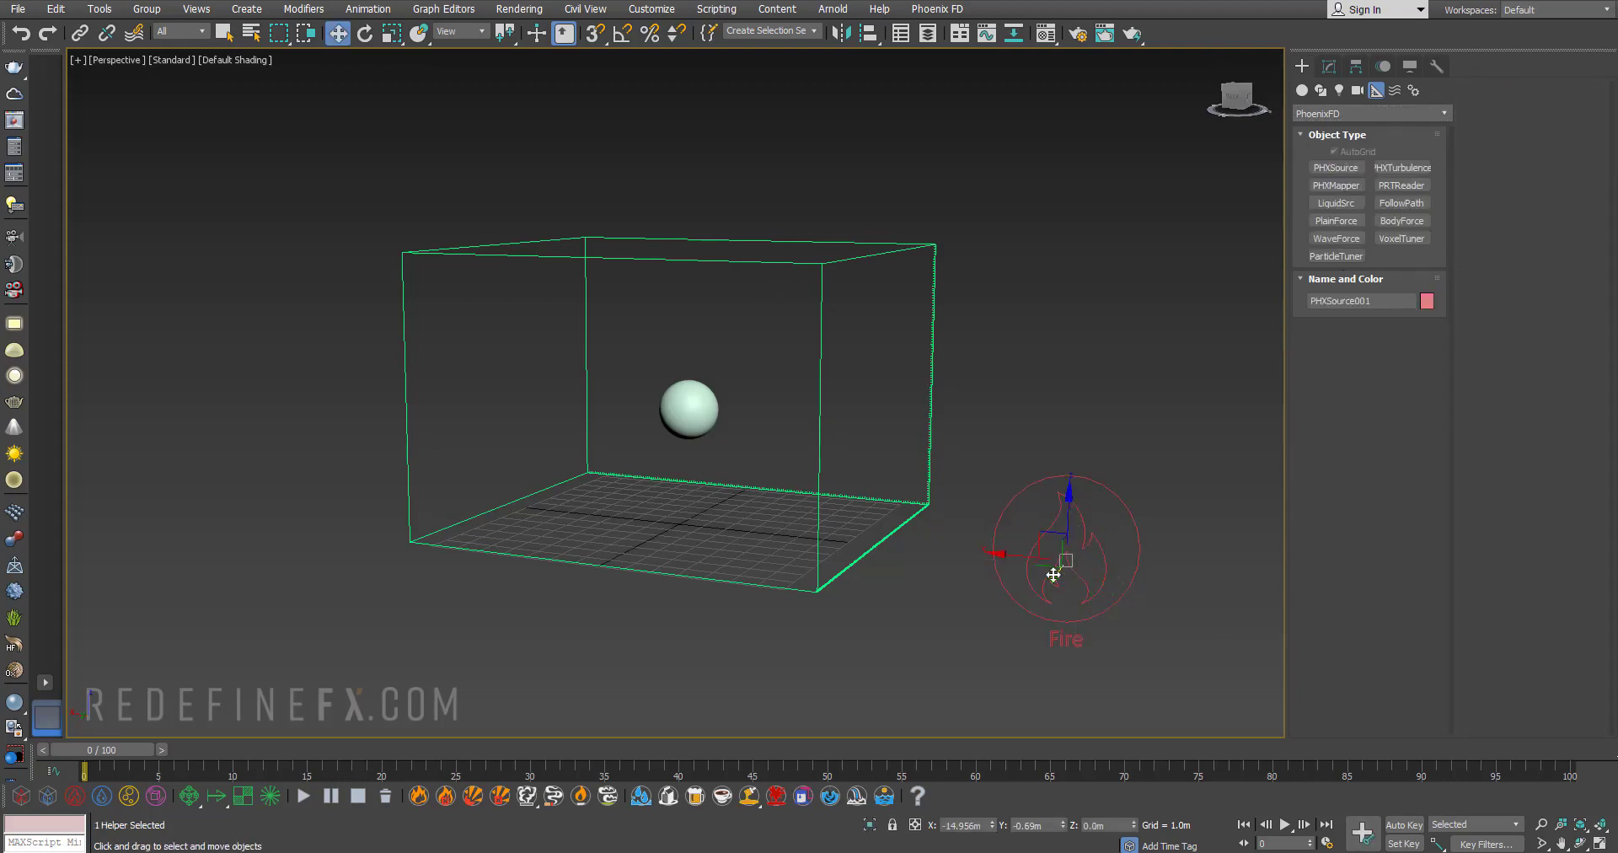
# - Add the sphere to the fire source's emitter nodes
pyautogui.click(1329, 66)
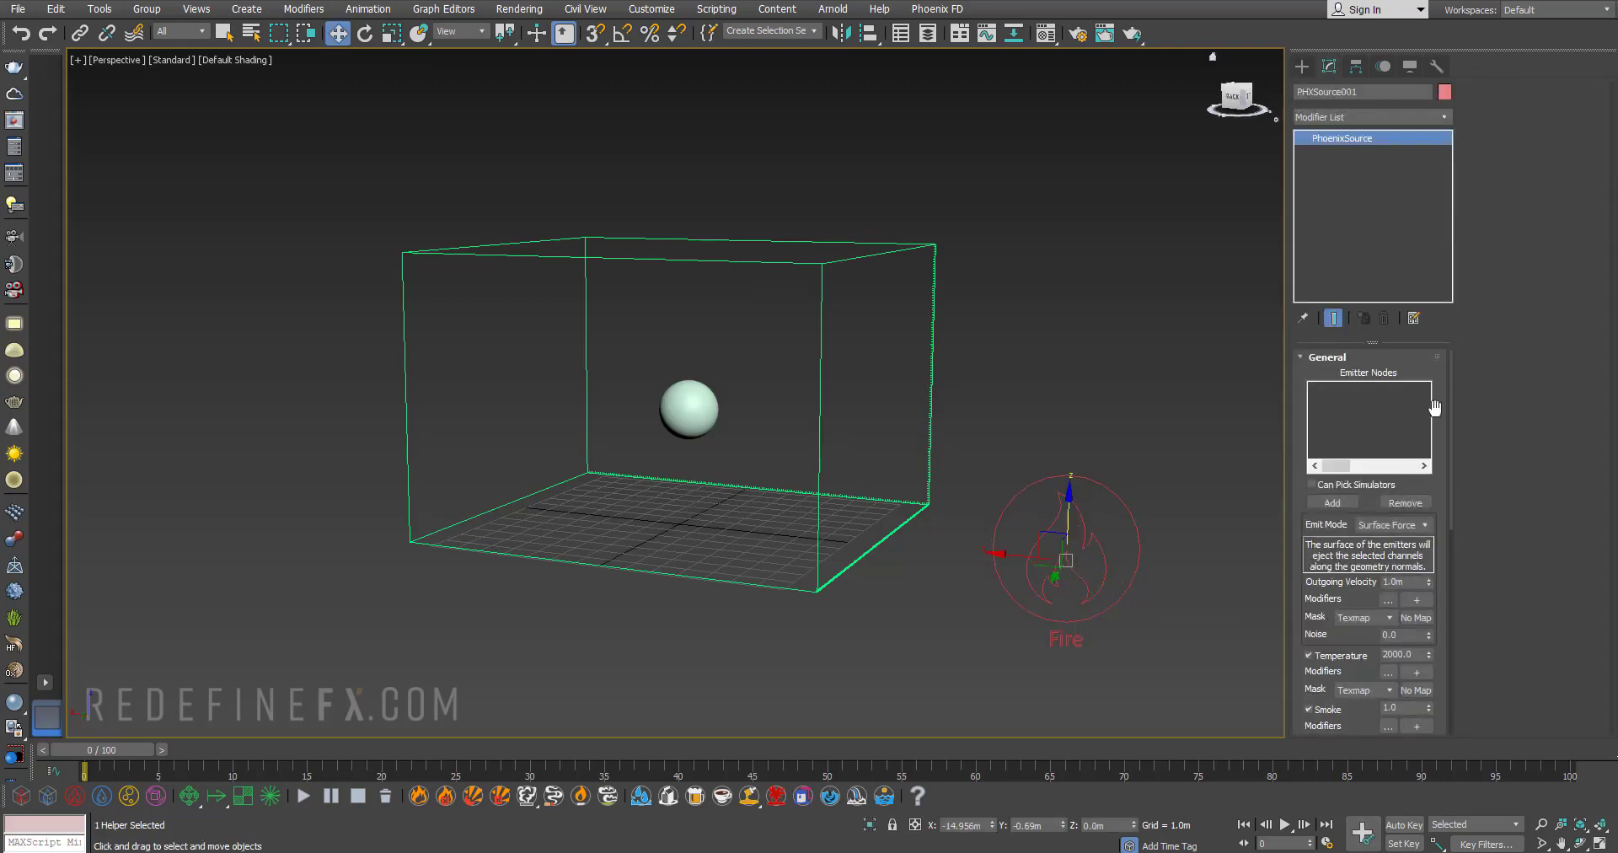
pyautogui.click(1332, 503)
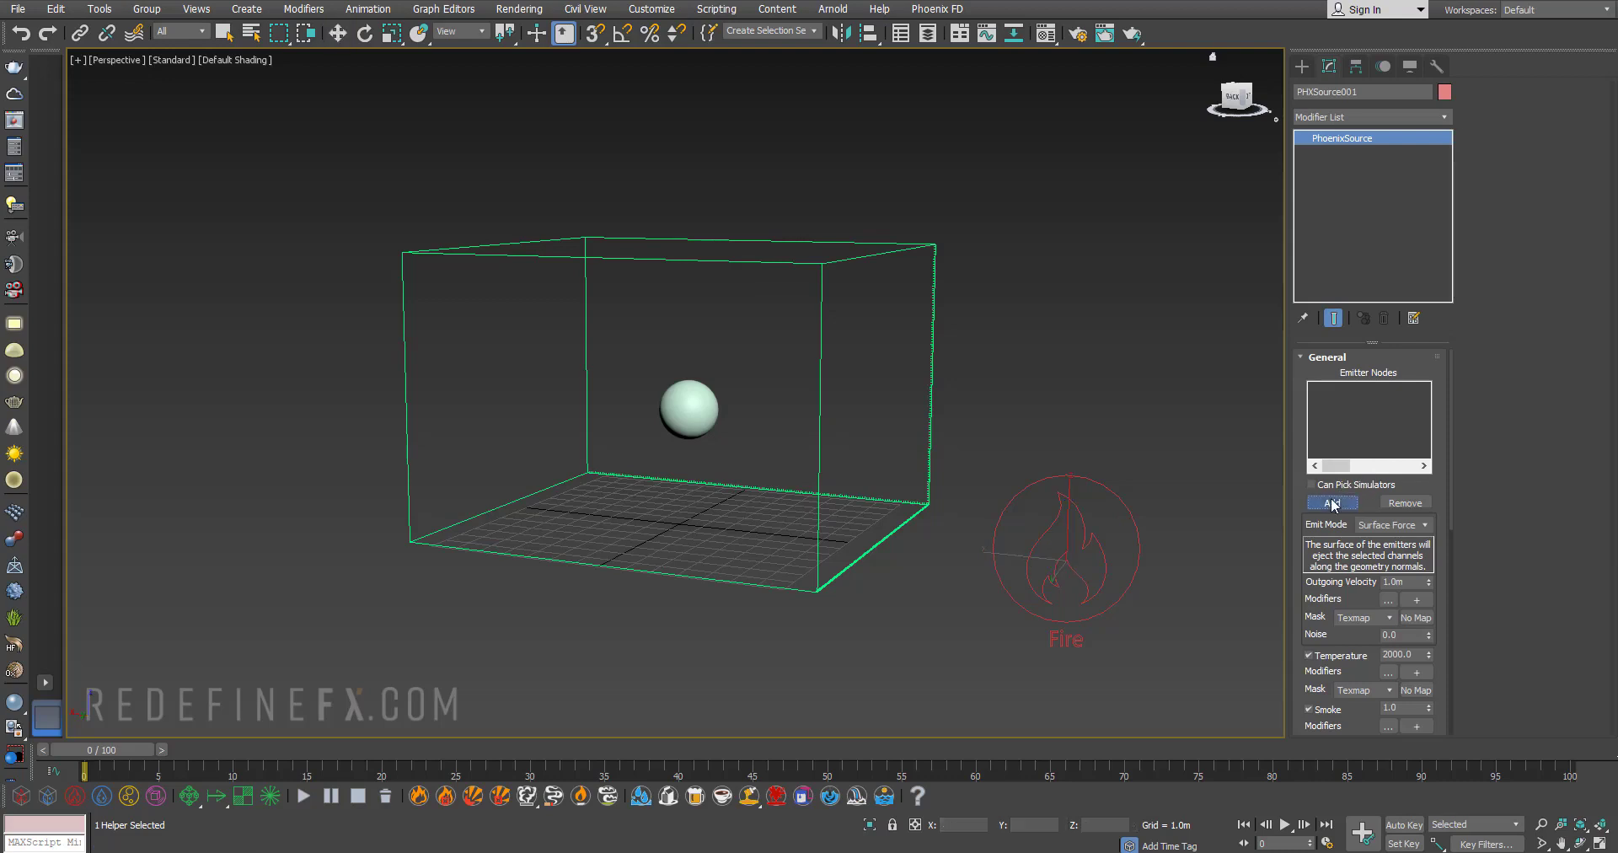
pyautogui.click(697, 403)
pyautogui.click(1058, 337)
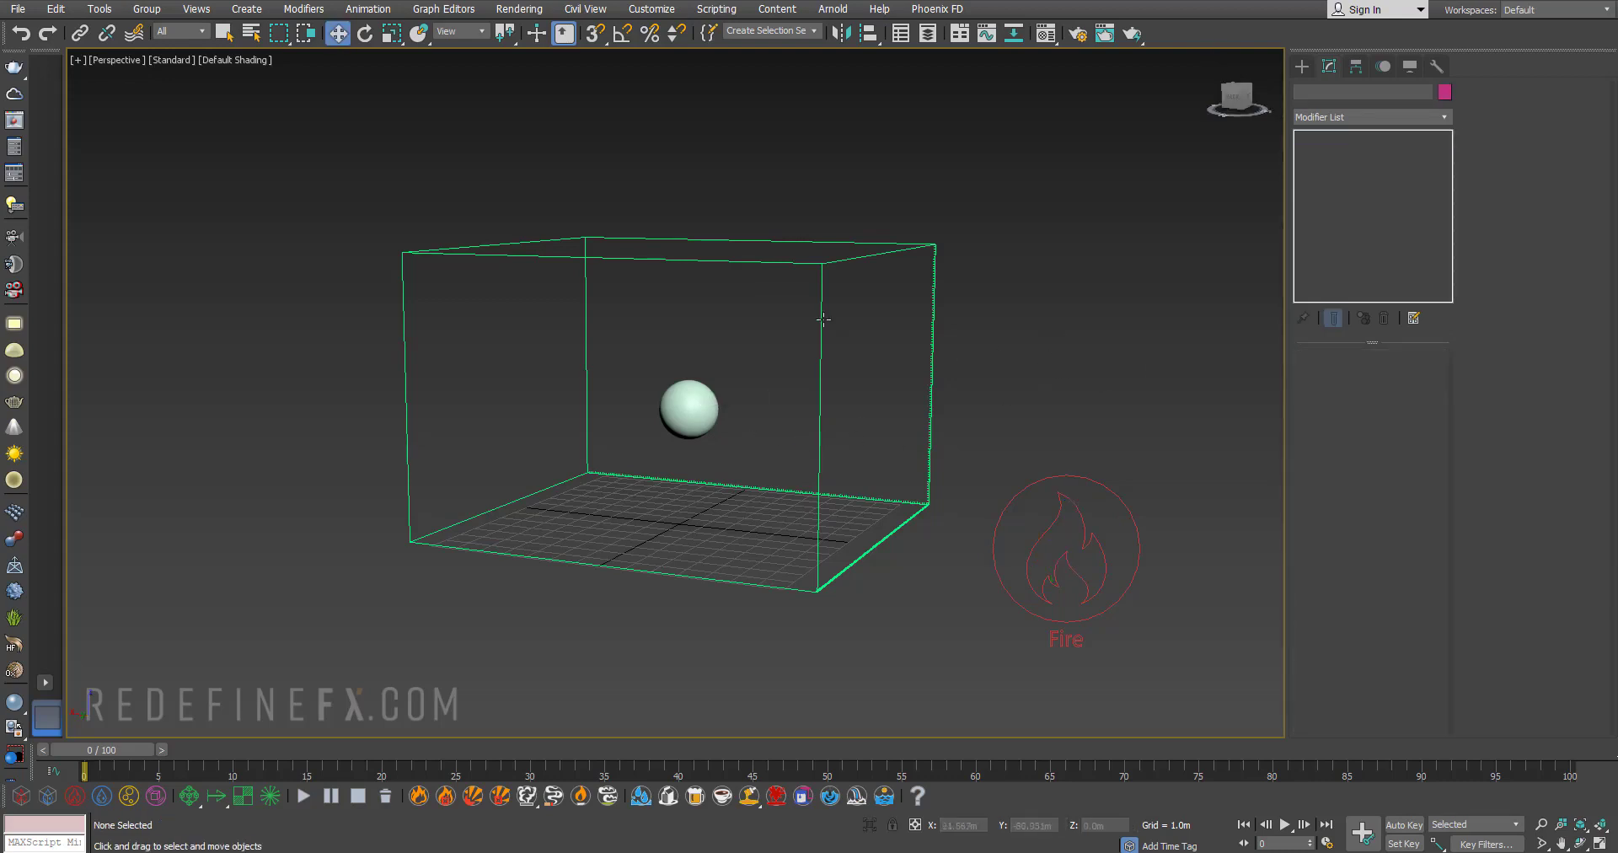
# - Run the fire simulation and examine the voxel preview around the sphere from several angles
pyautogui.keyDown('alt'); pyautogui.moveTo(725, 430); pyautogui.dragTo(674, 452, button='middle'); pyautogui.keyUp('alt')
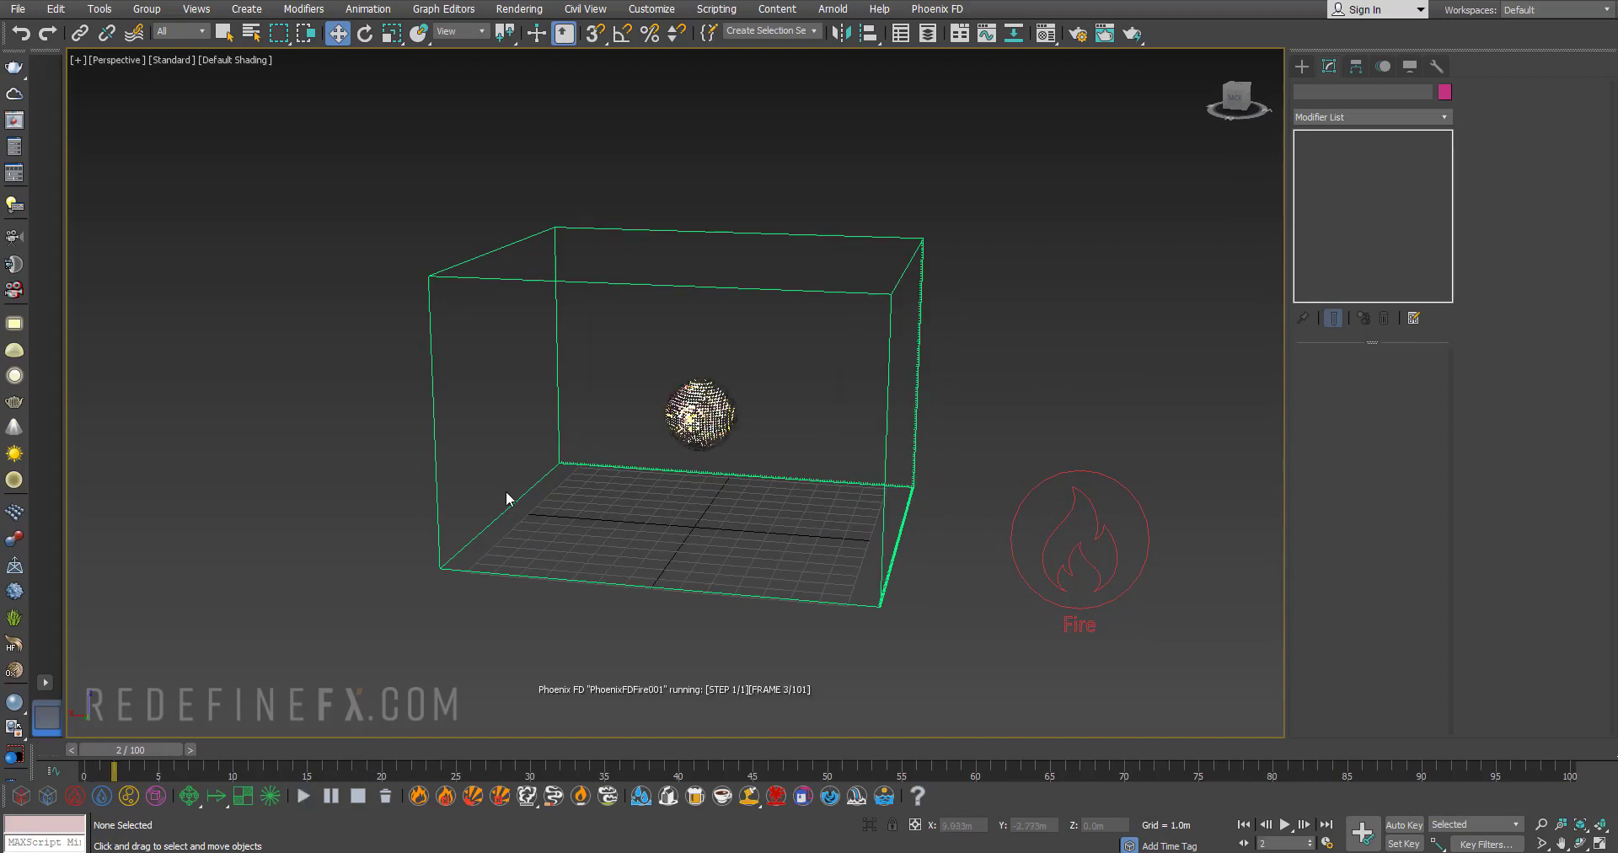
pyautogui.keyDown('alt'); pyautogui.moveTo(618, 412); pyautogui.dragTo(539, 408, button='middle'); pyautogui.keyUp('alt')
pyautogui.scroll(5, 539, 408)
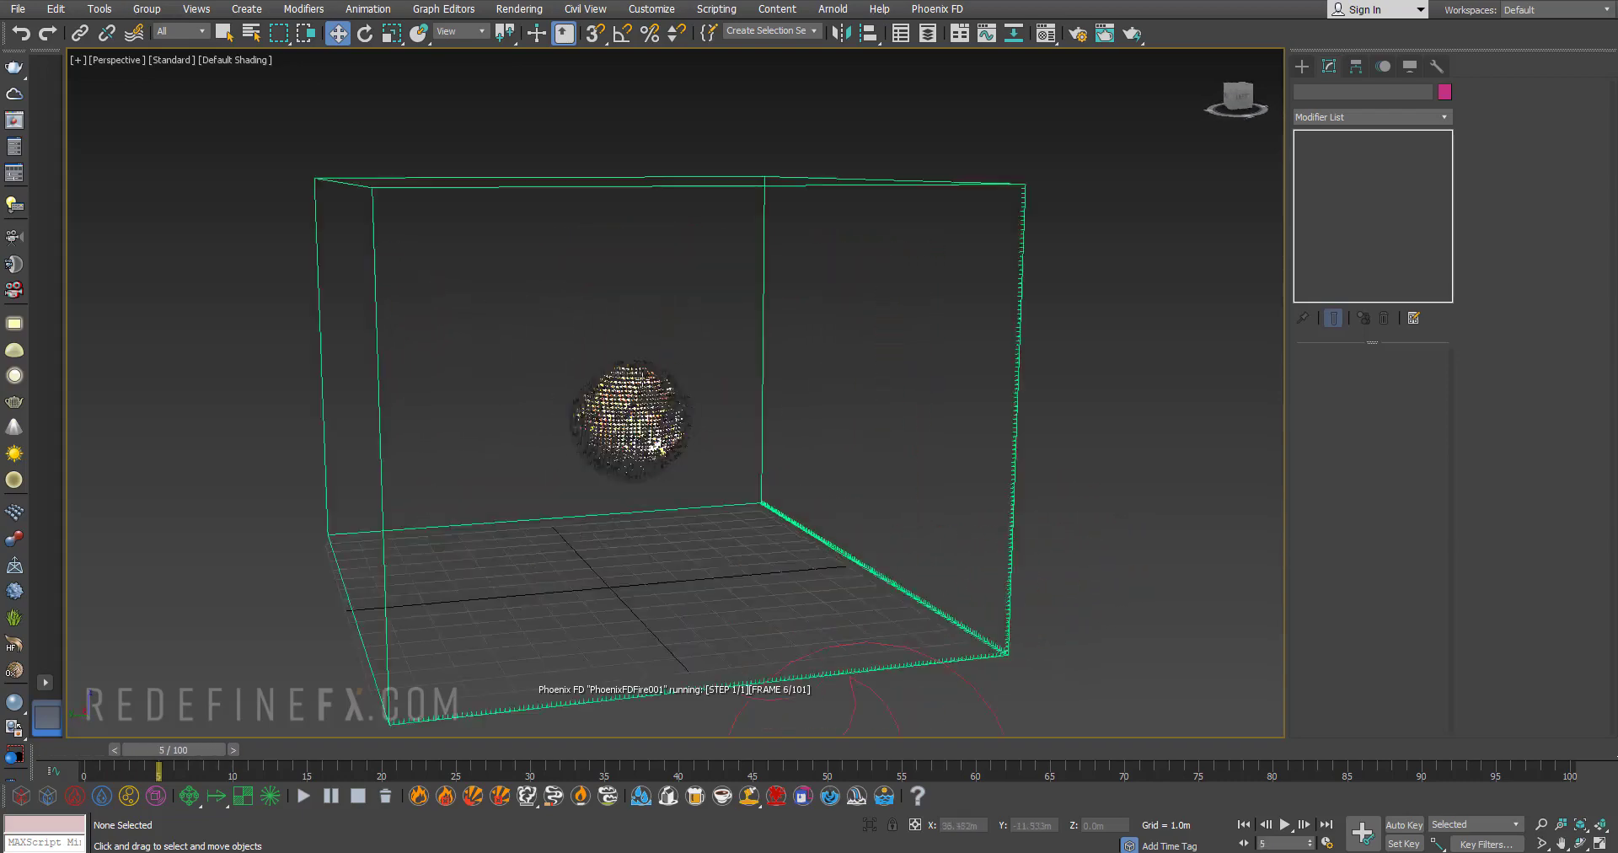
pyautogui.scroll(-5, 593, 320)
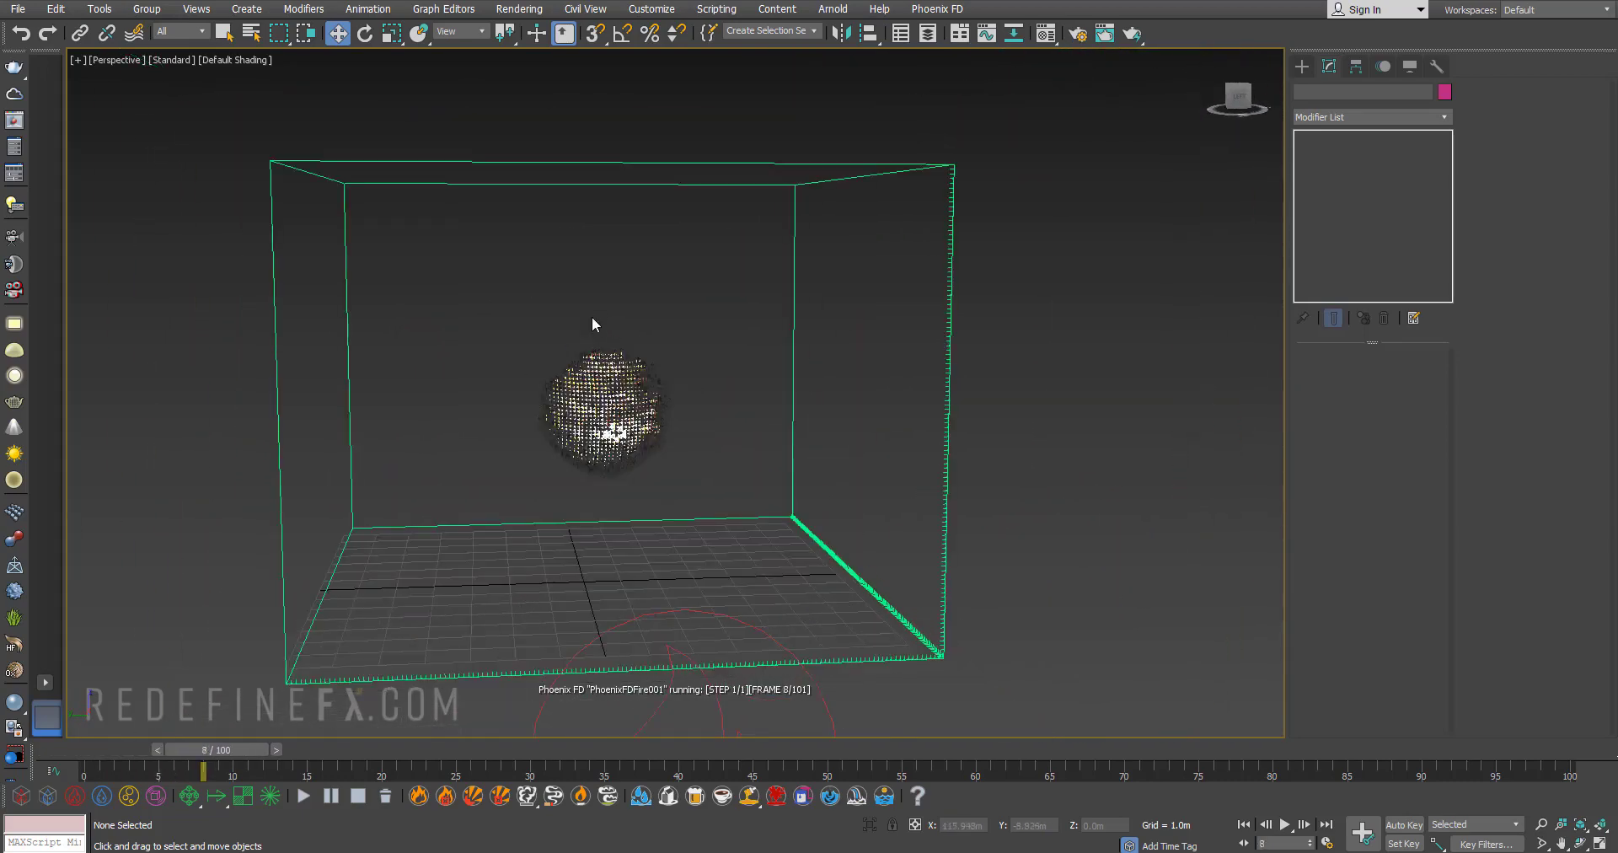
pyautogui.keyDown('alt'); pyautogui.moveTo(618, 375); pyautogui.dragTo(716, 391, button='middle'); pyautogui.keyUp('alt')
pyautogui.scroll(-3, 678, 390)
# - Select the fire container and enable its GPU Preview in the viewport
pyautogui.moveTo(989, 343); pyautogui.dragTo(893, 403)
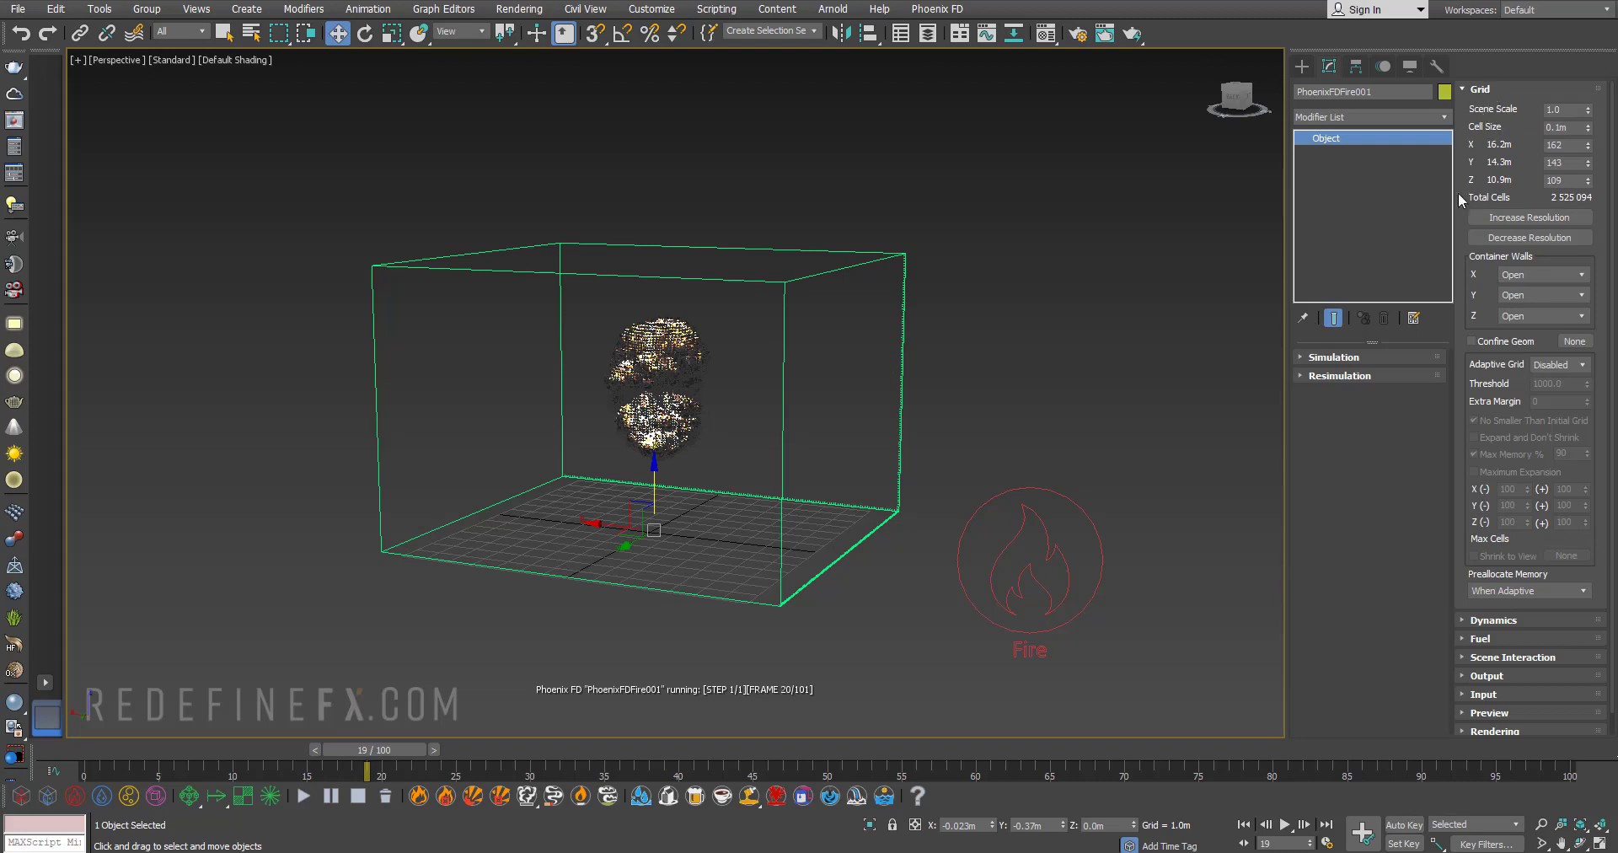
pyautogui.click(1484, 89)
pyautogui.click(1328, 505)
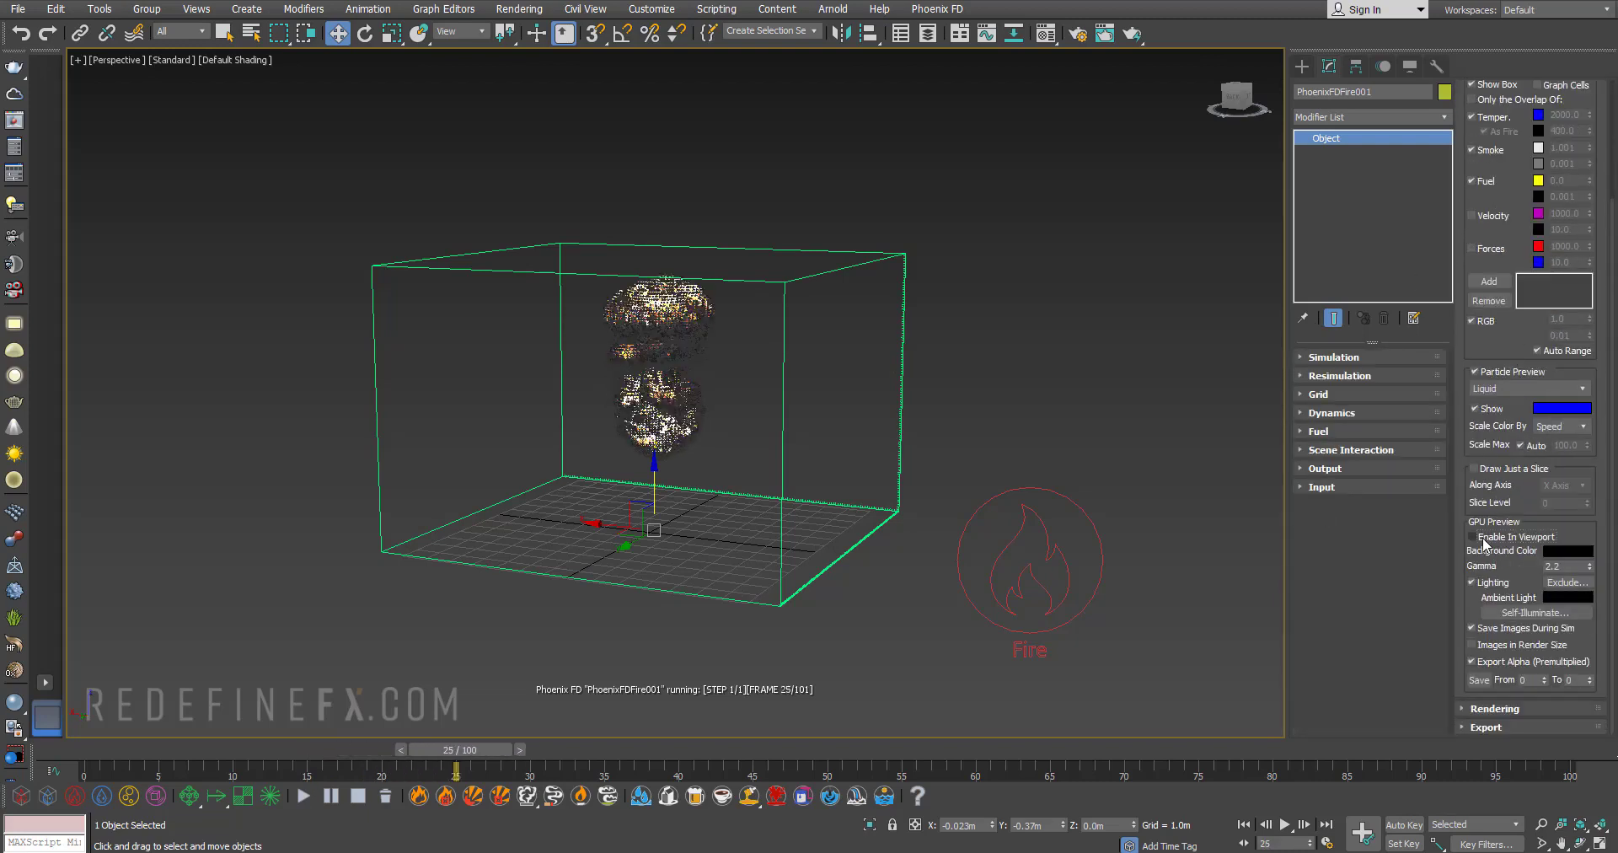
pyautogui.click(1481, 537)
pyautogui.keyDown('alt'); pyautogui.moveTo(652, 368); pyautogui.dragTo(696, 386, button='middle'); pyautogui.keyUp('alt')
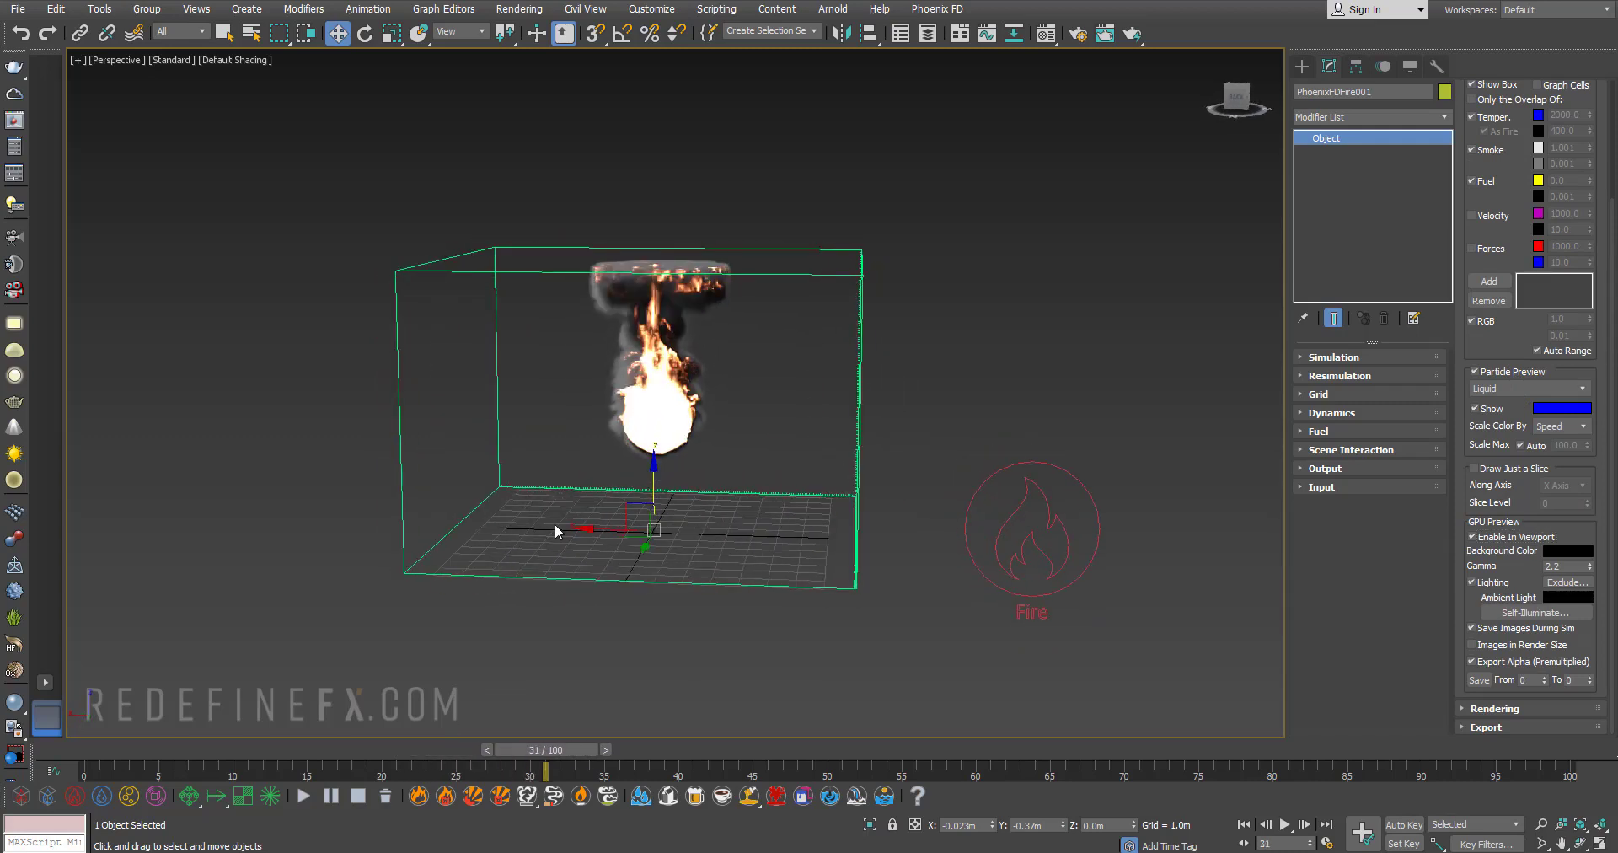
# - Pause the simulation and scrub through the simulated frames to frame 30 to review the fire
pyautogui.click(331, 795)
pyautogui.moveTo(517, 750); pyautogui.dragTo(501, 749)
pyautogui.moveTo(405, 676); pyautogui.dragTo(508, 553)
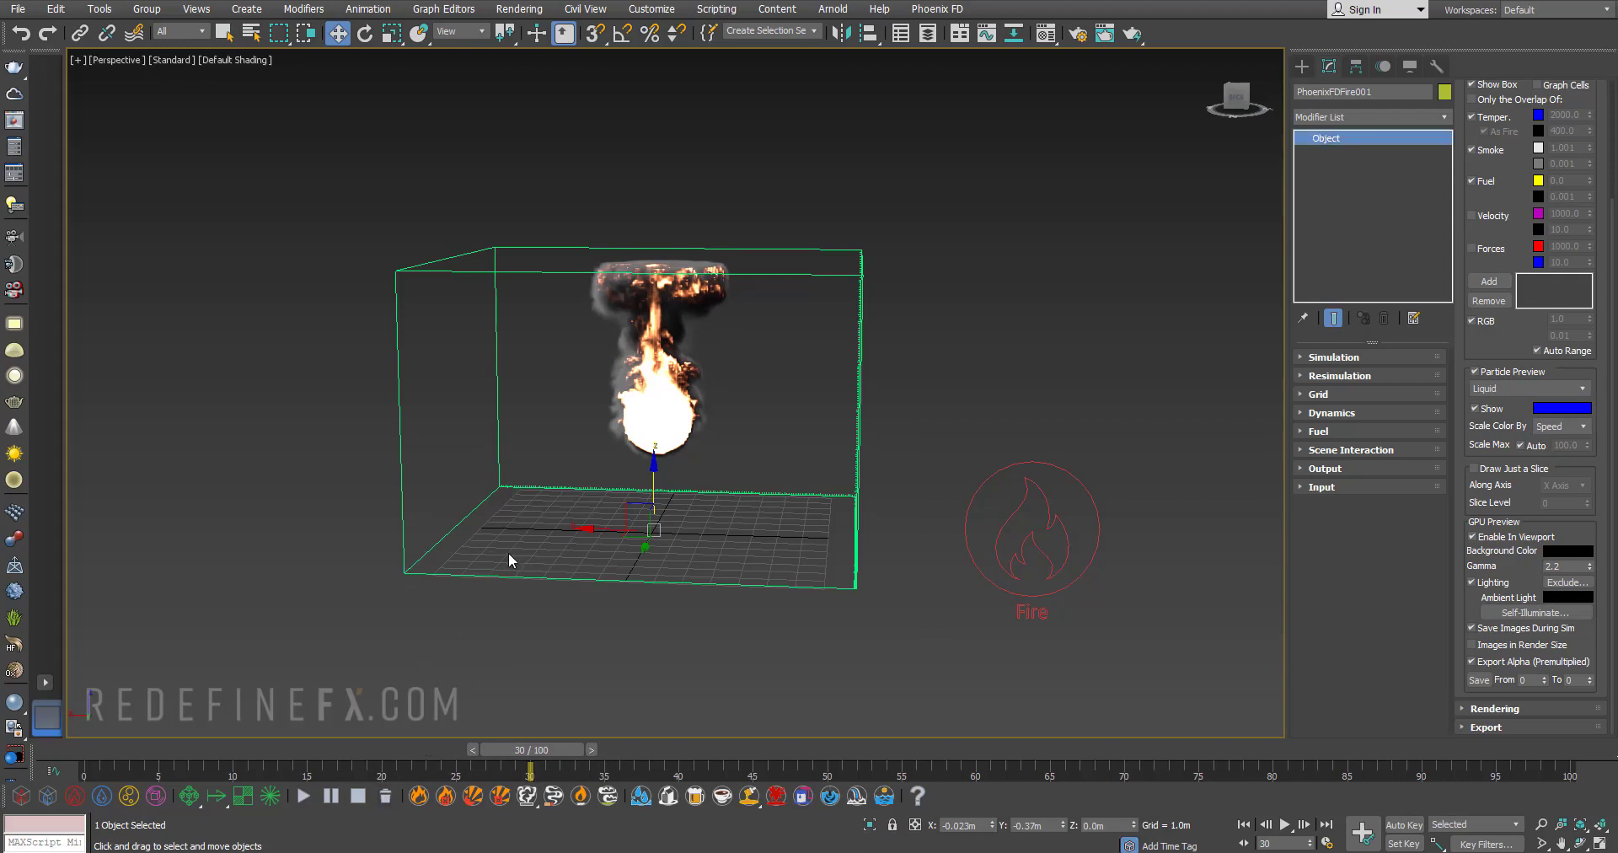
# - Delete the cached simulation files and return the timeline to frame 0
pyautogui.click(388, 796)
pyautogui.click(931, 483)
pyautogui.moveTo(534, 756); pyautogui.dragTo(351, 741)
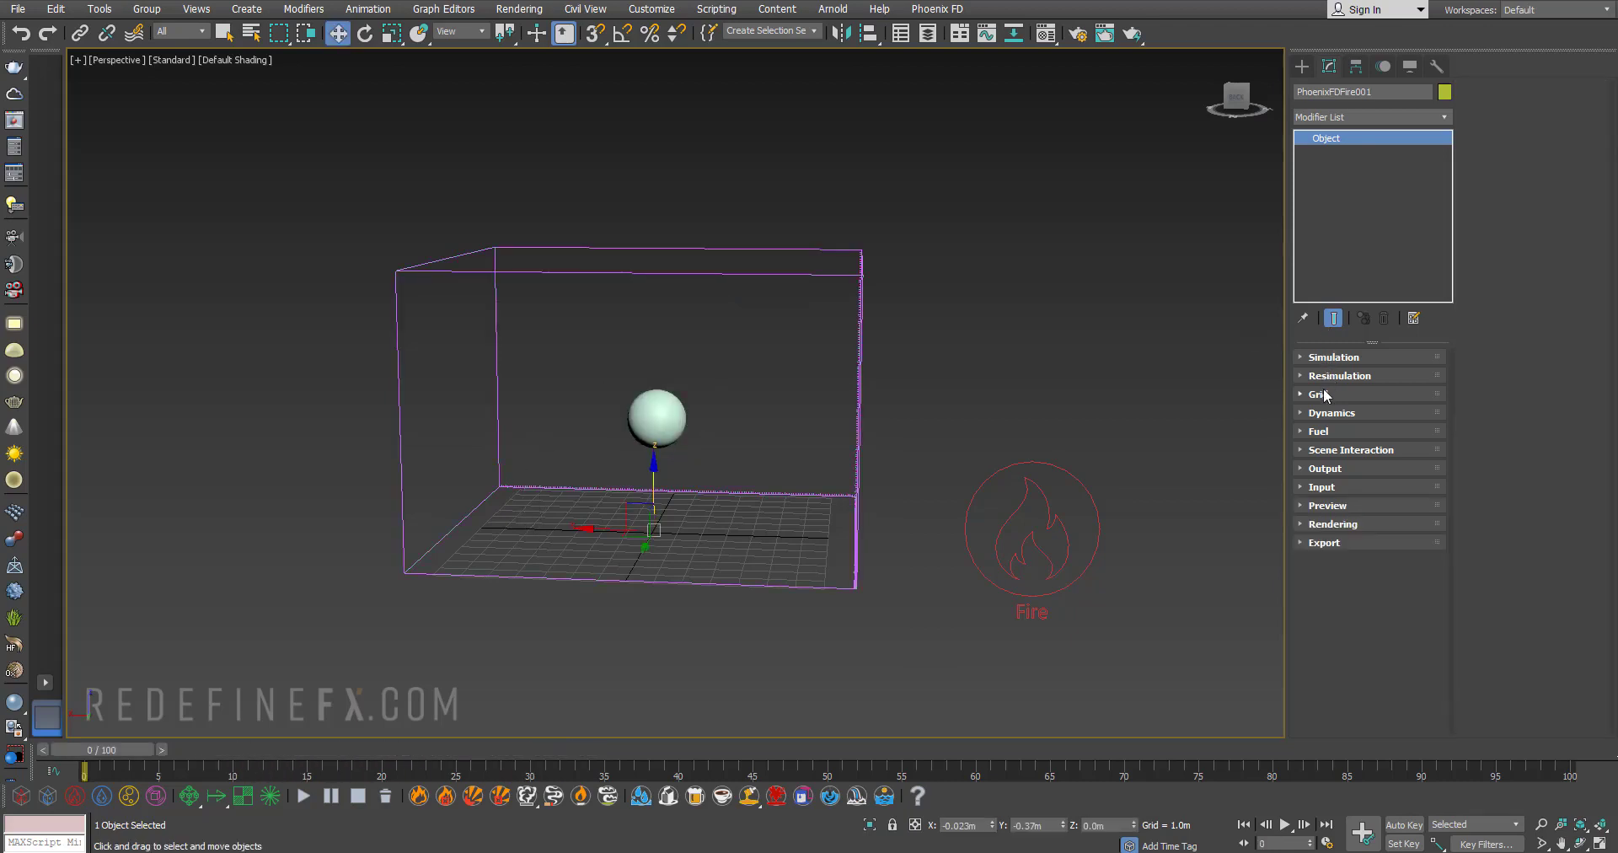
# - Lower the container's grid resolution by setting the cell size to 0.135 m
pyautogui.click(1325, 395)
pyautogui.moveTo(1589, 128); pyautogui.dragTo(1590, 92)
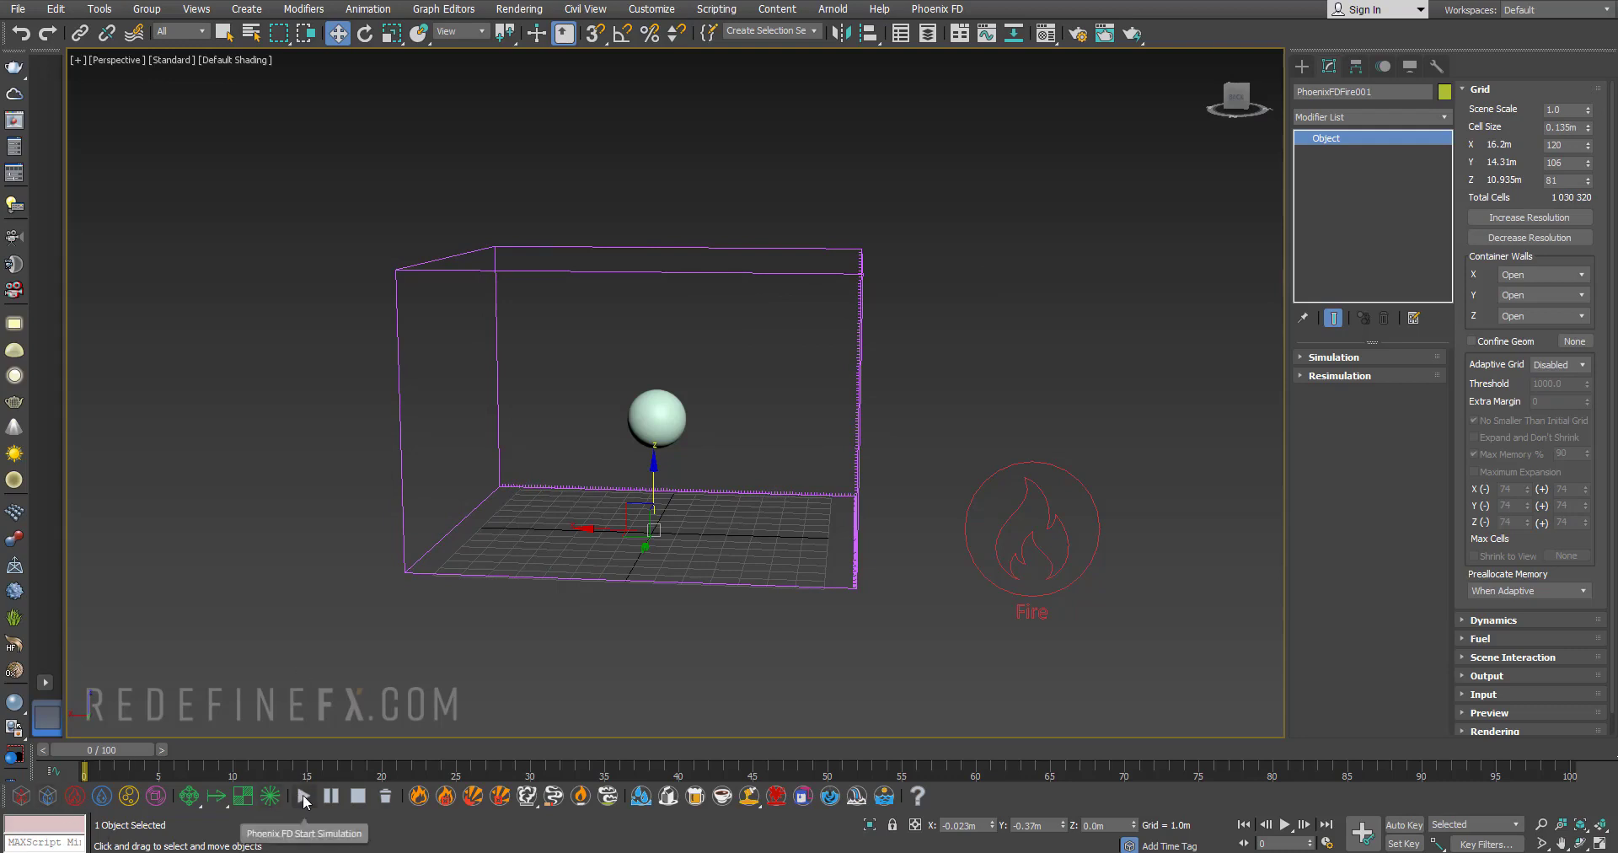
# - Run the fire simulation, pause it to scrub back to frame 7, and resume it before stopping around frame 21
pyautogui.click(304, 796)
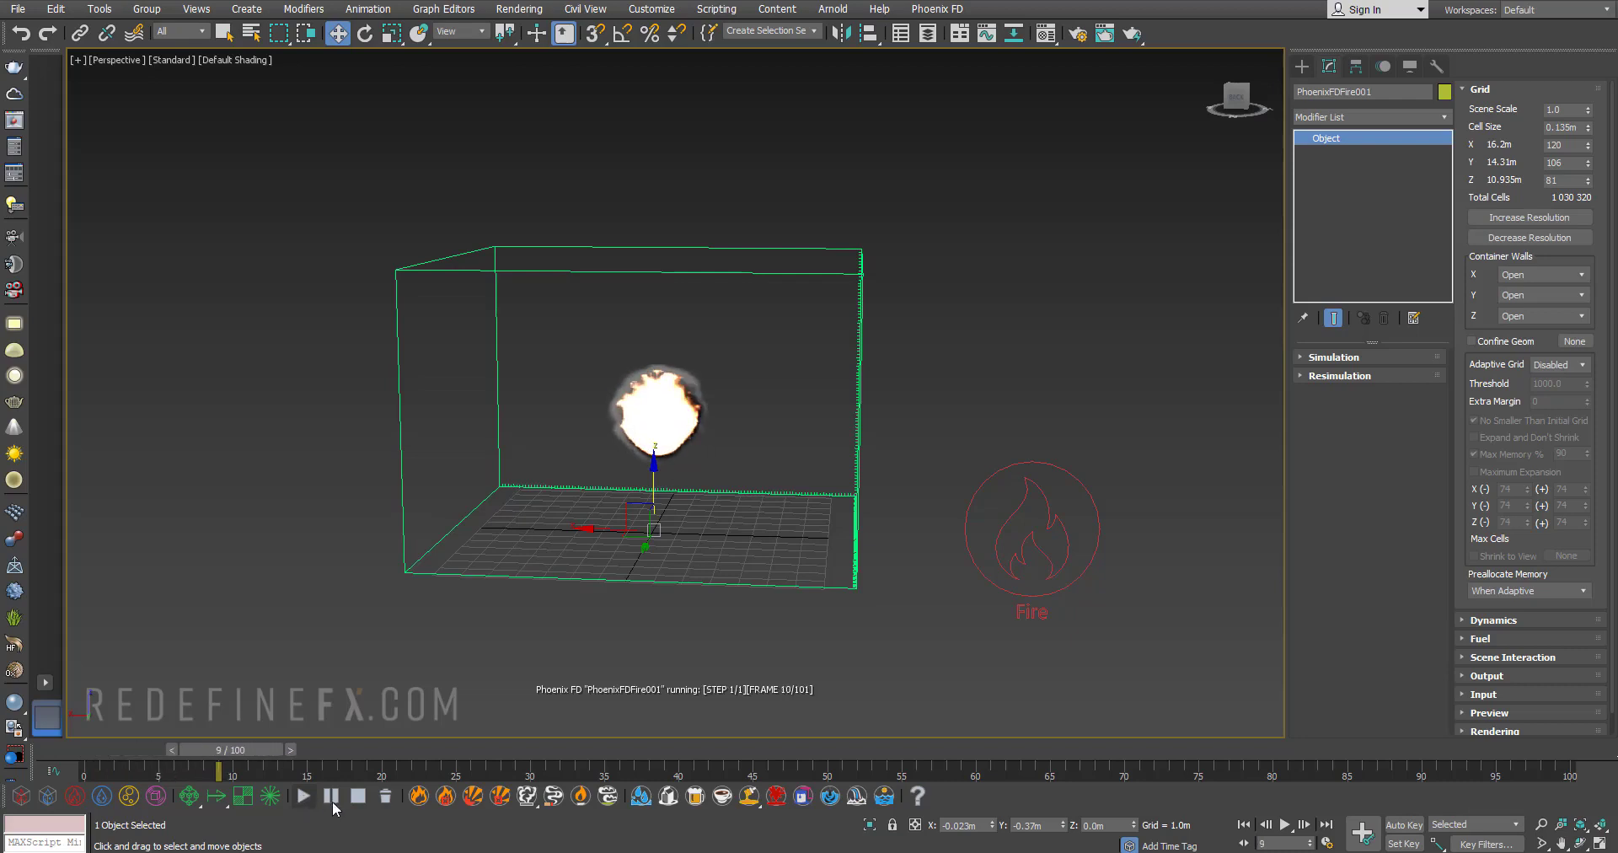
pyautogui.click(332, 795)
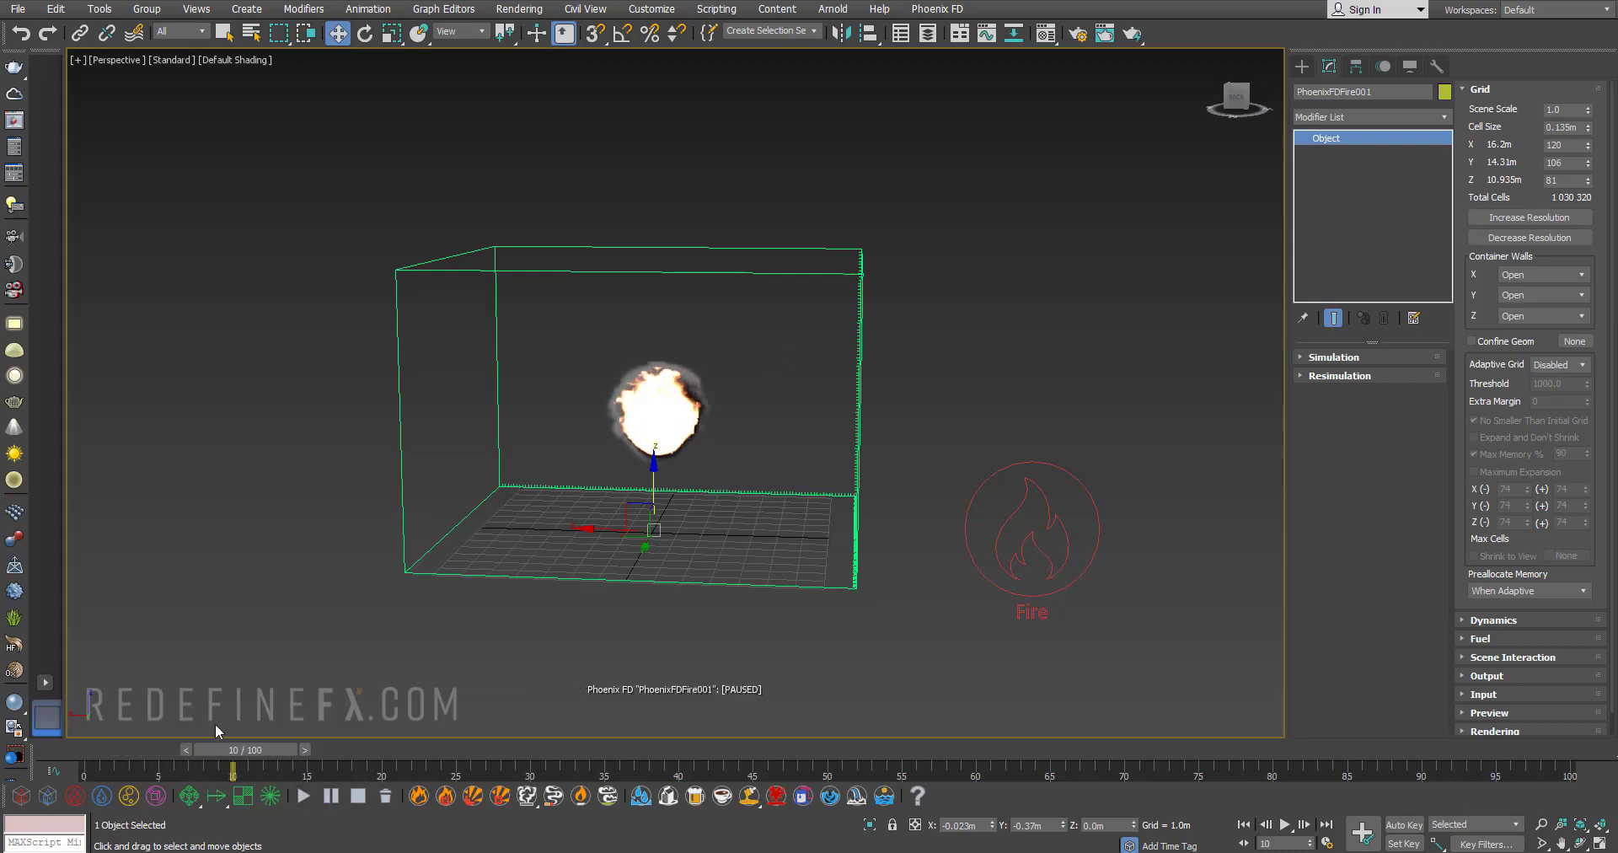
pyautogui.moveTo(216, 753); pyautogui.dragTo(173, 752)
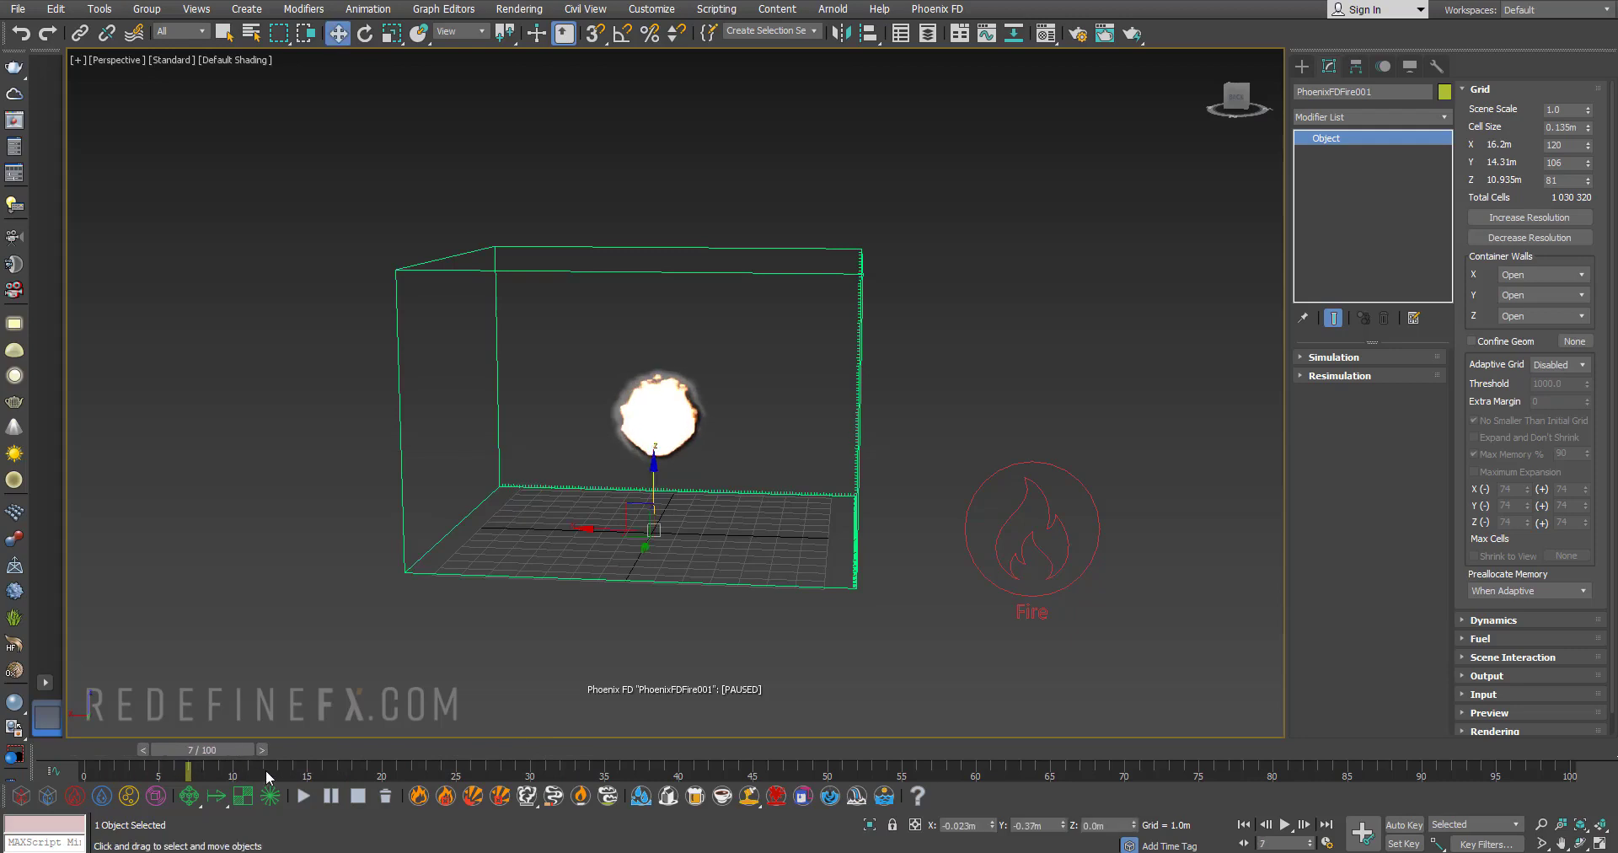
pyautogui.click(329, 795)
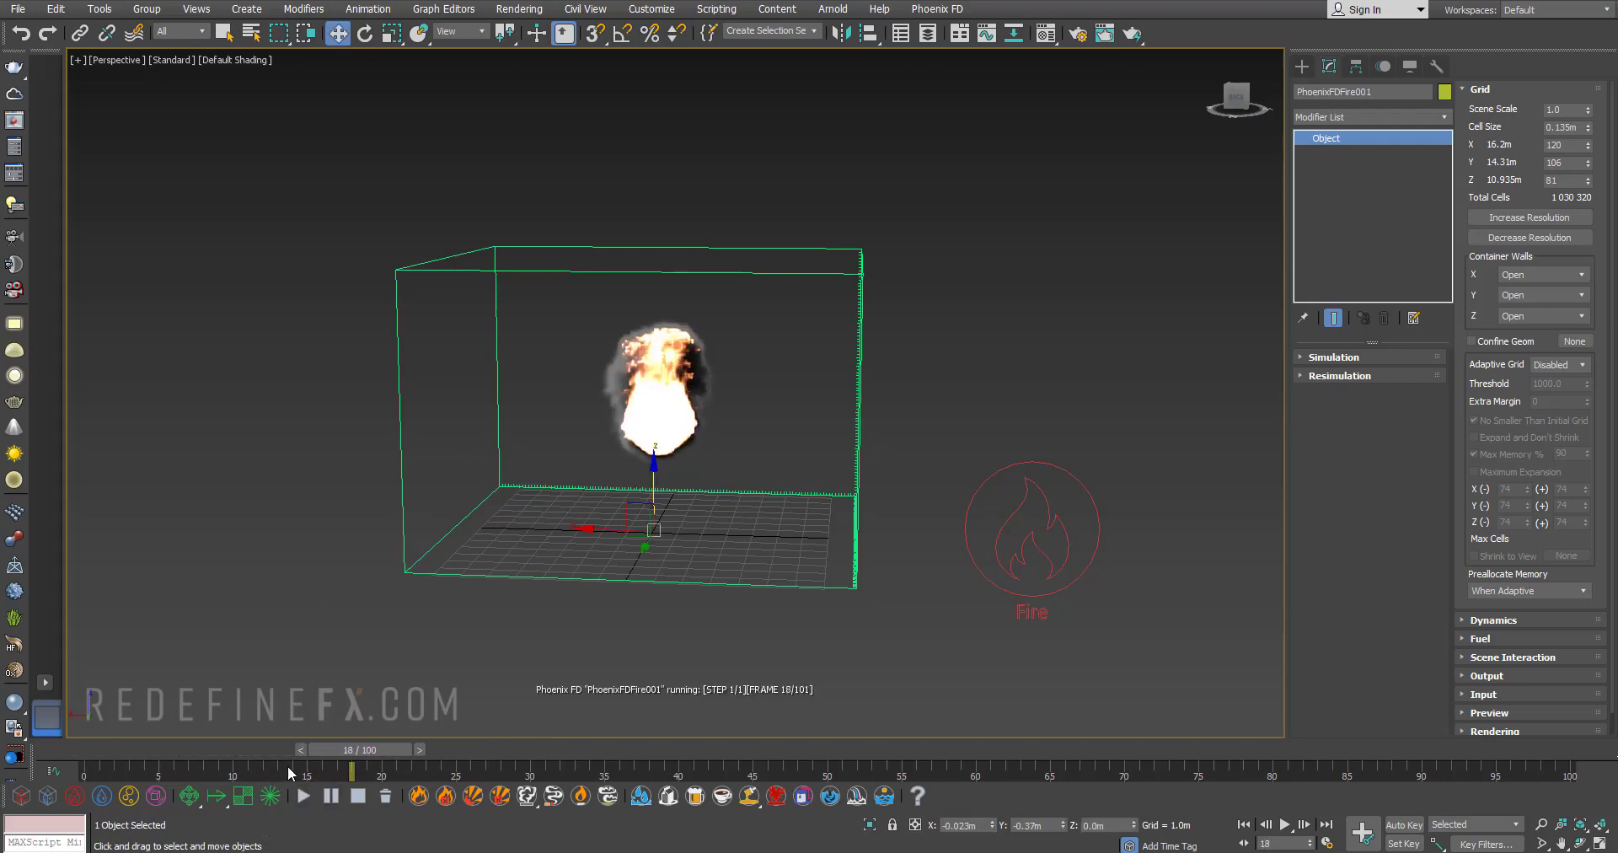
pyautogui.click(358, 796)
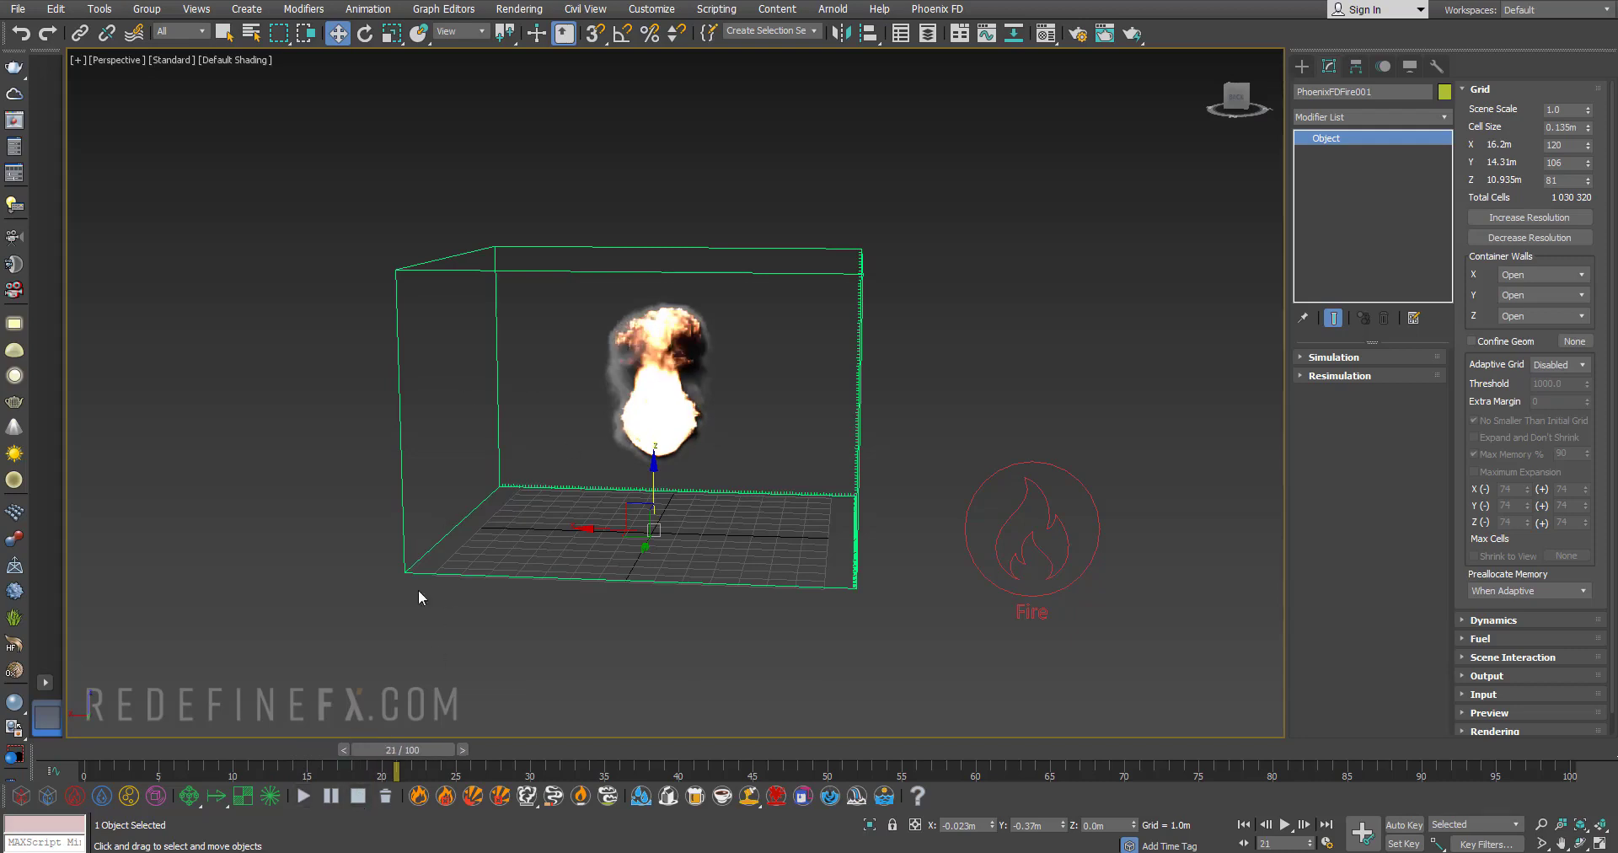
# - Rerun the simulation from the beginning, stop it around frame 18, and continue it with Restore
pyautogui.click(304, 795)
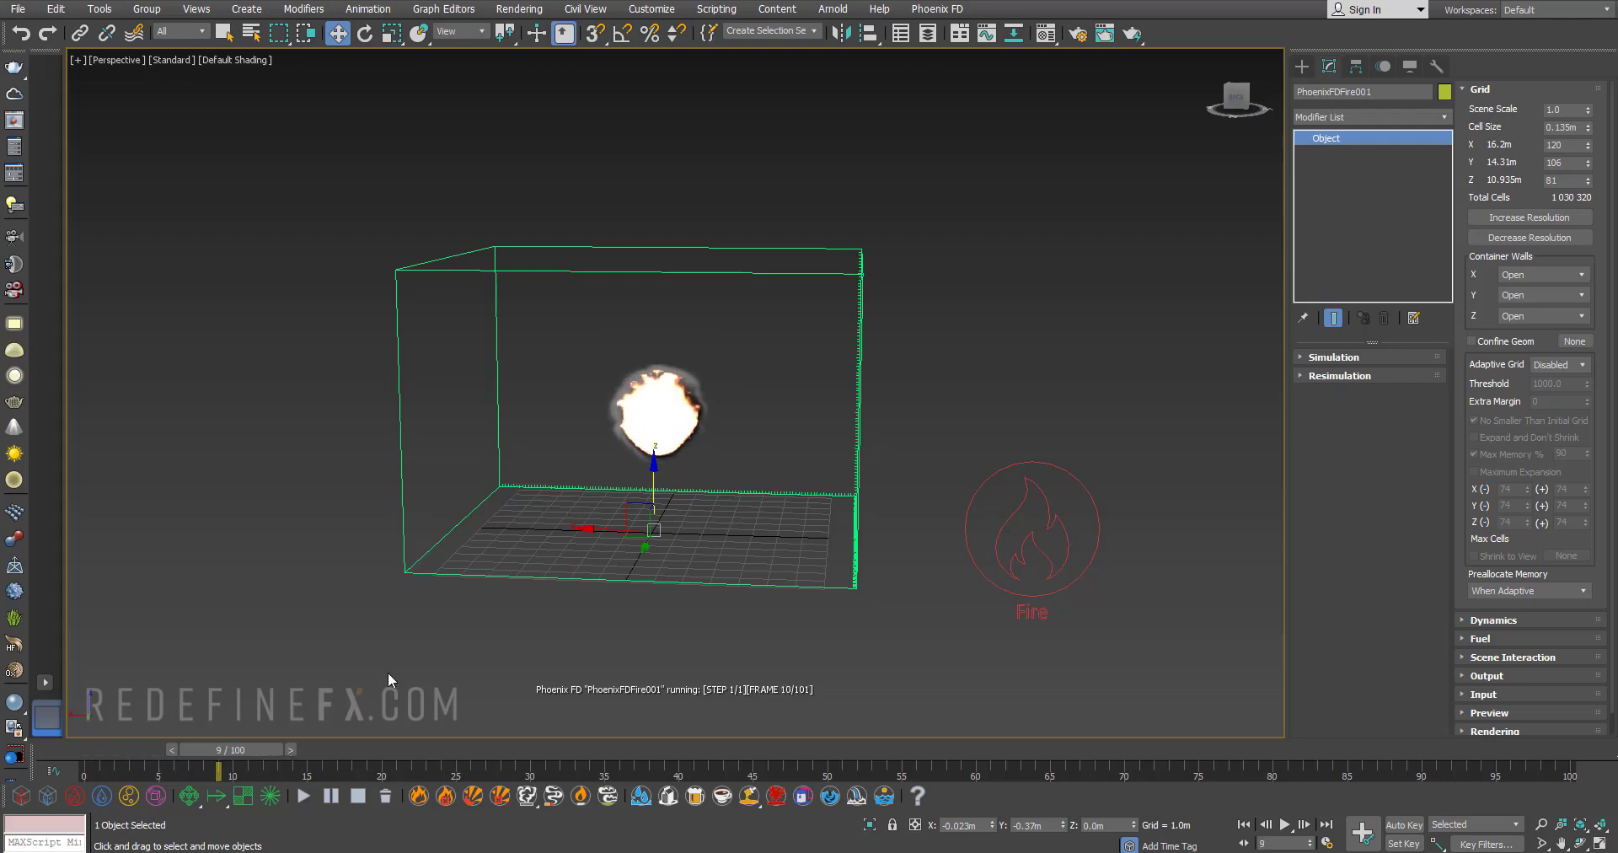
pyautogui.click(358, 796)
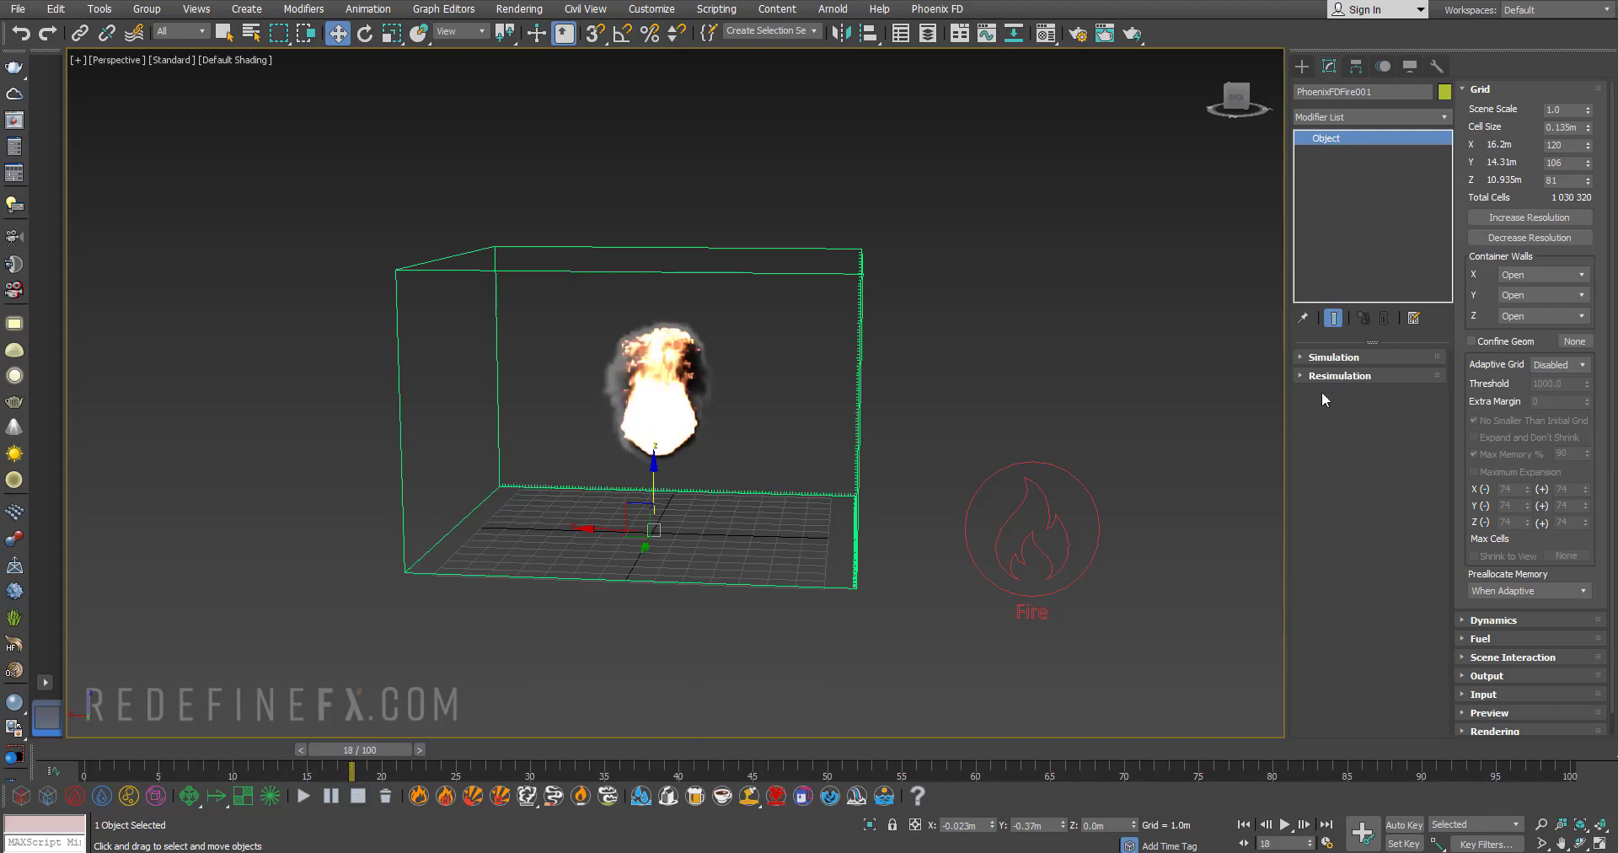
pyautogui.click(1325, 357)
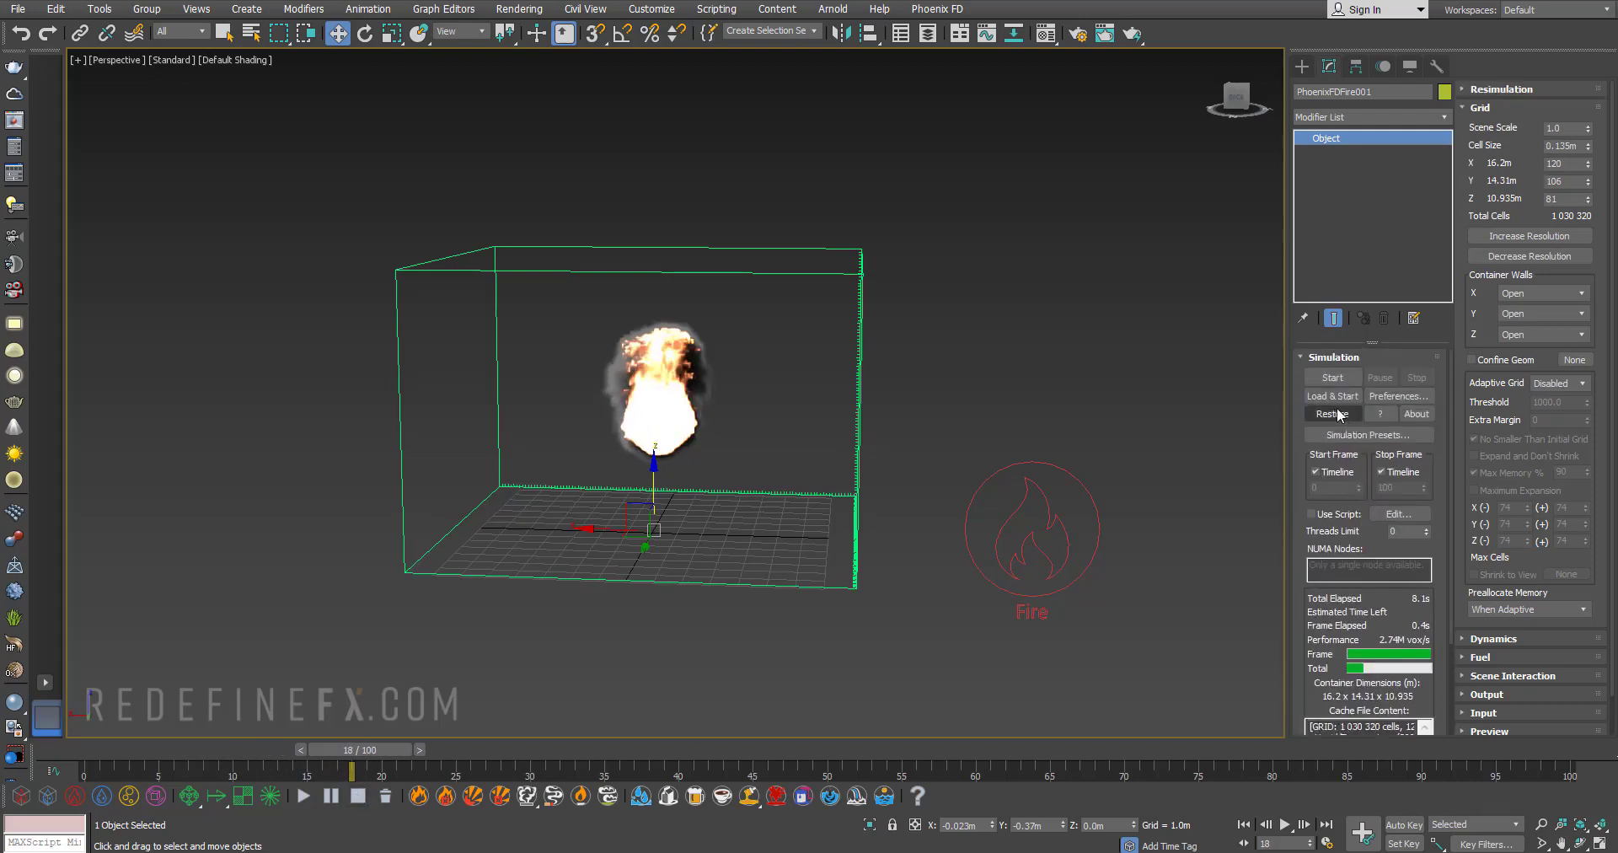
pyautogui.click(1334, 415)
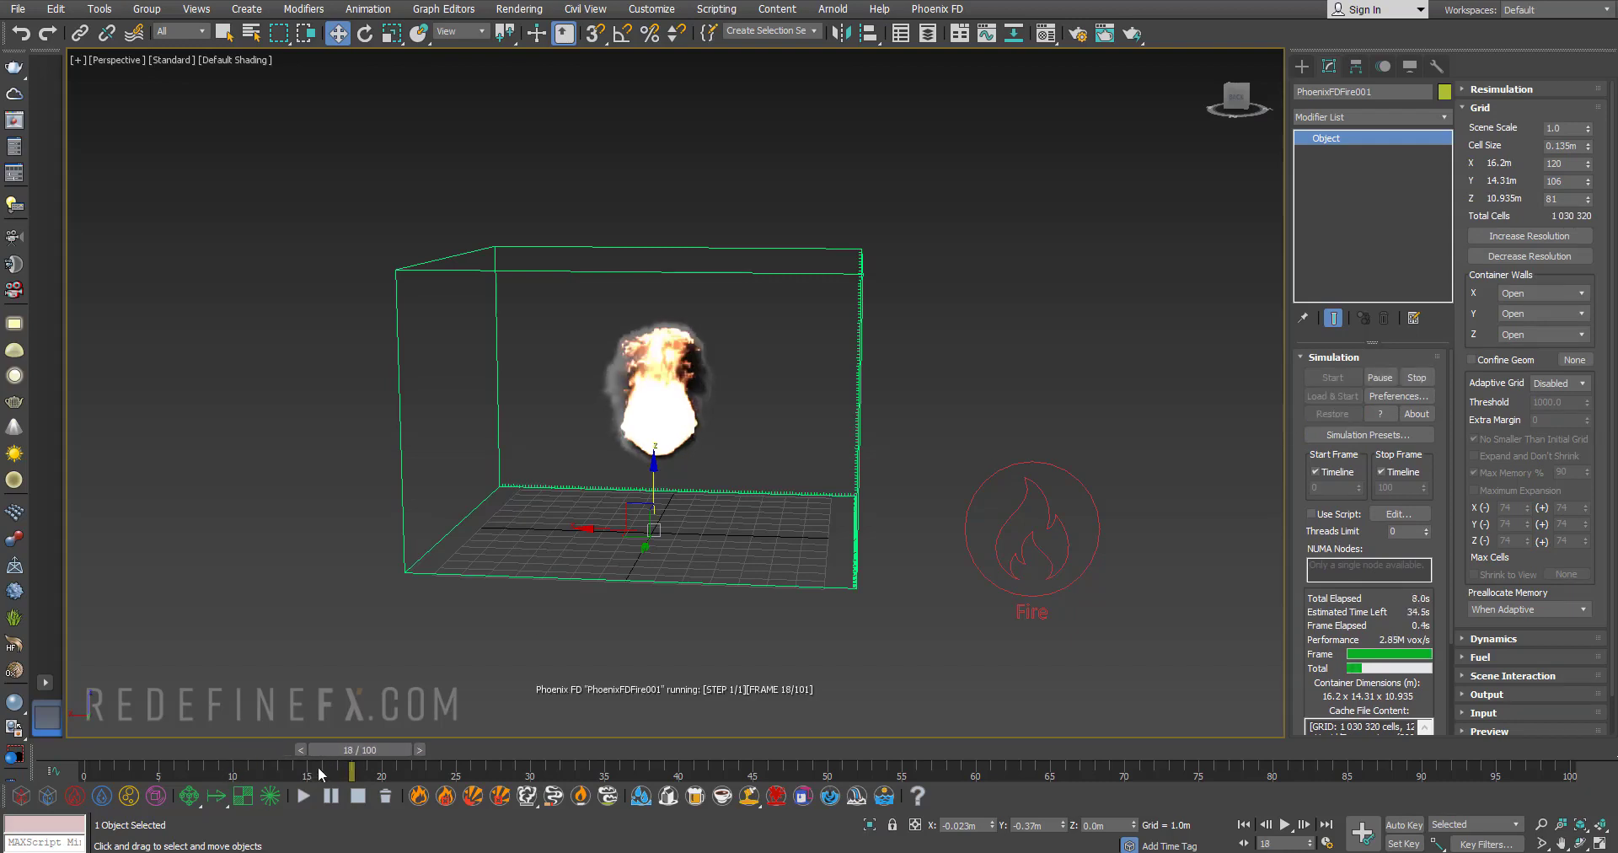
# - Stop the simulation, continue it once more with Restore until about frame 25, and scrub back to frame 14
pyautogui.moveTo(348, 755)
pyautogui.mouseDown()
pyautogui.moveTo(292, 750)
pyautogui.moveTo(367, 748)
pyautogui.mouseUp()
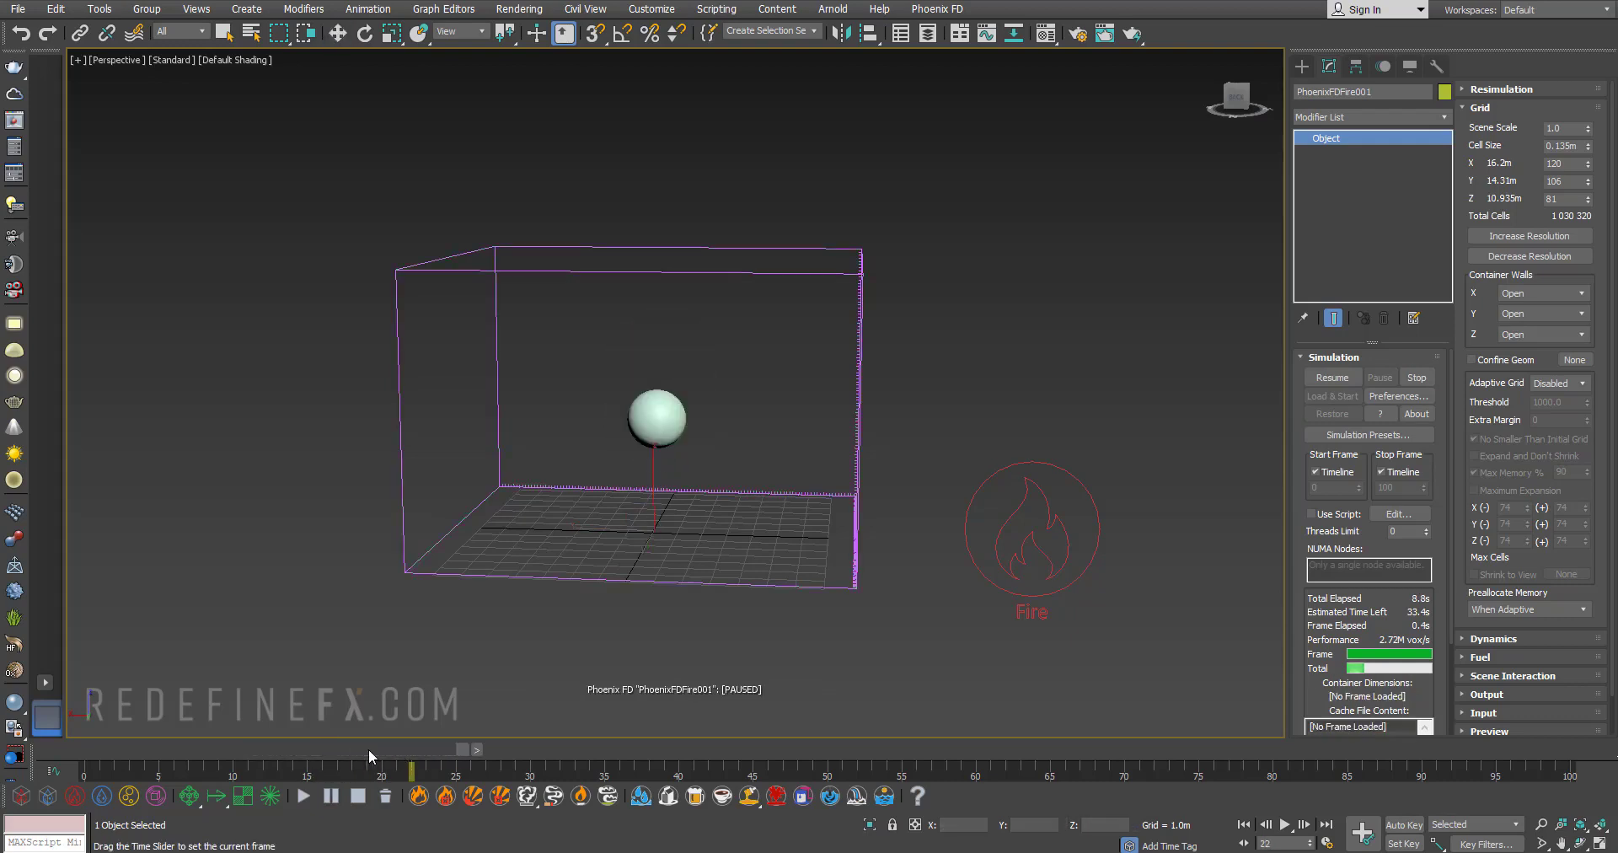
pyautogui.click(356, 797)
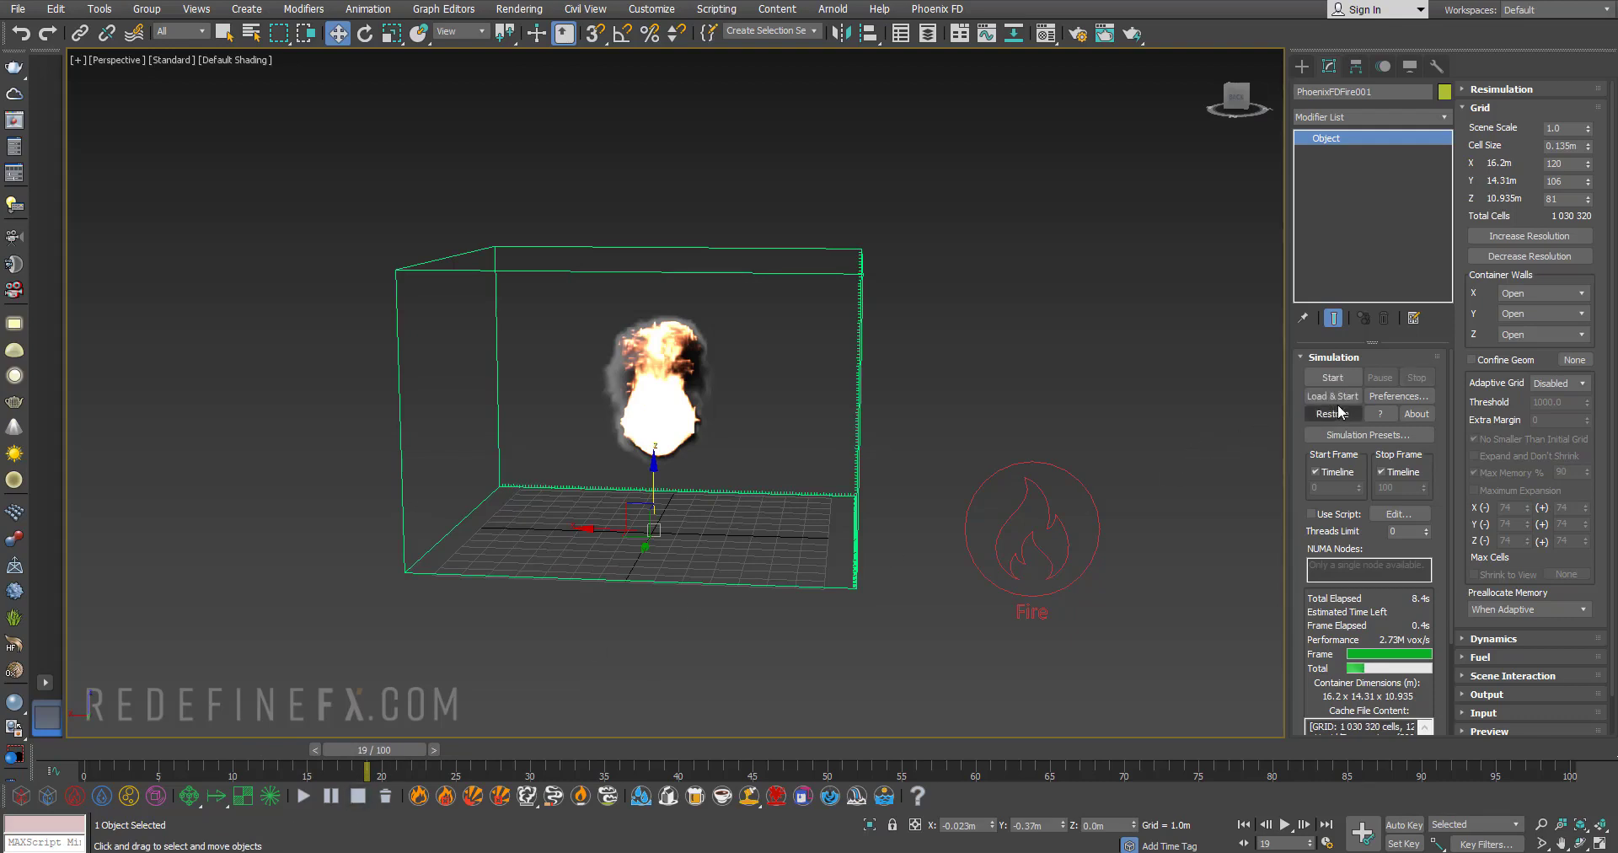
pyautogui.click(1335, 414)
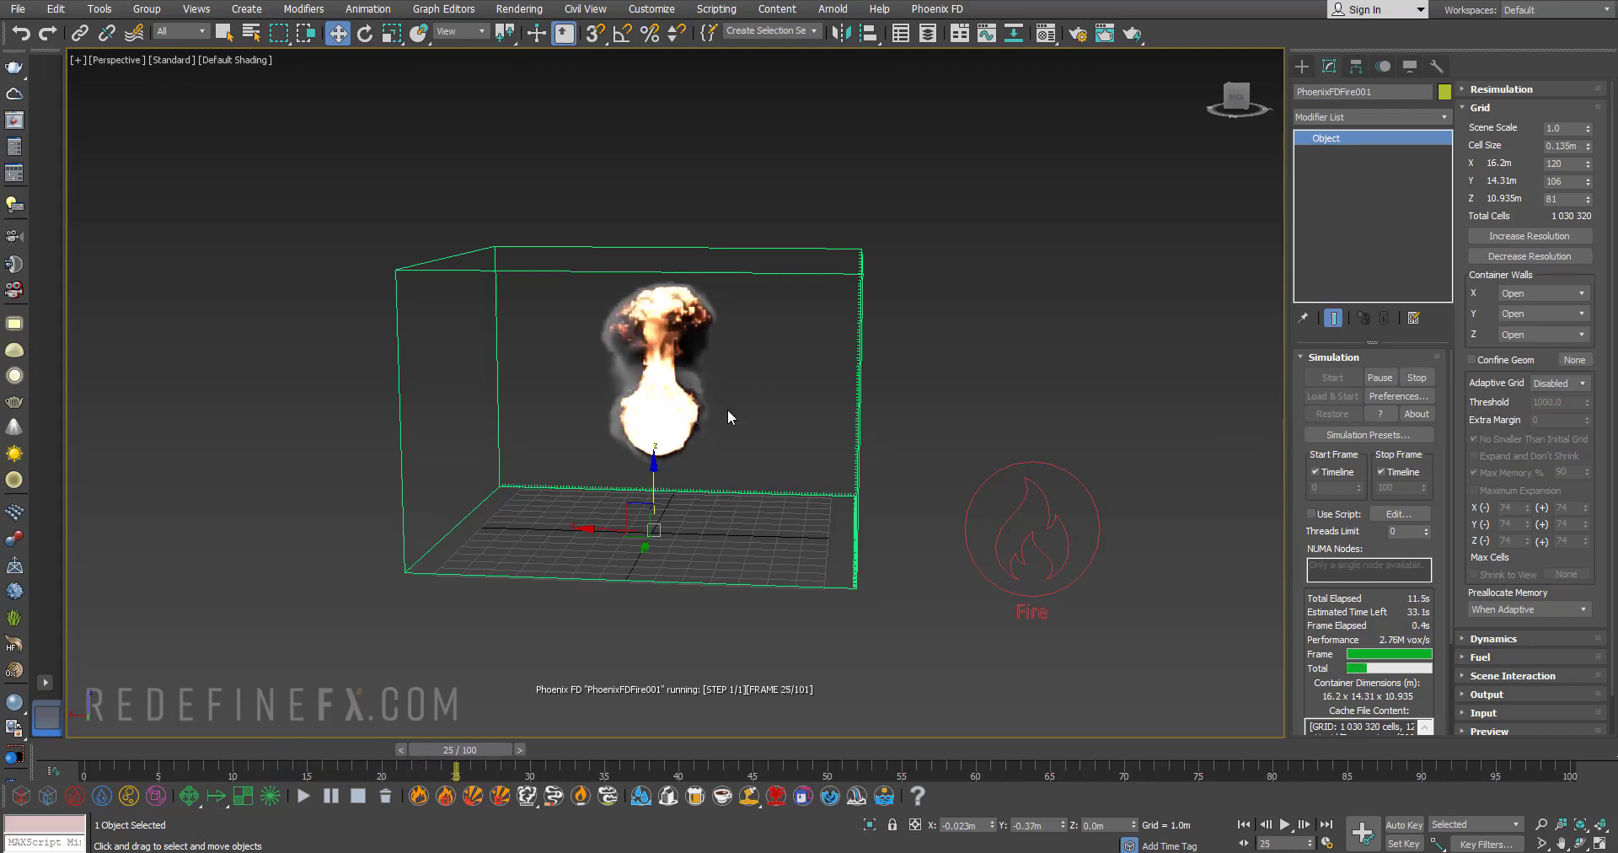
pyautogui.click(357, 796)
pyautogui.moveTo(331, 746); pyautogui.dragTo(315, 747)
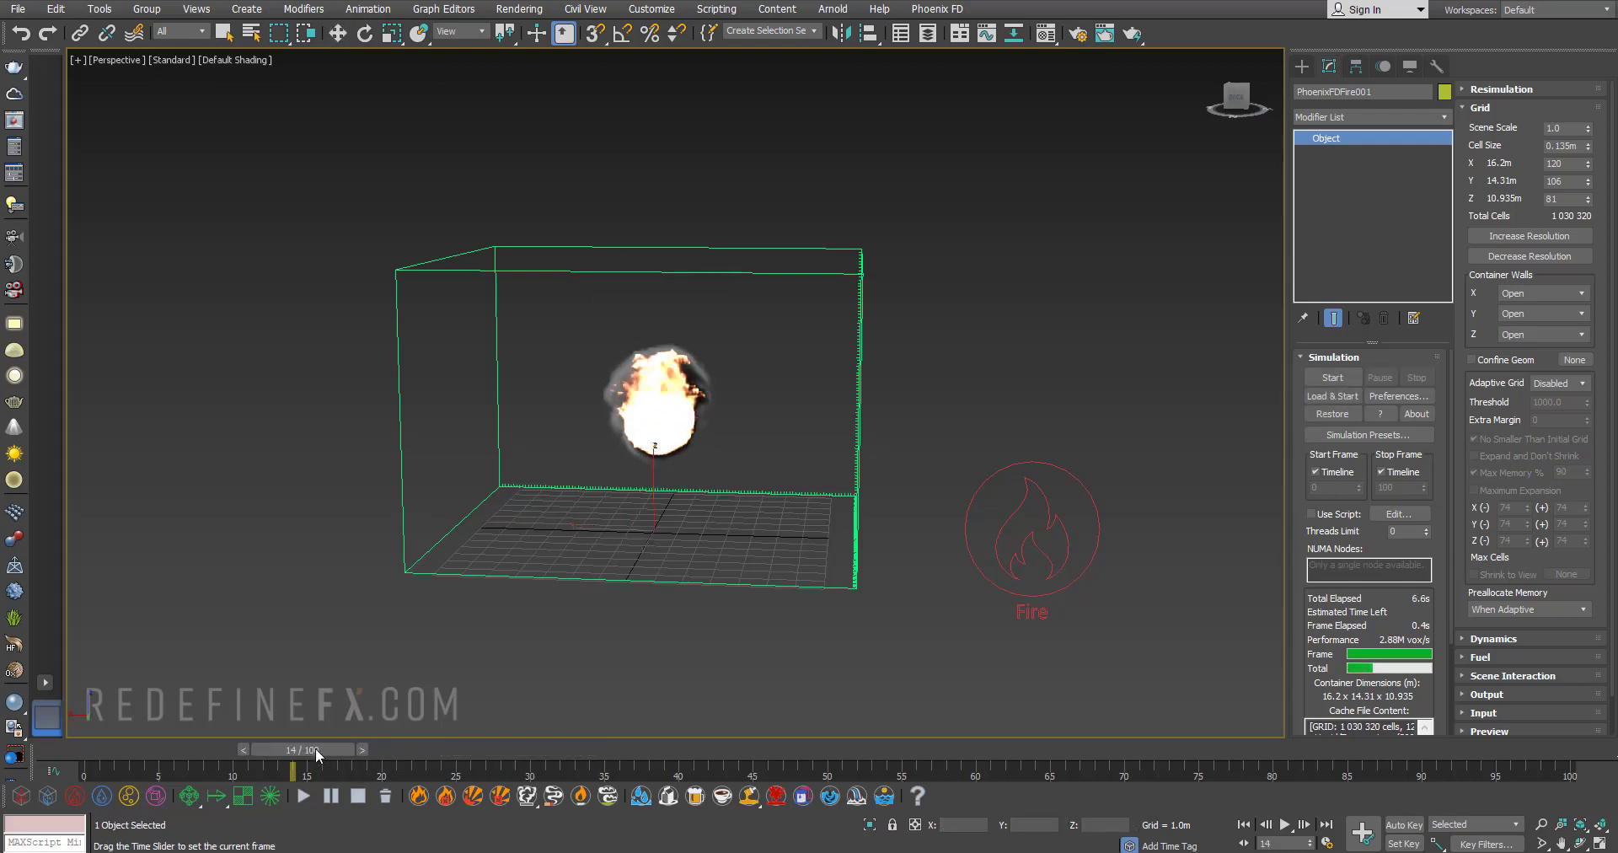
# - Set the container's output Backup Interval to 5 and scrub the timeline to frame 25
pyautogui.click(1481, 108)
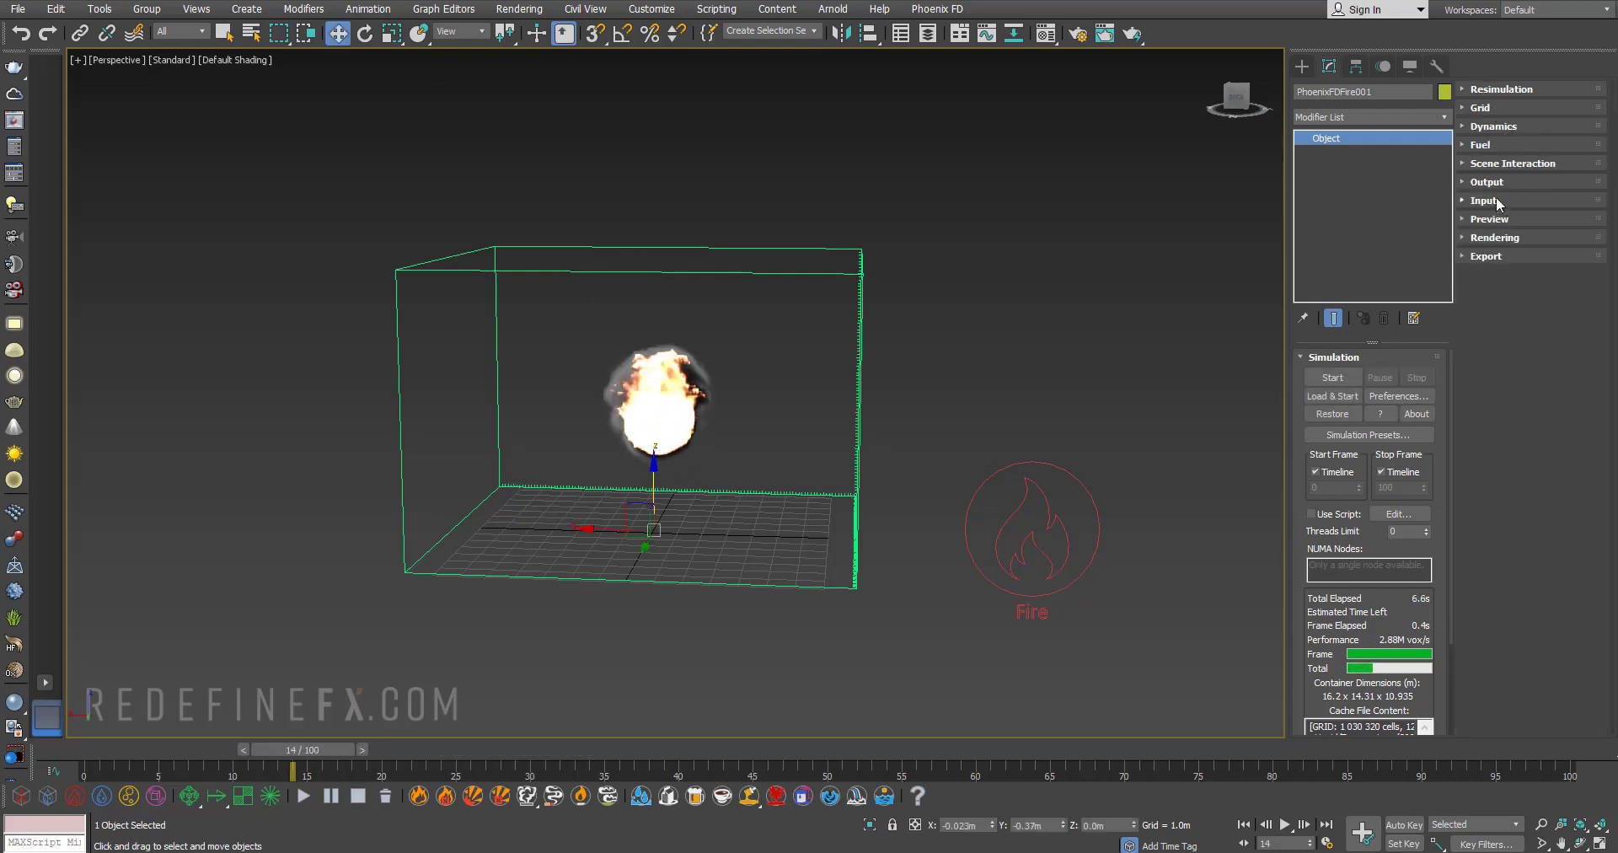
pyautogui.click(1499, 184)
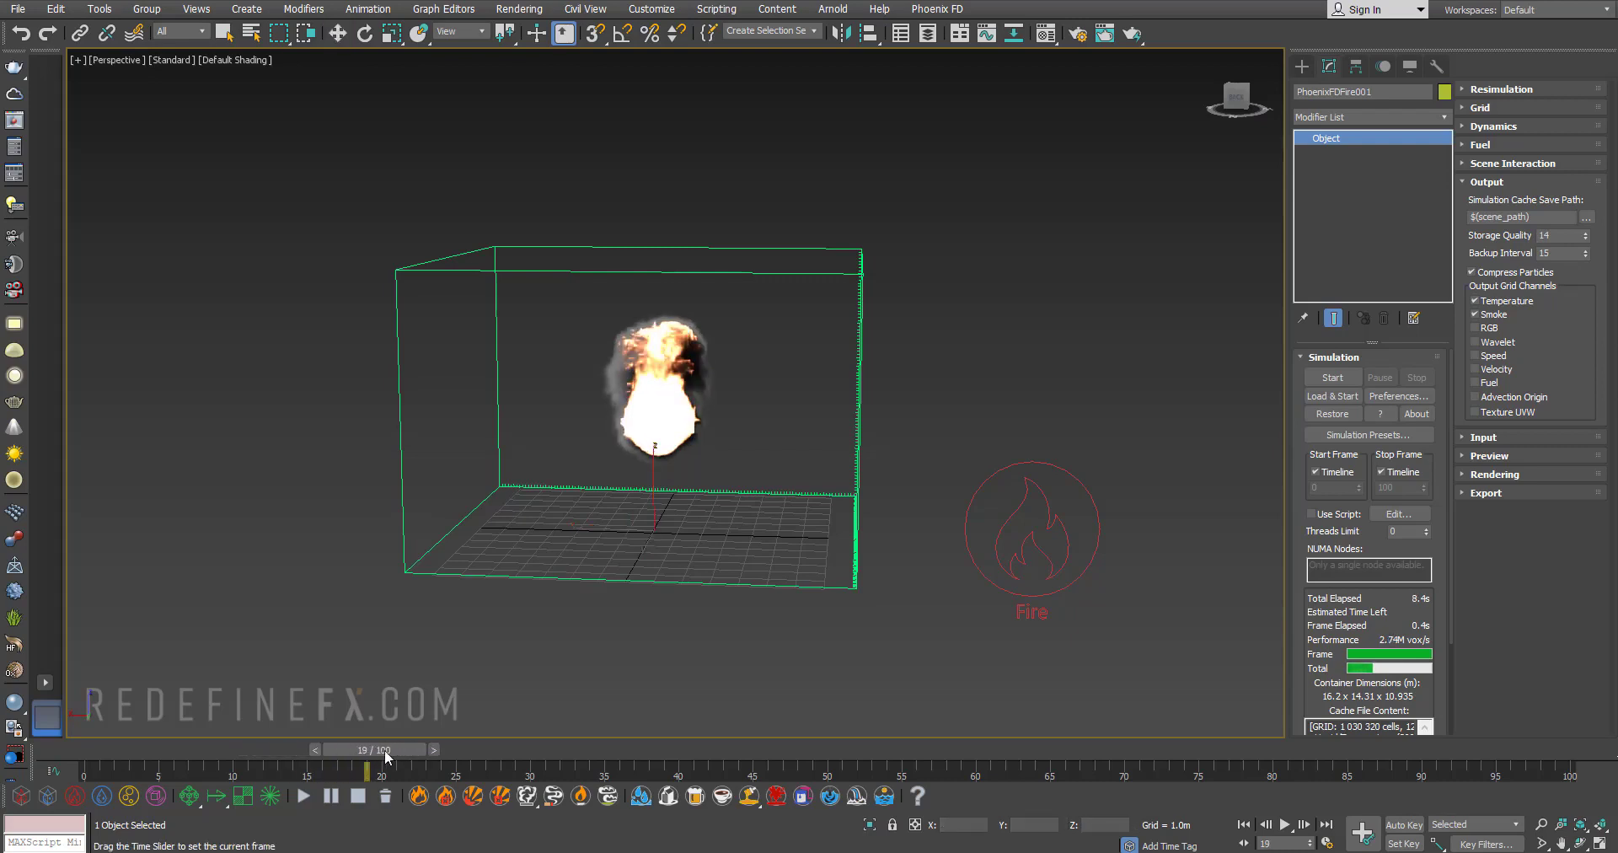
pyautogui.moveTo(384, 750); pyautogui.dragTo(324, 761)
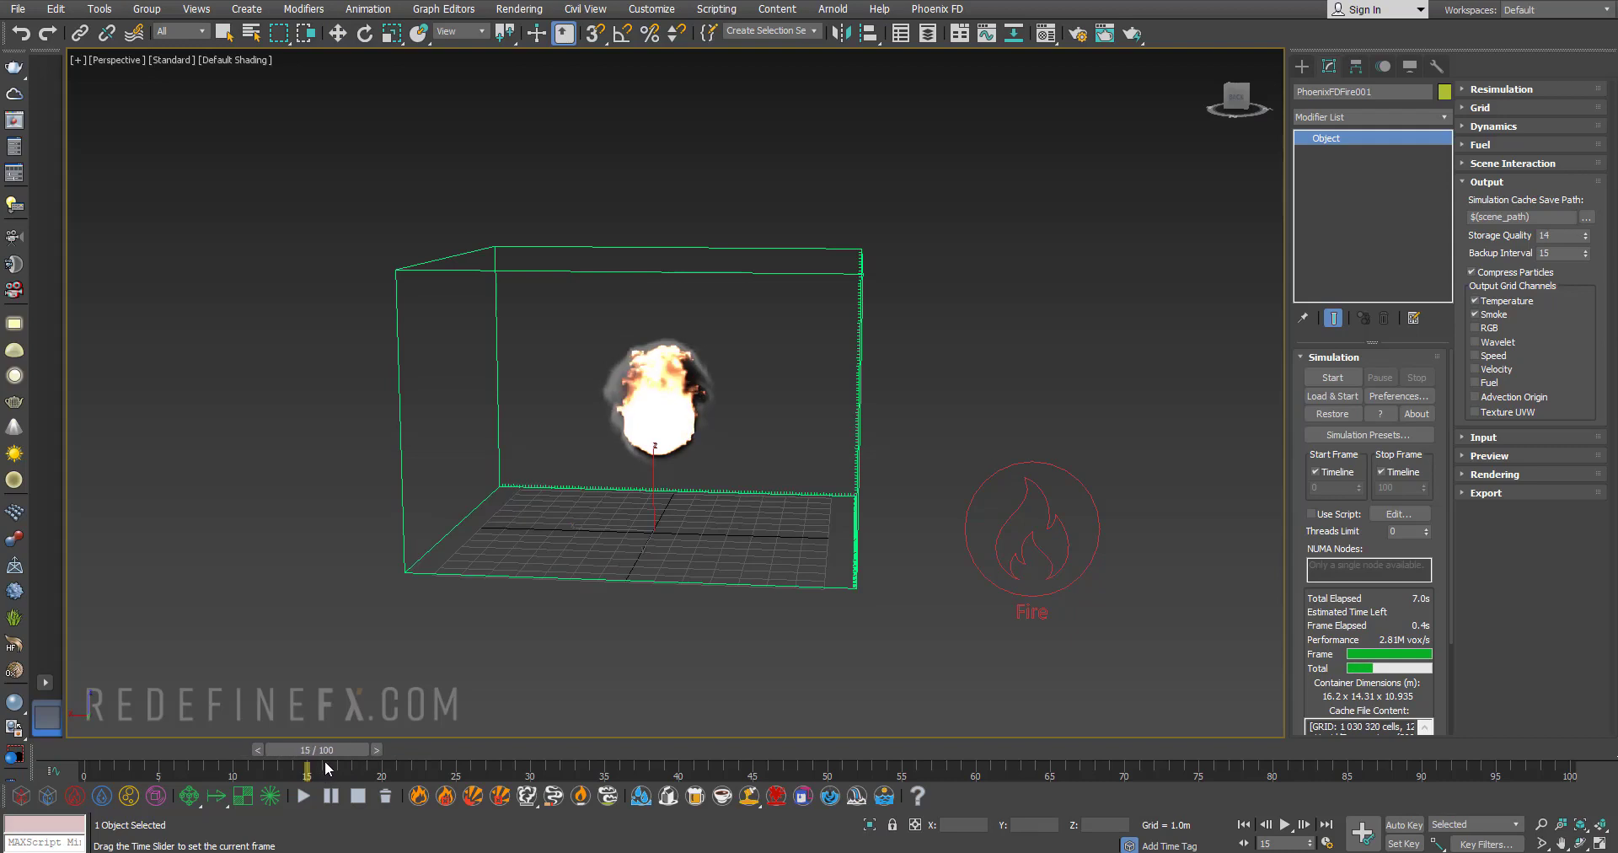
pyautogui.press('w')
pyautogui.doubleClick(1563, 250)
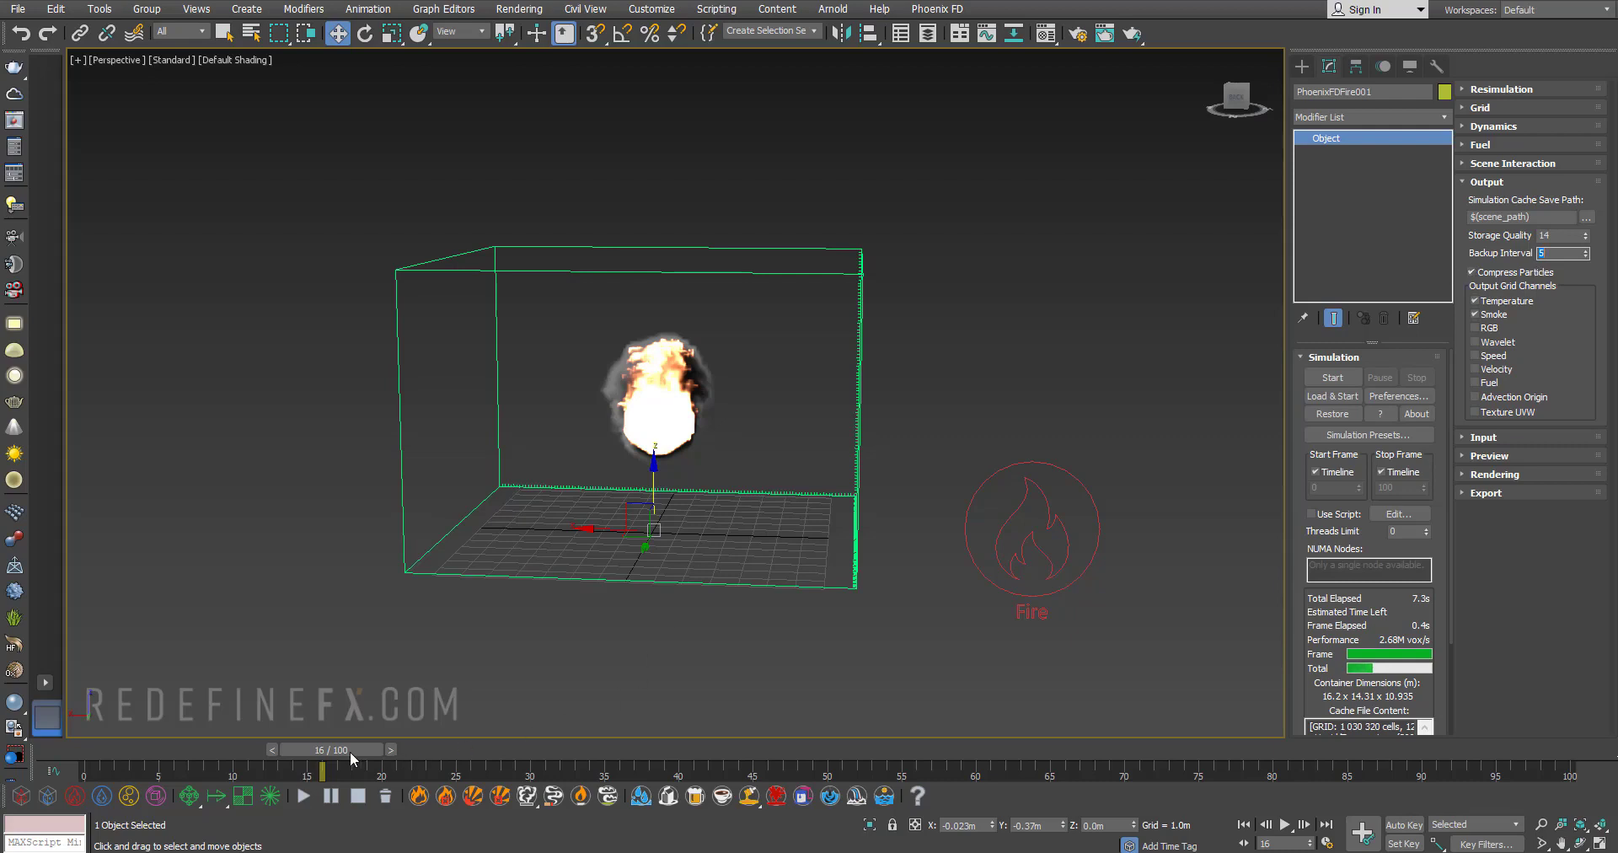
pyautogui.moveTo(428, 745); pyautogui.dragTo(482, 745)
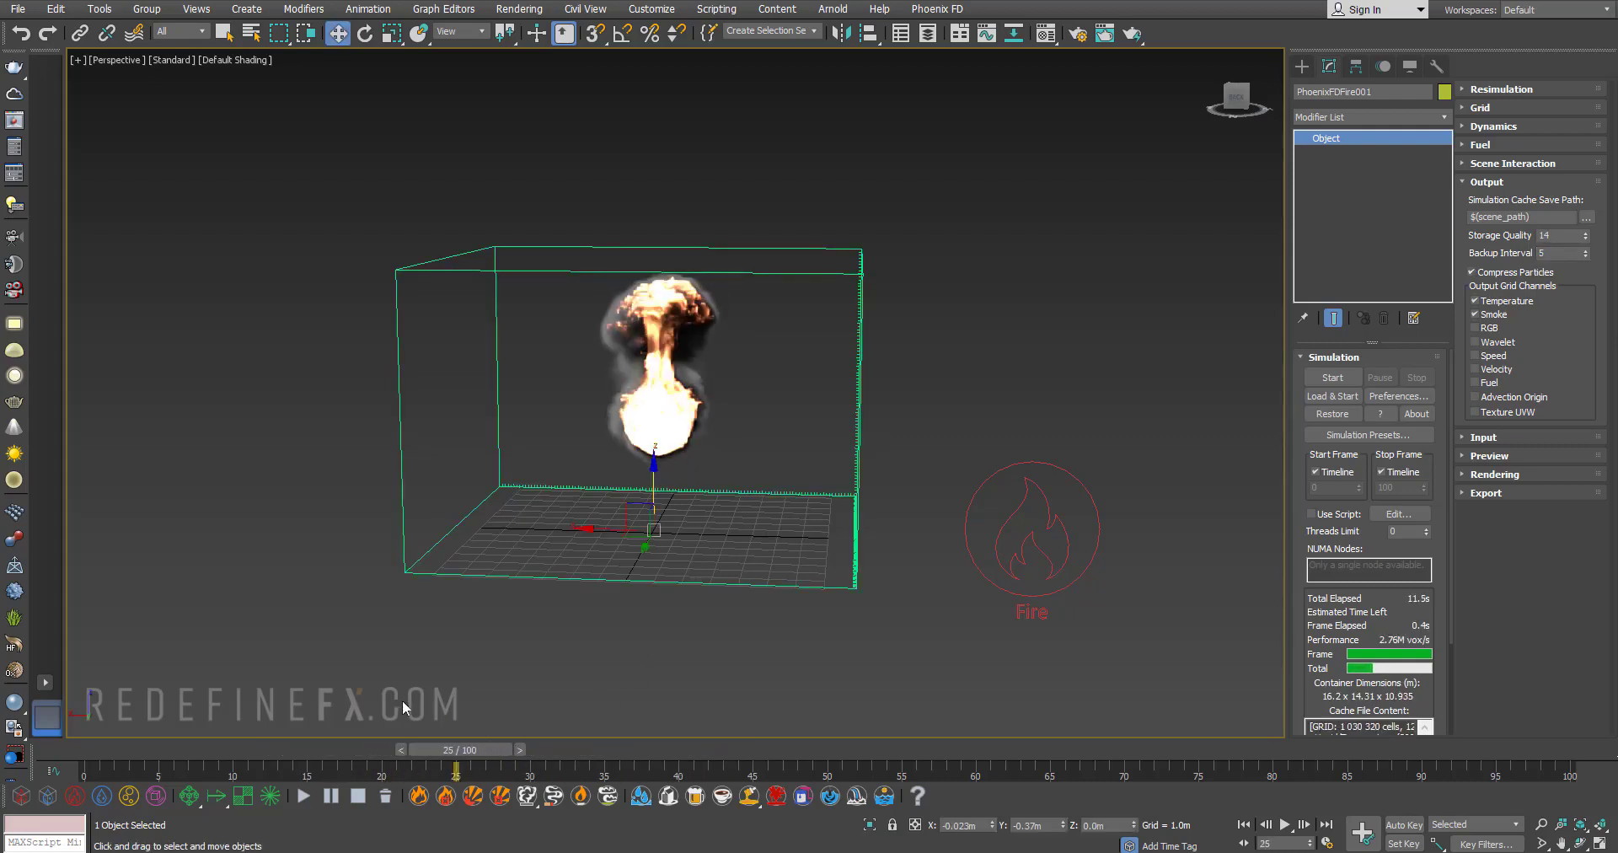
# - Create a second, smaller fire and smoke simulator beside the existing container, with a base of about 8.9 by 6.1 m
pyautogui.keyDown('alt'); pyautogui.moveTo(403, 704); pyautogui.dragTo(640, 701, button='middle'); pyautogui.keyUp('alt')
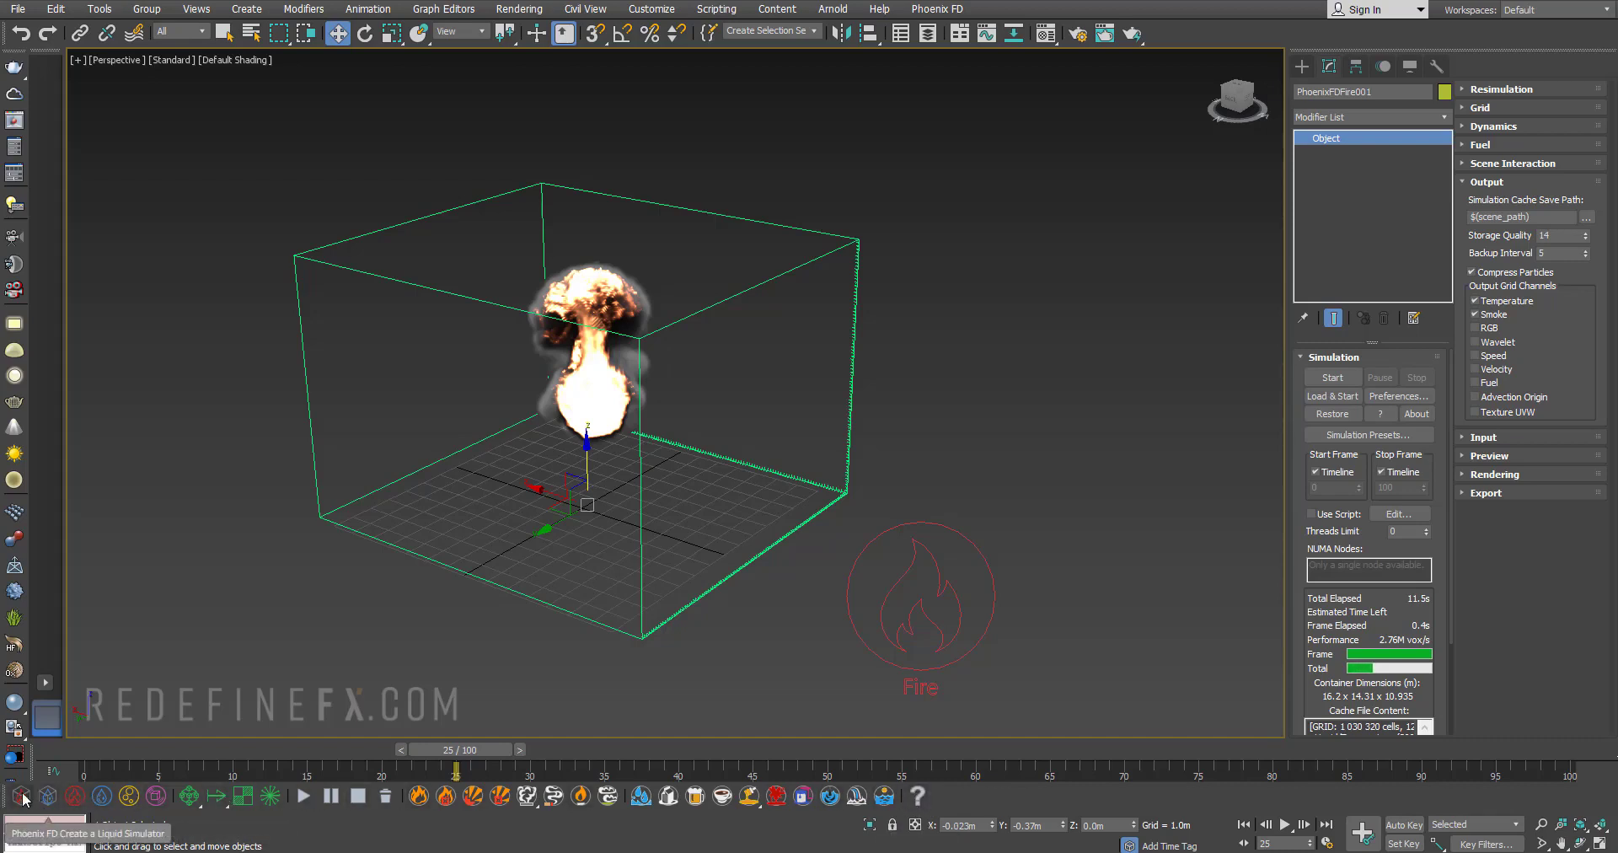
pyautogui.moveTo(630, 407); pyautogui.dragTo(580, 421, button='middle')
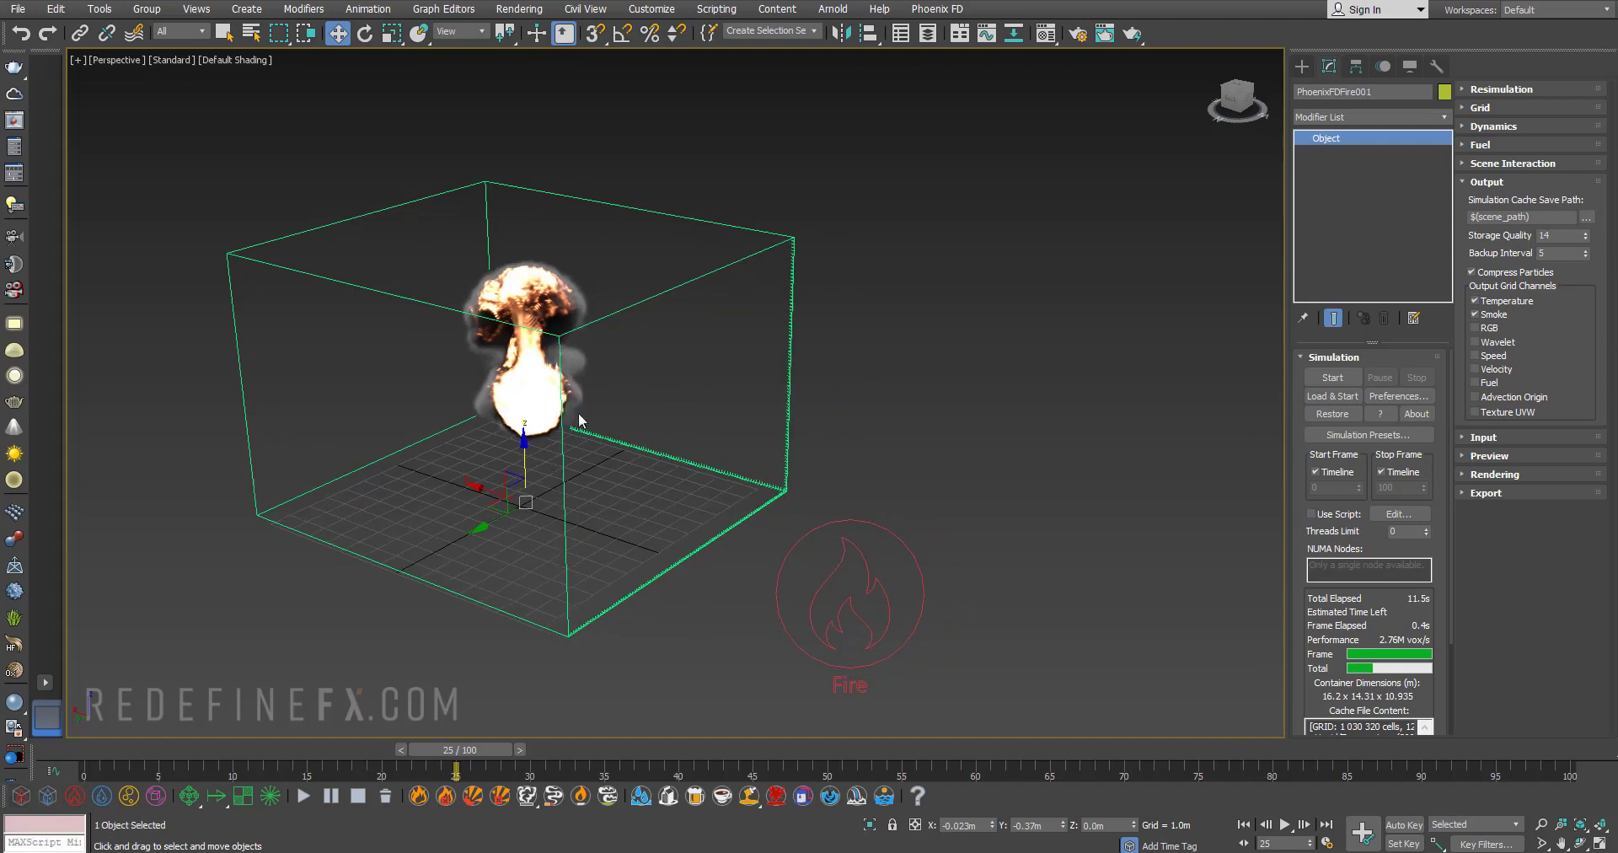
pyautogui.click(21, 796)
pyautogui.moveTo(876, 539); pyautogui.dragTo(1047, 654)
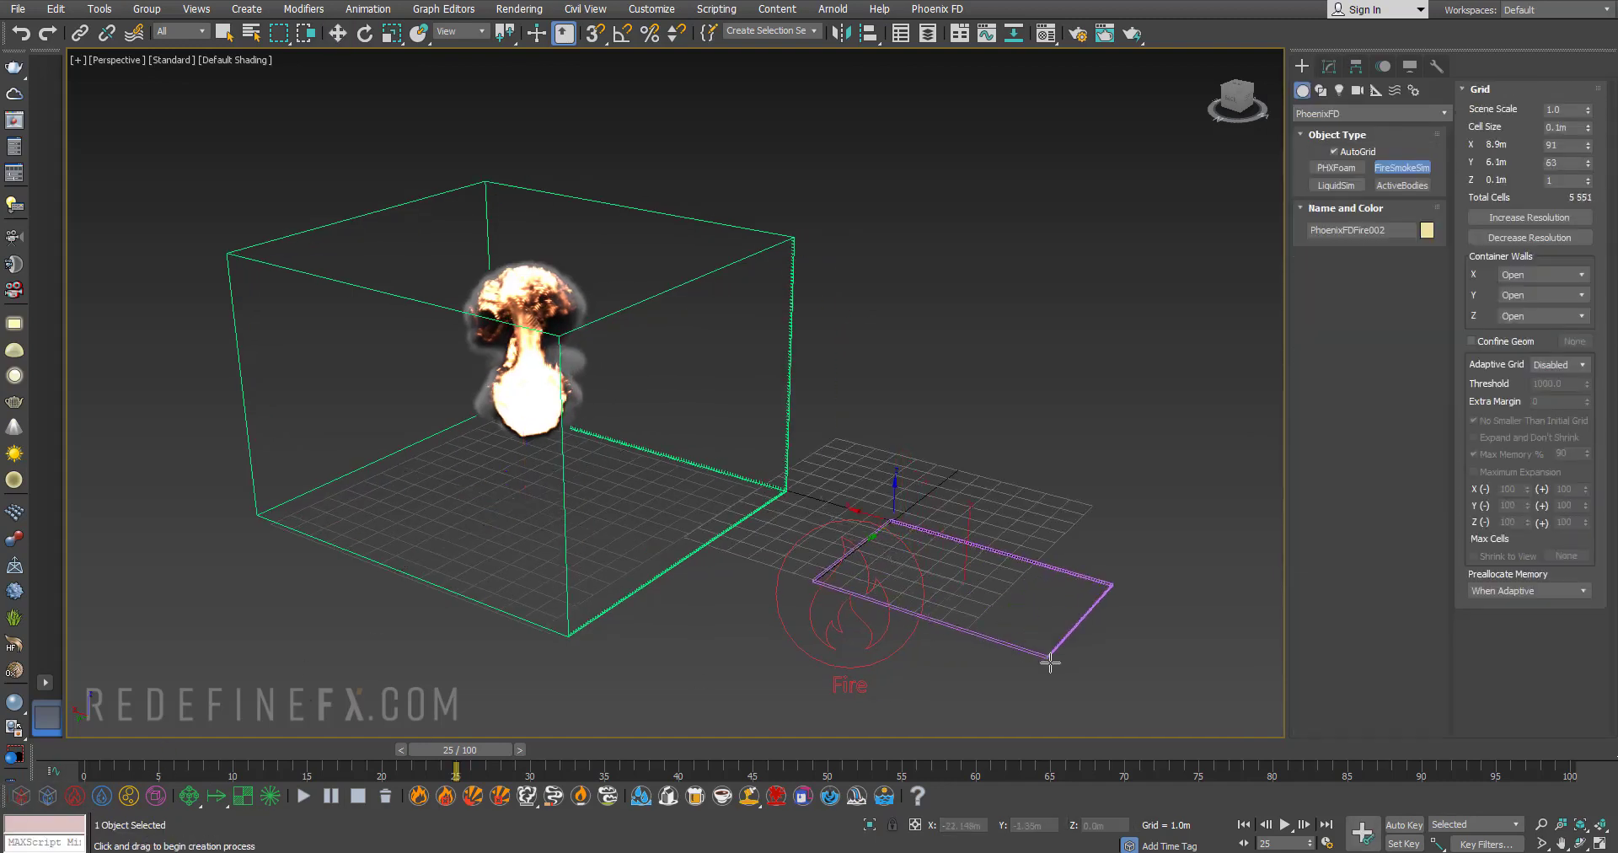
pyautogui.press('w')
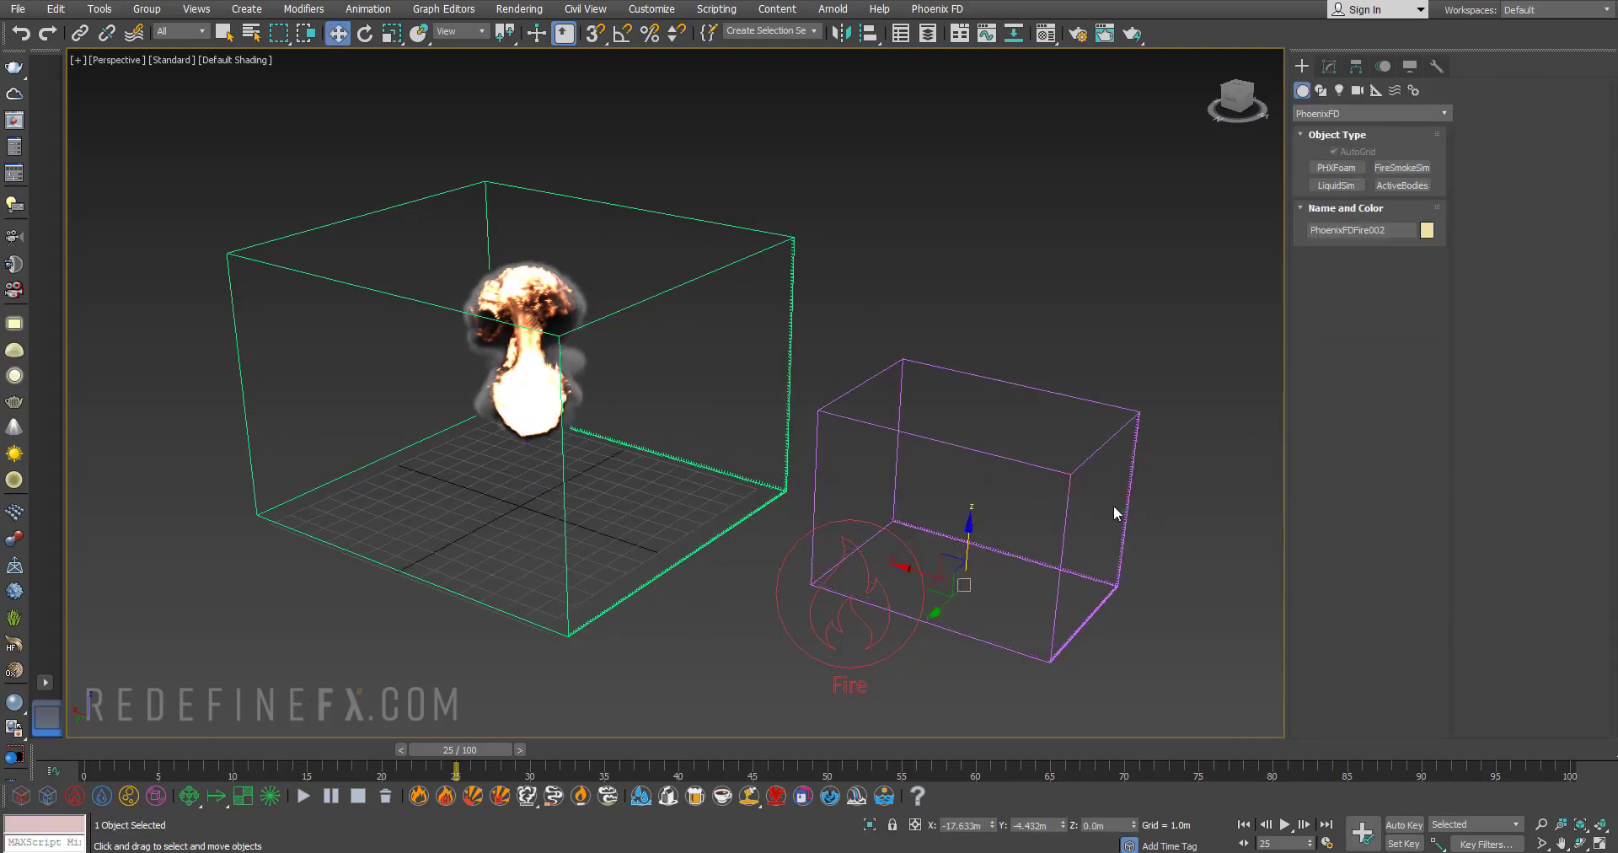
# - Place a second fire source and a Particle Shader in front of the large container
pyautogui.click(75, 797)
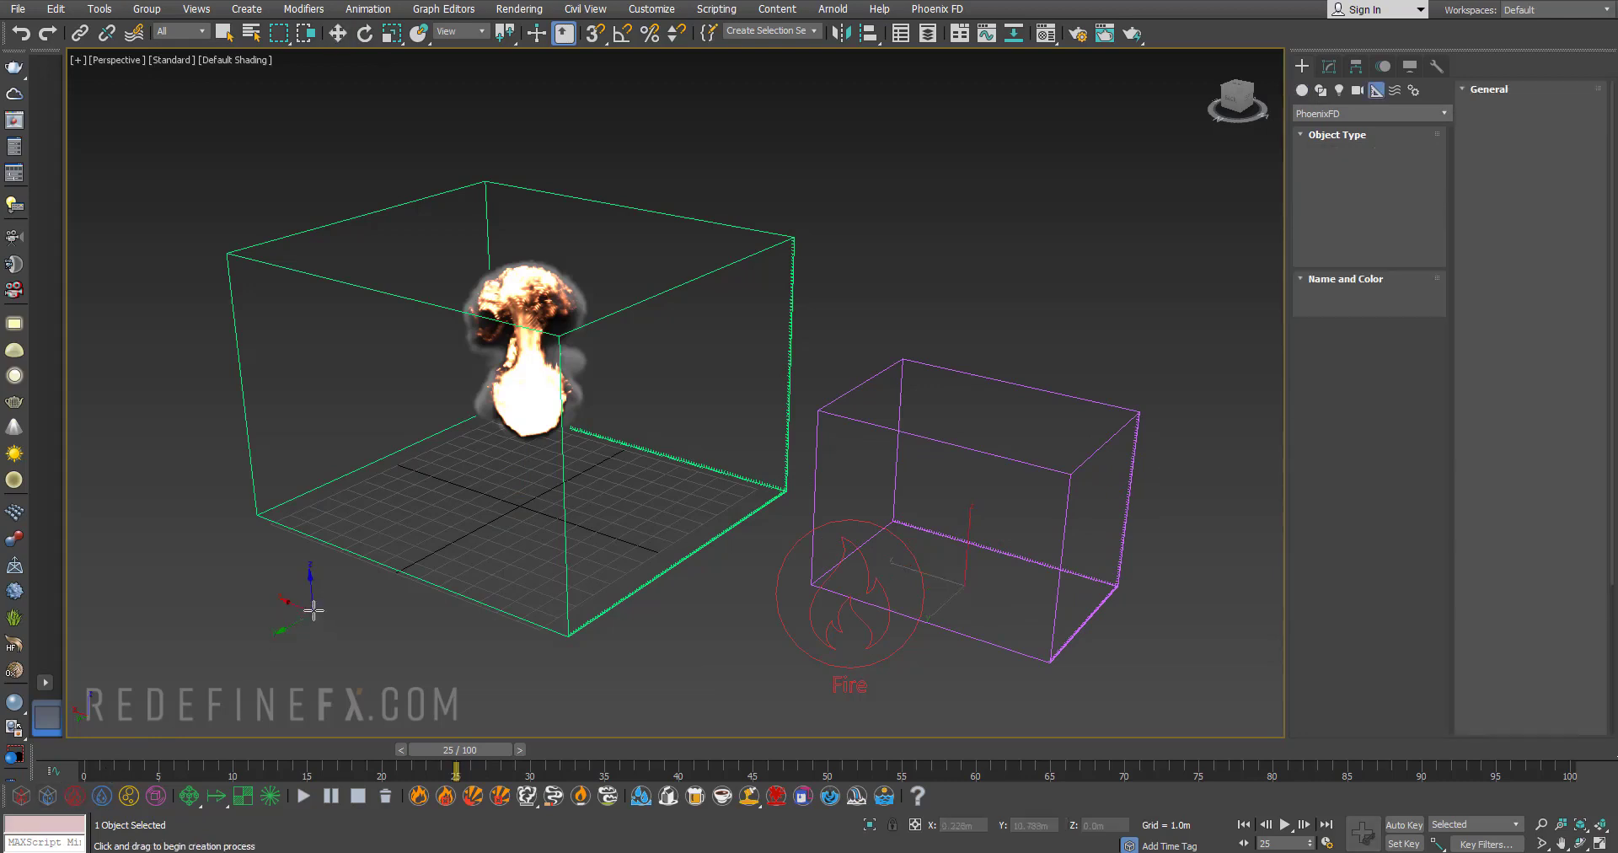
pyautogui.moveTo(313, 603); pyautogui.dragTo(367, 639)
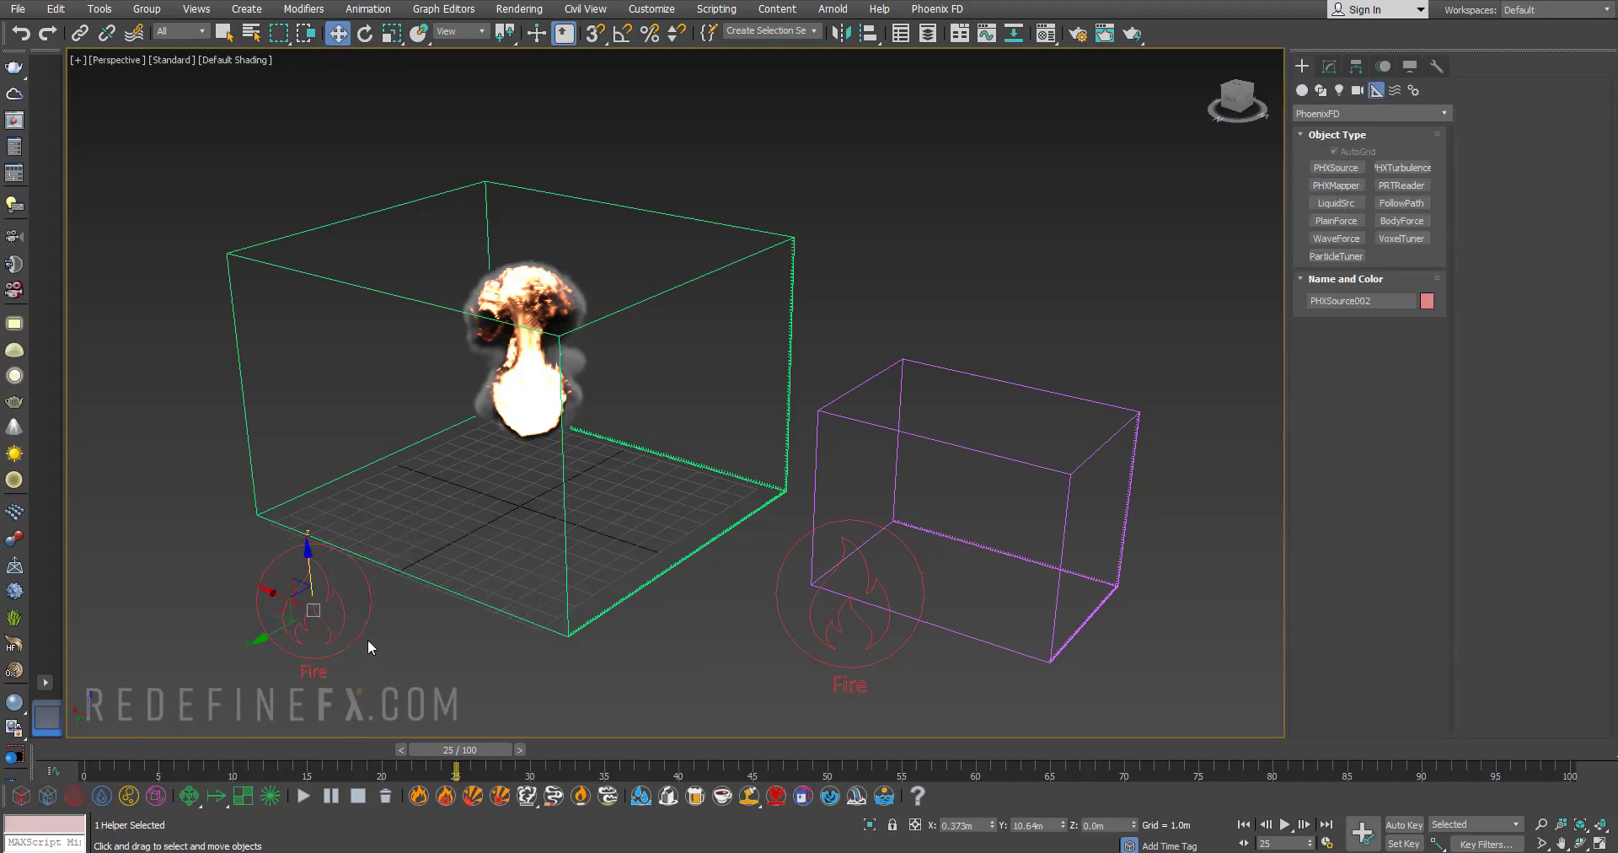
pyautogui.click(131, 794)
pyautogui.click(160, 589)
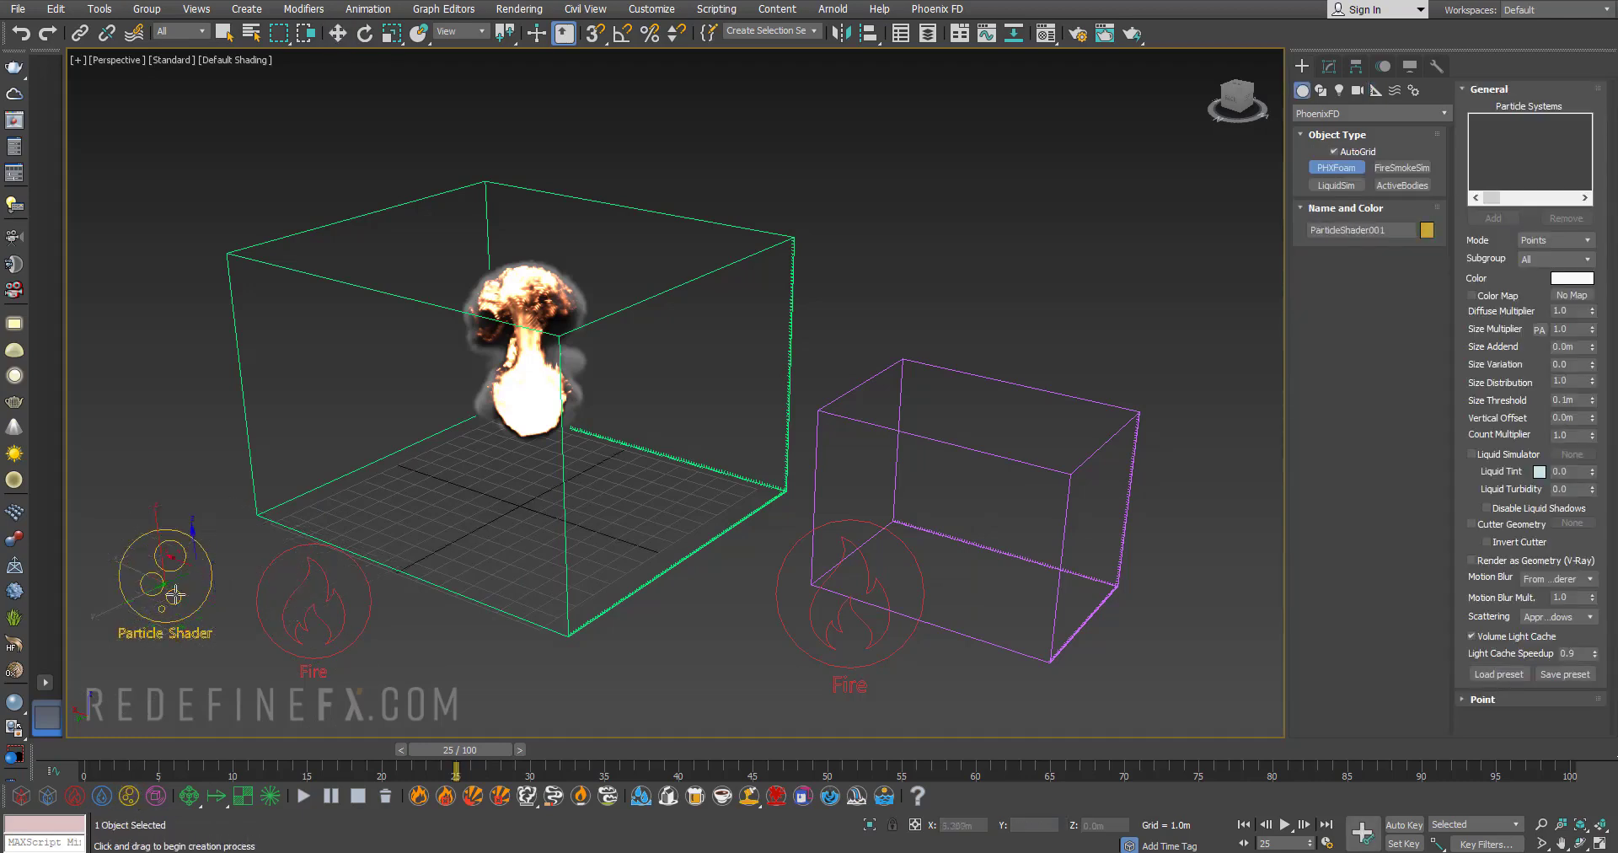
pyautogui.press('w')
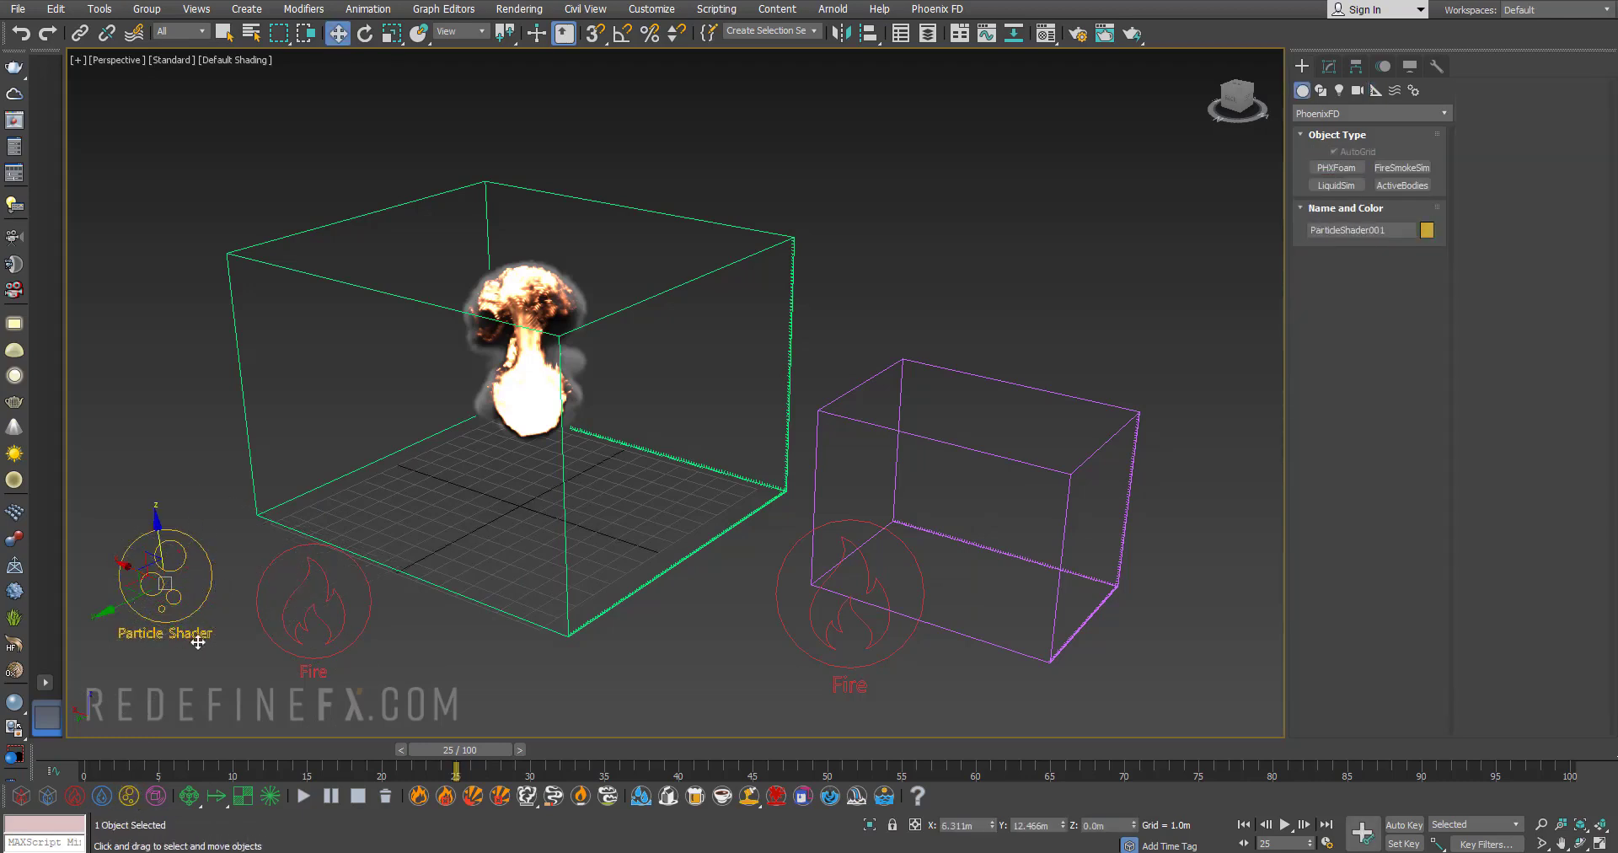
# - Add an Active Bodies object and a Mapper in front of the simulation containers
pyautogui.click(155, 795)
pyautogui.moveTo(414, 655); pyautogui.dragTo(445, 695)
pyautogui.press('w')
pyautogui.moveTo(479, 673); pyautogui.dragTo(470, 619, button='middle')
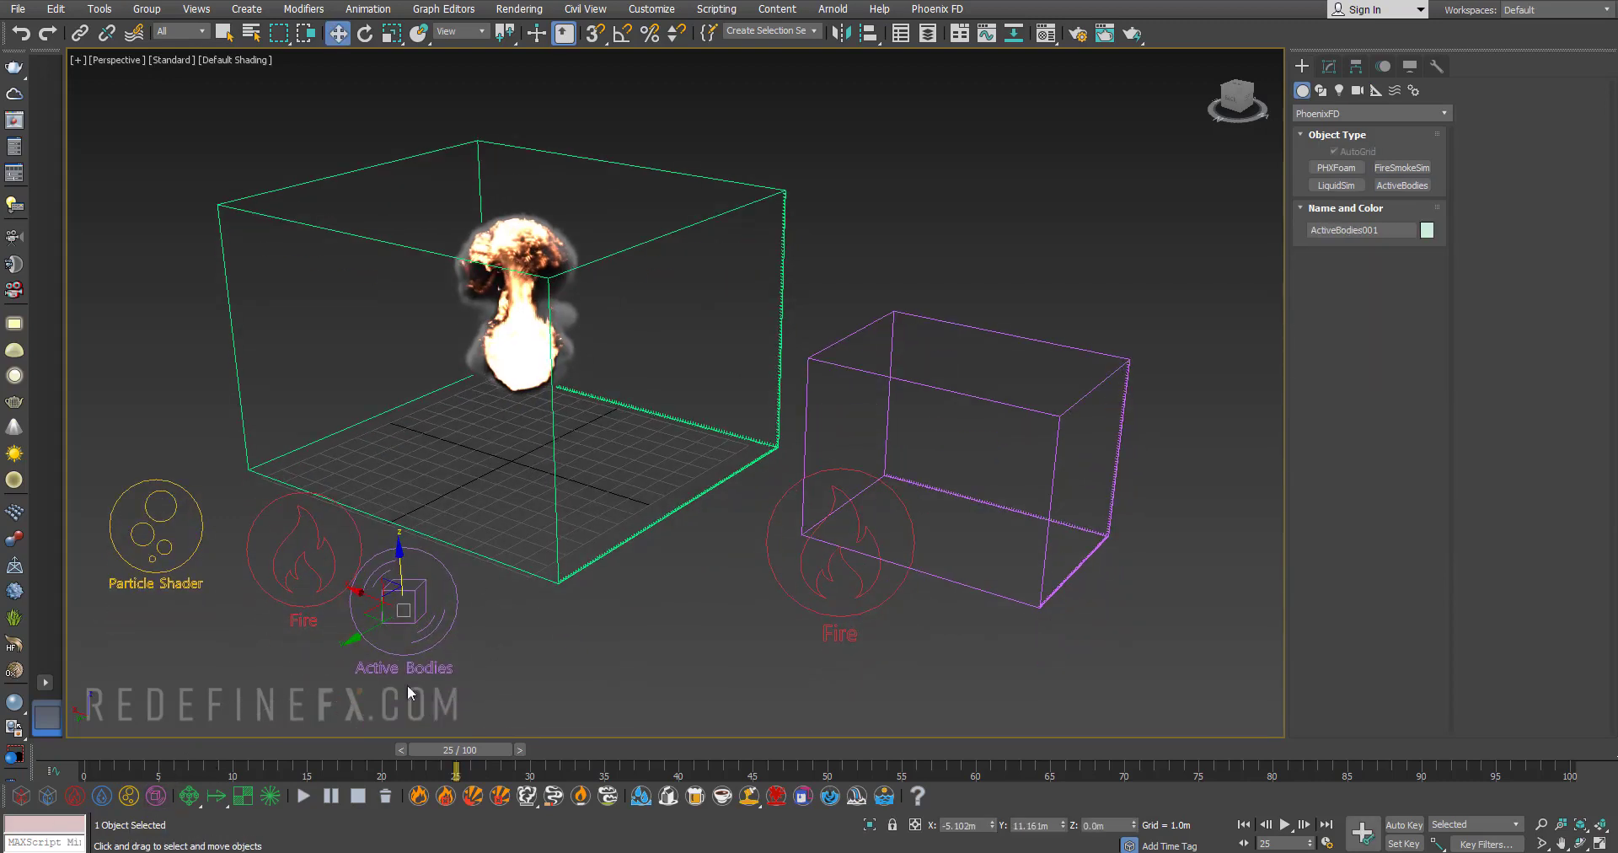
pyautogui.click(240, 802)
pyautogui.moveTo(647, 593); pyautogui.dragTo(684, 623)
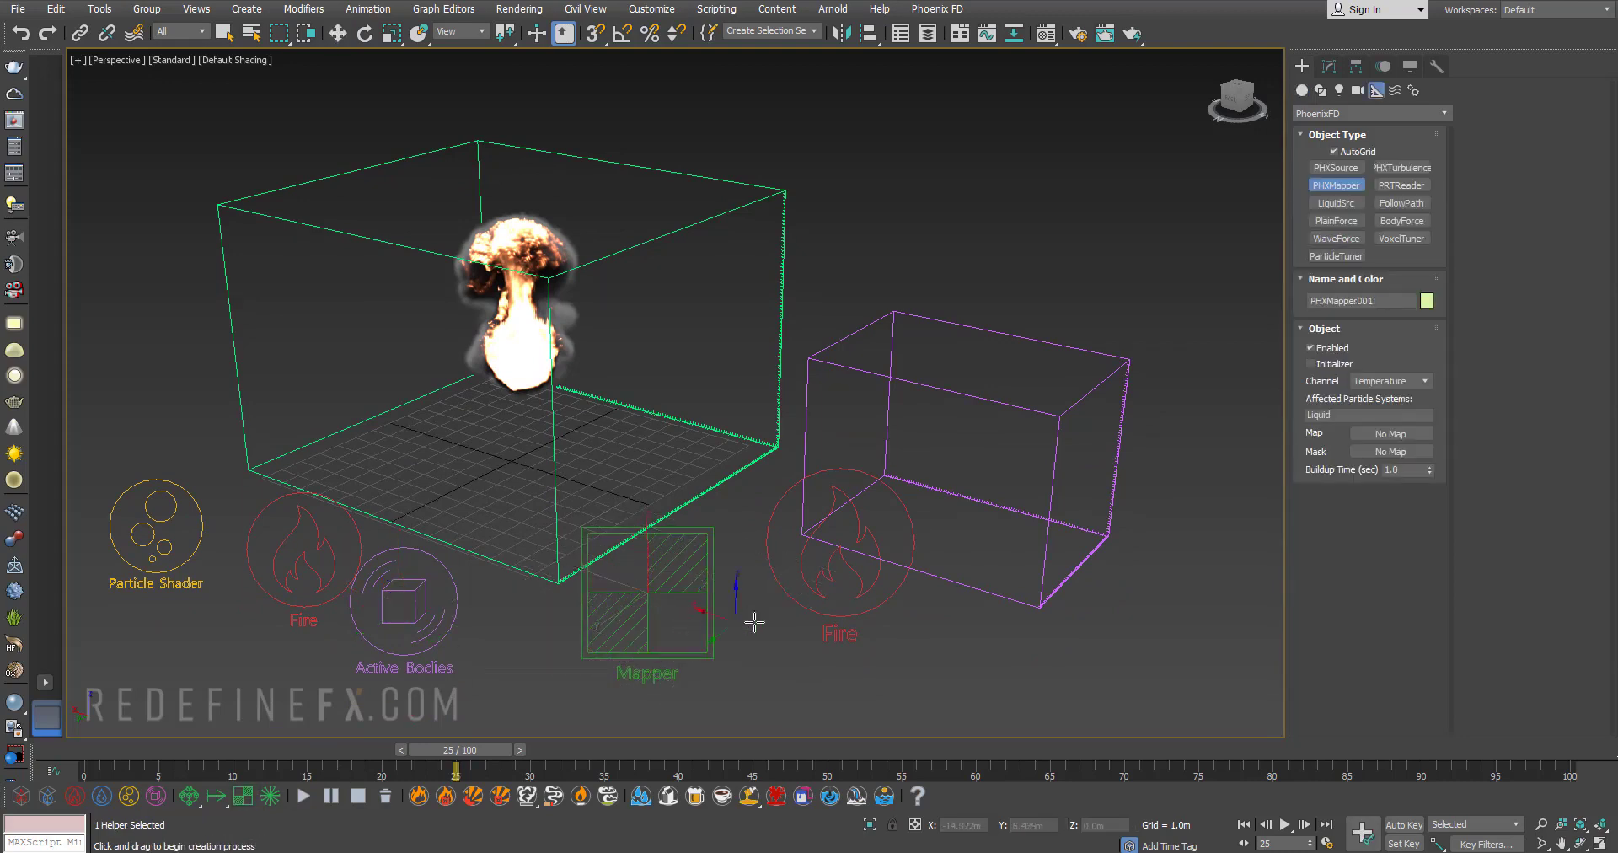
pyautogui.press('w')
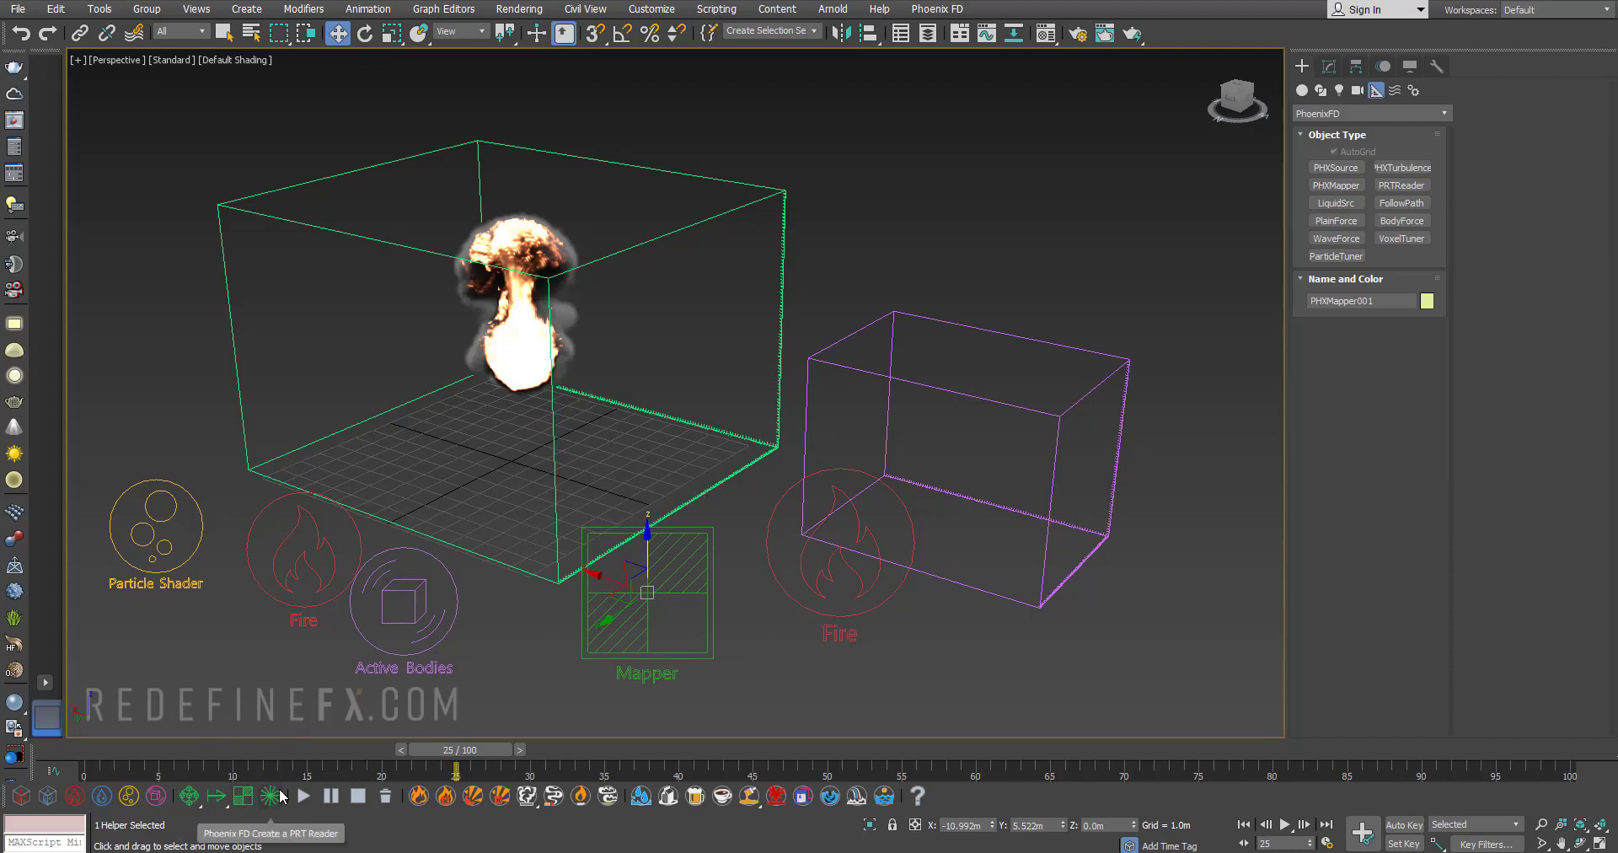
# - Place a Plain Force in front of the large container and rotate it about -87 degrees around Y
pyautogui.click(218, 797)
pyautogui.moveTo(239, 527); pyautogui.dragTo(275, 567)
pyautogui.press('w')
pyautogui.keyDown('alt'); pyautogui.moveTo(275, 566); pyautogui.dragTo(355, 509, button='middle'); pyautogui.keyUp('alt')
pyautogui.press('e')
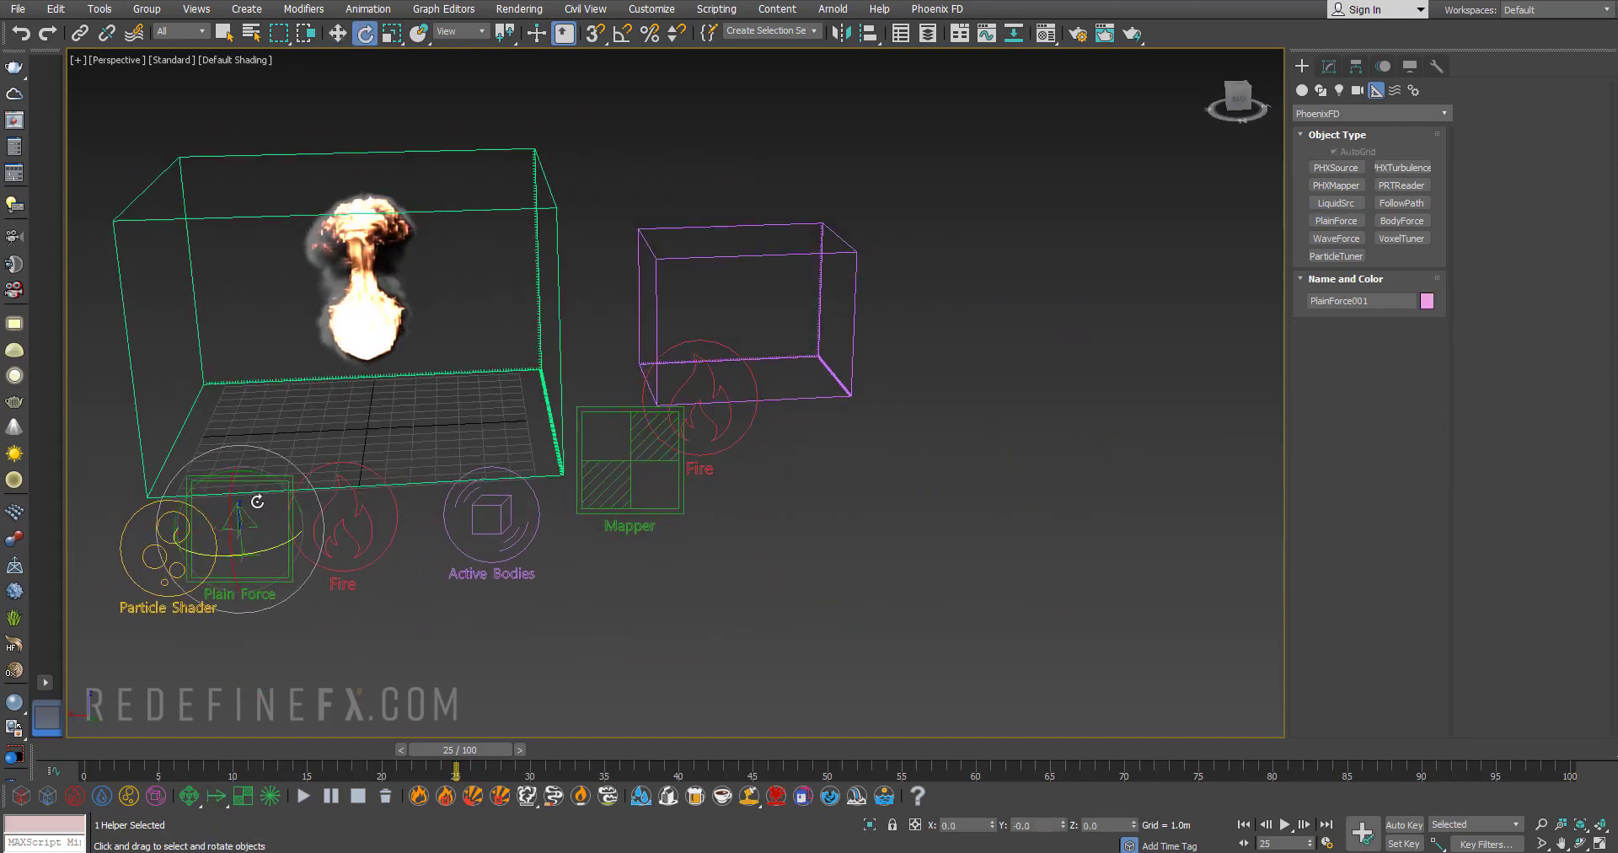
pyautogui.moveTo(258, 476); pyautogui.dragTo(397, 585)
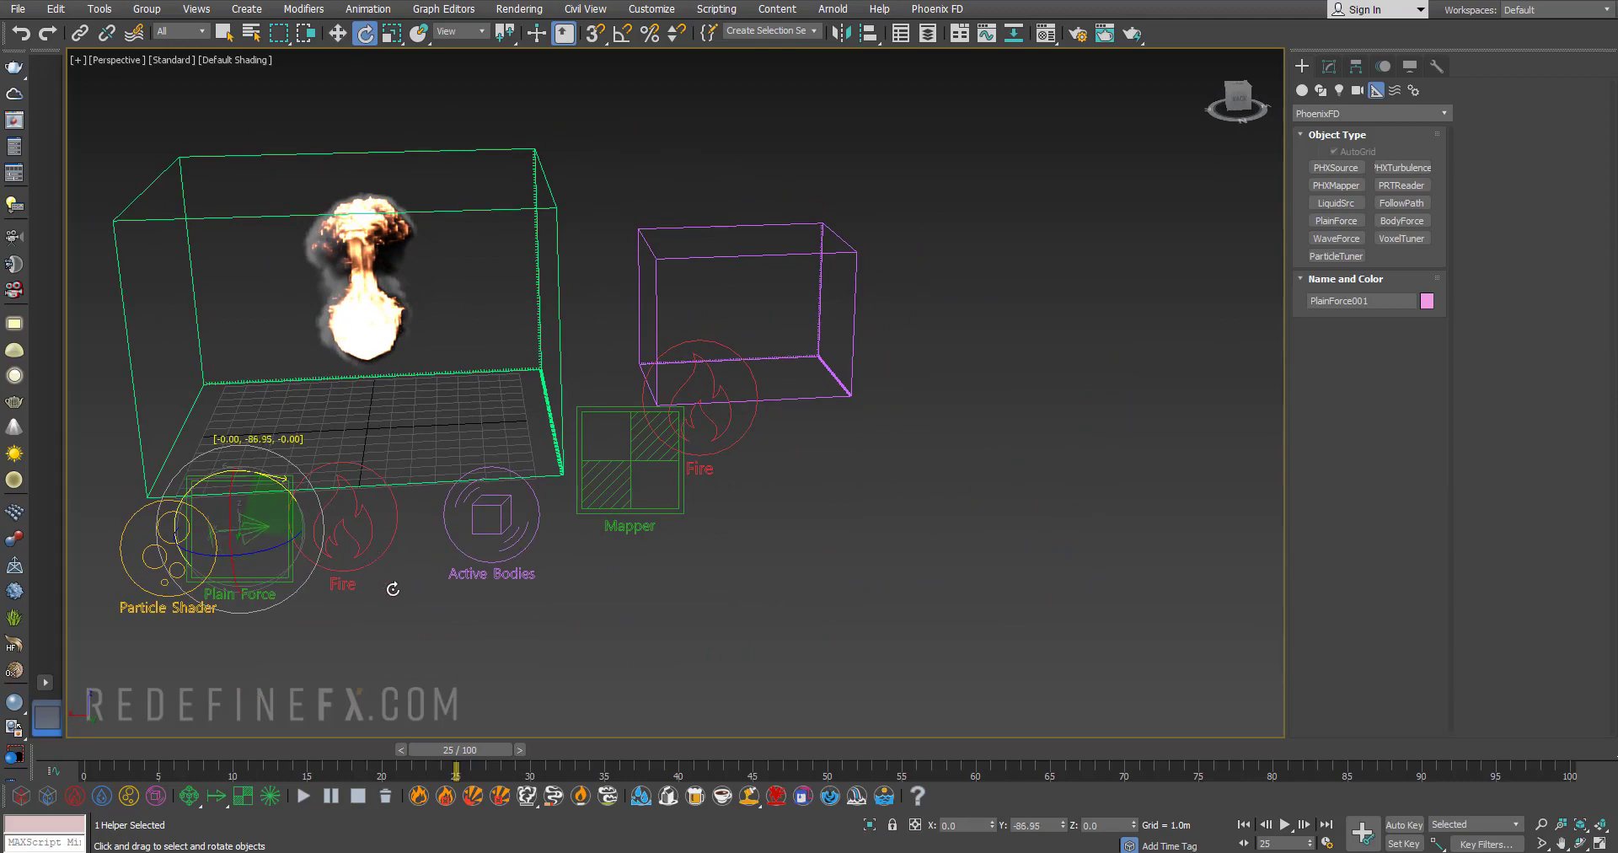
# - Move the Plain Force to about X 10.3 m, Y -1 m beside the container so it points toward the fire
pyautogui.moveTo(301, 310); pyautogui.dragTo(384, 278, button='middle')
pyautogui.press('w')
pyautogui.keyDown('alt'); pyautogui.moveTo(430, 472); pyautogui.dragTo(661, 538, button='middle'); pyautogui.keyUp('alt')
pyautogui.moveTo(571, 544); pyautogui.dragTo(206, 530)
pyautogui.keyDown('alt'); pyautogui.moveTo(433, 391); pyautogui.dragTo(777, 348, button='middle'); pyautogui.keyUp('alt')
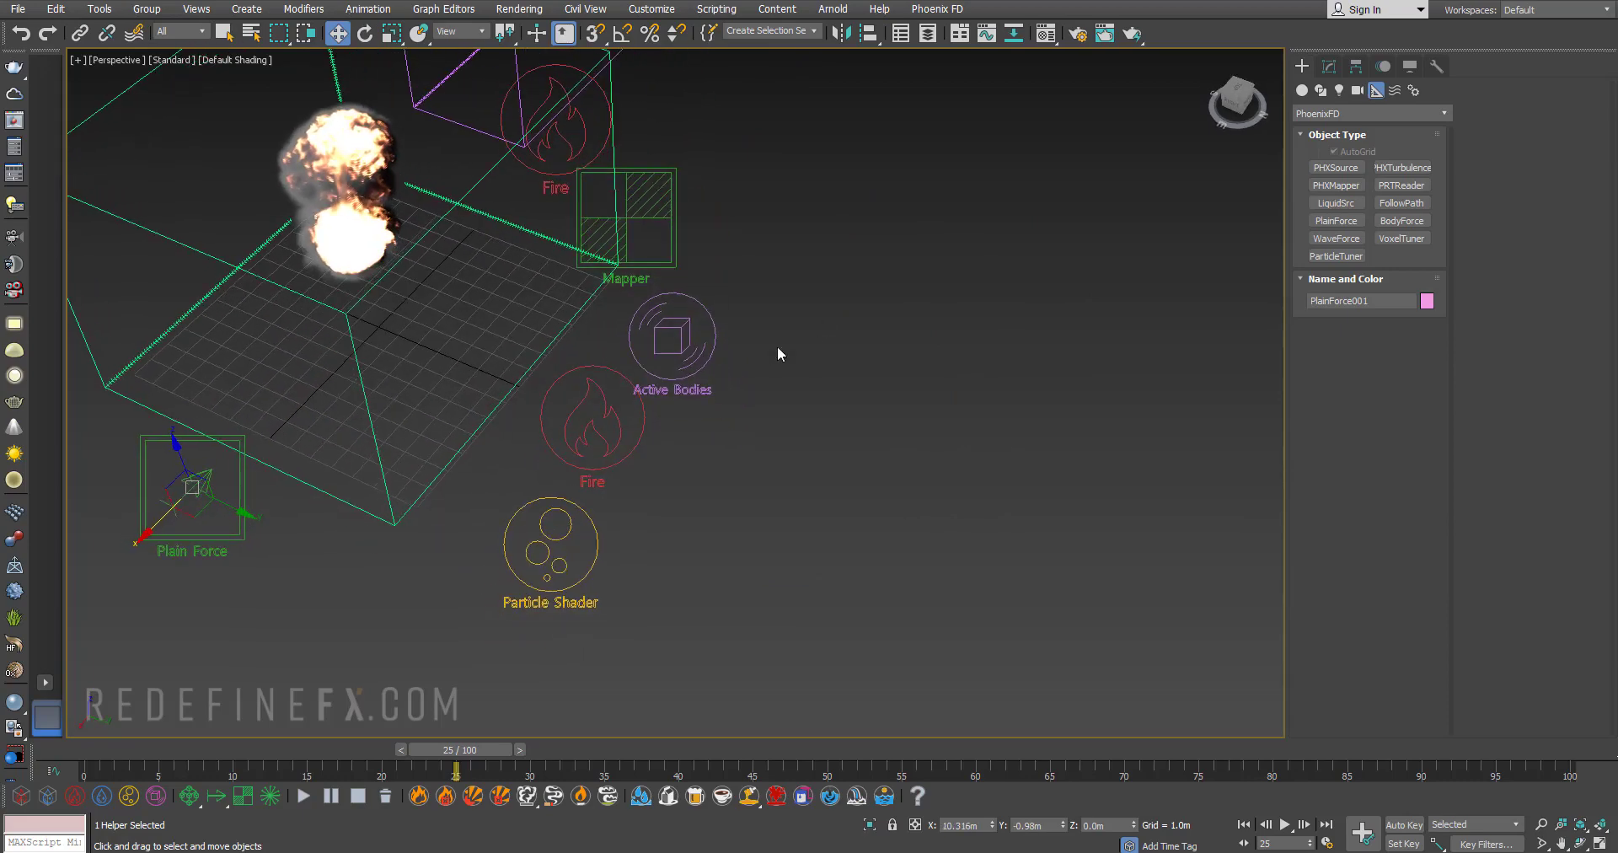
# - Delete the Particle Shader, second fire source, Active Bodies, Mapper and small container, and select the Plain Force
pyautogui.moveTo(598, 521); pyautogui.dragTo(581, 565)
pyautogui.press('Delete')
pyautogui.press('Delete')
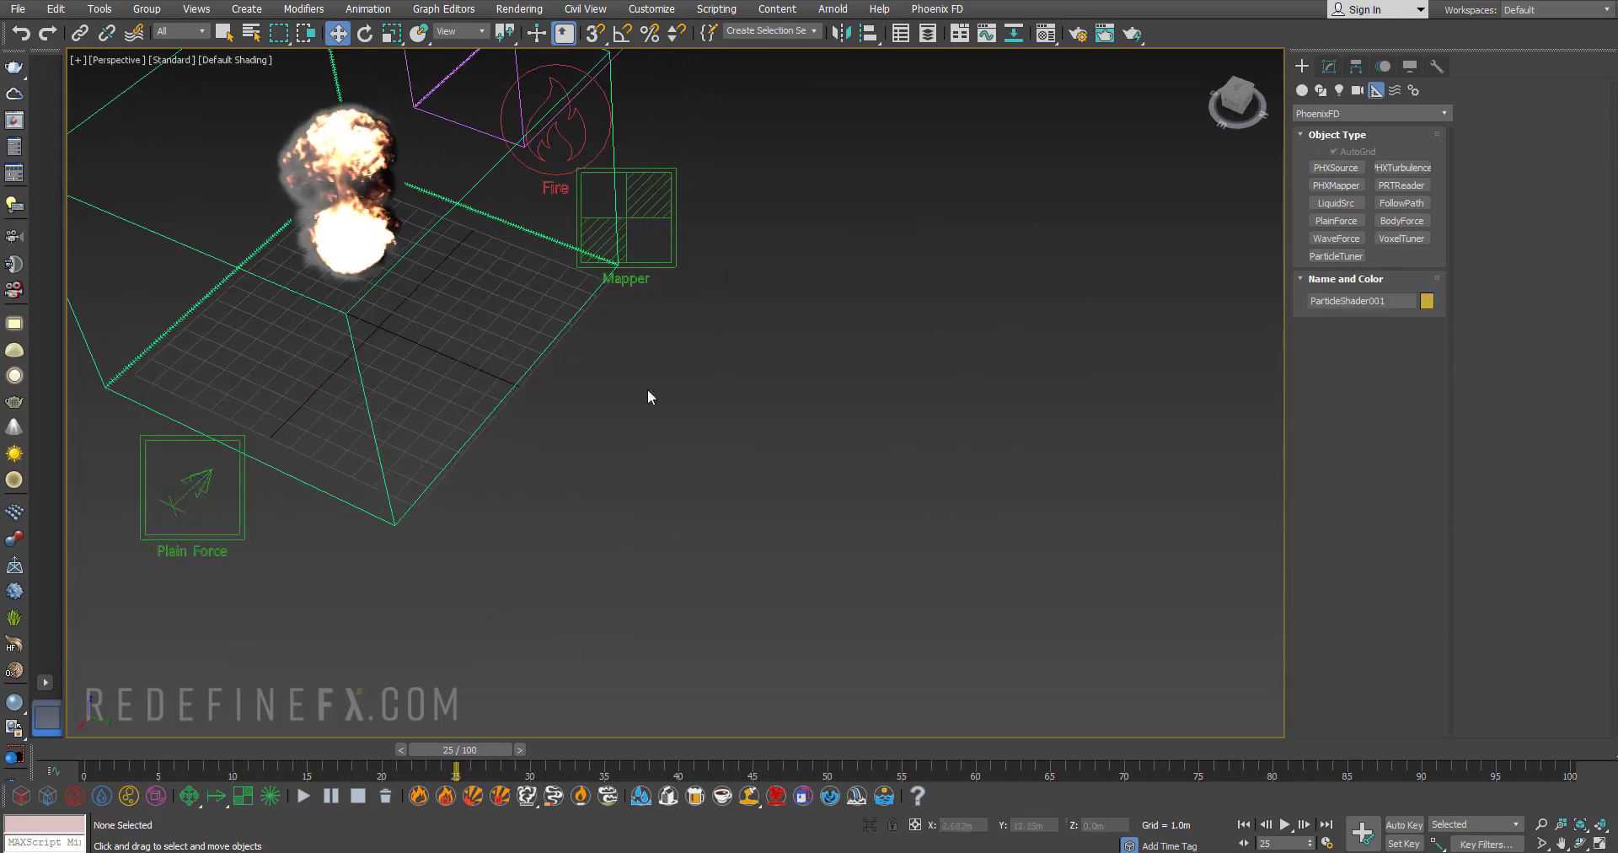
pyautogui.moveTo(746, 189); pyautogui.dragTo(664, 392, button='middle')
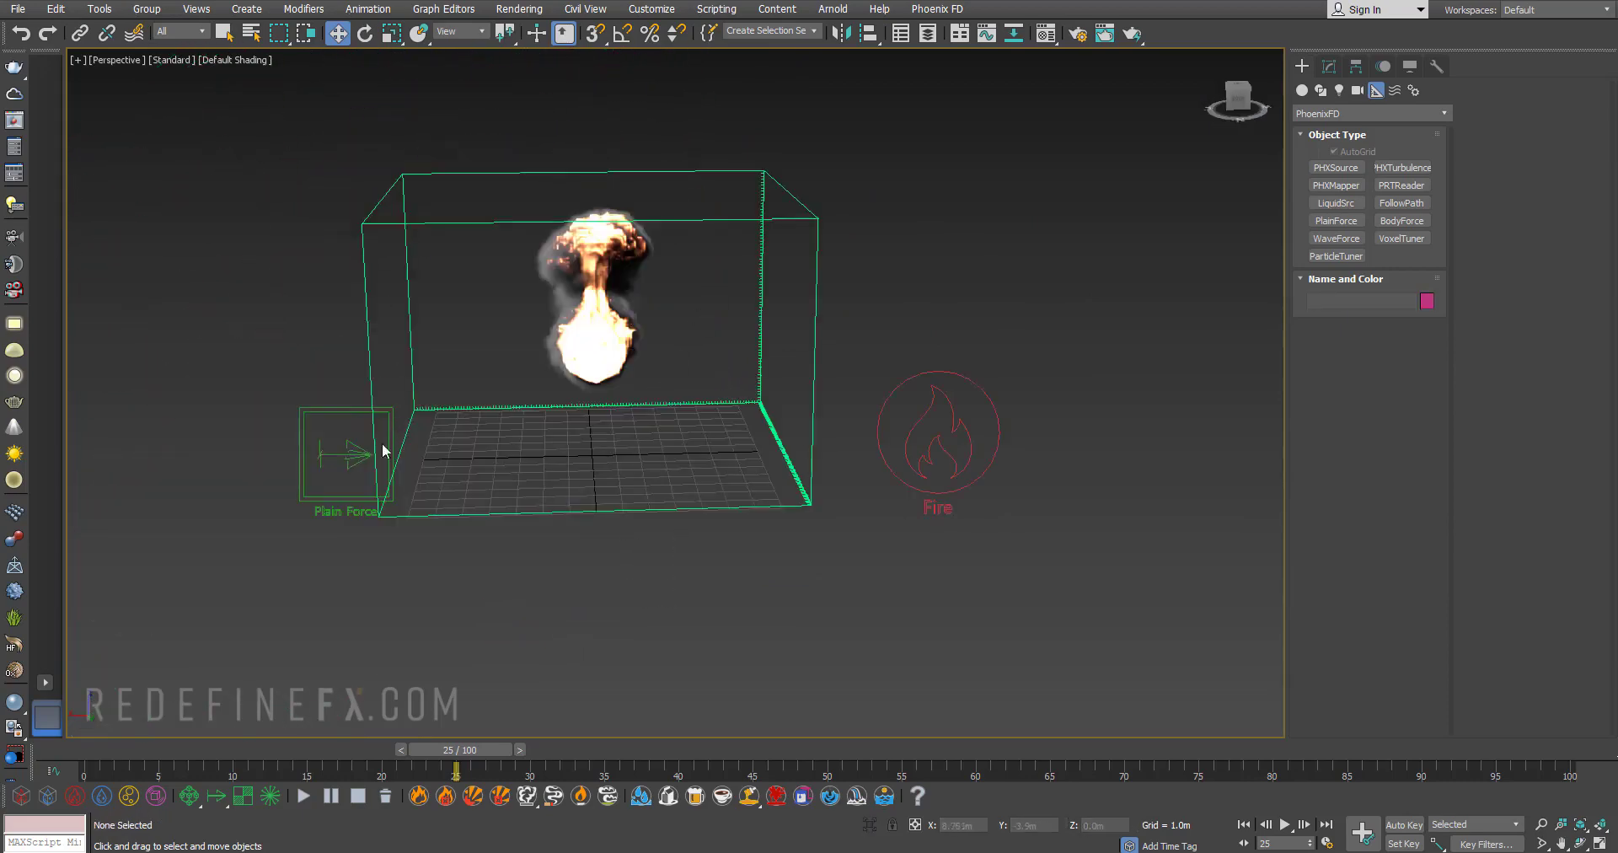
pyautogui.click(381, 442)
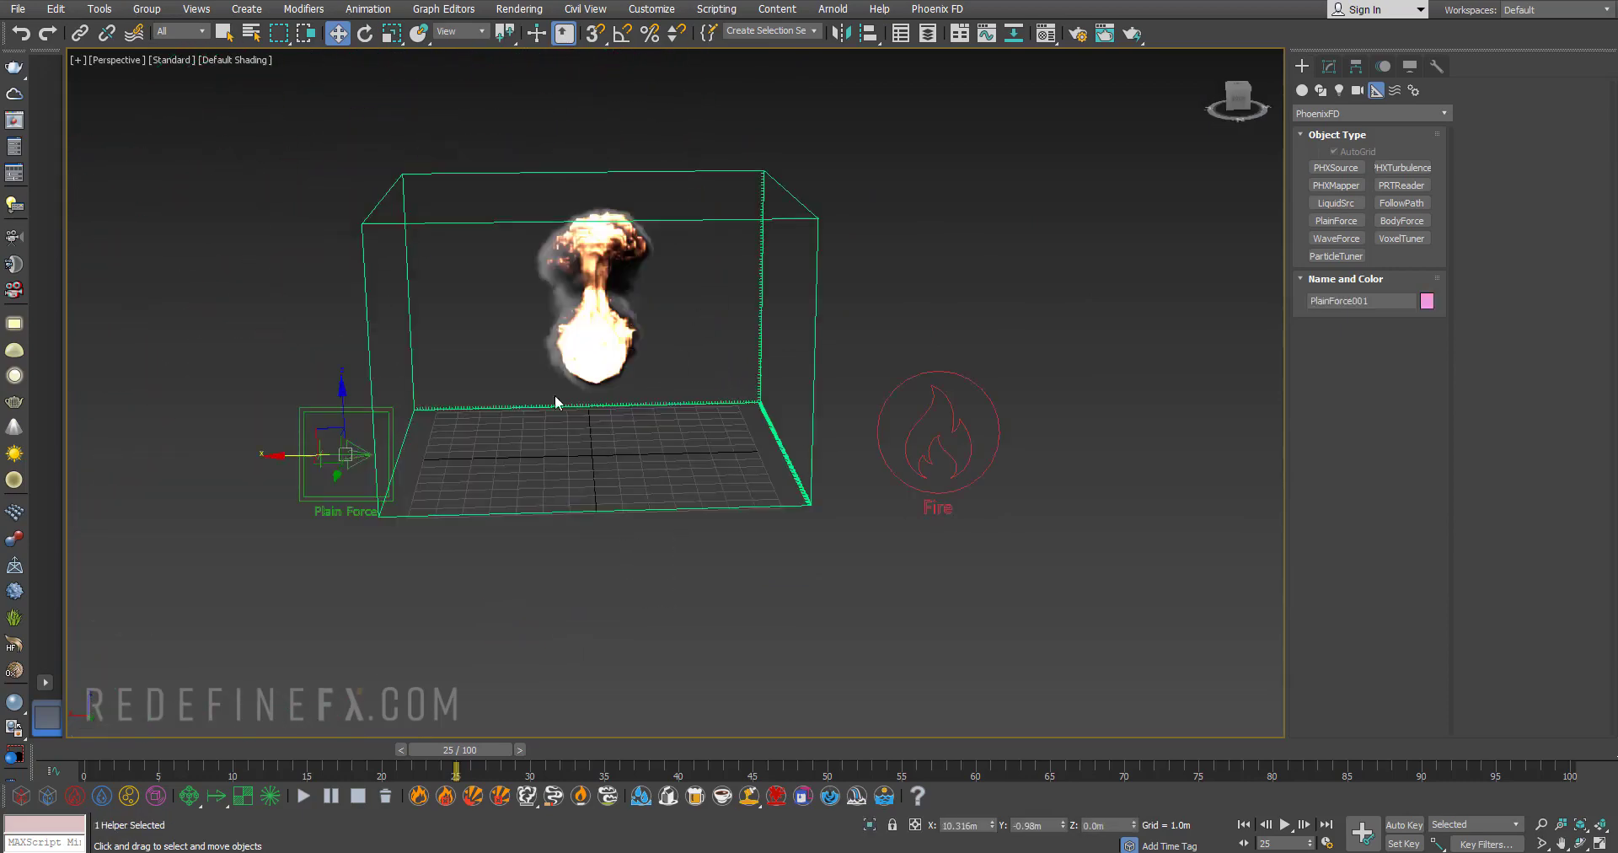
# - Set the Plain Force's strength to 100 m and run the fire simulation
pyautogui.click(1329, 66)
pyautogui.click(1405, 380)
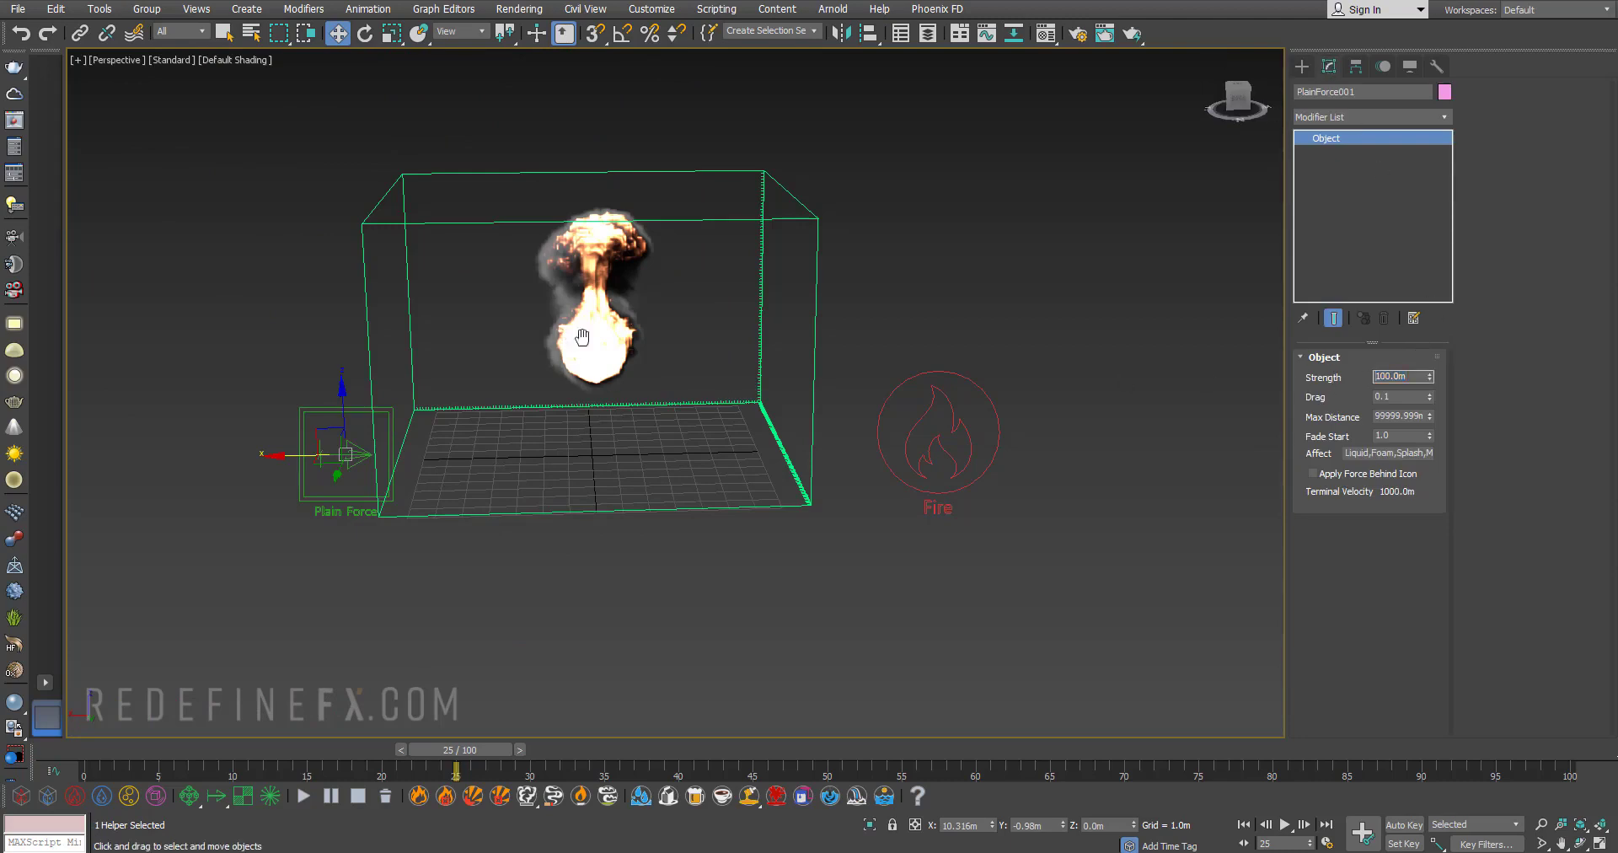
pyautogui.moveTo(582, 337); pyautogui.dragTo(625, 365, button='middle')
pyautogui.click(303, 796)
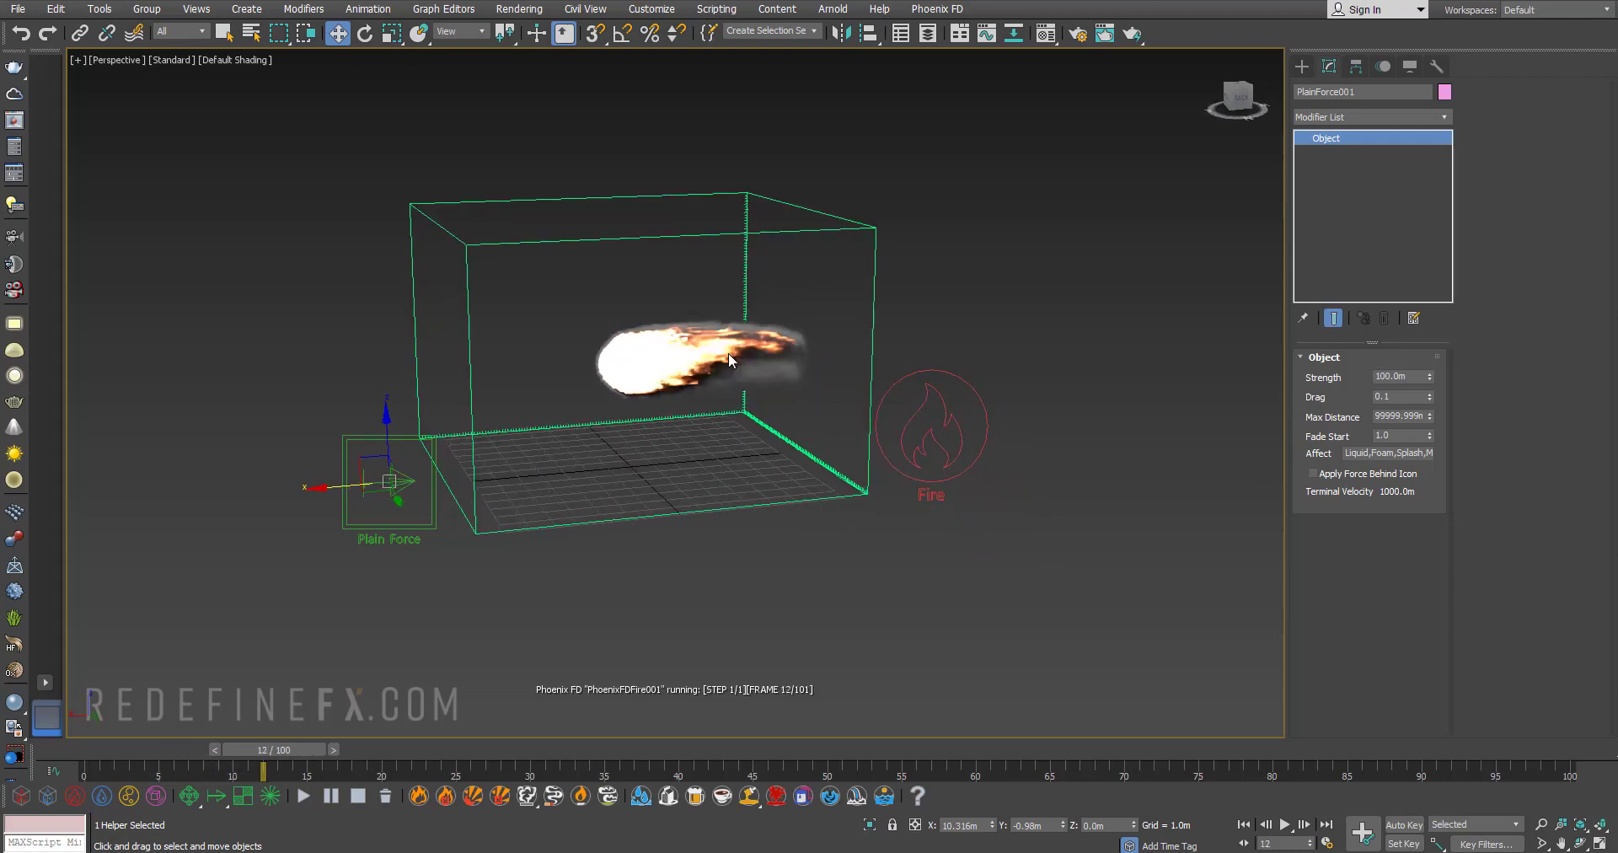
pyautogui.keyDown('alt'); pyautogui.moveTo(728, 352); pyautogui.dragTo(896, 290, button='middle'); pyautogui.keyUp('alt')
pyautogui.scroll(3, 640, 400)
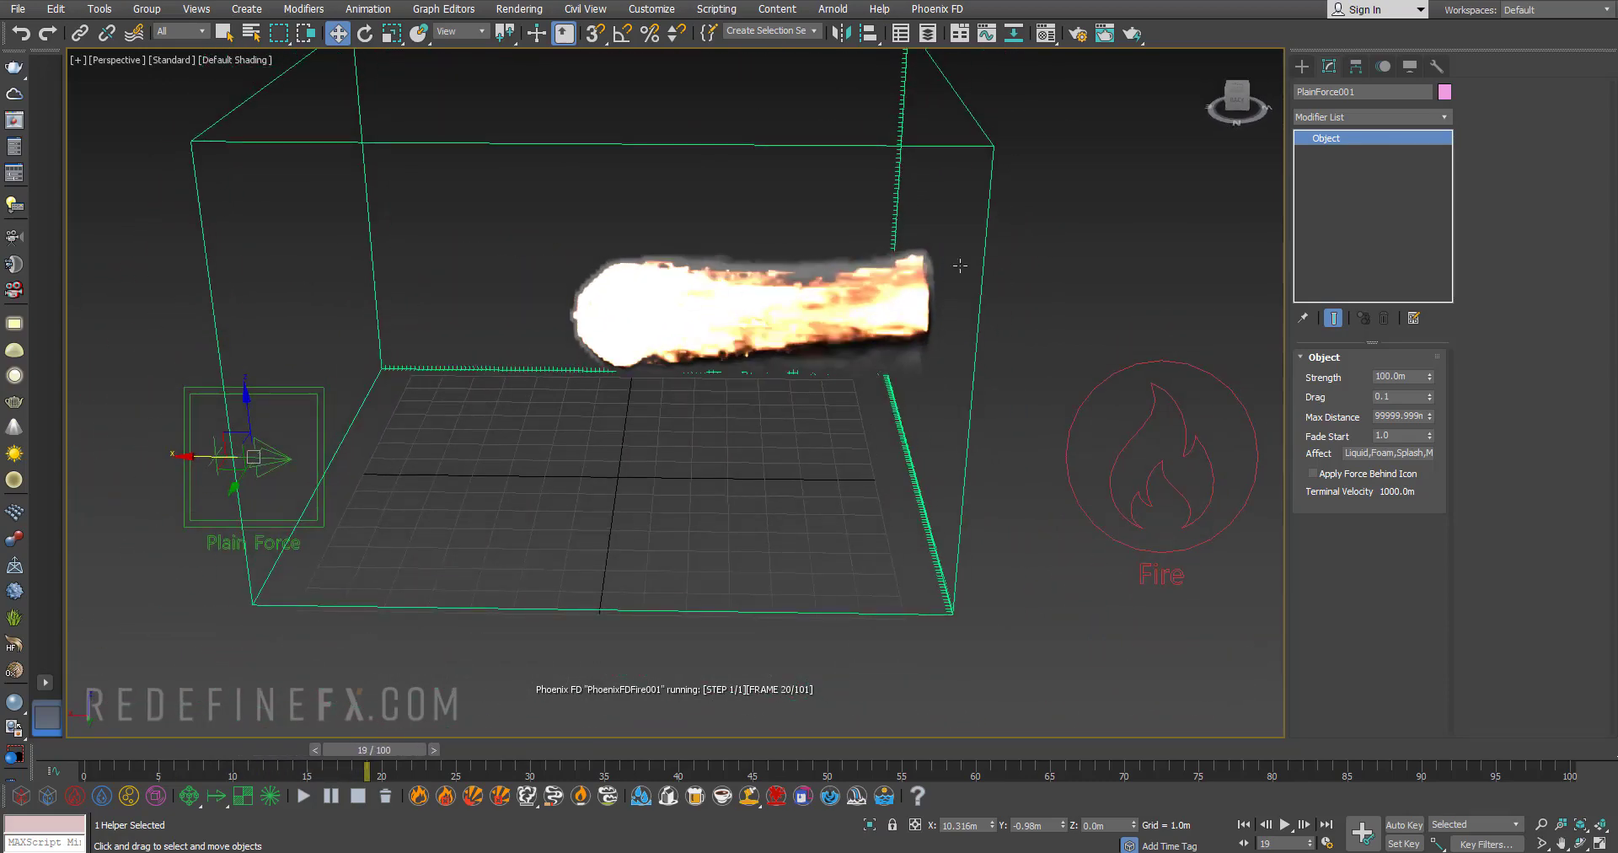
pyautogui.keyDown('alt'); pyautogui.moveTo(583, 269); pyautogui.dragTo(517, 432, button='middle'); pyautogui.keyUp('alt')
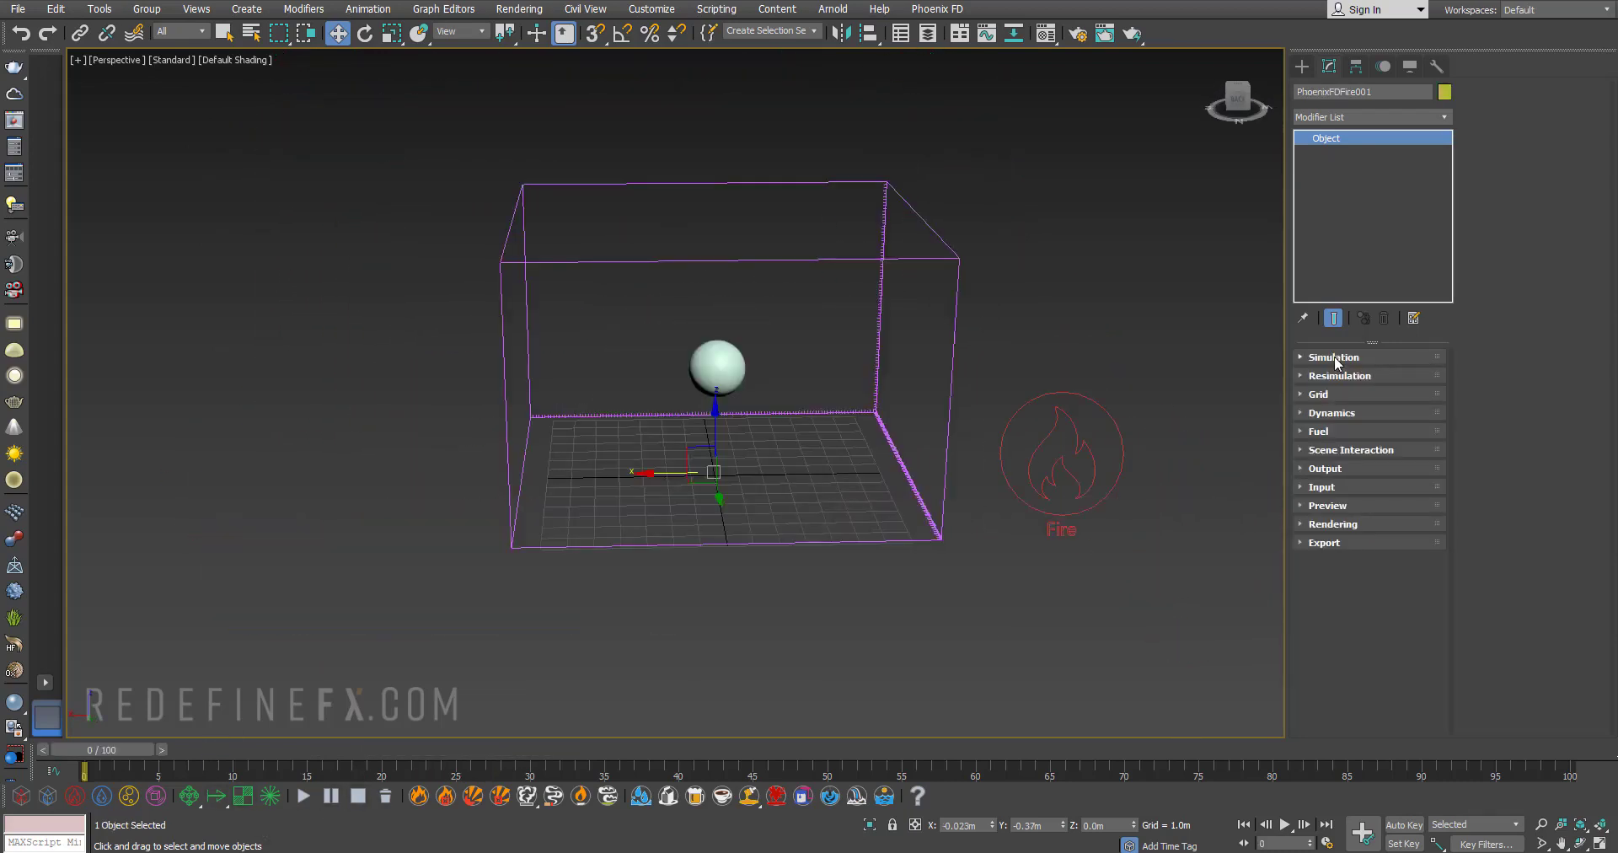
# - Switch the fire container's start frame from the timeline to a custom value of 10 and briefly run the simulation
pyautogui.click(1335, 357)
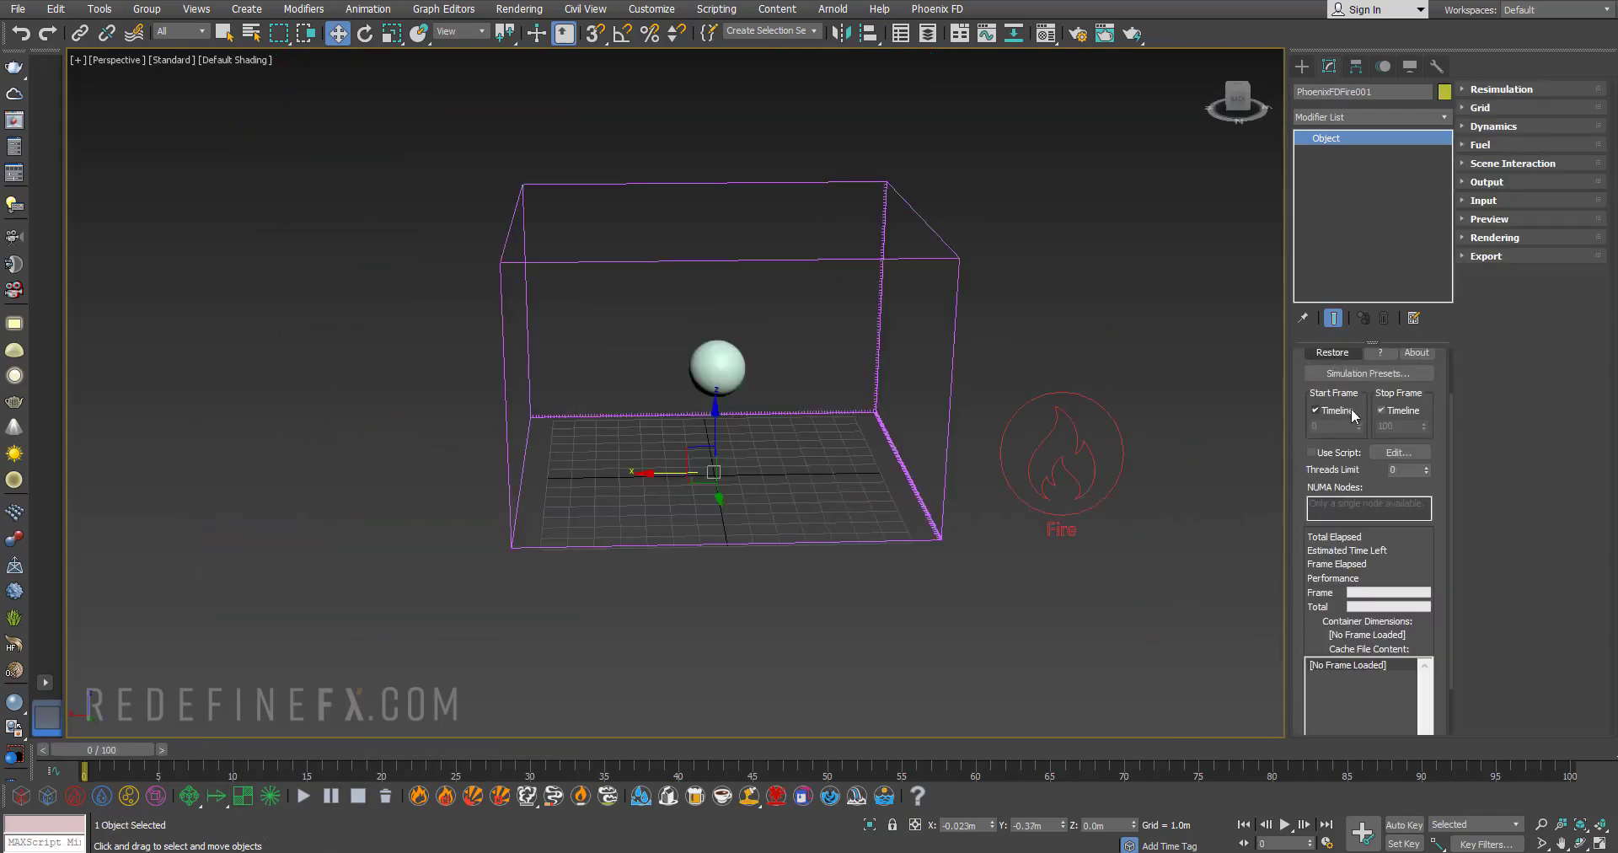
pyautogui.scroll(2, 1352, 525)
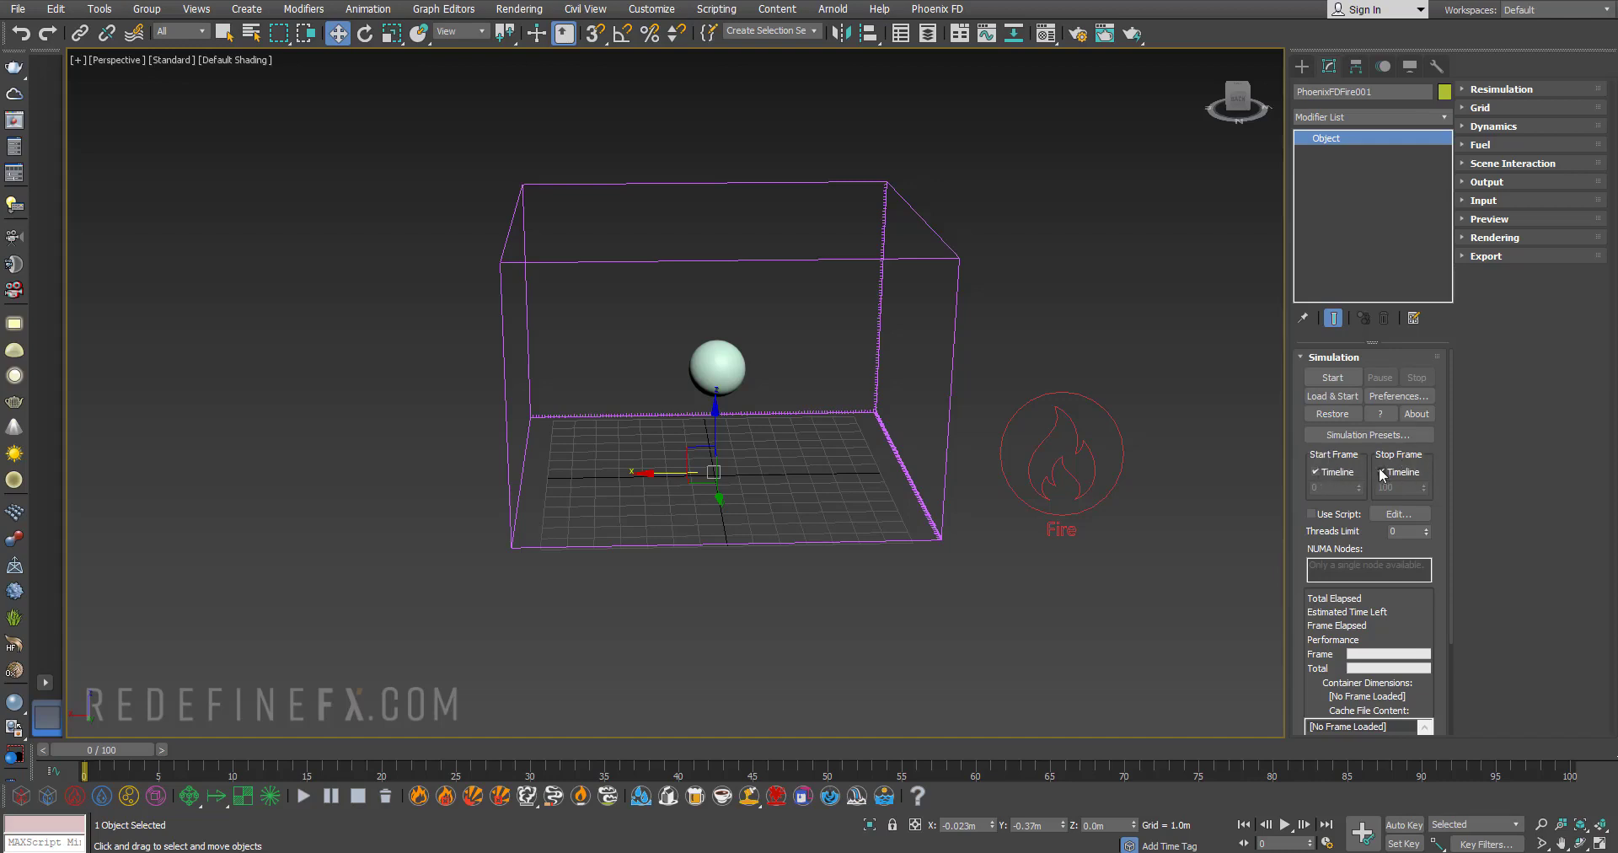
pyautogui.click(1316, 472)
pyautogui.click(1331, 487)
pyautogui.write('10')
pyautogui.click(304, 798)
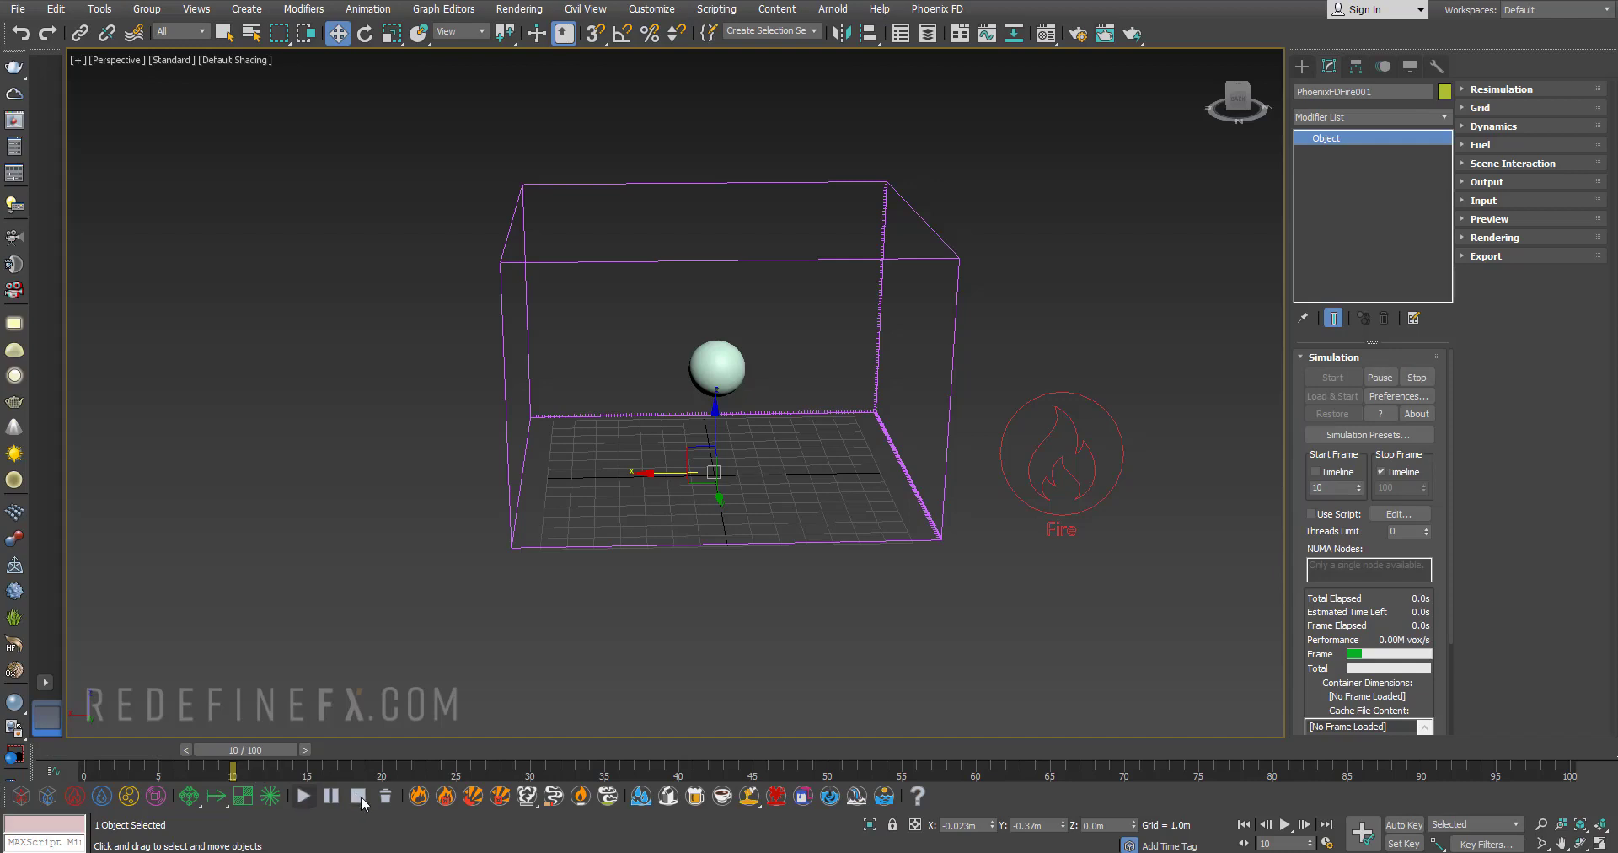
pyautogui.press('Escape')
# - Release the simulation's stop frame from the timeline, open its value, and restore the timeline setting
pyautogui.click(1394, 472)
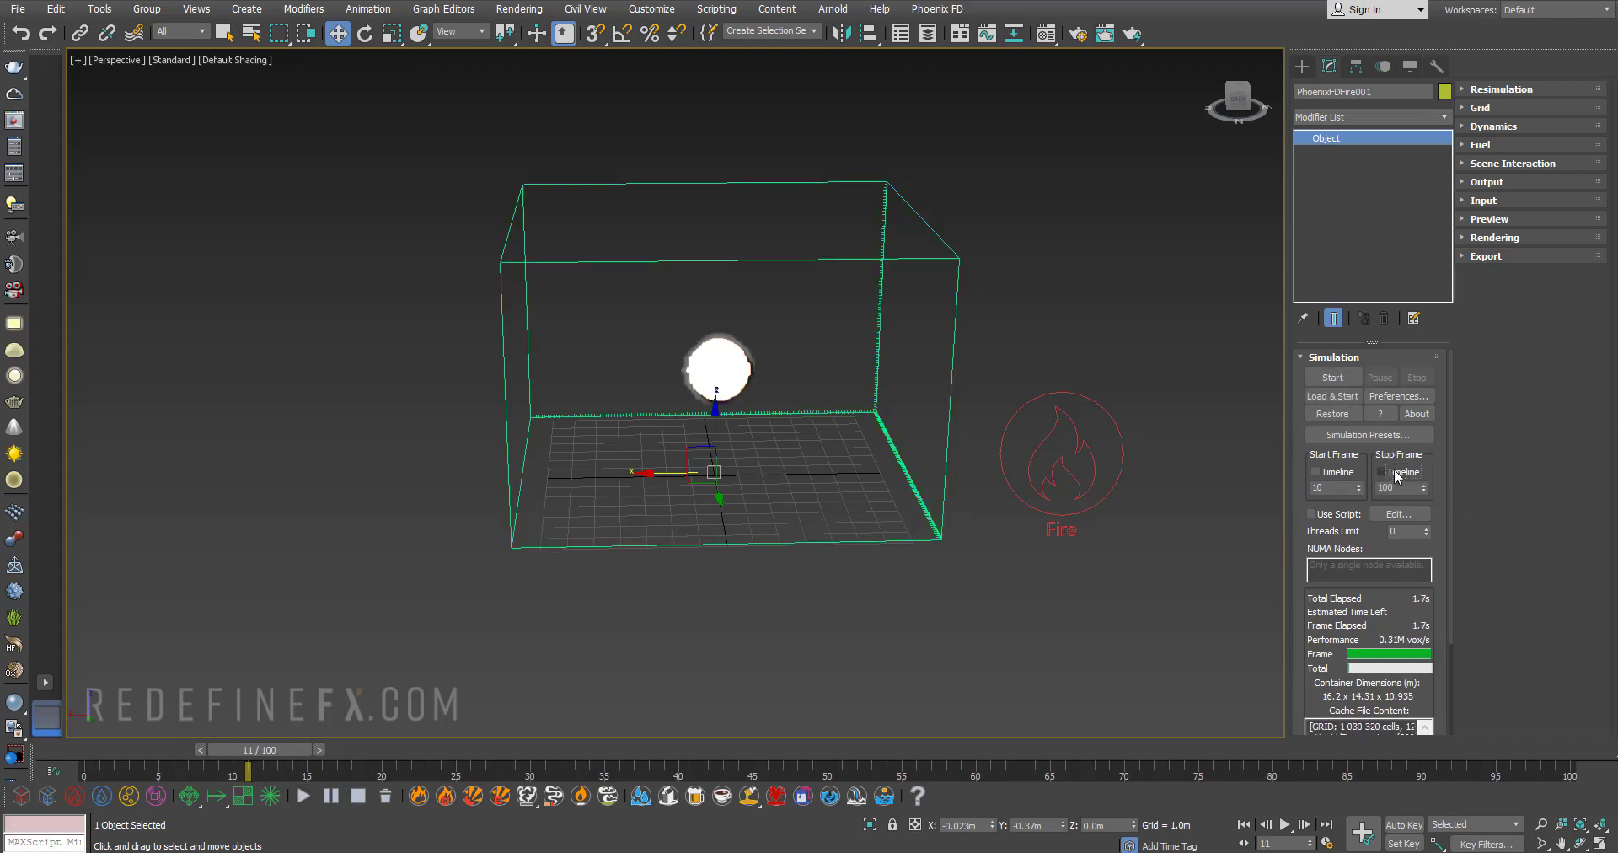
pyautogui.doubleClick(1409, 489)
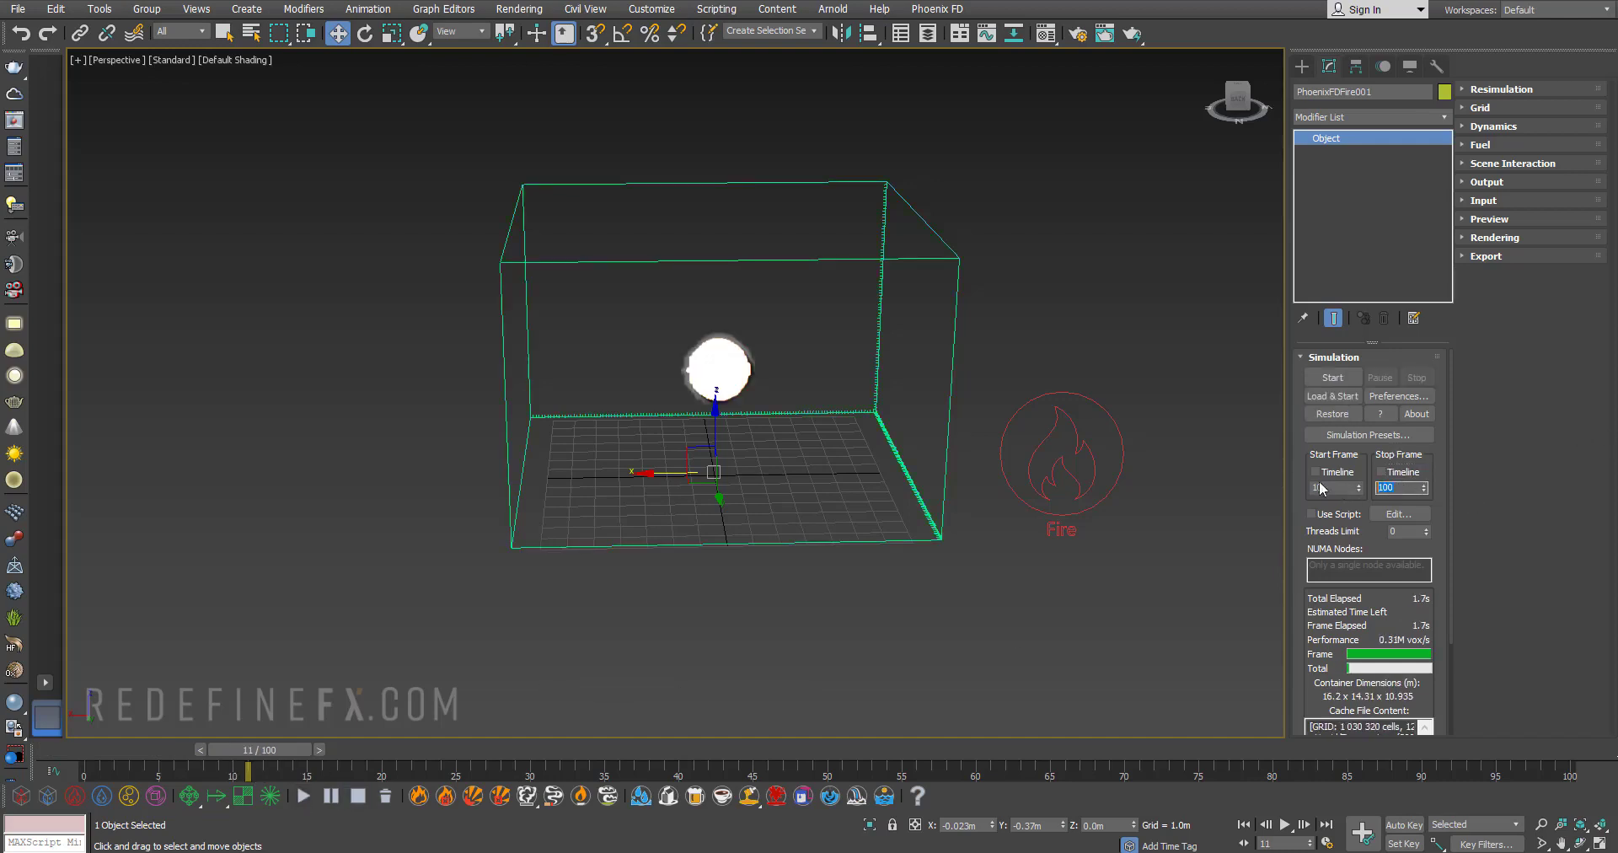
pyautogui.click(1381, 472)
pyautogui.scroll(-3, 1382, 481)
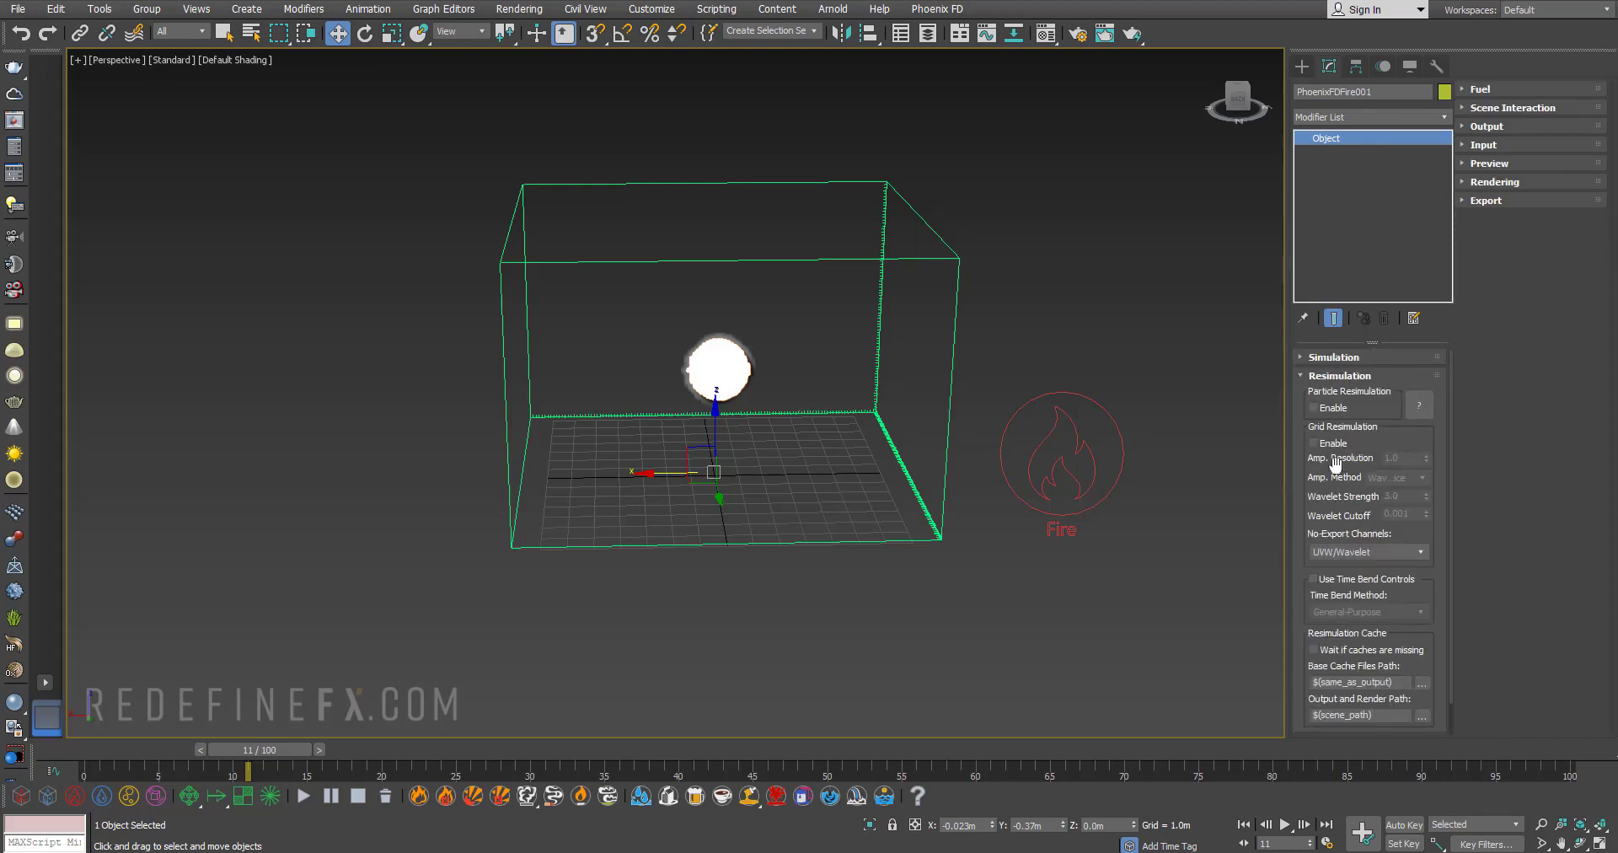
# - Open the fire container's Resimulation and Grid settings and examine the scene scale
pyautogui.click(1341, 376)
pyautogui.click(1320, 394)
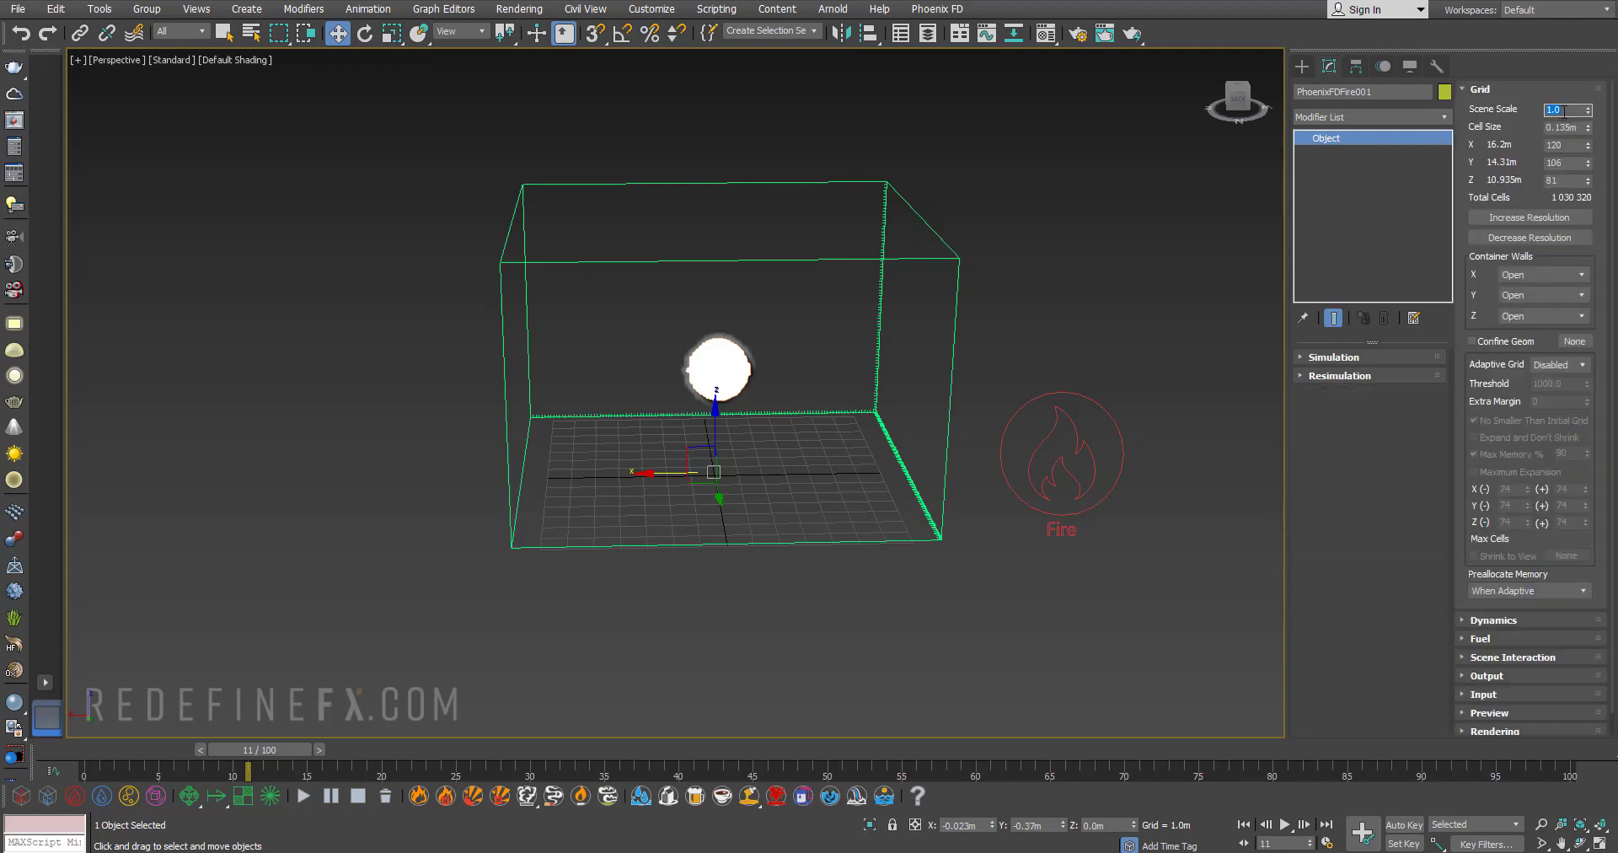
pyautogui.keyDown('alt'); pyautogui.moveTo(695, 316); pyautogui.dragTo(752, 354, button='middle'); pyautogui.keyUp('alt')
# - Examine the scene's display units and system unit scale, accepting both dialogs with the existing settings
pyautogui.click(654, 10)
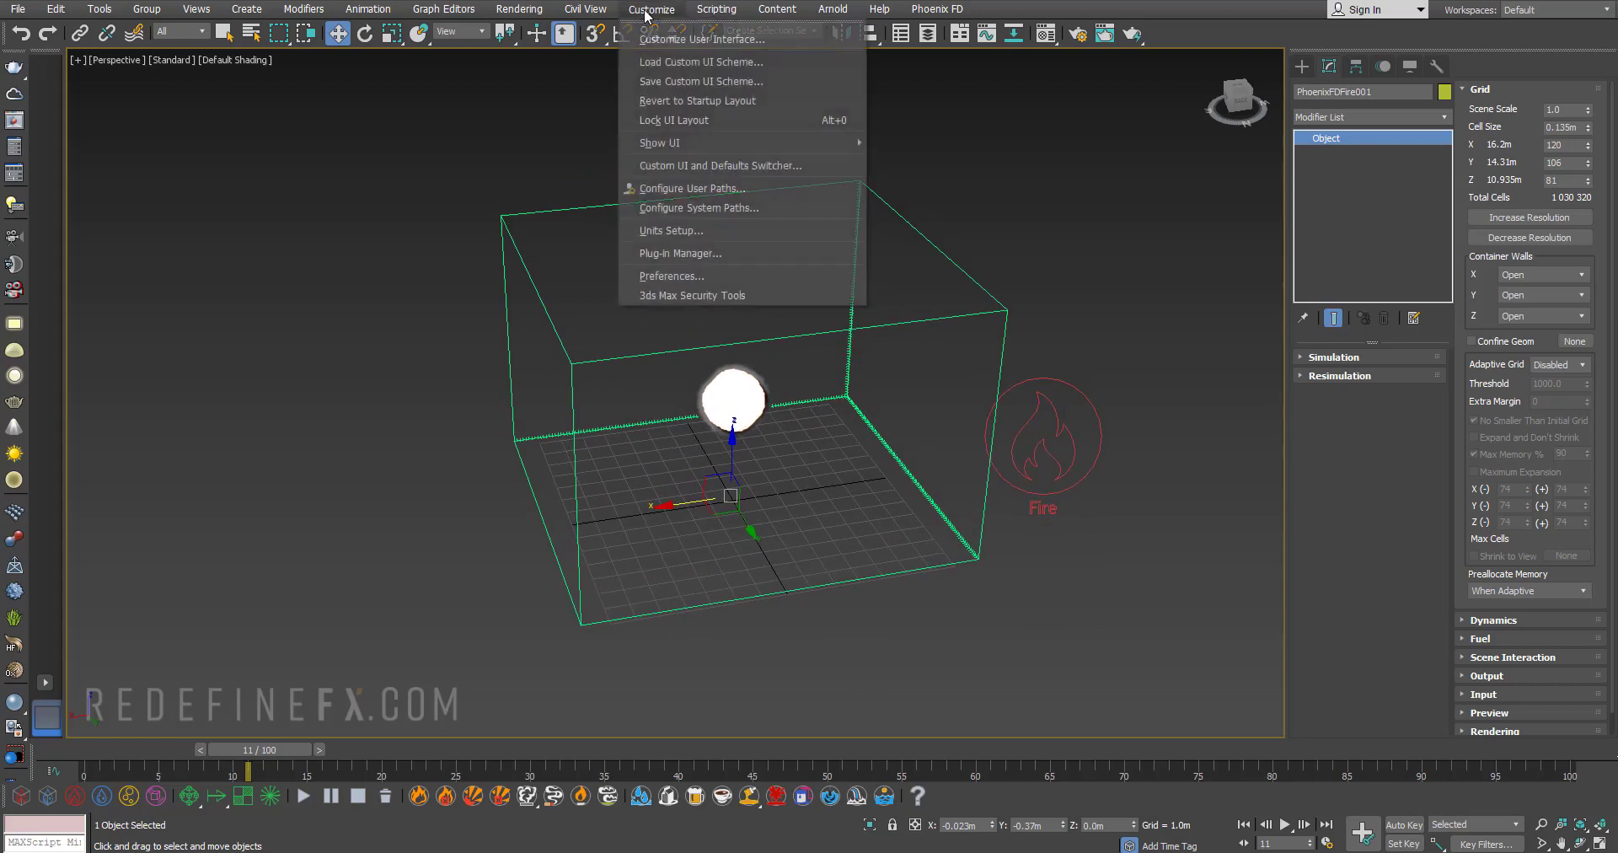
pyautogui.click(664, 231)
pyautogui.moveTo(746, 266); pyautogui.dragTo(477, 253)
pyautogui.click(499, 275)
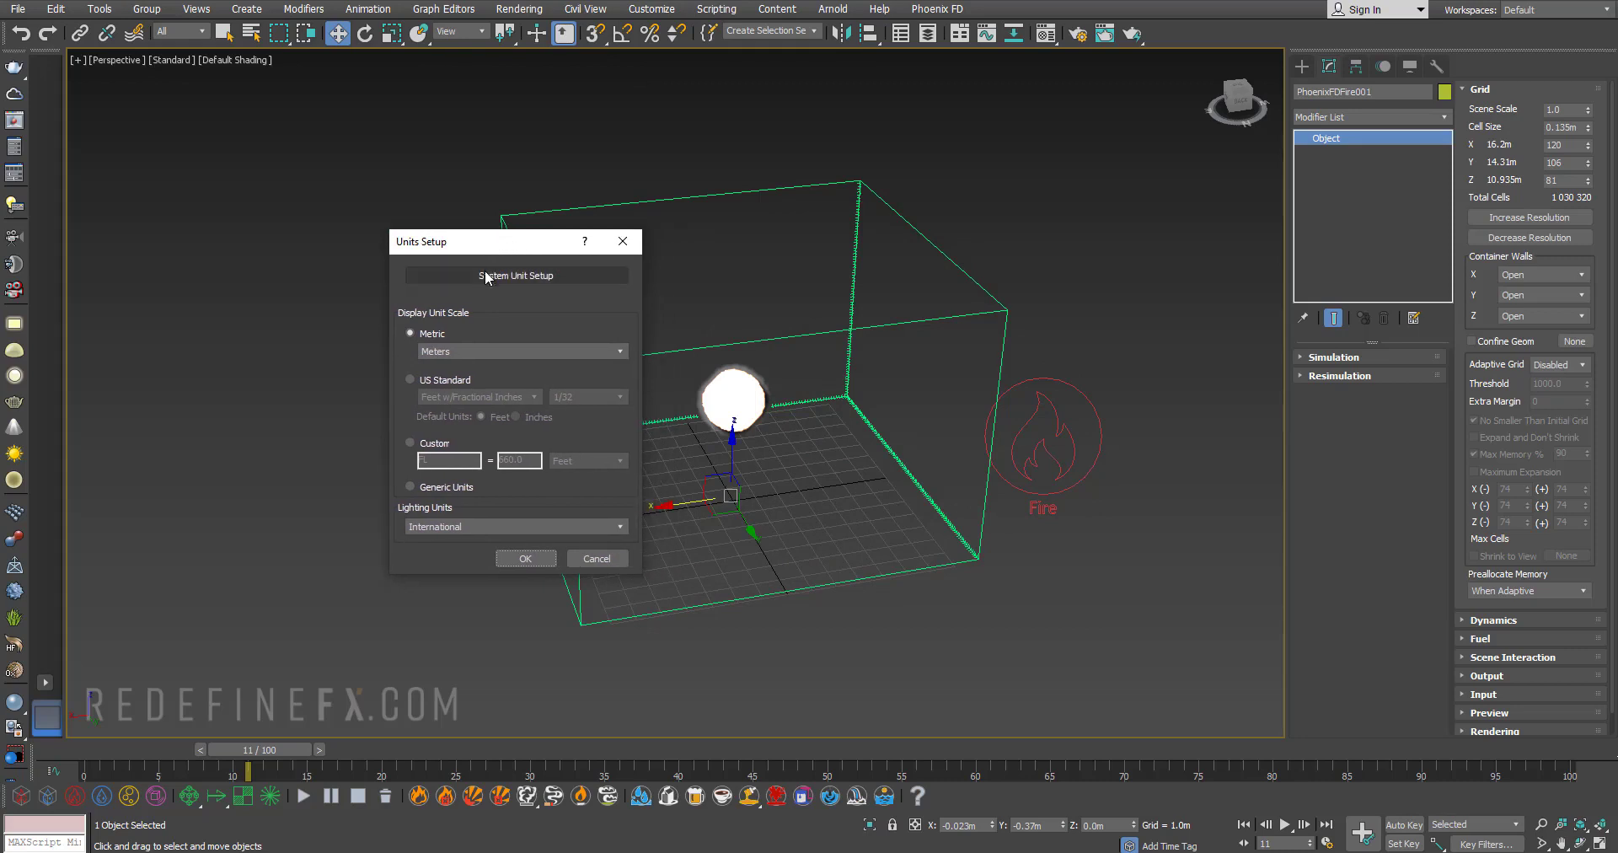
pyautogui.click(486, 276)
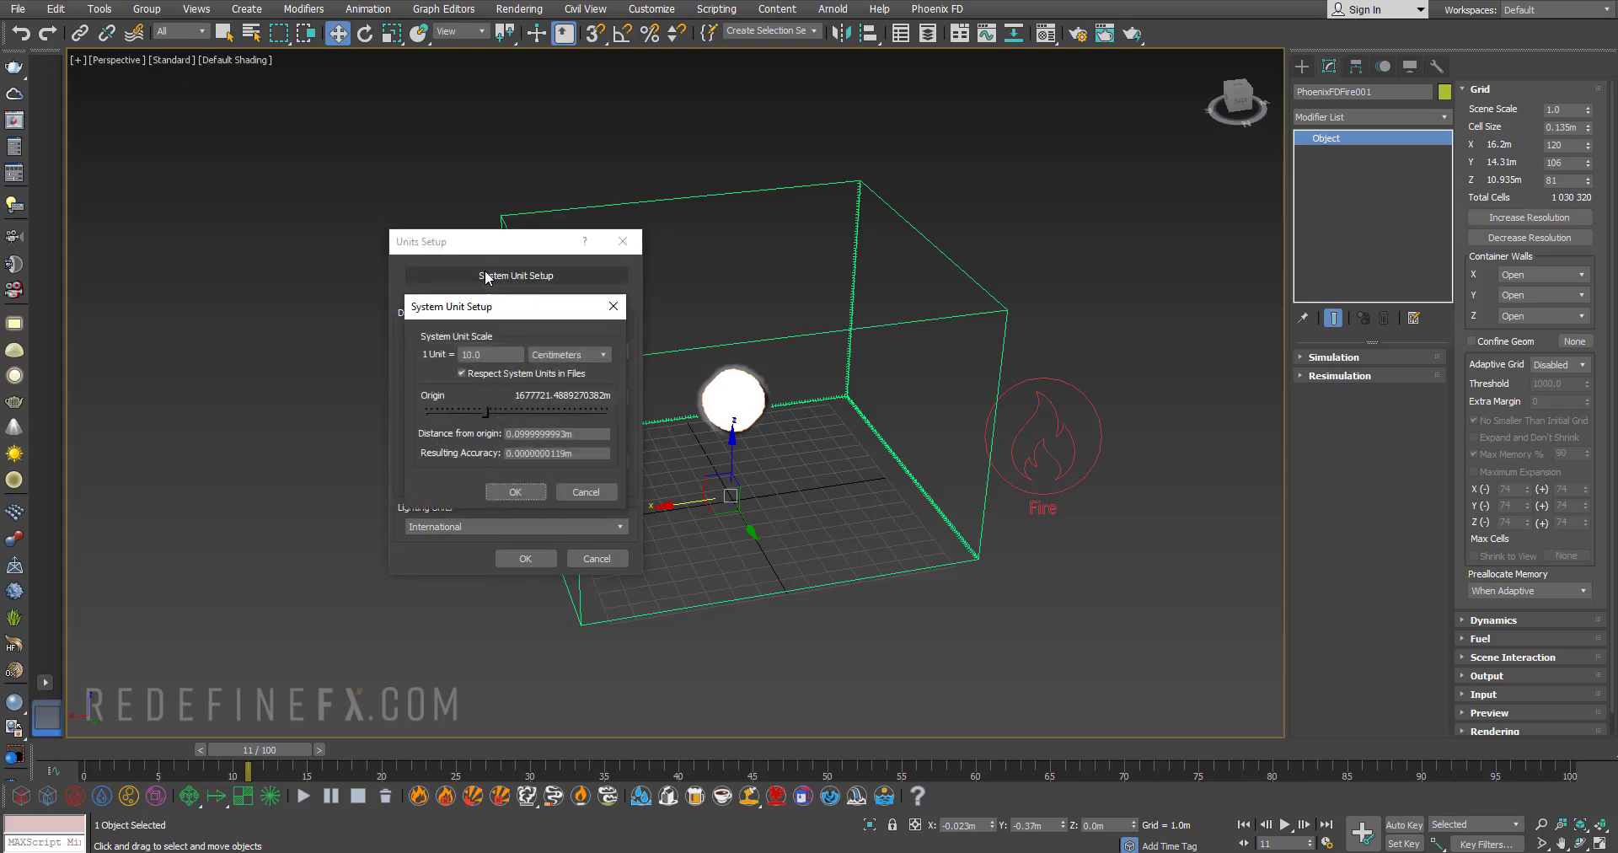
pyautogui.doubleClick(464, 355)
pyautogui.moveTo(519, 317); pyautogui.dragTo(548, 288)
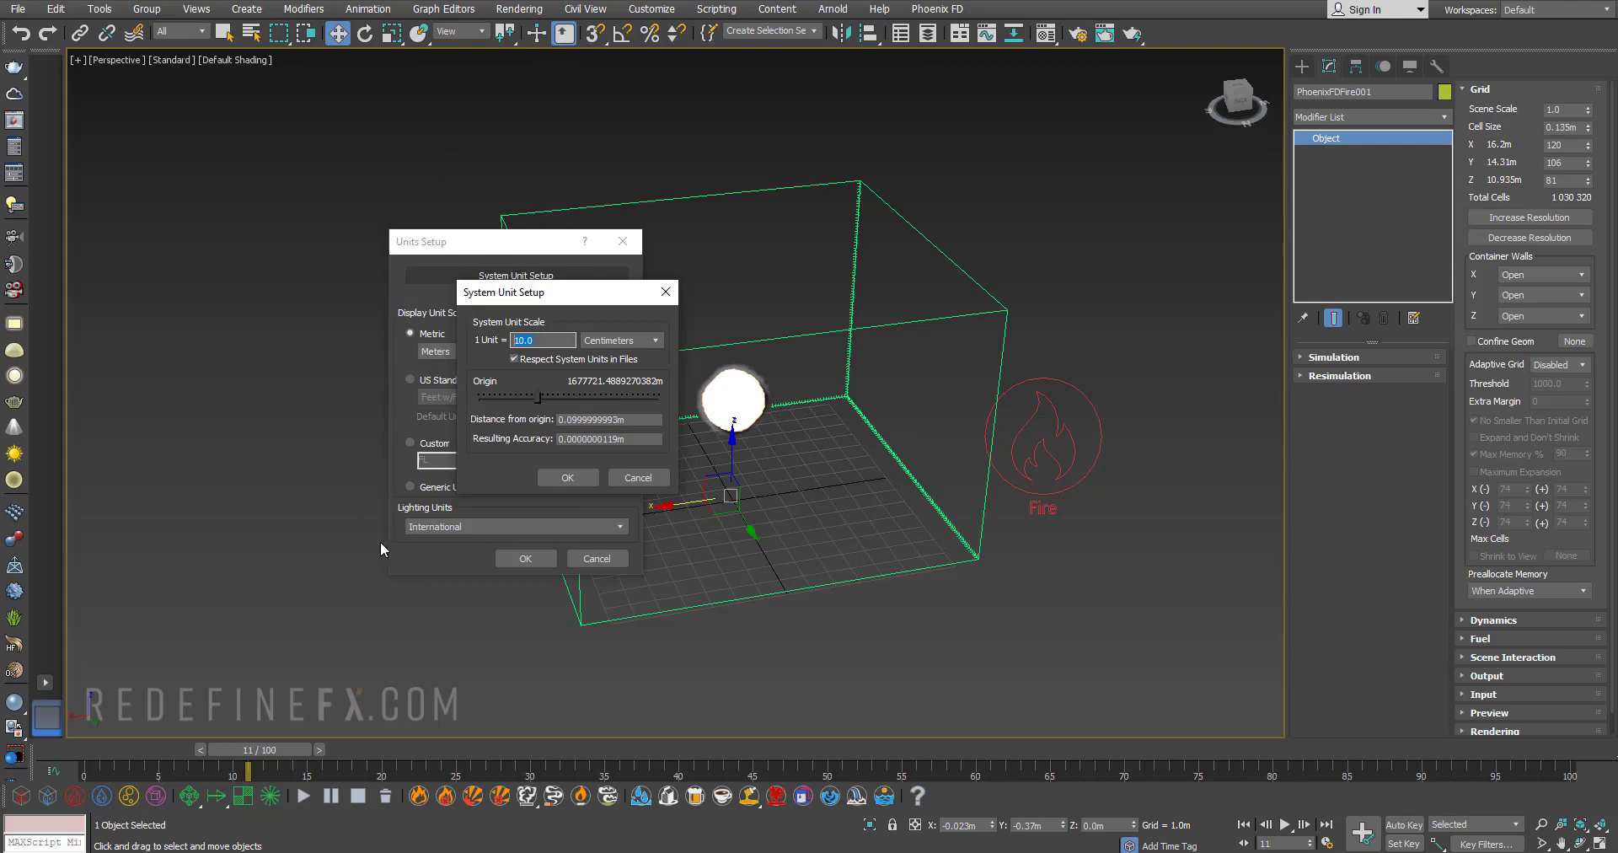
pyautogui.click(563, 478)
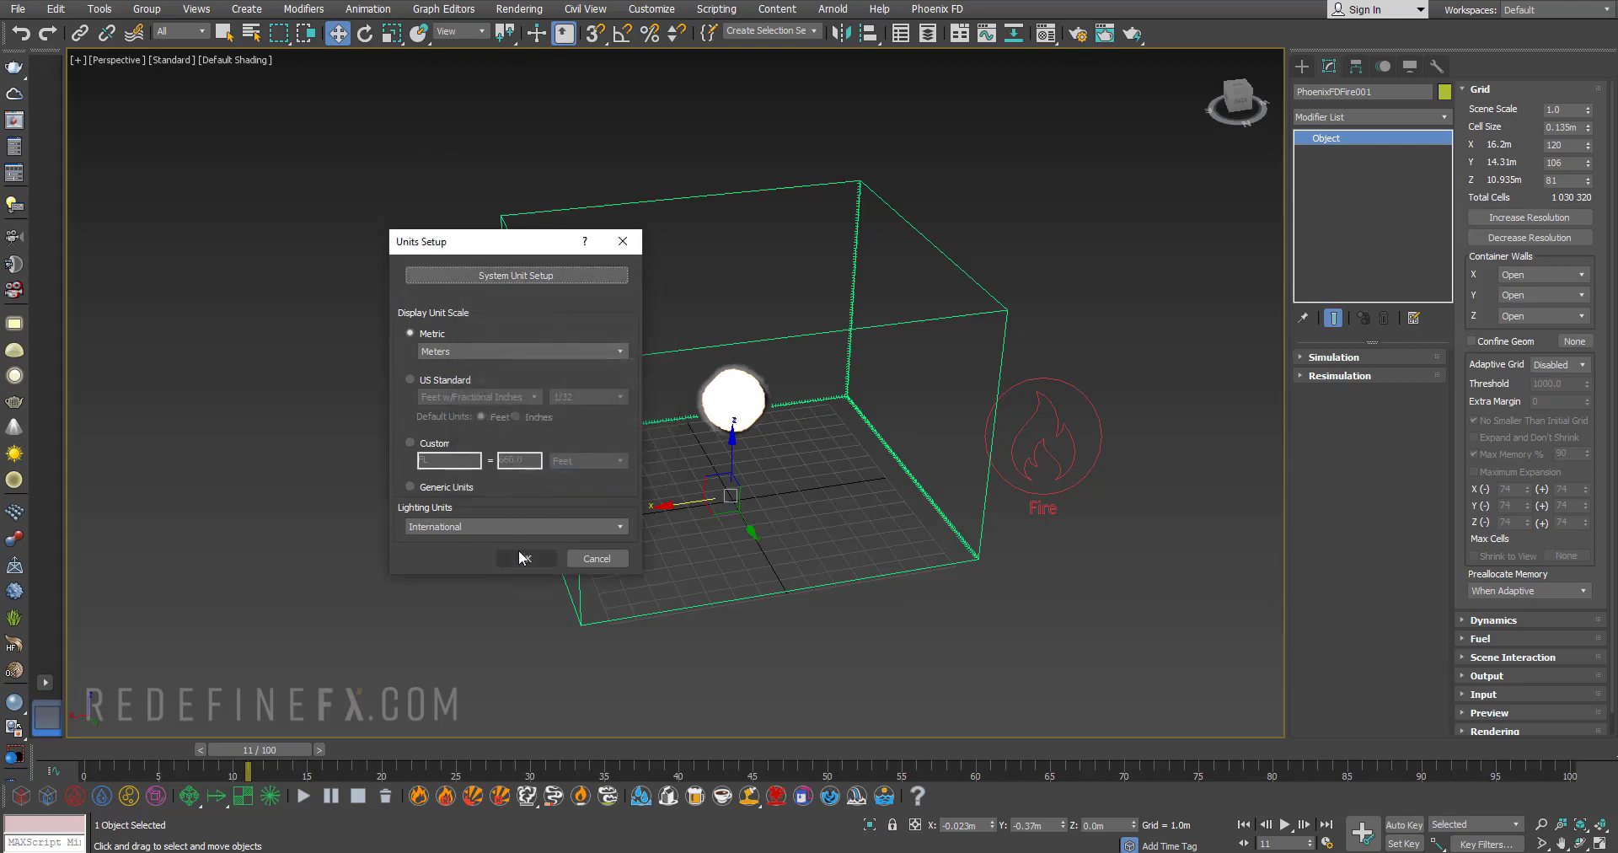
pyautogui.click(525, 558)
pyautogui.keyDown('alt'); pyautogui.moveTo(614, 243); pyautogui.dragTo(701, 314, button='middle'); pyautogui.keyUp('alt')
pyautogui.keyDown('alt'); pyautogui.moveTo(743, 407); pyautogui.dragTo(684, 420, button='middle'); pyautogui.keyUp('alt')
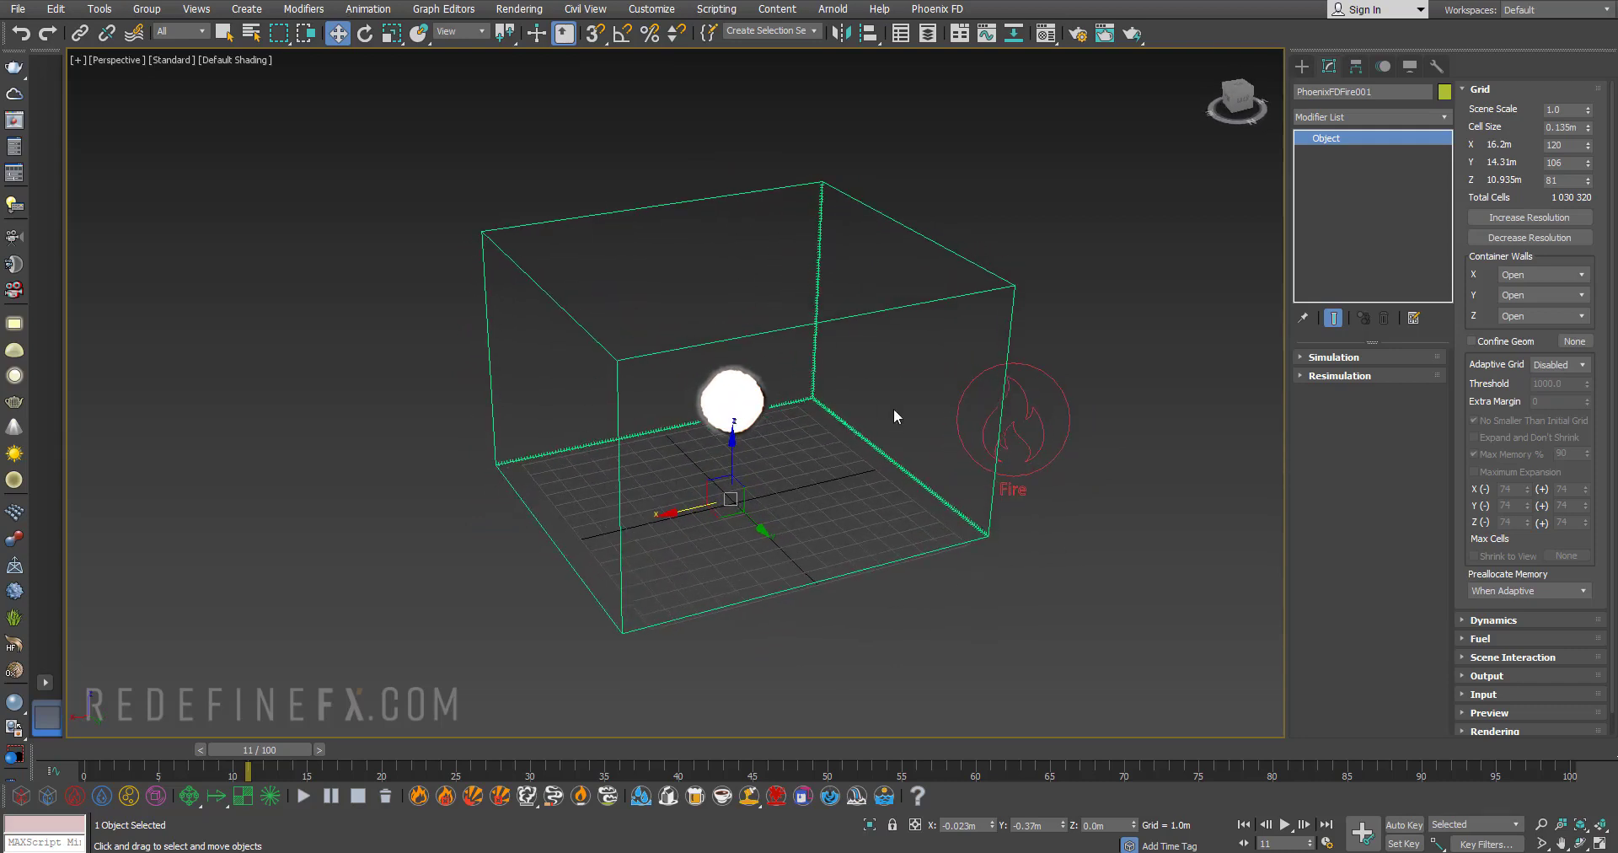
pyautogui.keyDown('alt'); pyautogui.moveTo(874, 502); pyautogui.dragTo(643, 393, button='middle'); pyautogui.keyUp('alt')
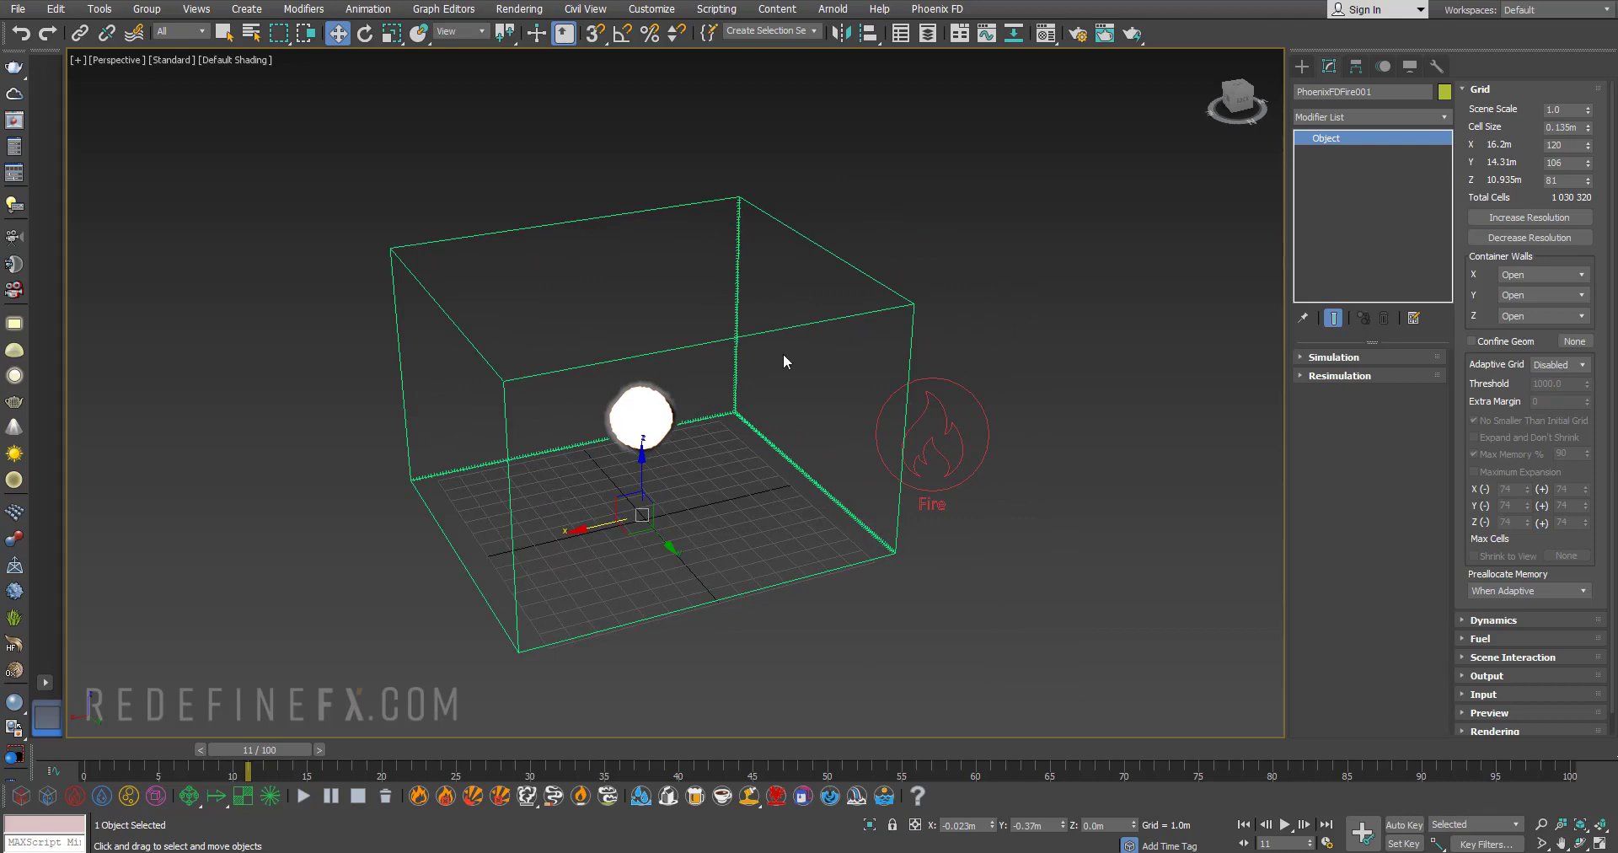
pyautogui.keyDown('alt'); pyautogui.moveTo(783, 360); pyautogui.dragTo(752, 387, button='middle'); pyautogui.keyUp('alt')
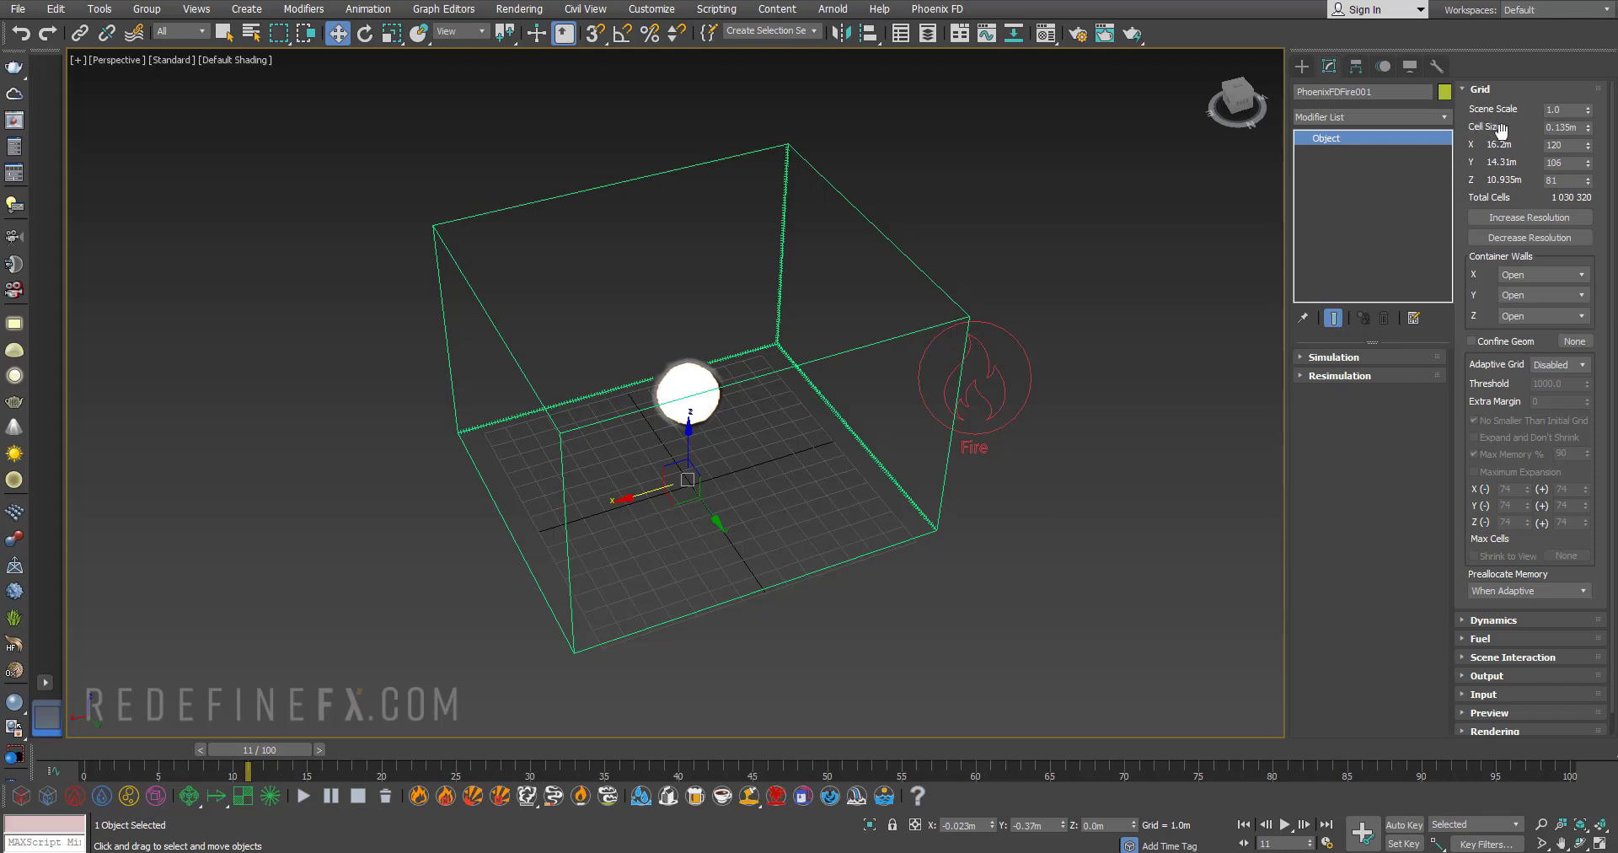
# - Create a standard box of about 0.13 x 0.14 x 0.13 m filling one grid cell on the container's ruled bottom edge
pyautogui.click(1301, 69)
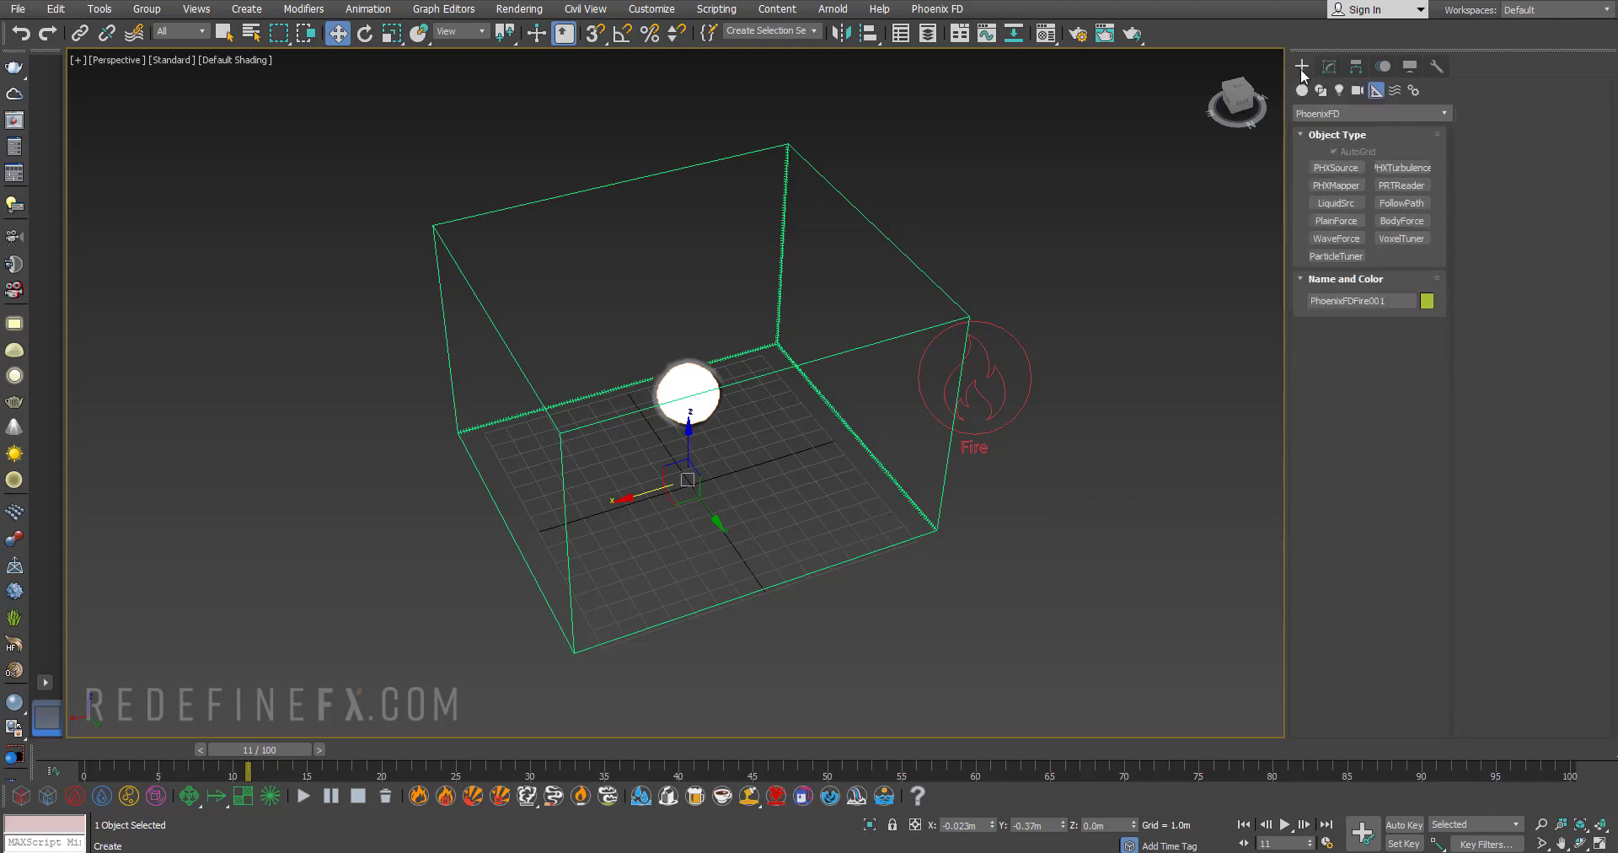
pyautogui.click(1319, 112)
pyautogui.click(1317, 128)
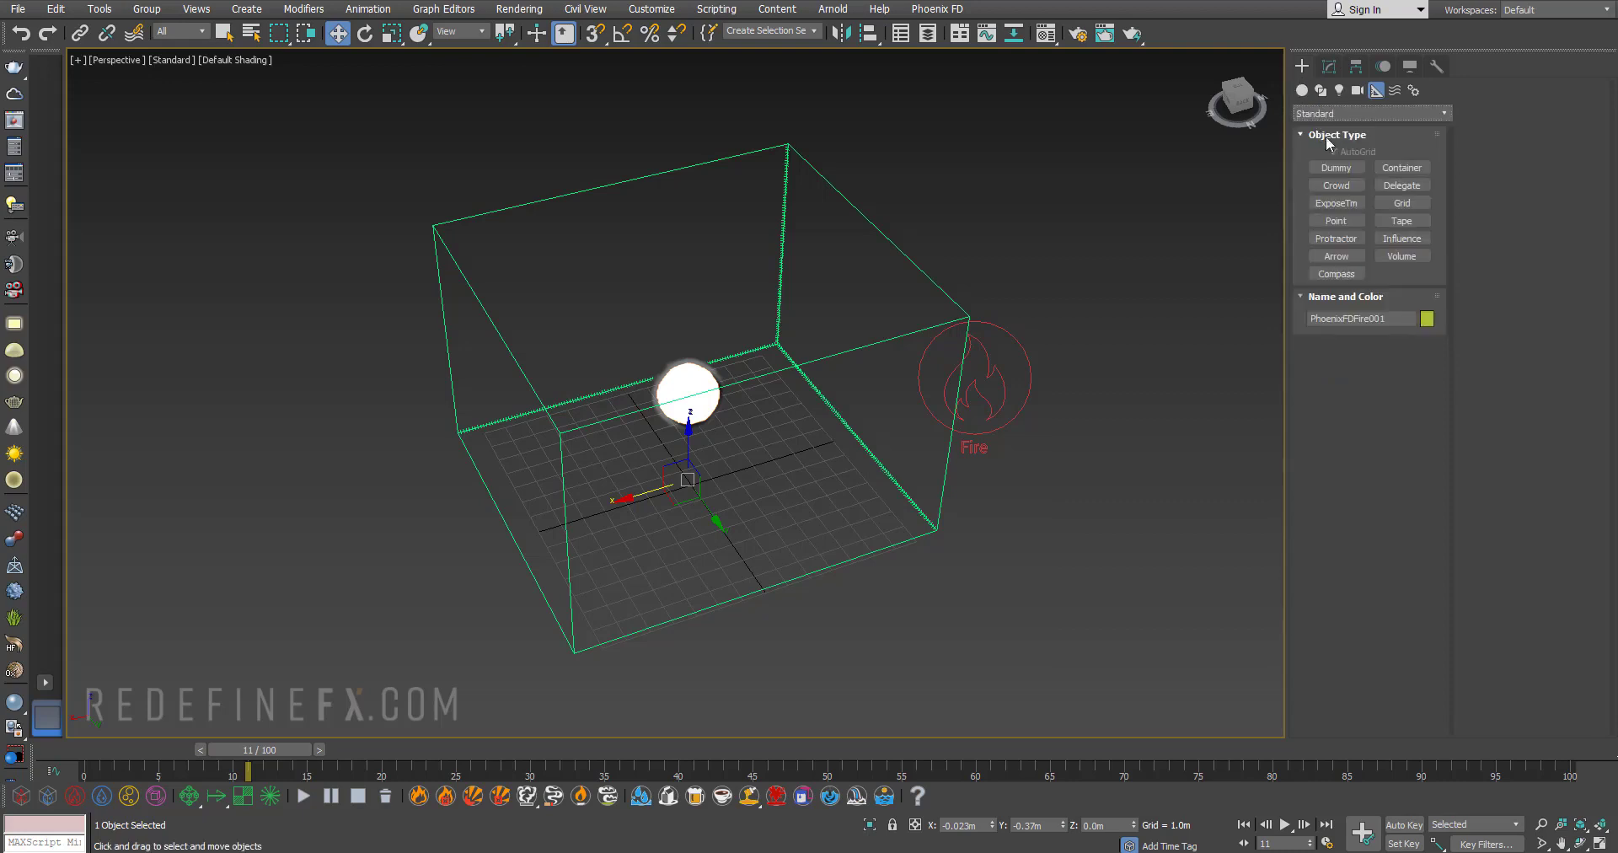
pyautogui.click(1301, 91)
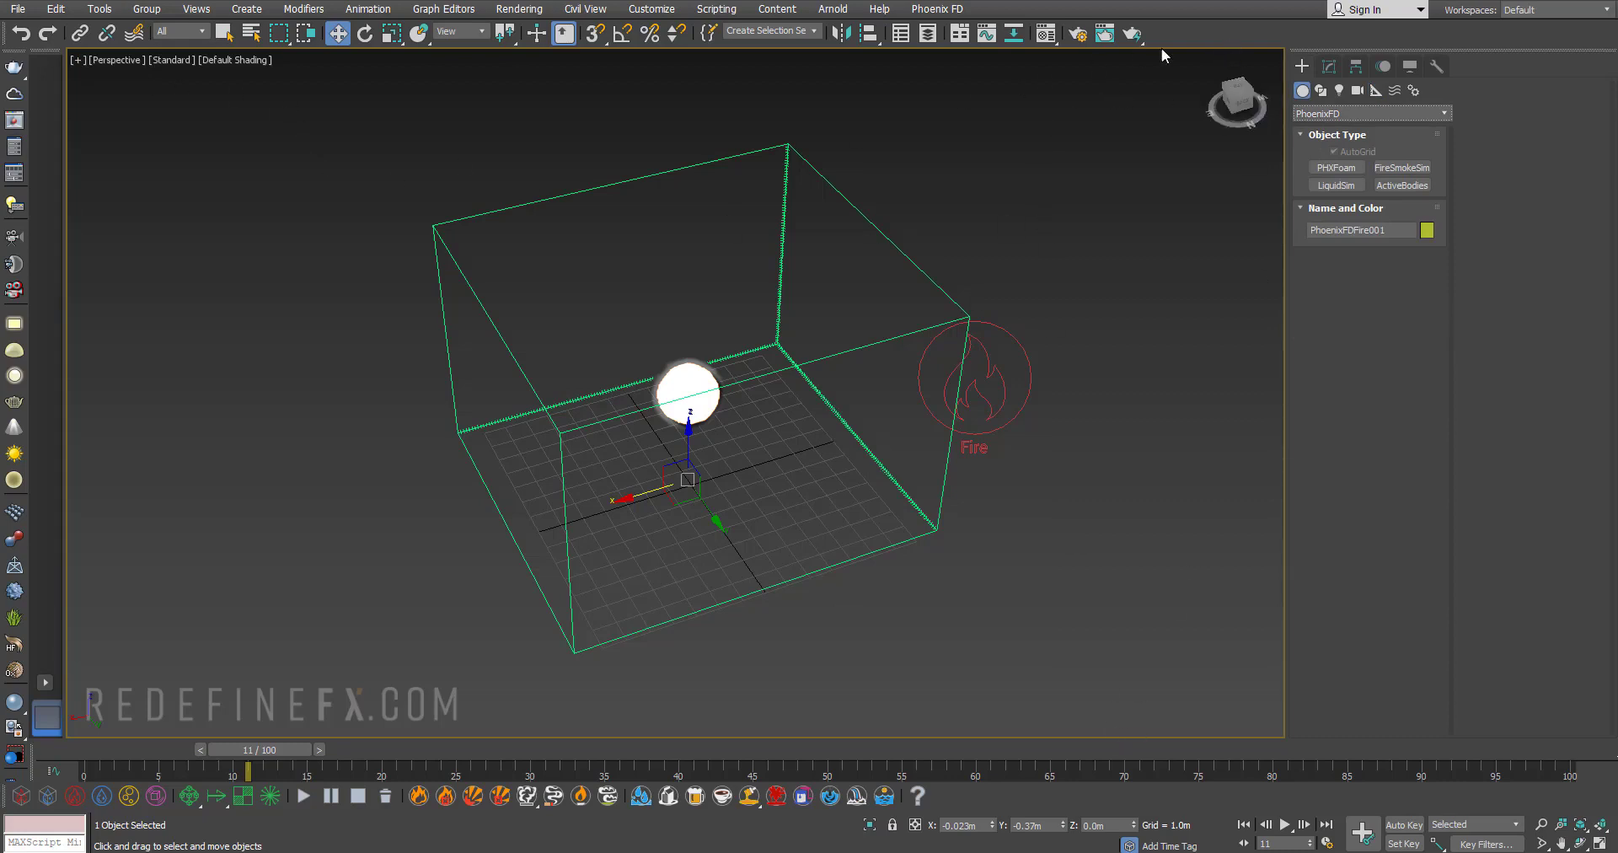
pyautogui.keyDown('alt'); pyautogui.moveTo(974, 465); pyautogui.dragTo(1006, 434, button='middle'); pyautogui.keyUp('alt')
pyautogui.scroll(3, 976, 463)
pyautogui.scroll(-3, 997, 383)
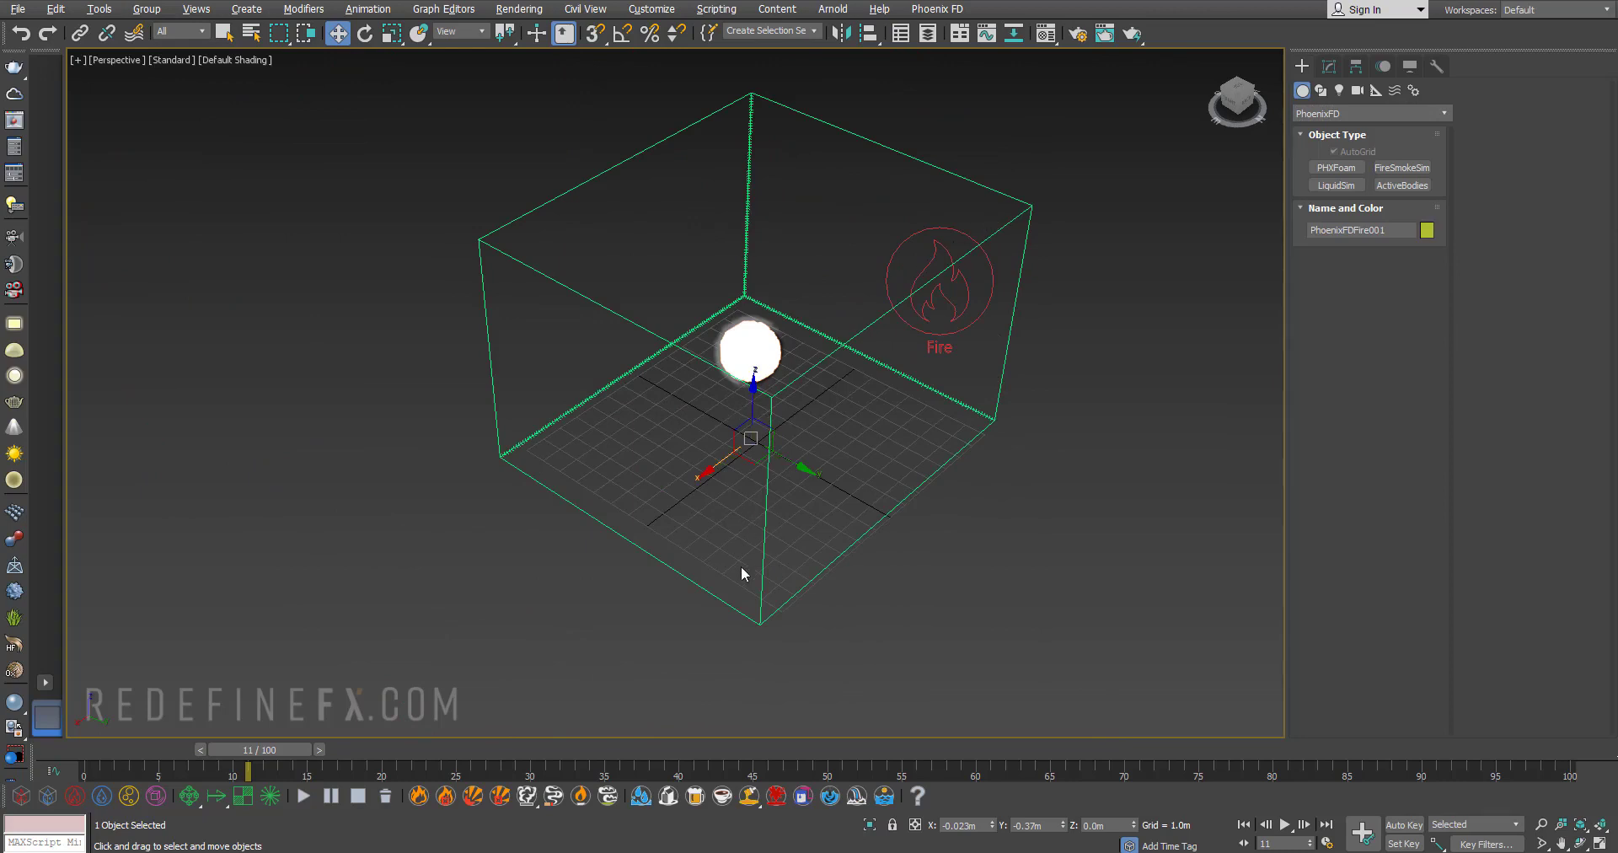
pyautogui.scroll(10, 953, 441)
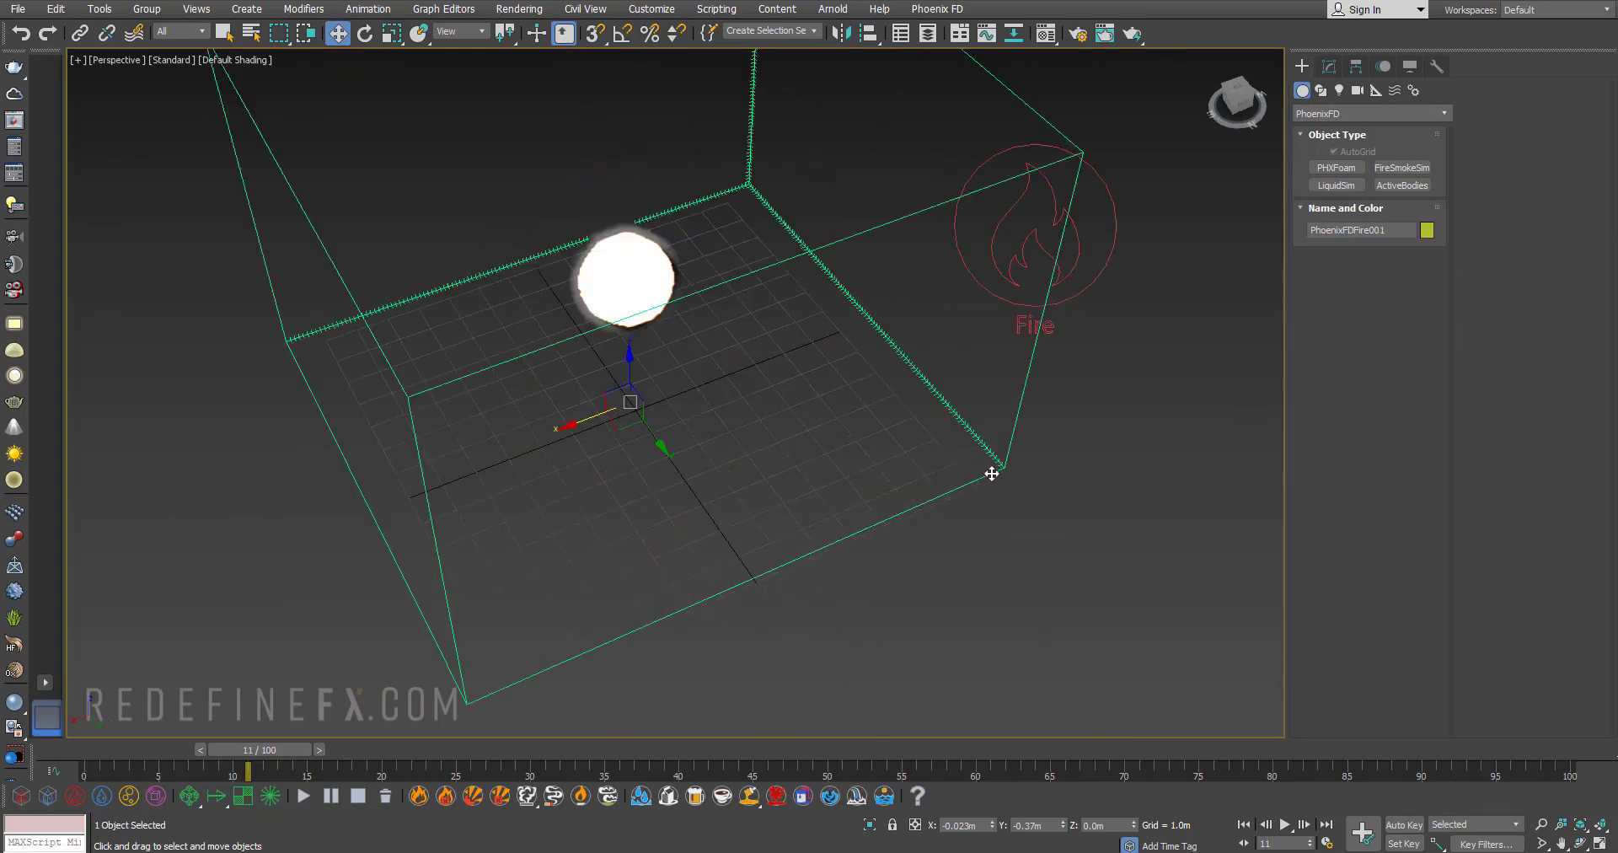
pyautogui.moveTo(1044, 332); pyautogui.dragTo(1008, 353, button='middle')
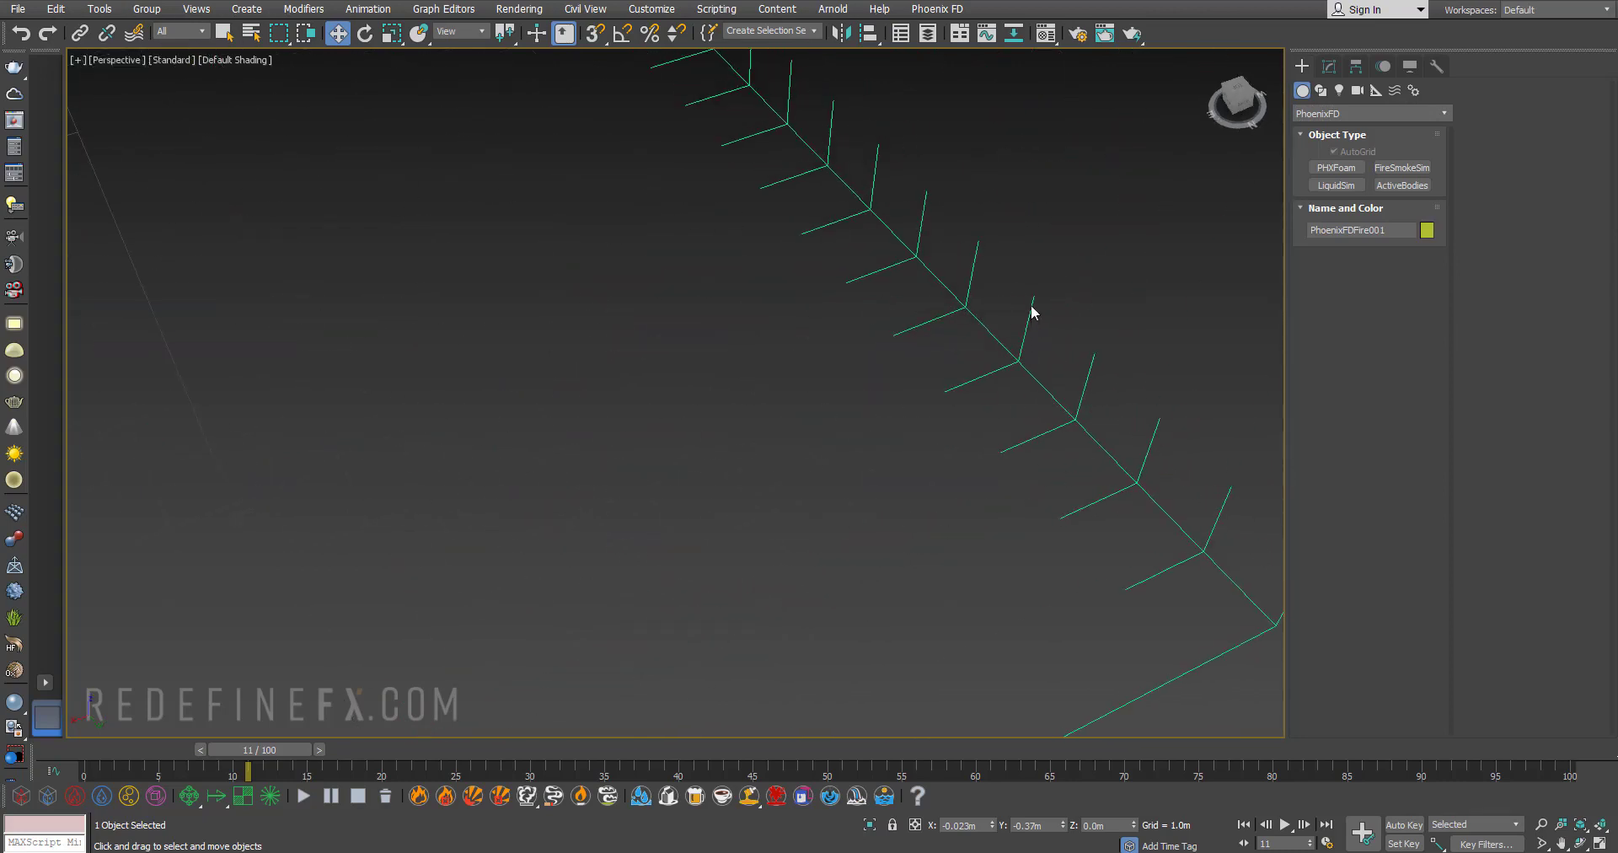
pyautogui.click(1357, 113)
pyautogui.click(1330, 125)
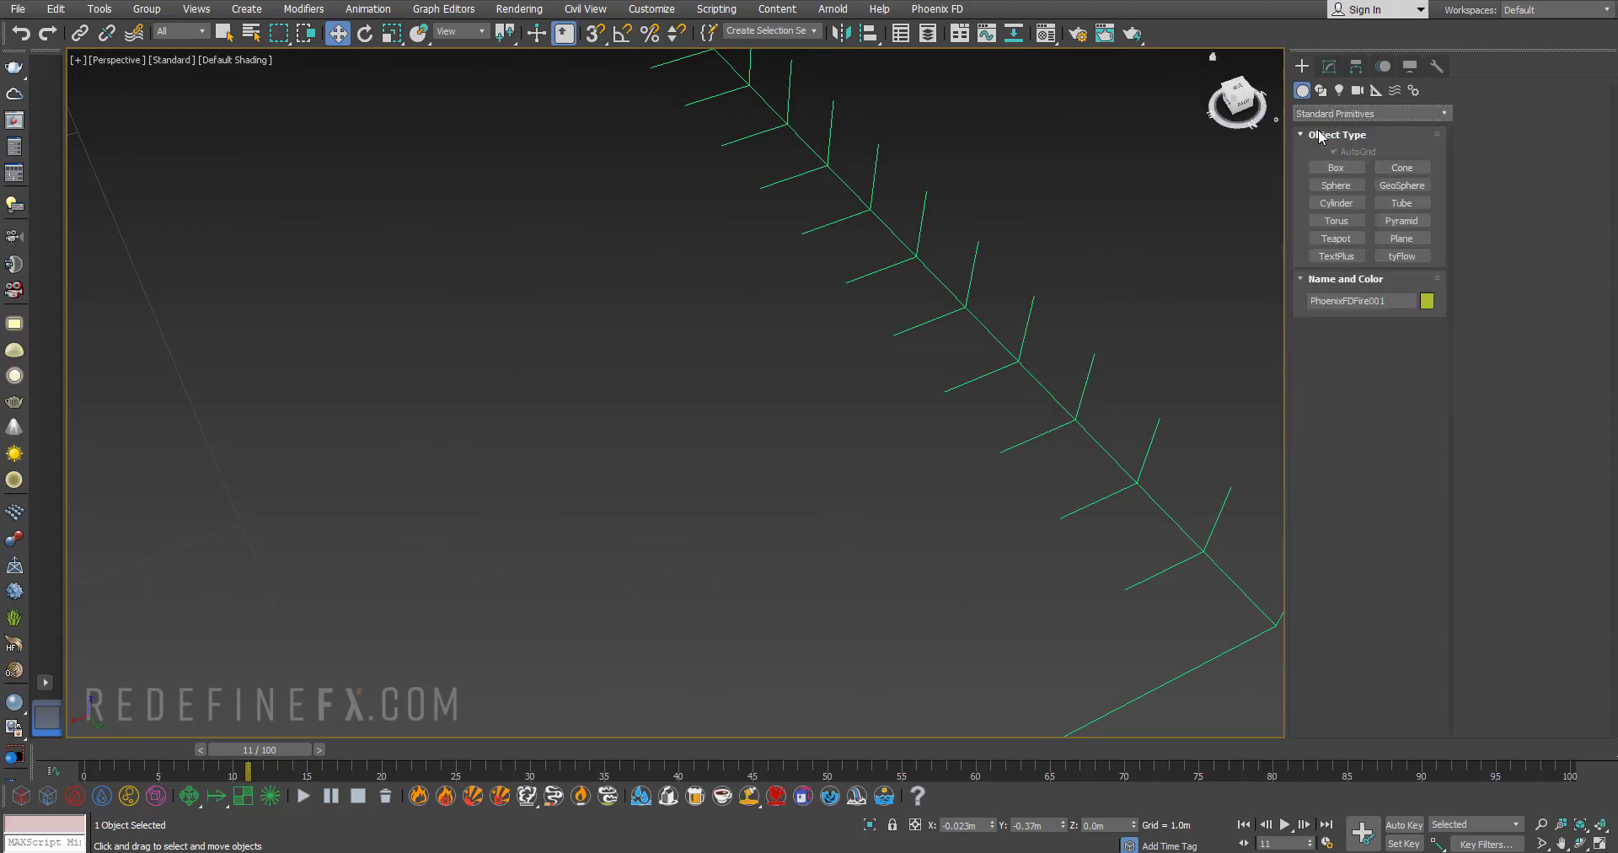
pyautogui.click(1337, 168)
pyautogui.moveTo(1020, 362); pyautogui.dragTo(1001, 445)
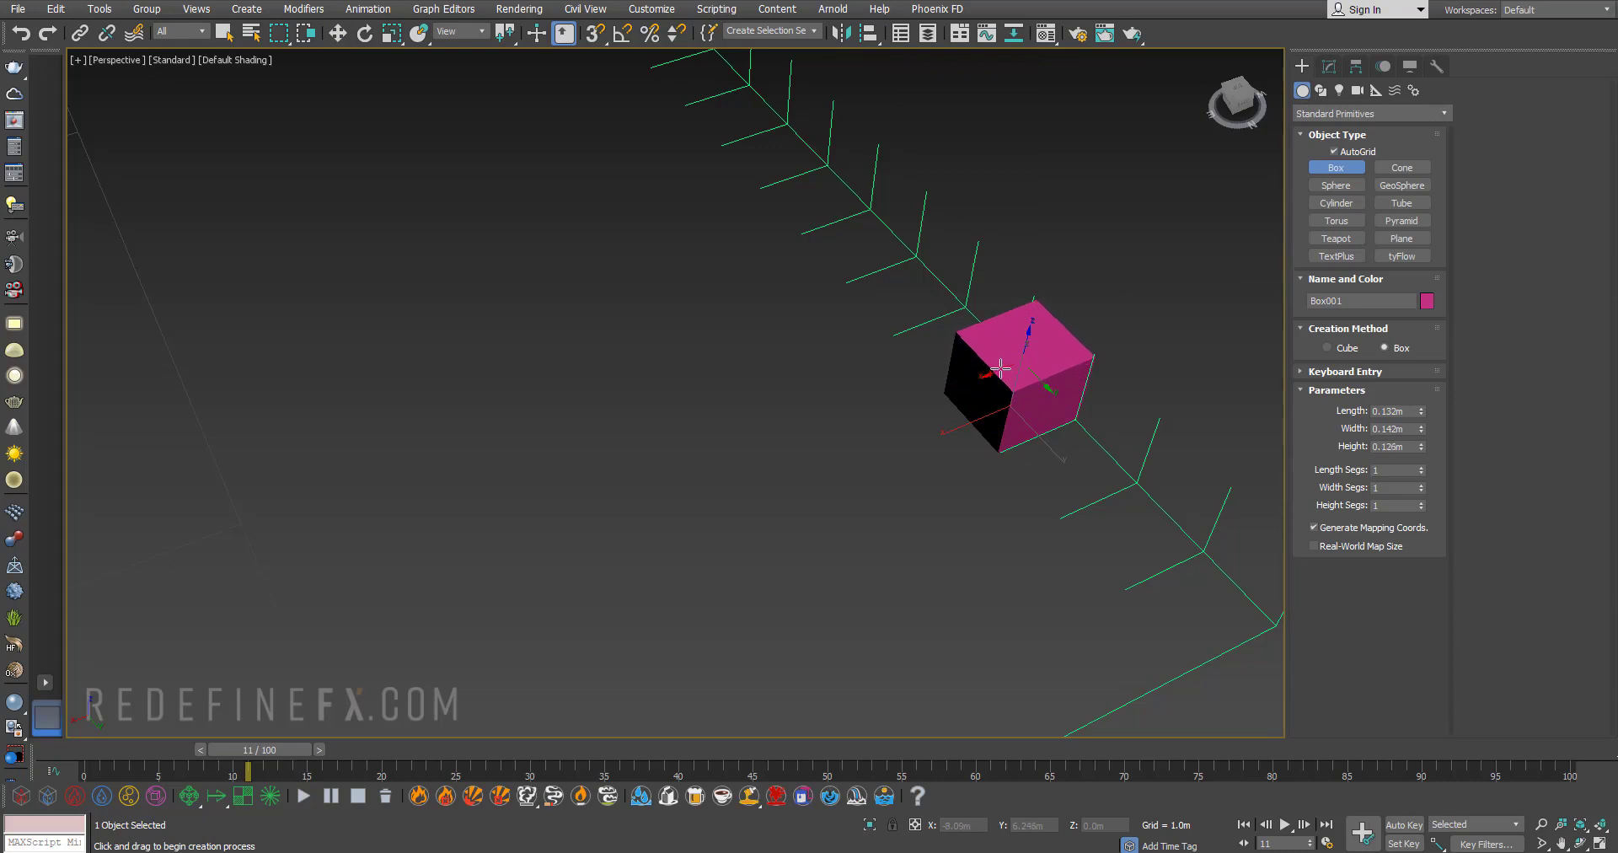
pyautogui.click(1000, 365)
pyautogui.press('w')
# - Copy the box into the neighbouring cell along the ruled edge and move both boxes toward the container's corner
pyautogui.keyDown('alt'); pyautogui.moveTo(1006, 354); pyautogui.dragTo(1131, 349, button='middle'); pyautogui.keyUp('alt')
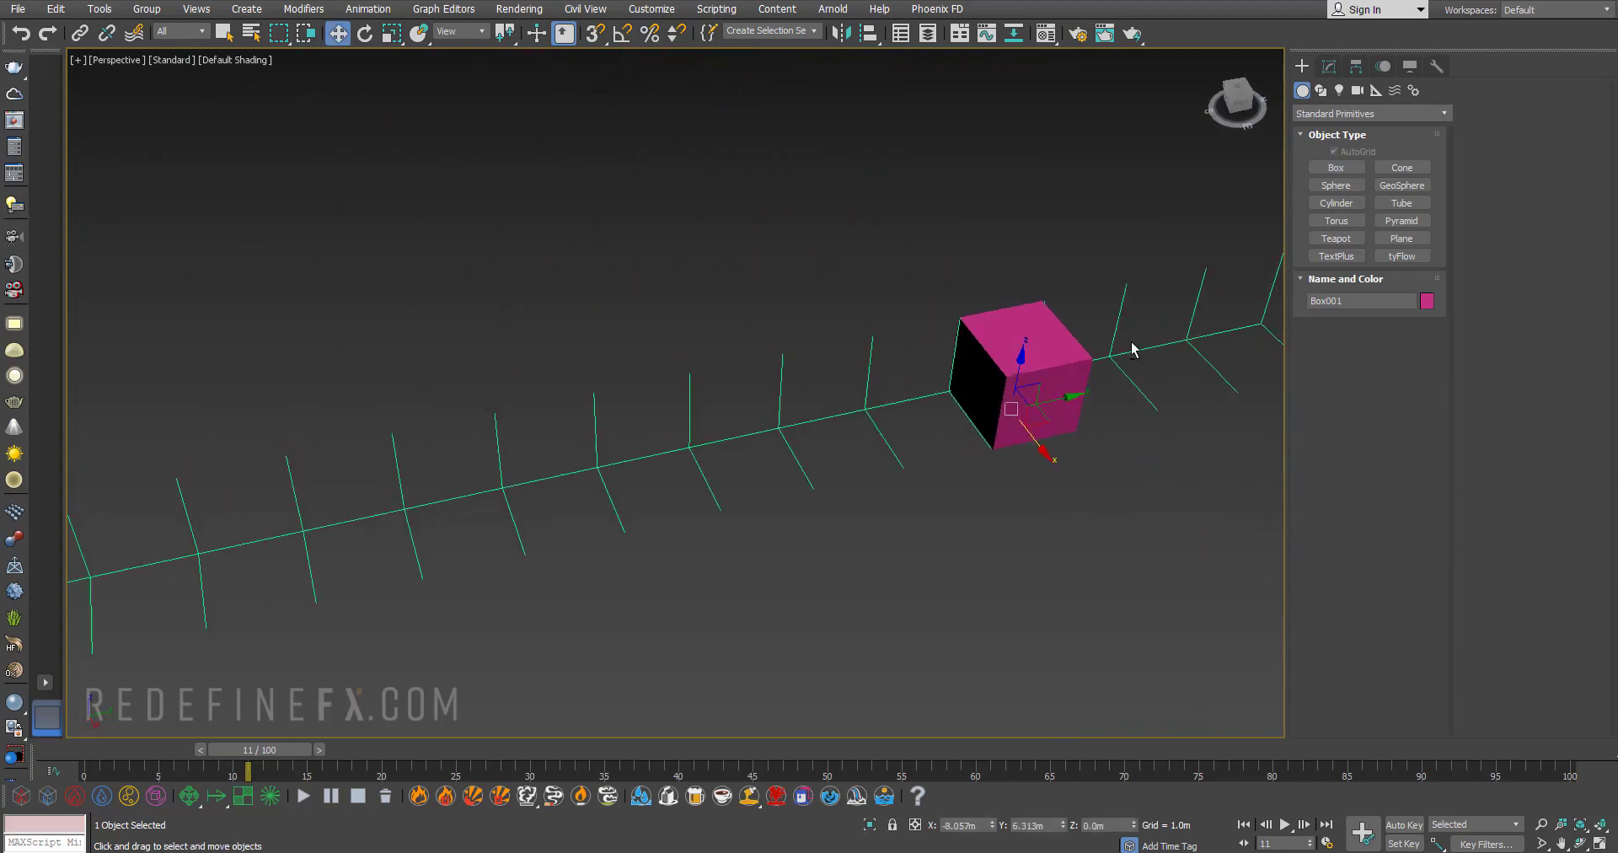
pyautogui.moveTo(1063, 399); pyautogui.dragTo(951, 432, button='middle')
pyautogui.keyDown('shift'); pyautogui.moveTo(936, 426); pyautogui.dragTo(857, 450); pyautogui.keyUp('shift')
pyautogui.click(810, 498)
pyautogui.keyDown('ctrl'); pyautogui.click(922, 430); pyautogui.keyUp('ctrl')
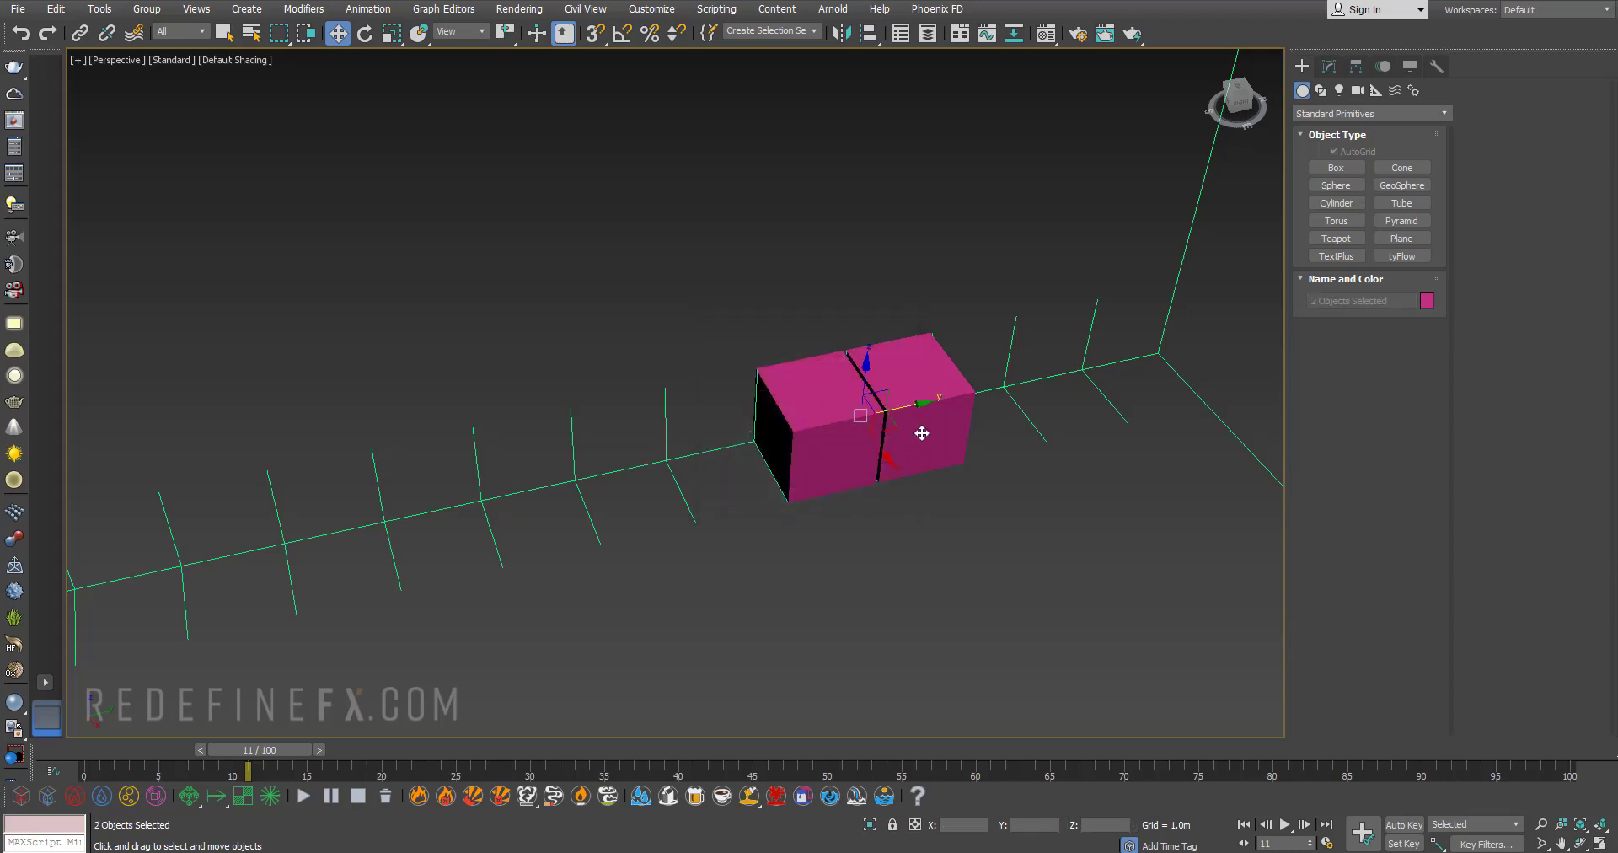
pyautogui.moveTo(895, 415); pyautogui.dragTo(1154, 347)
pyautogui.moveTo(1075, 349); pyautogui.dragTo(953, 389, button='middle')
# - Copy the corner box once along the adjacent bottom edge and once straight up to show cells in all three directions
pyautogui.click(856, 389)
pyautogui.keyDown('shift'); pyautogui.moveTo(890, 402); pyautogui.dragTo(986, 427); pyautogui.keyUp('shift')
pyautogui.click(811, 499)
pyautogui.click(852, 339)
pyautogui.moveTo(852, 339)
pyautogui.keyDown('shift'); pyautogui.mouseDown()
pyautogui.moveTo(856, 256)
pyautogui.moveTo(855, 271)
pyautogui.mouseUp(); pyautogui.keyUp('shift')
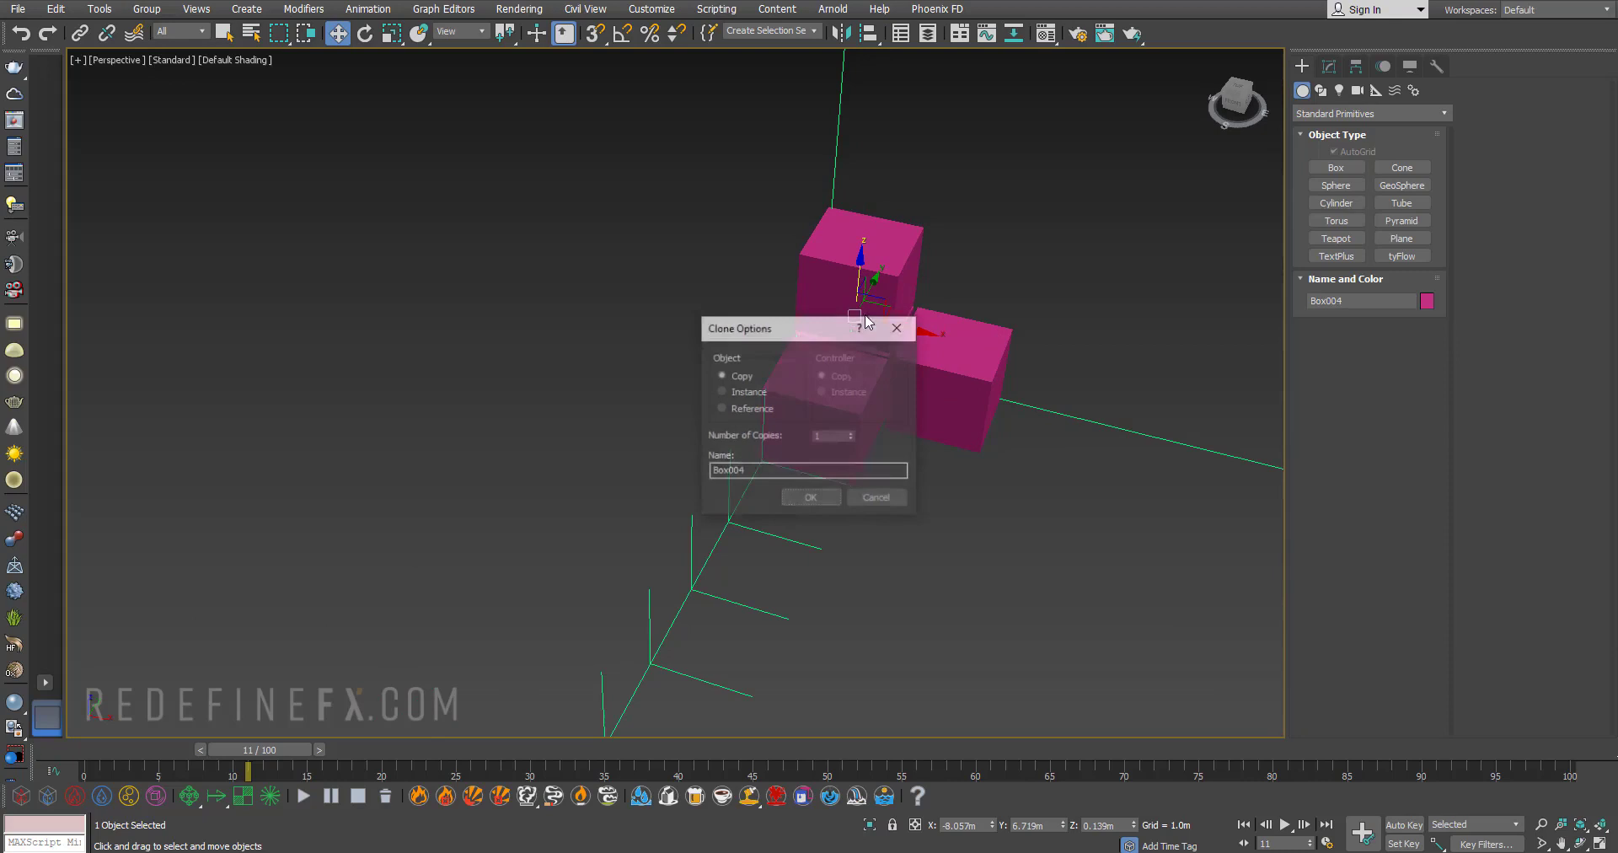
pyautogui.click(811, 499)
# - Reduce the fire container's grid cell size to 0.066 m
pyautogui.scroll(-10, 893, 492)
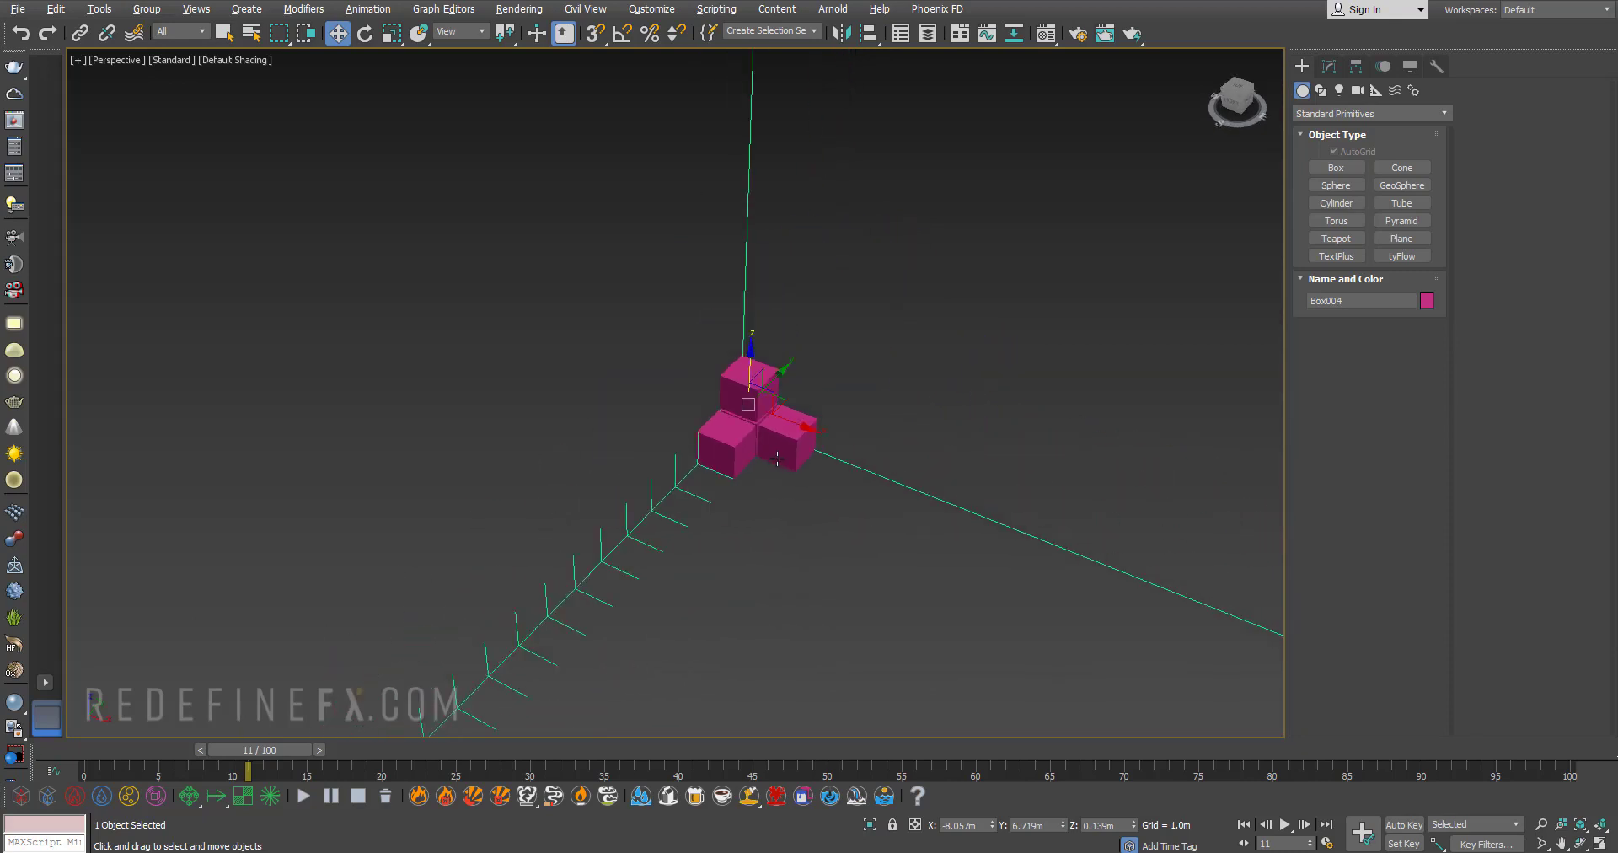
pyautogui.scroll(5, 775, 476)
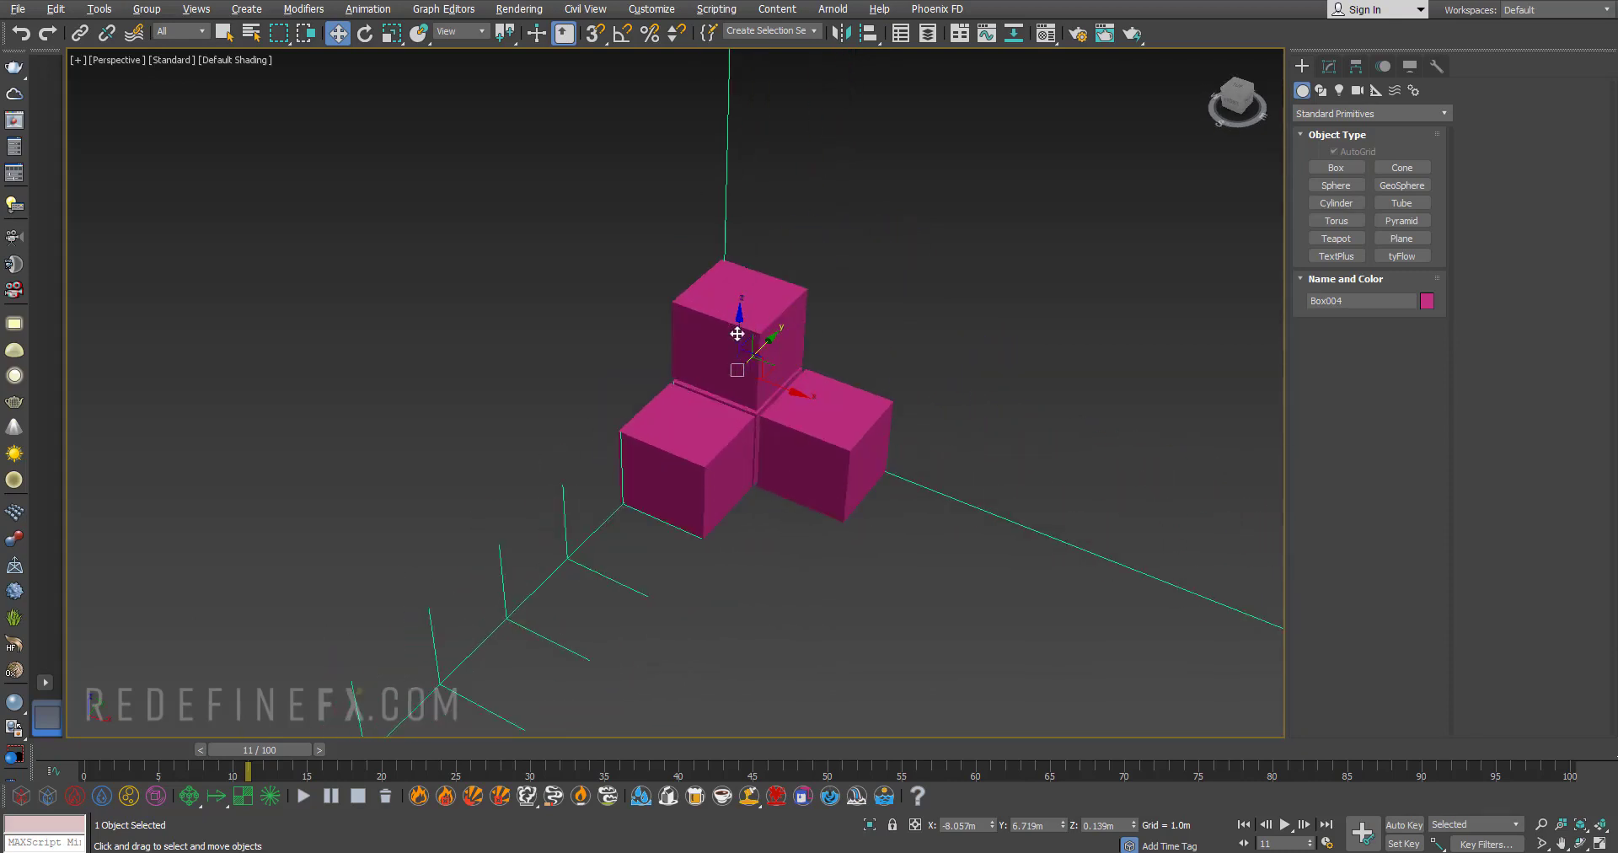
pyautogui.scroll(4, 742, 341)
pyautogui.click(1330, 66)
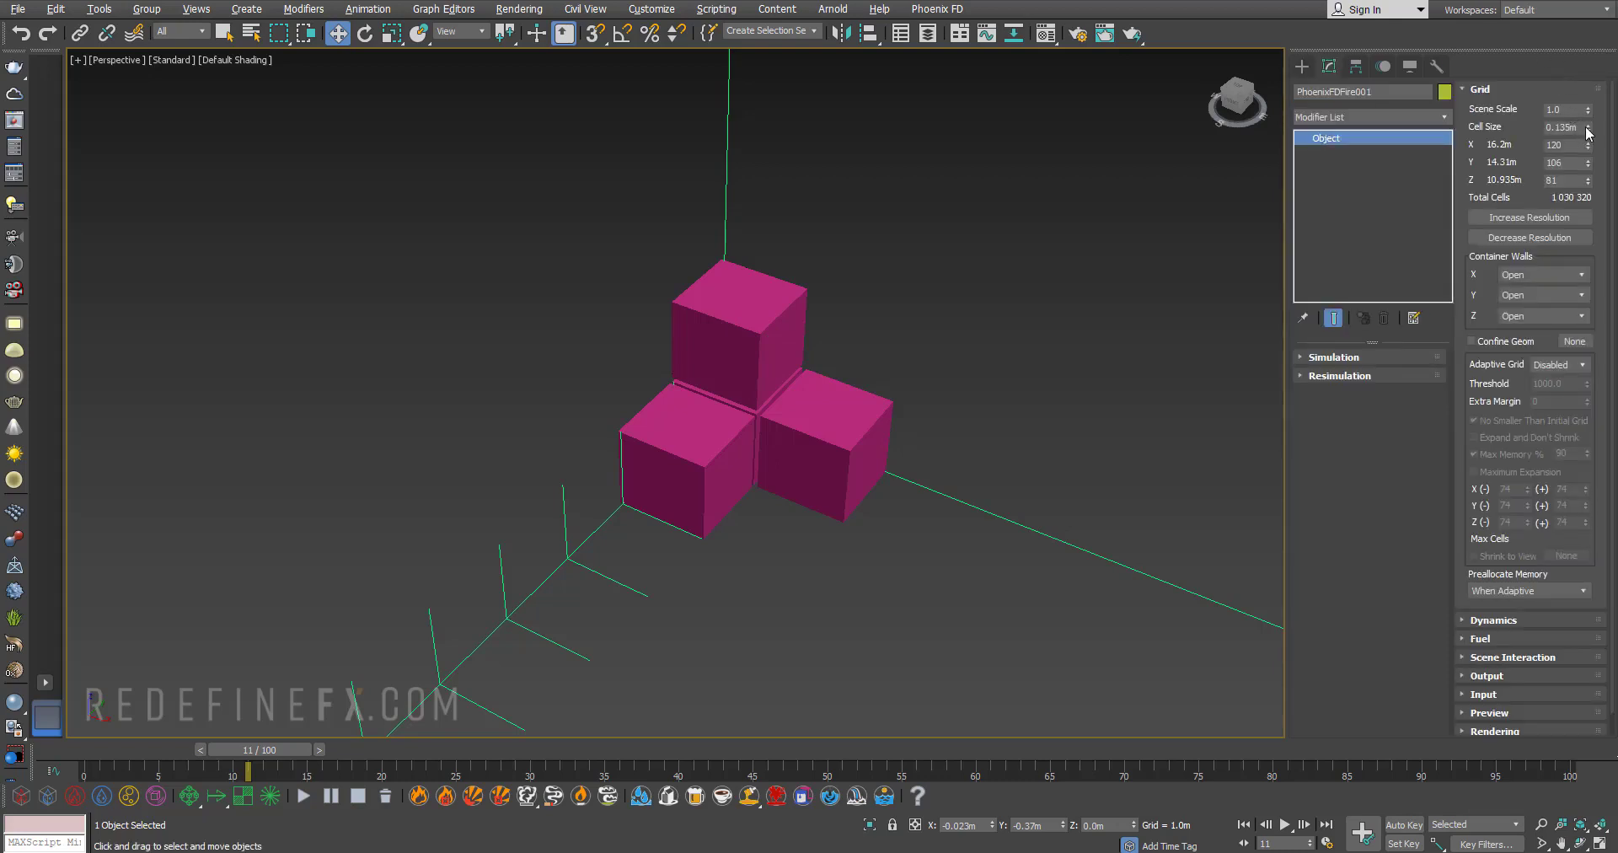
pyautogui.moveTo(1589, 132); pyautogui.dragTo(1587, 165)
# - Scale the box beside the corner box on the ruled edge down uniformly to roughly one of the finer grid cells
pyautogui.scroll(5, 809, 408)
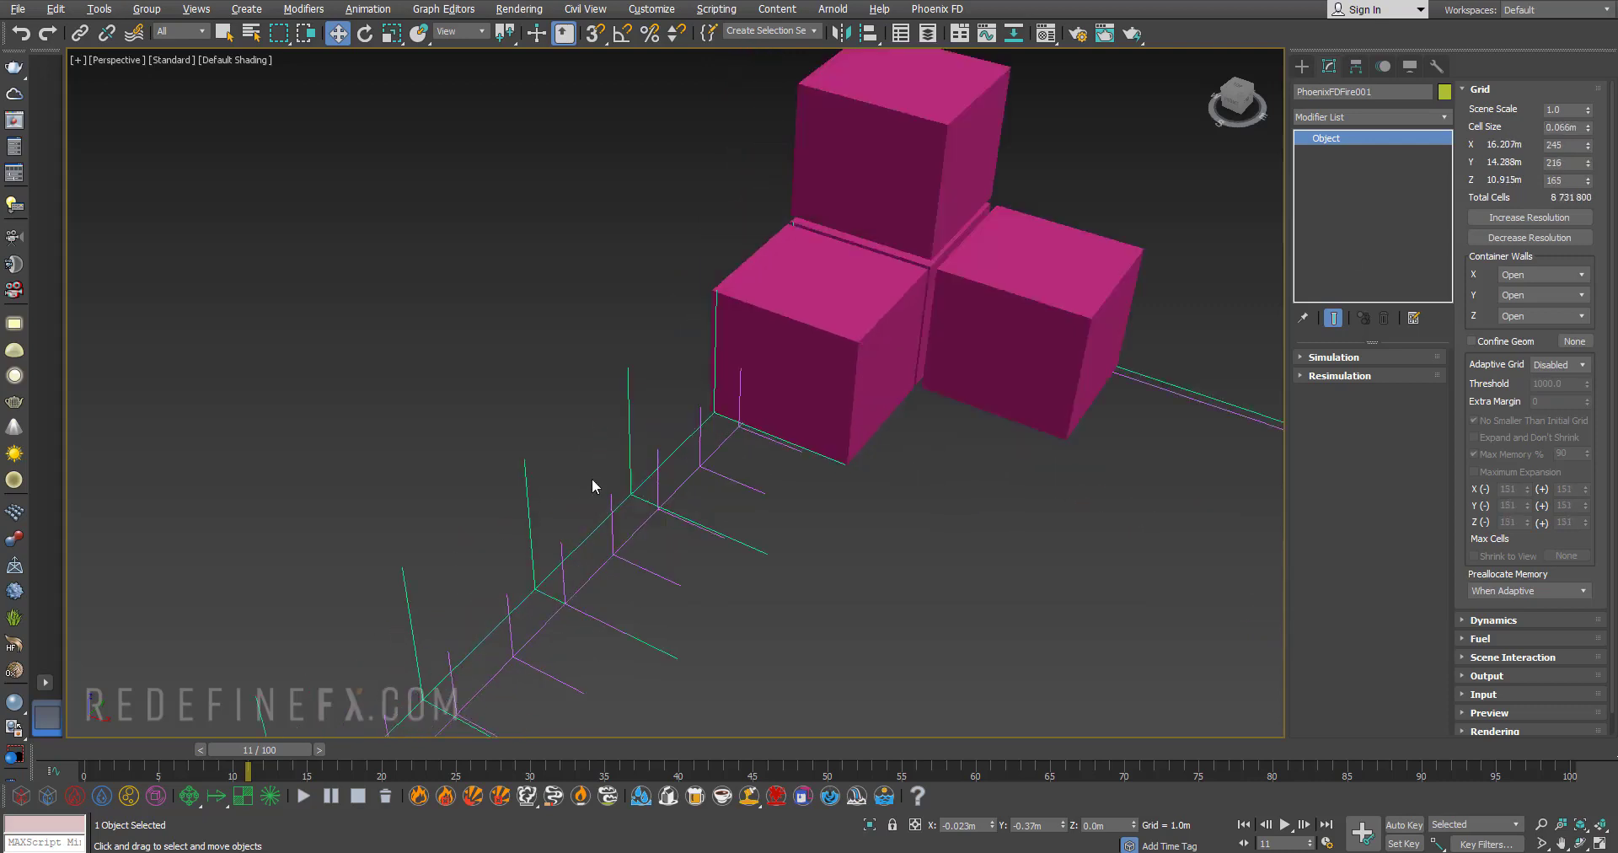
pyautogui.scroll(2, 592, 486)
pyautogui.click(932, 332)
pyautogui.scroll(3, 963, 353)
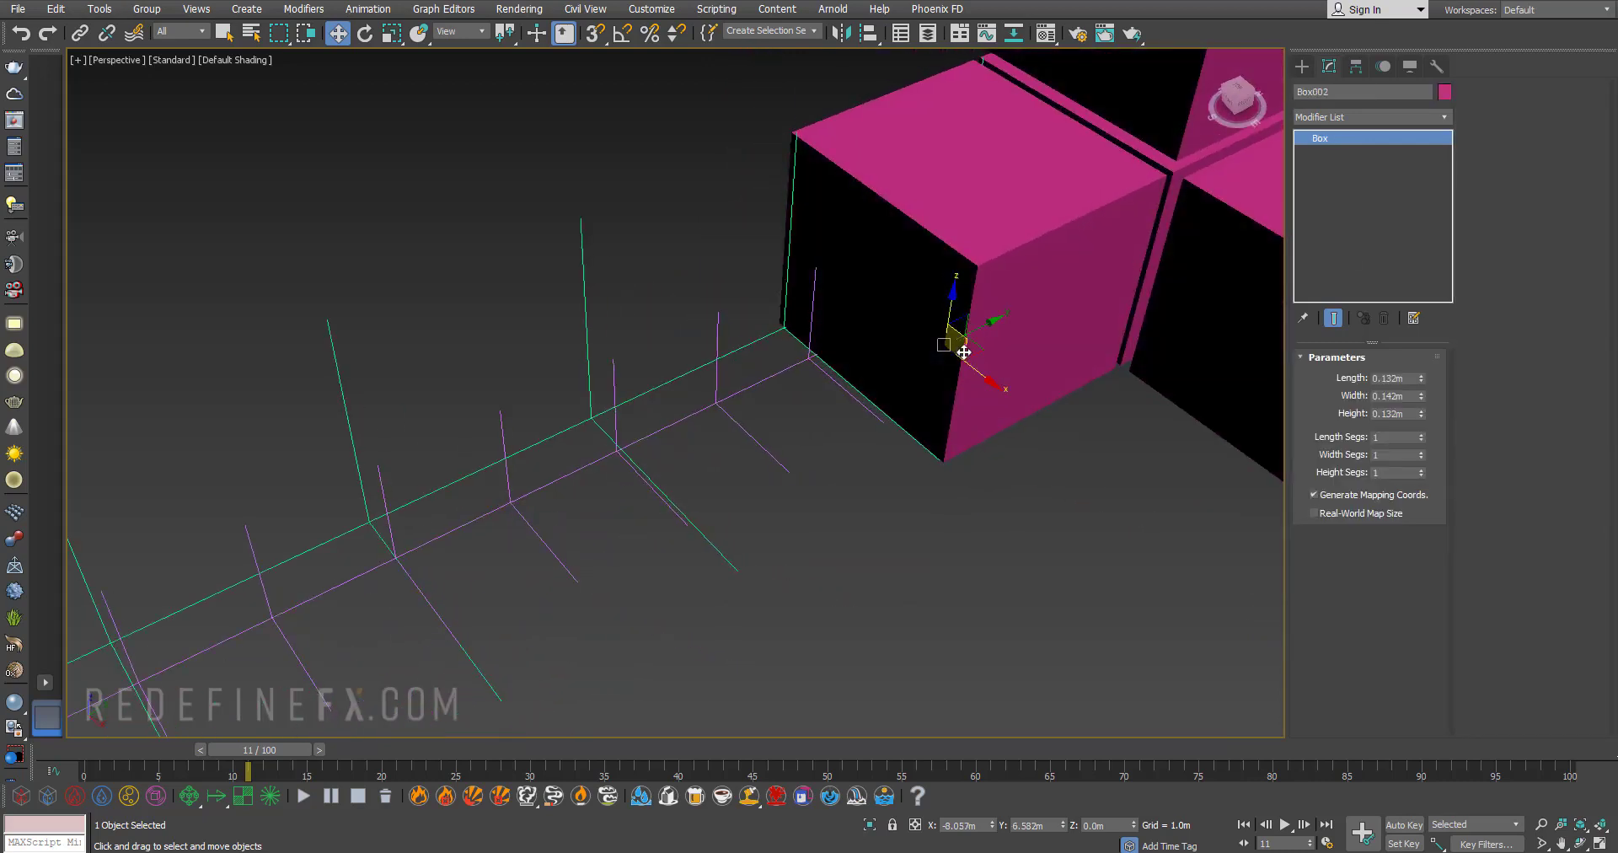
pyautogui.press('r')
pyautogui.moveTo(946, 343); pyautogui.dragTo(990, 481)
pyautogui.press('w')
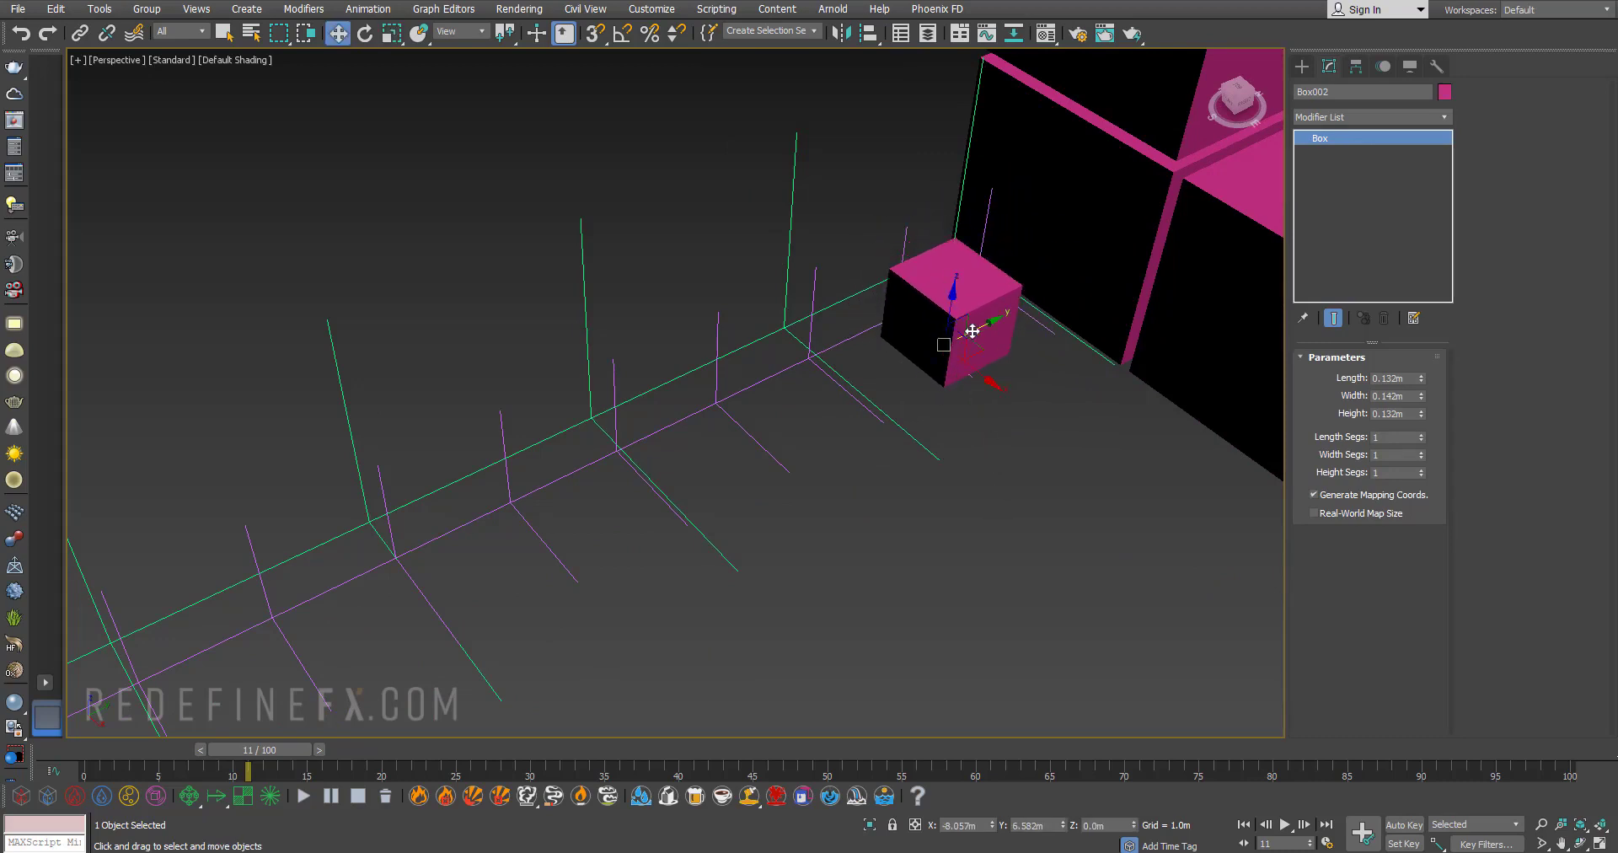
# - Copy the small box twice along the container's ruled bottom edge, one grid cell apart
pyautogui.moveTo(972, 332)
pyautogui.mouseDown()
pyautogui.moveTo(831, 375)
pyautogui.moveTo(814, 420)
pyautogui.moveTo(762, 408)
pyautogui.moveTo(610, 466)
pyautogui.moveTo(639, 473)
pyautogui.mouseUp()
pyautogui.press('Return')
pyautogui.click(811, 501)
pyautogui.scroll(-4, 838, 355)
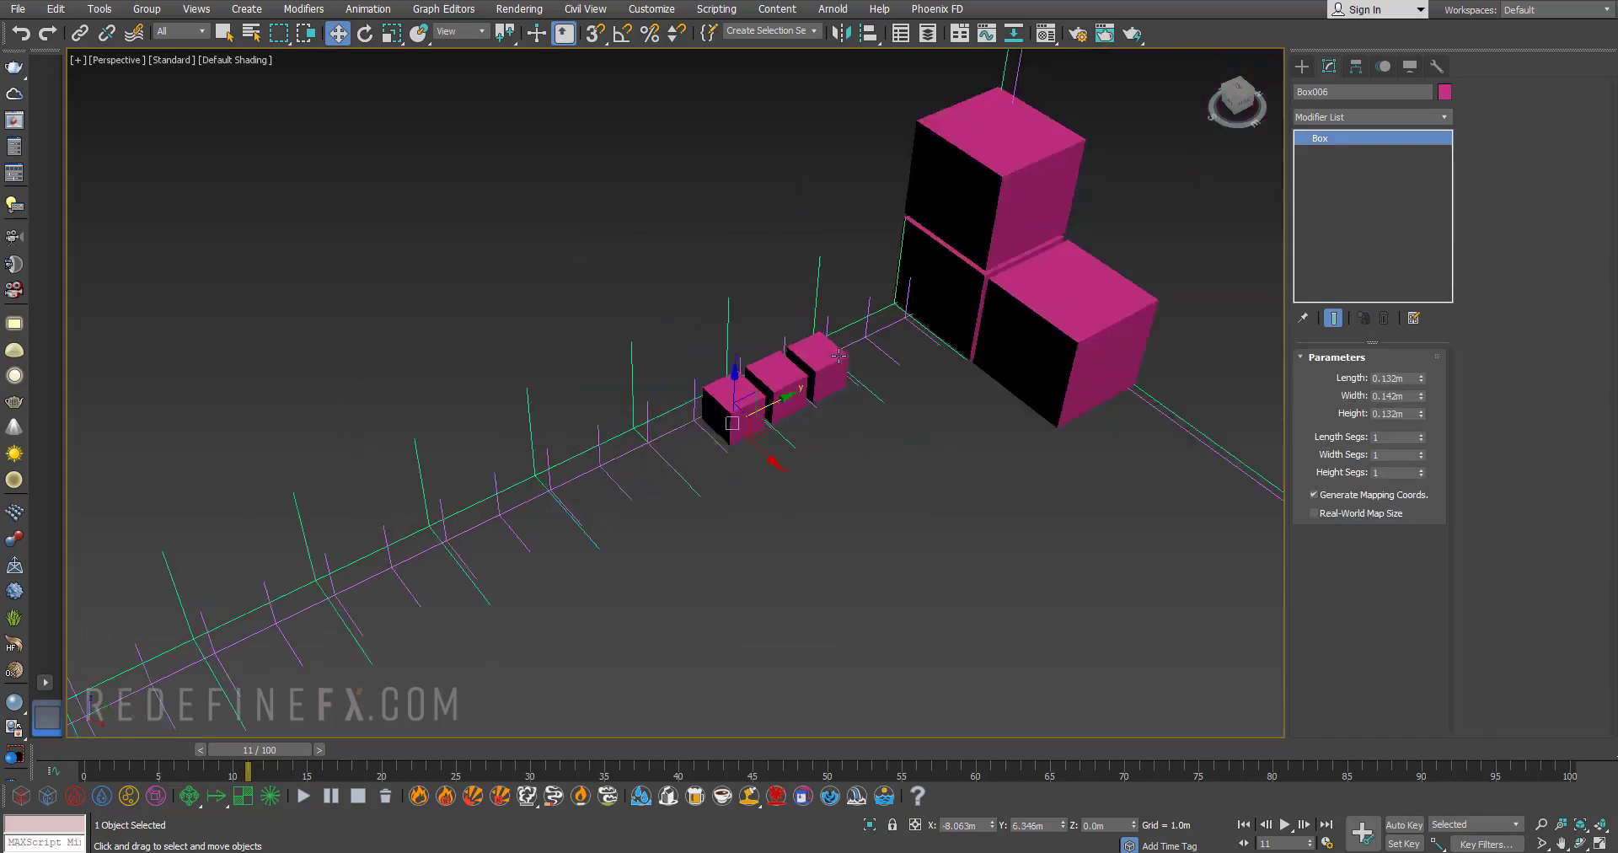
# - Bring the whole simulation container into view and select the fire simulator
pyautogui.scroll(-10, 838, 355)
pyautogui.keyDown('alt'); pyautogui.moveTo(946, 337); pyautogui.dragTo(733, 339, button='middle'); pyautogui.keyUp('alt')
pyautogui.moveTo(793, 347); pyautogui.dragTo(858, 472, button='middle')
pyautogui.keyDown('alt'); pyautogui.moveTo(843, 438); pyautogui.dragTo(877, 427, button='middle'); pyautogui.keyUp('alt')
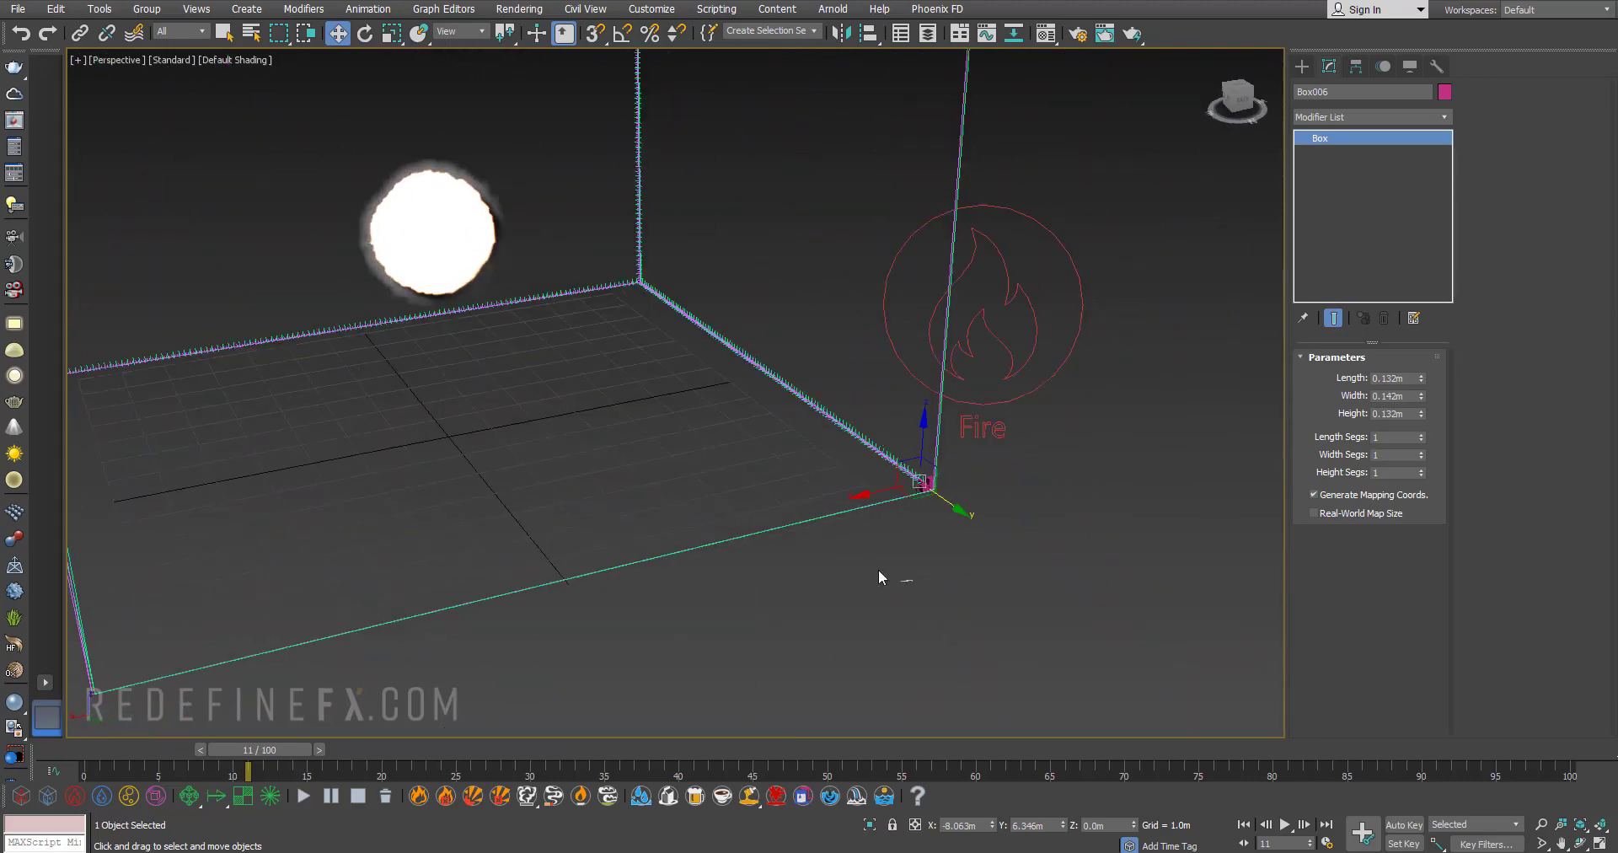
pyautogui.moveTo(748, 505); pyautogui.dragTo(742, 508)
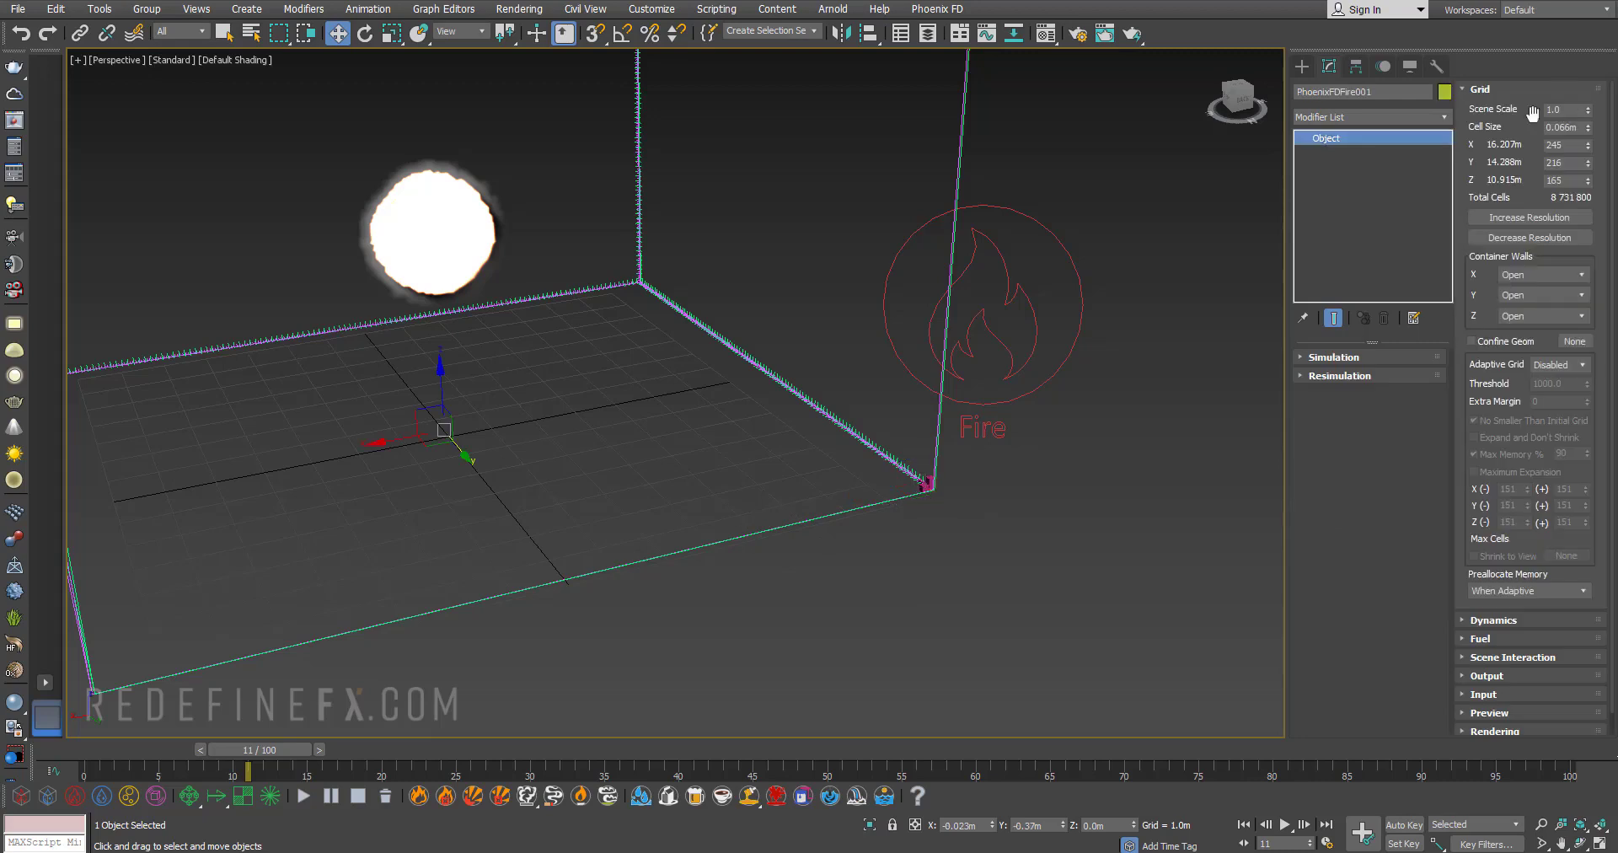
pyautogui.moveTo(563, 255); pyautogui.dragTo(647, 318, button='middle')
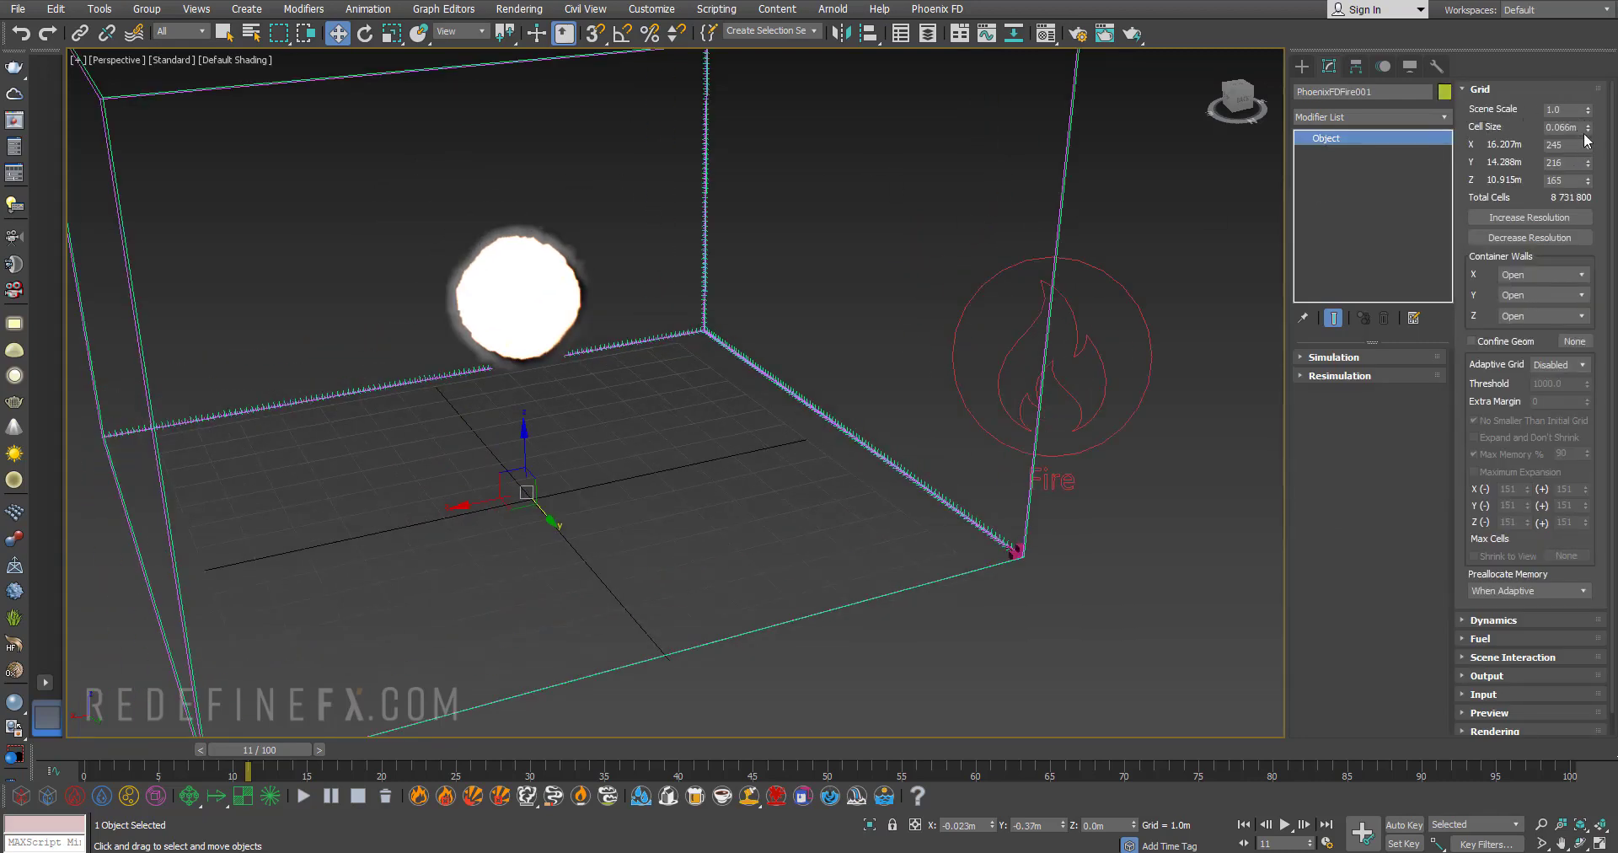
# - Try finer and coarser grid resolutions on the container, with cell sizes of 0.034 m, 0.083 m, 0.075 m and 0.1 m
pyautogui.click(1517, 218)
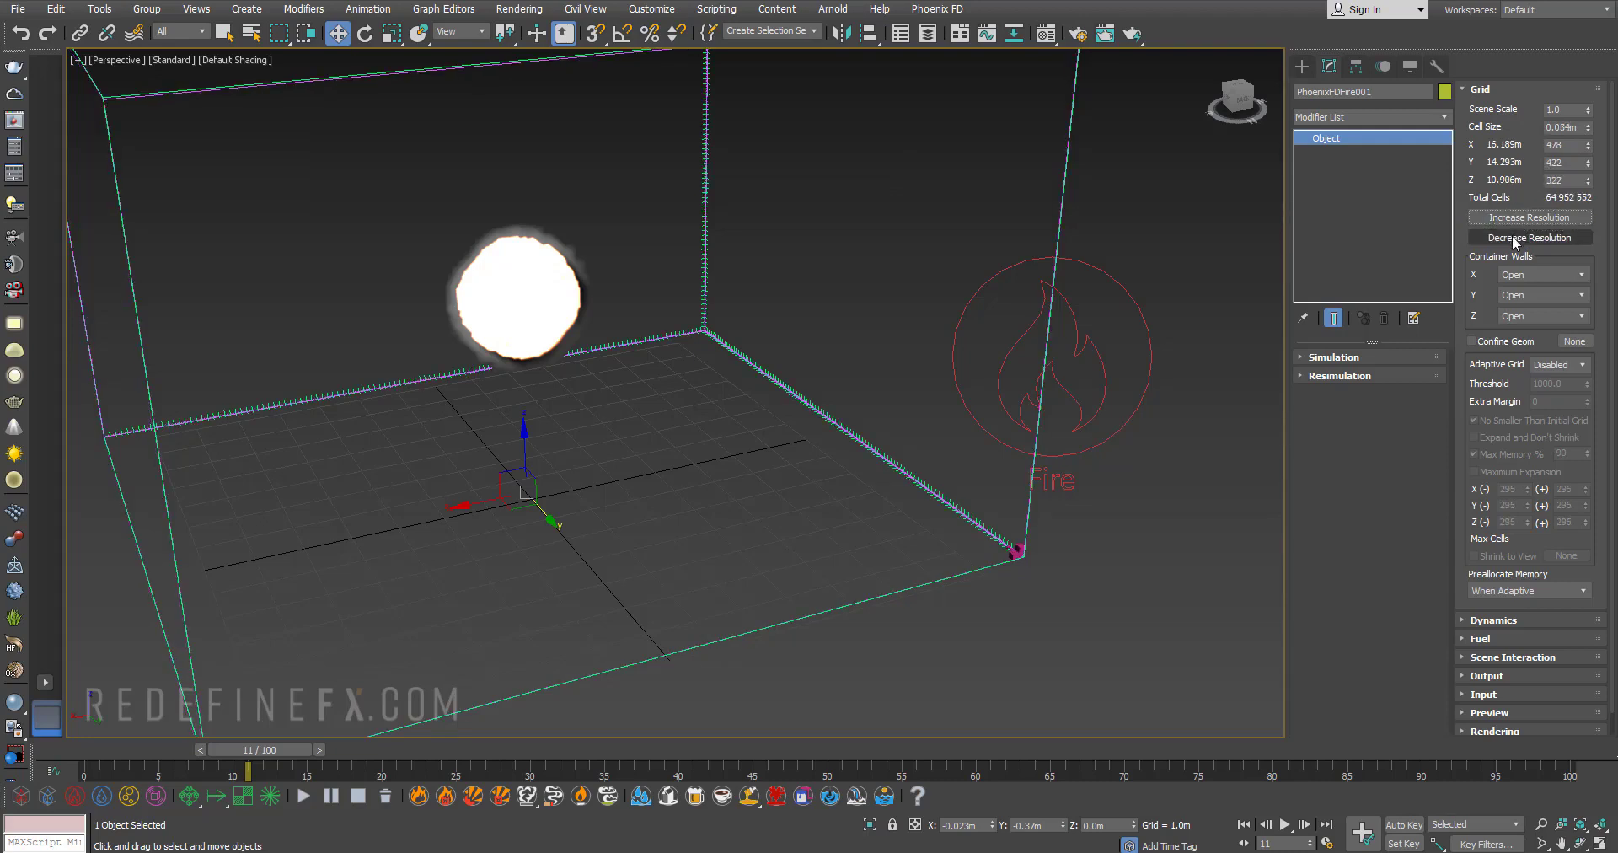
pyautogui.click(1527, 238)
pyautogui.click(1527, 239)
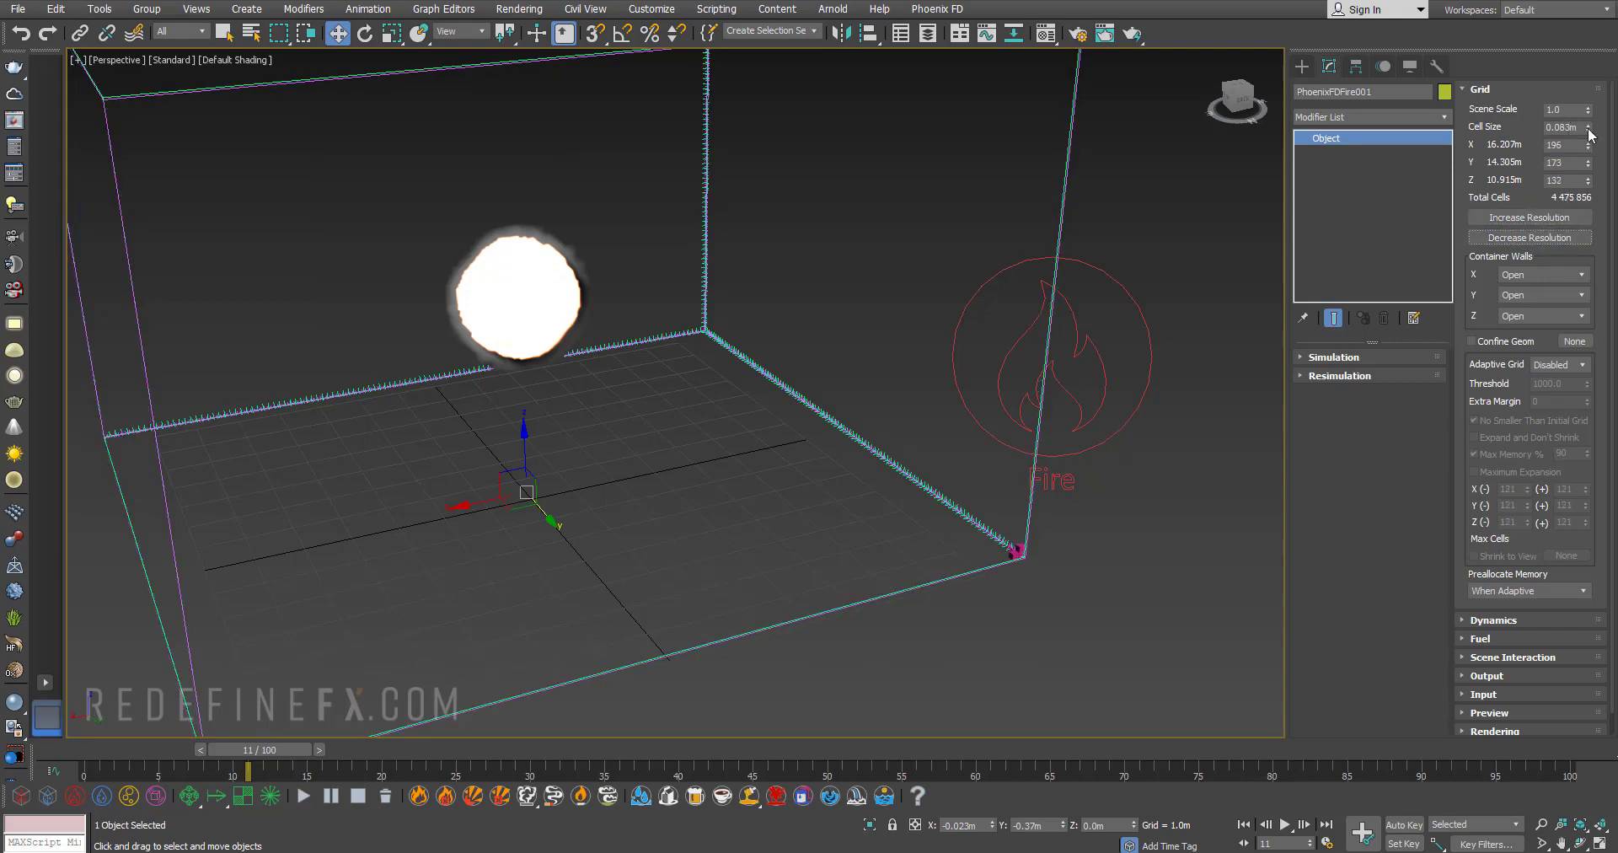
pyautogui.moveTo(1591, 135); pyautogui.dragTo(1591, 132)
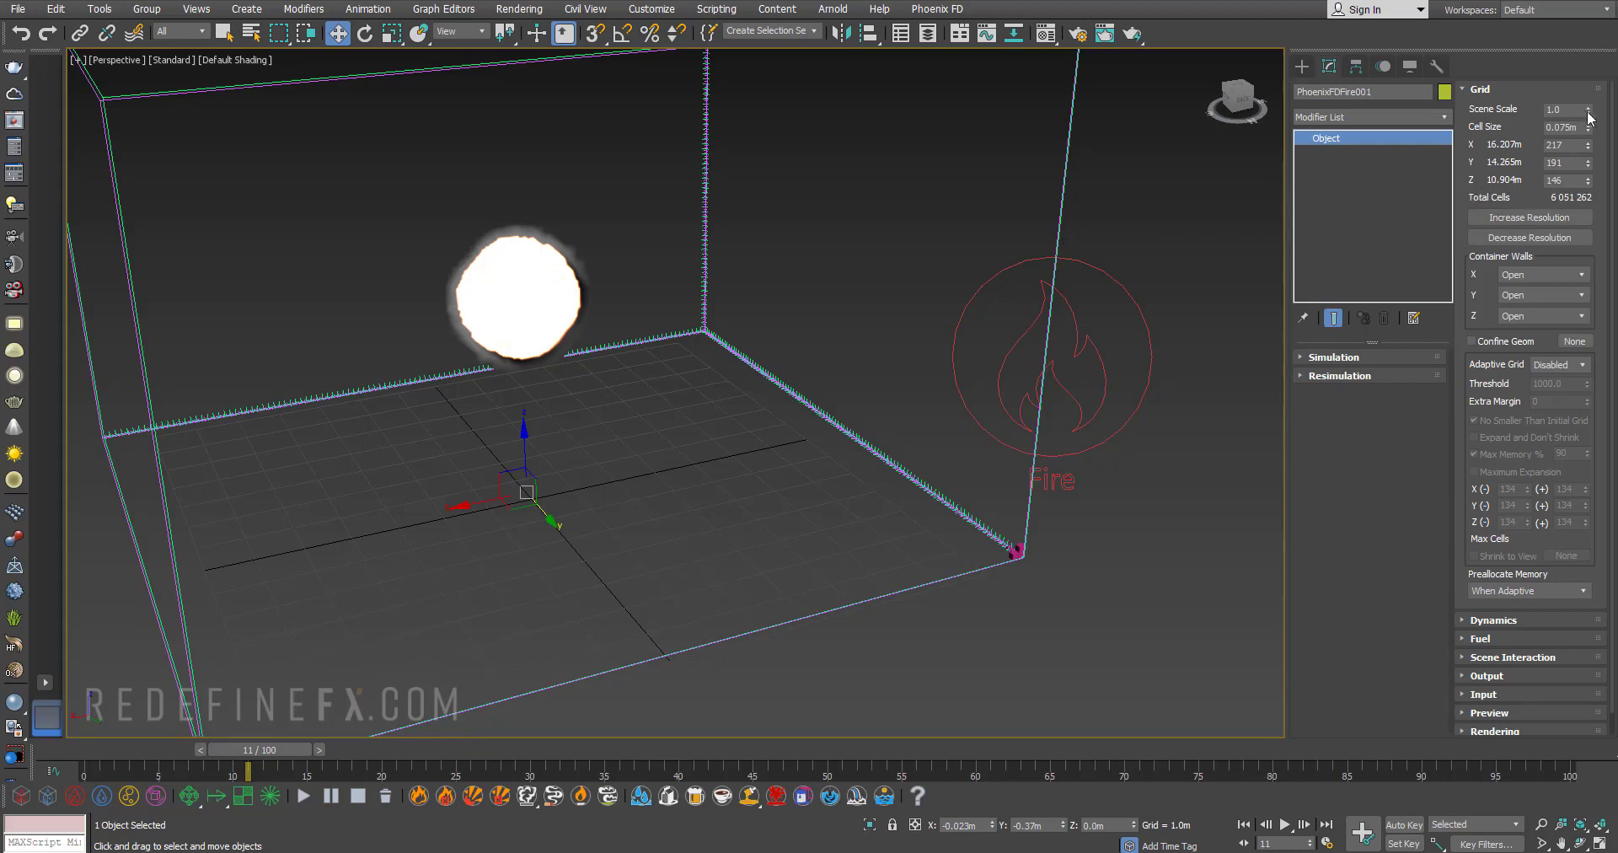
pyautogui.moveTo(1589, 130); pyautogui.dragTo(1592, 108)
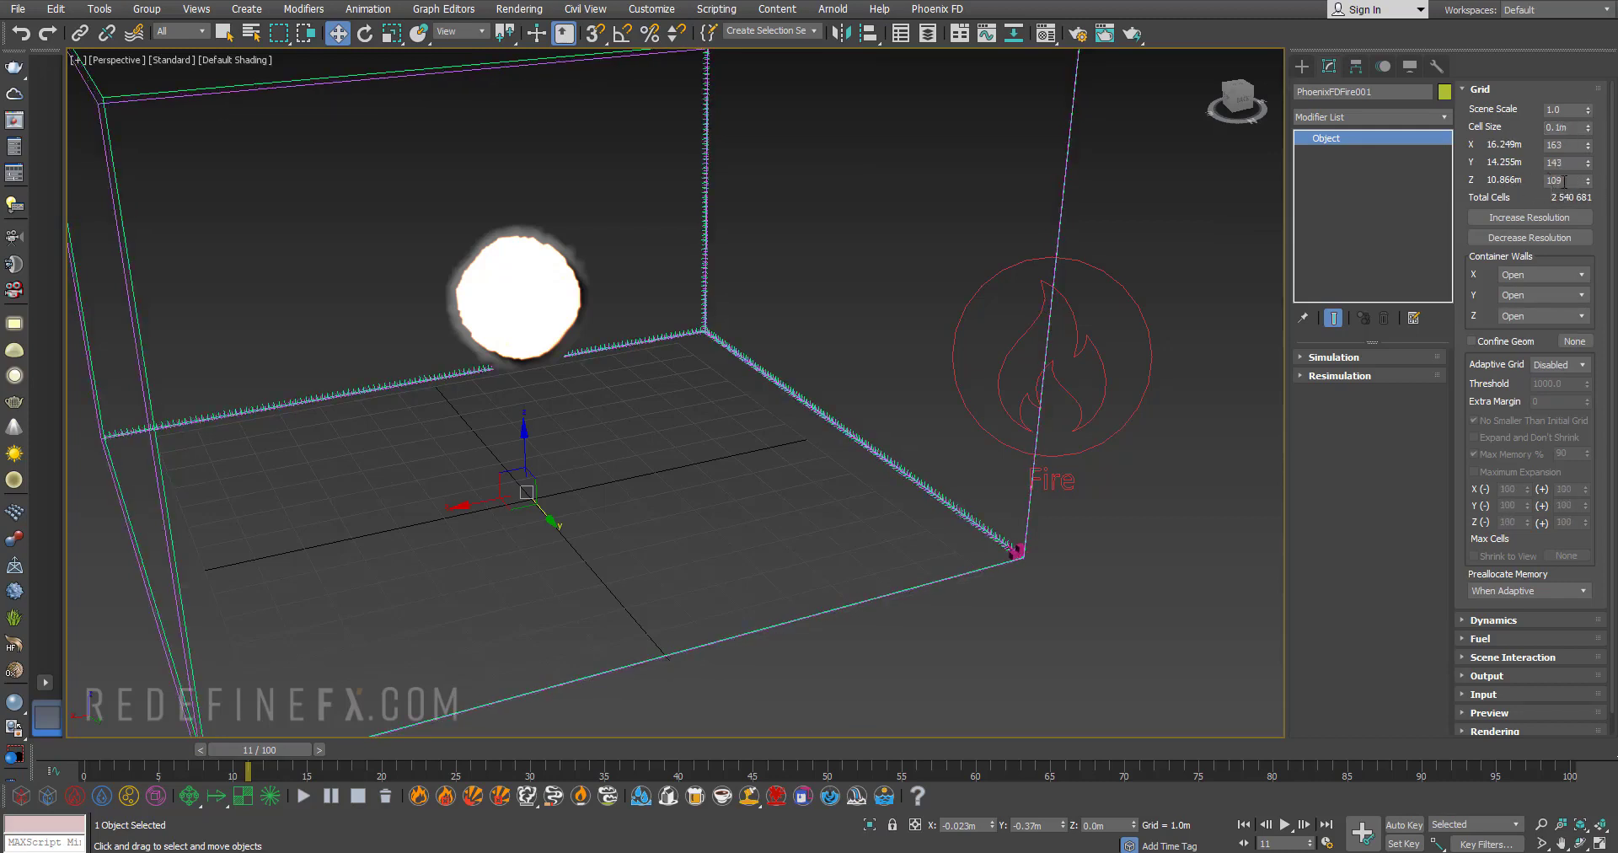
# - Set the fire container's grid cell size to 0.127 m
pyautogui.press('z')
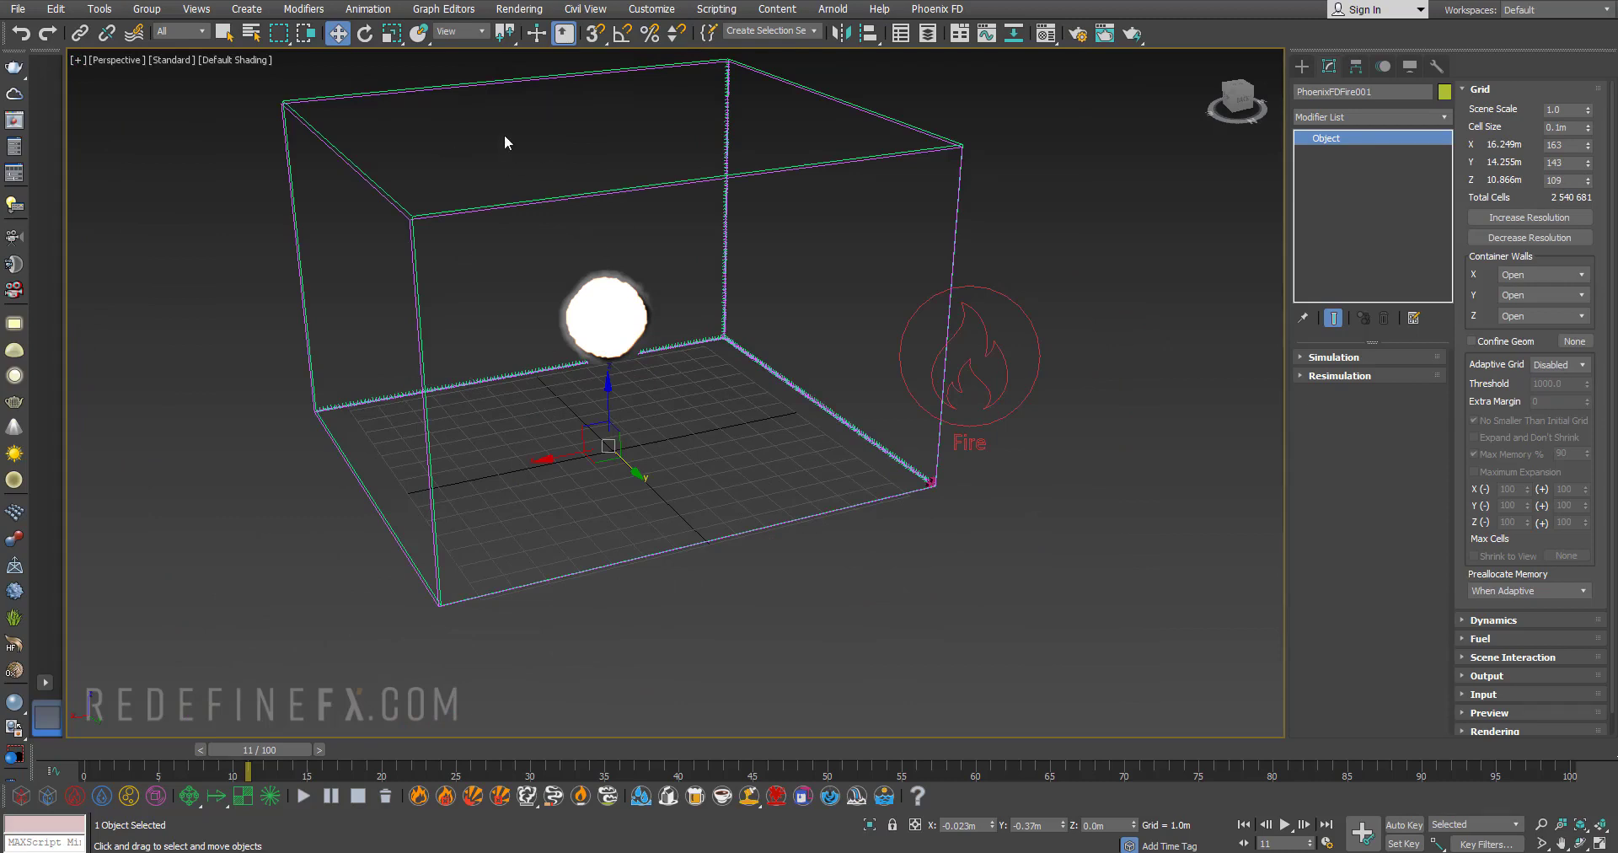
pyautogui.moveTo(856, 175); pyautogui.dragTo(917, 222, button='middle')
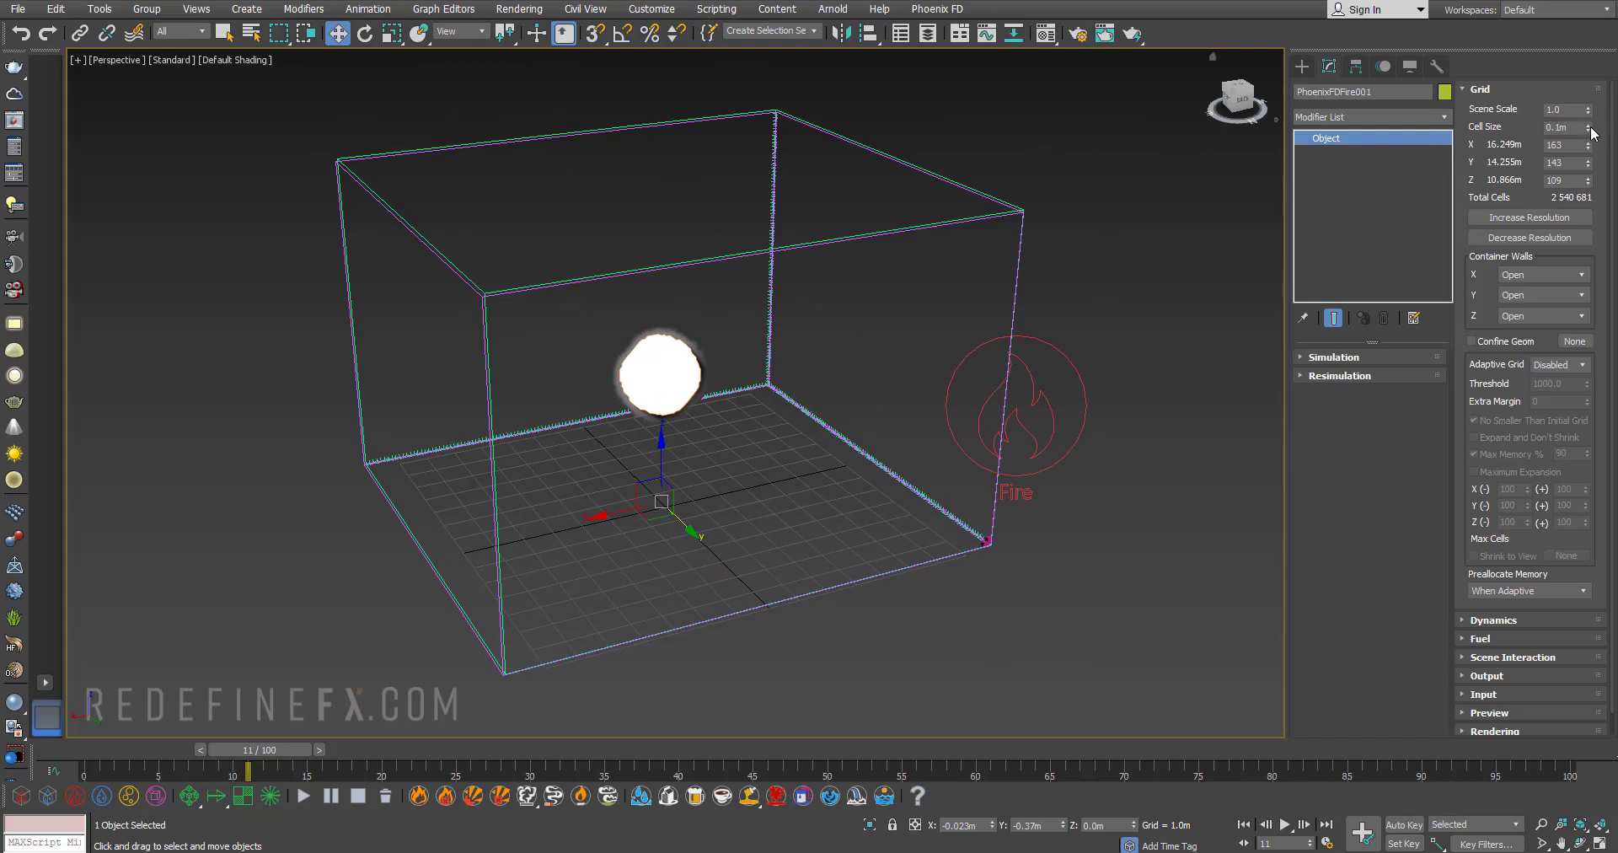
pyautogui.moveTo(1588, 126); pyautogui.dragTo(1596, 145)
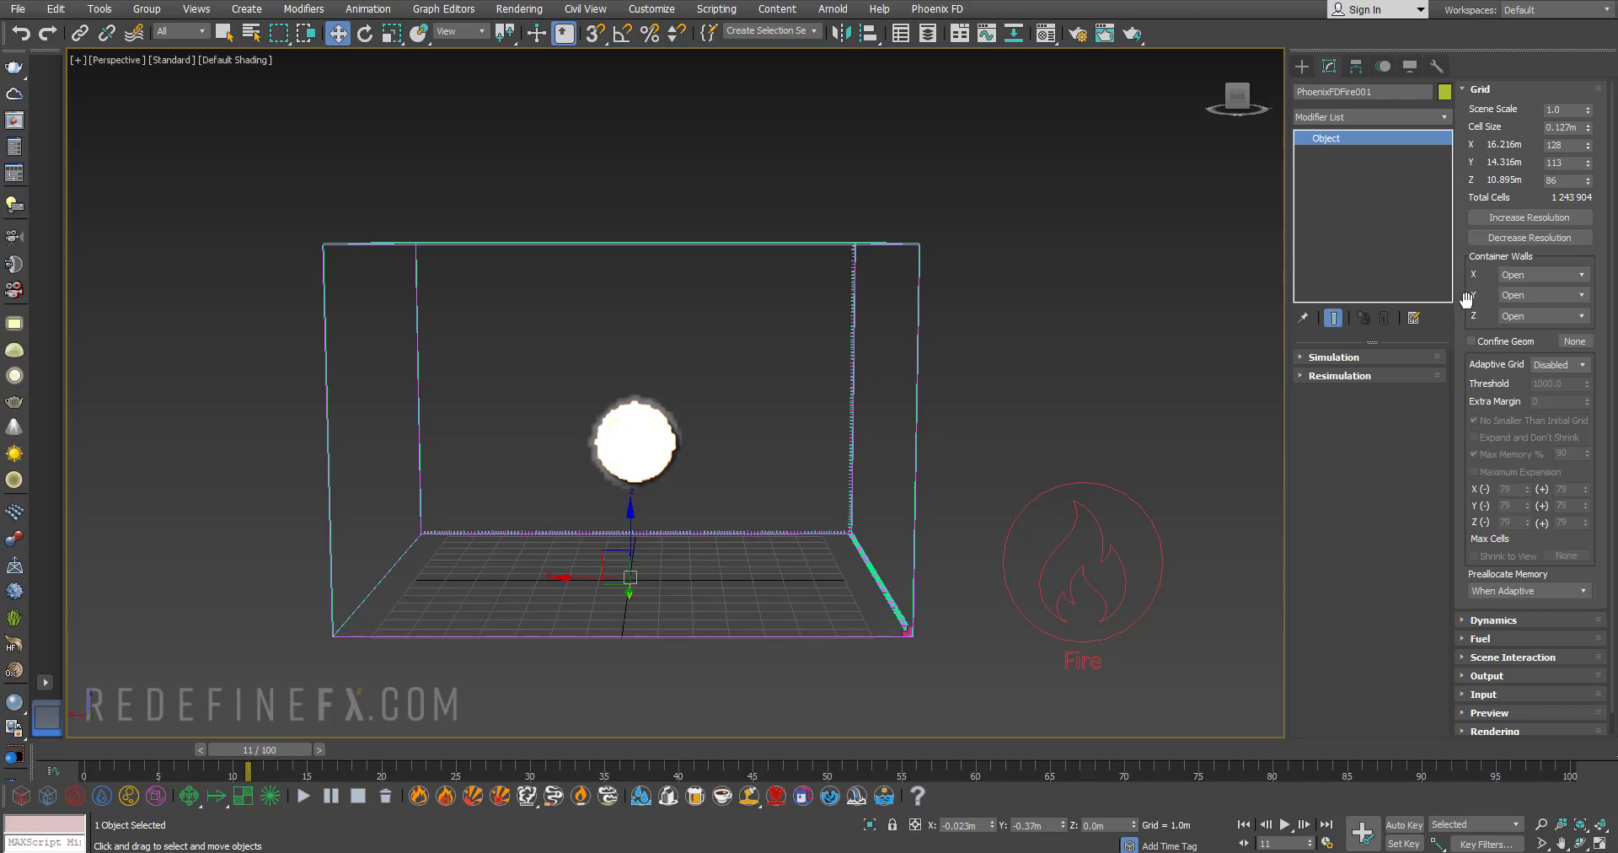
# - Run the fire simulation to about frame 40 while viewing the container from the side, and stop it
pyautogui.keyDown('alt'); pyautogui.moveTo(745, 392); pyautogui.dragTo(581, 284, button='middle'); pyautogui.keyUp('alt')
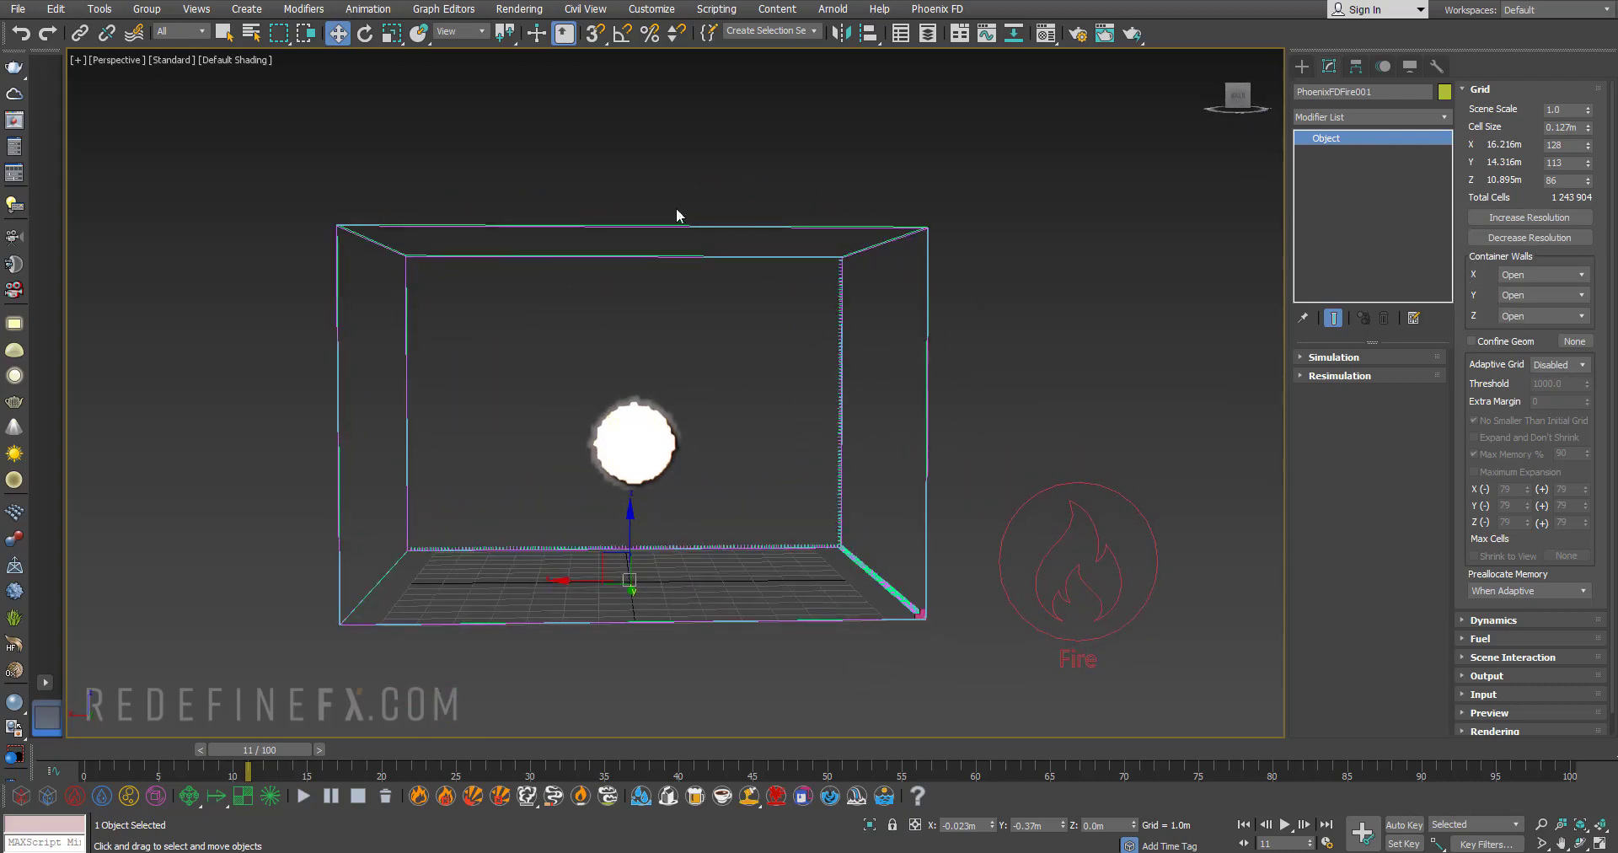
pyautogui.click(304, 795)
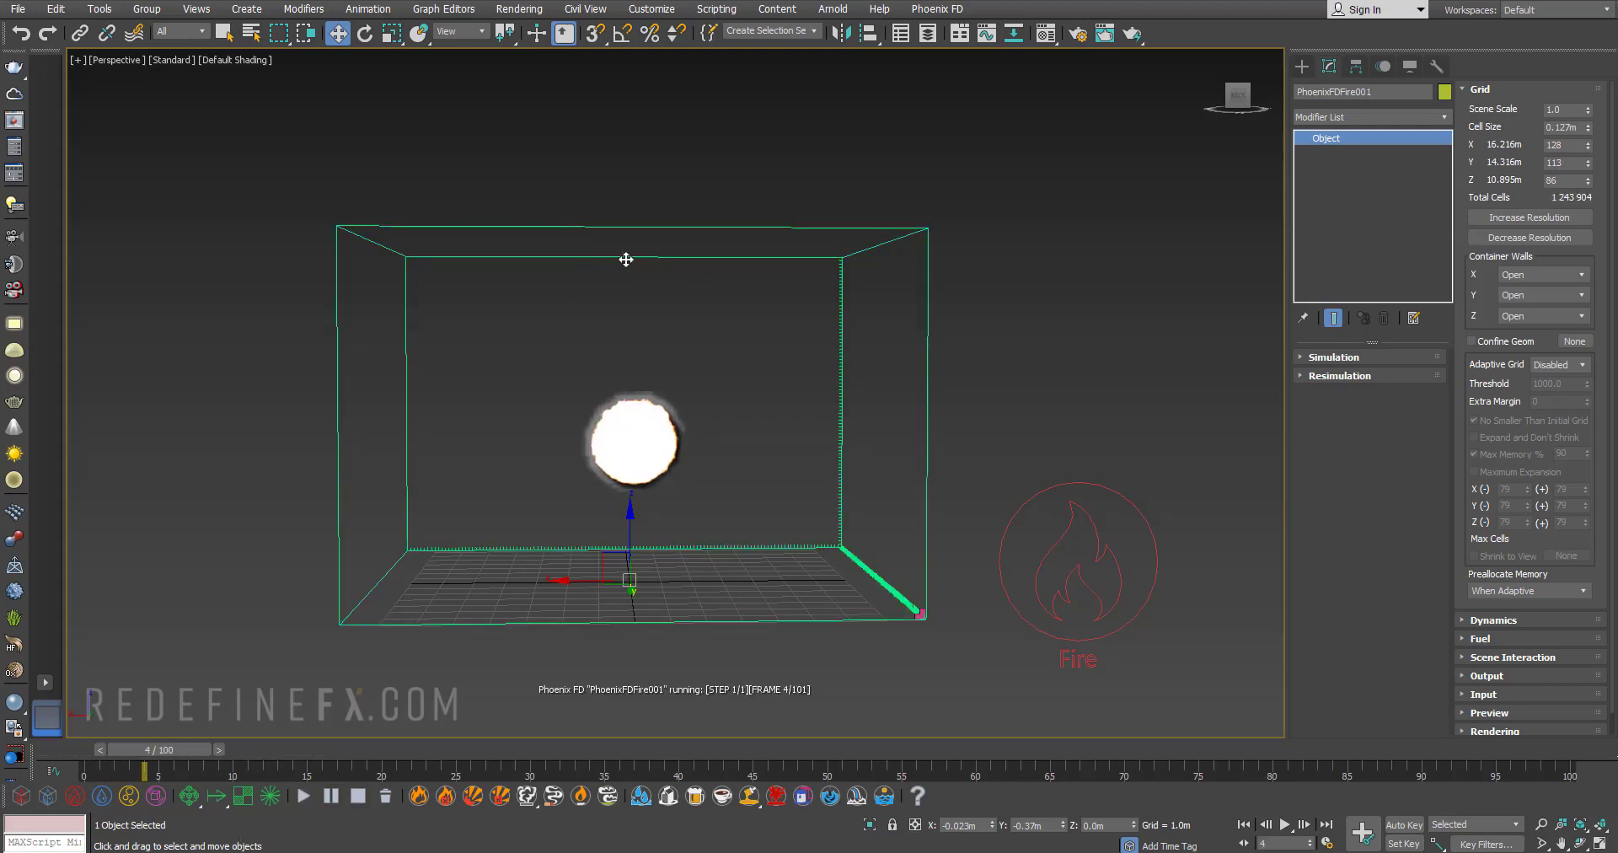
pyautogui.keyDown('alt'); pyautogui.moveTo(762, 427); pyautogui.dragTo(742, 402, button='middle'); pyautogui.keyUp('alt')
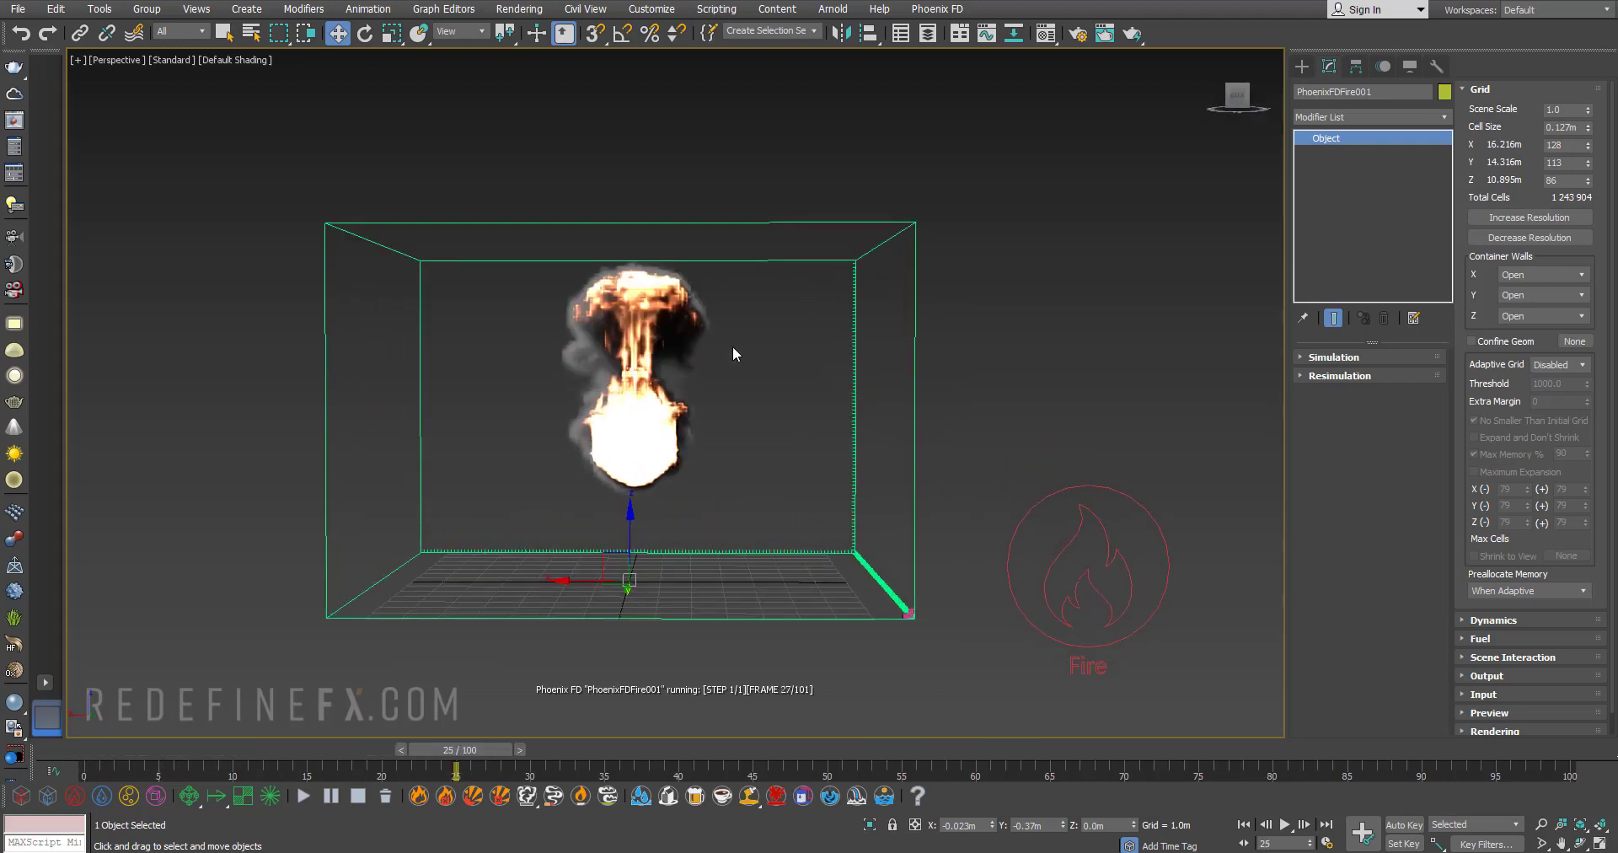
pyautogui.keyDown('alt'); pyautogui.moveTo(732, 346); pyautogui.dragTo(730, 359, button='middle'); pyautogui.keyUp('alt')
pyautogui.moveTo(690, 303); pyautogui.dragTo(705, 320, button='middle')
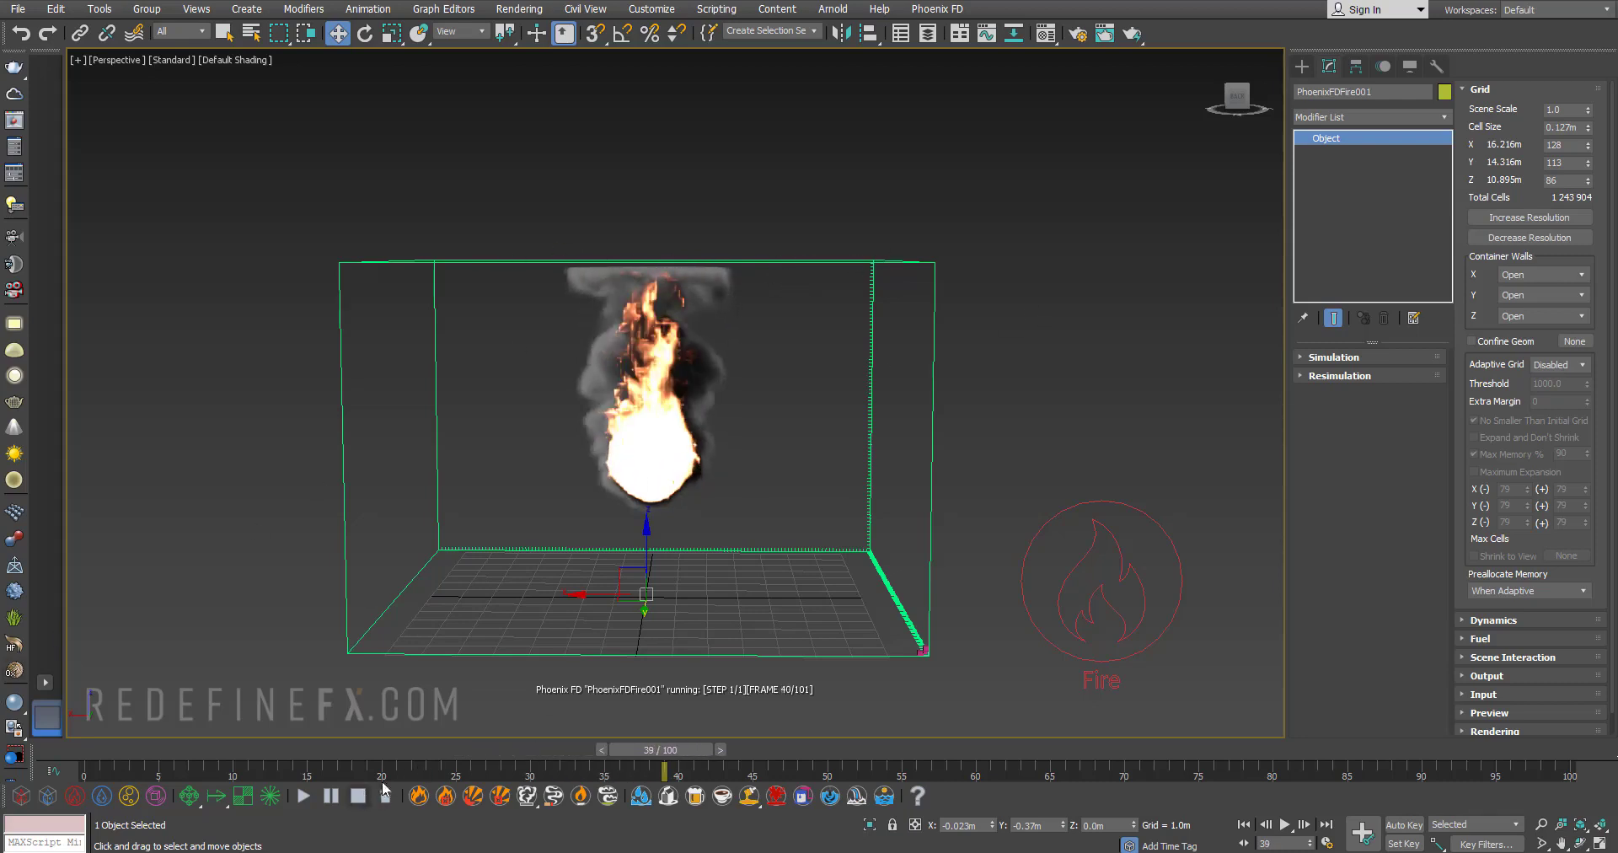
# - Set the container's Z wall to Jammed (+)
pyautogui.click(1521, 317)
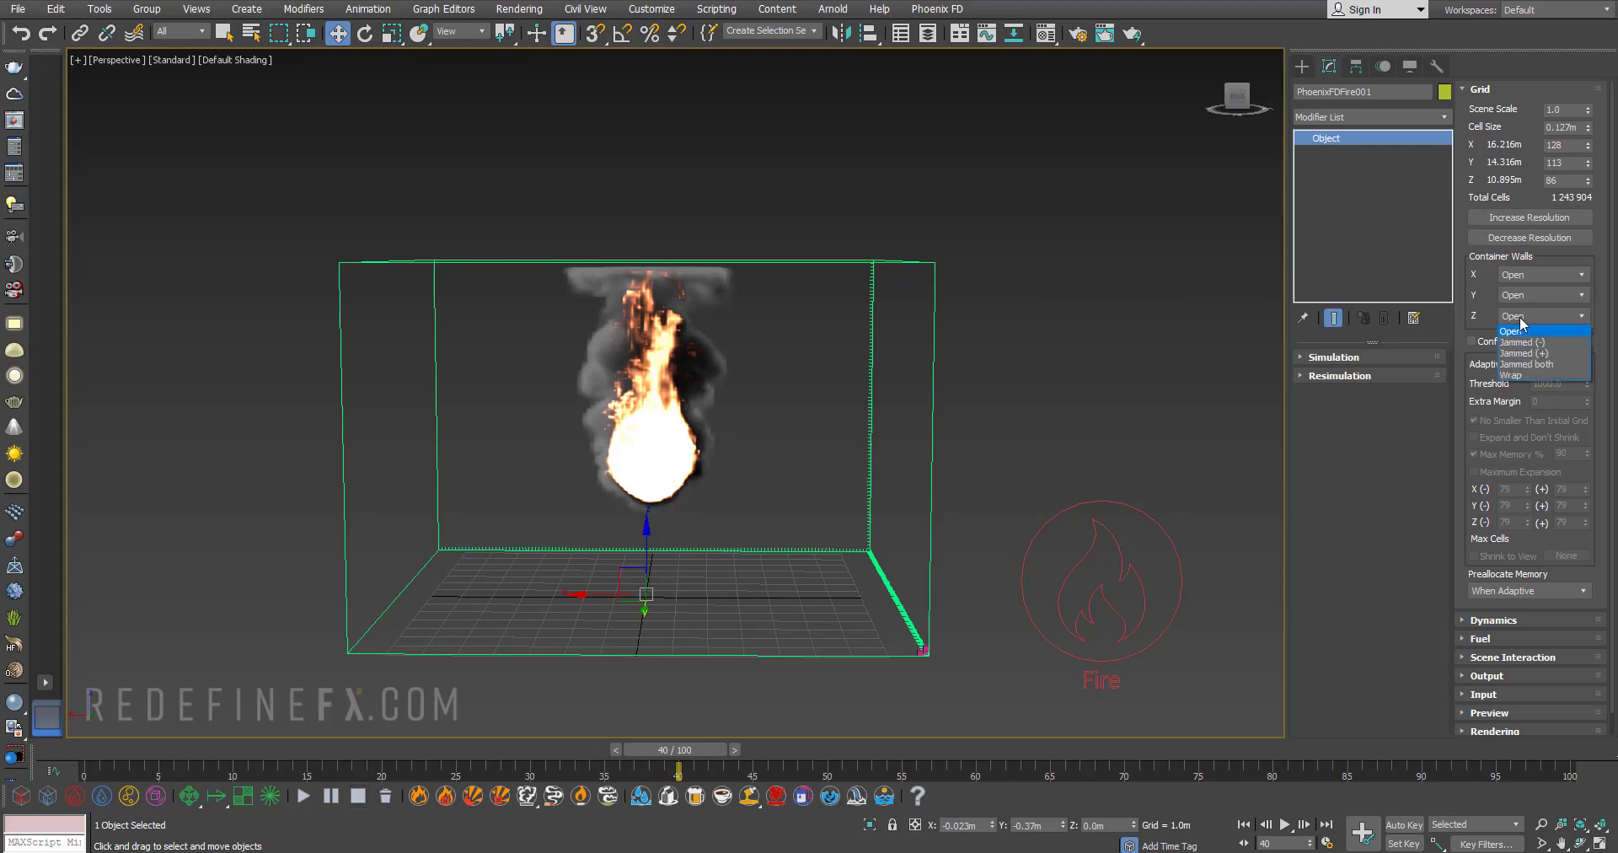
pyautogui.click(1525, 353)
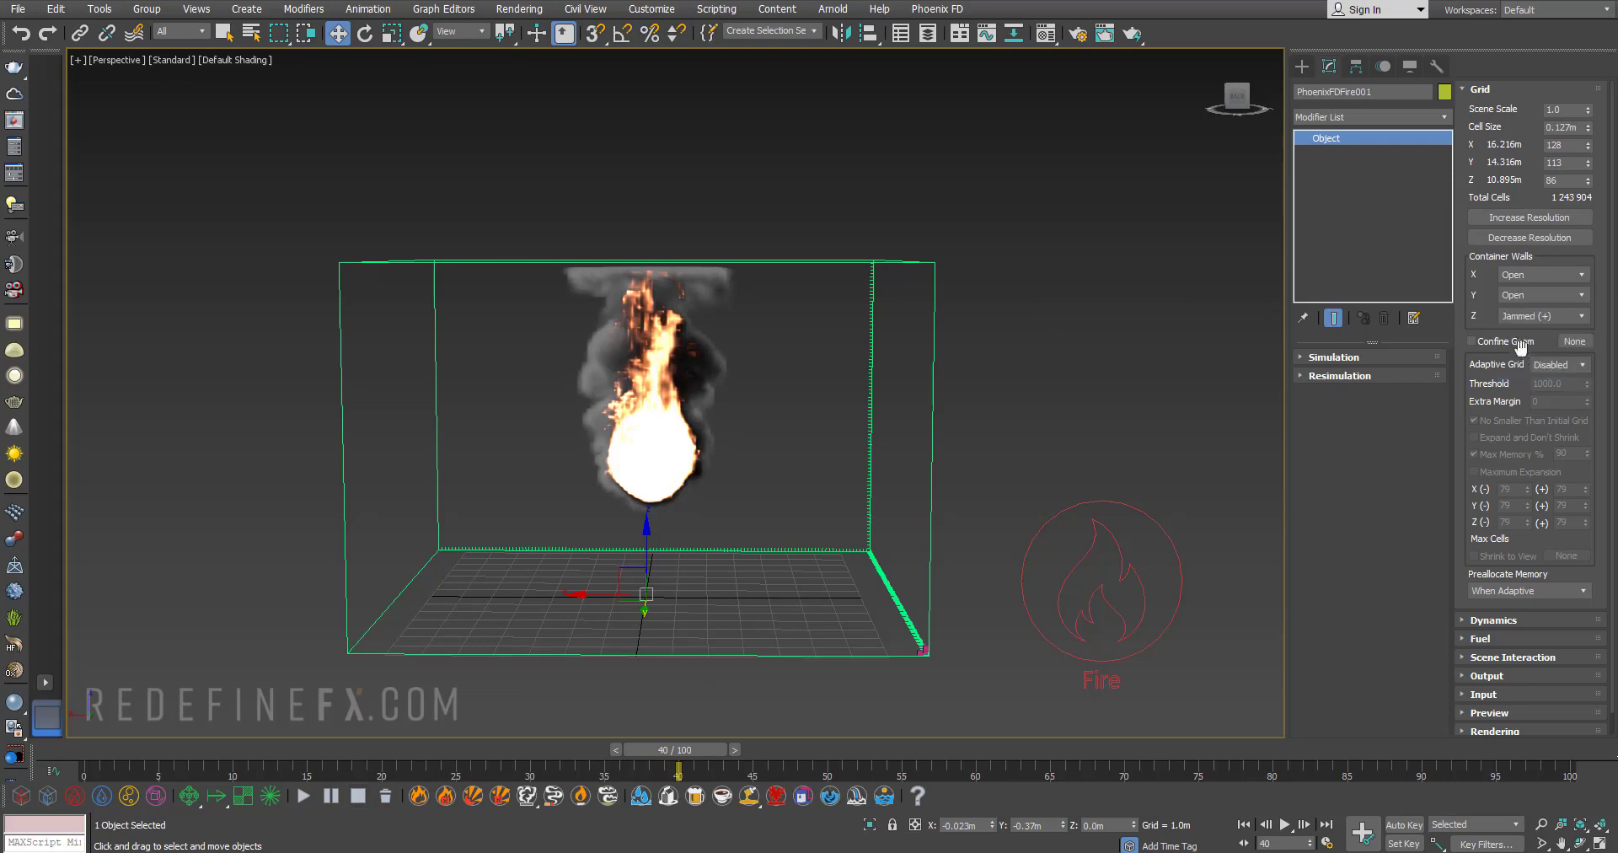
# - Examine the container's ceiling, floor and side walls around the fire at frame 40 from several angles
pyautogui.keyDown('alt'); pyautogui.moveTo(748, 508); pyautogui.dragTo(755, 530, button='middle'); pyautogui.keyUp('alt')
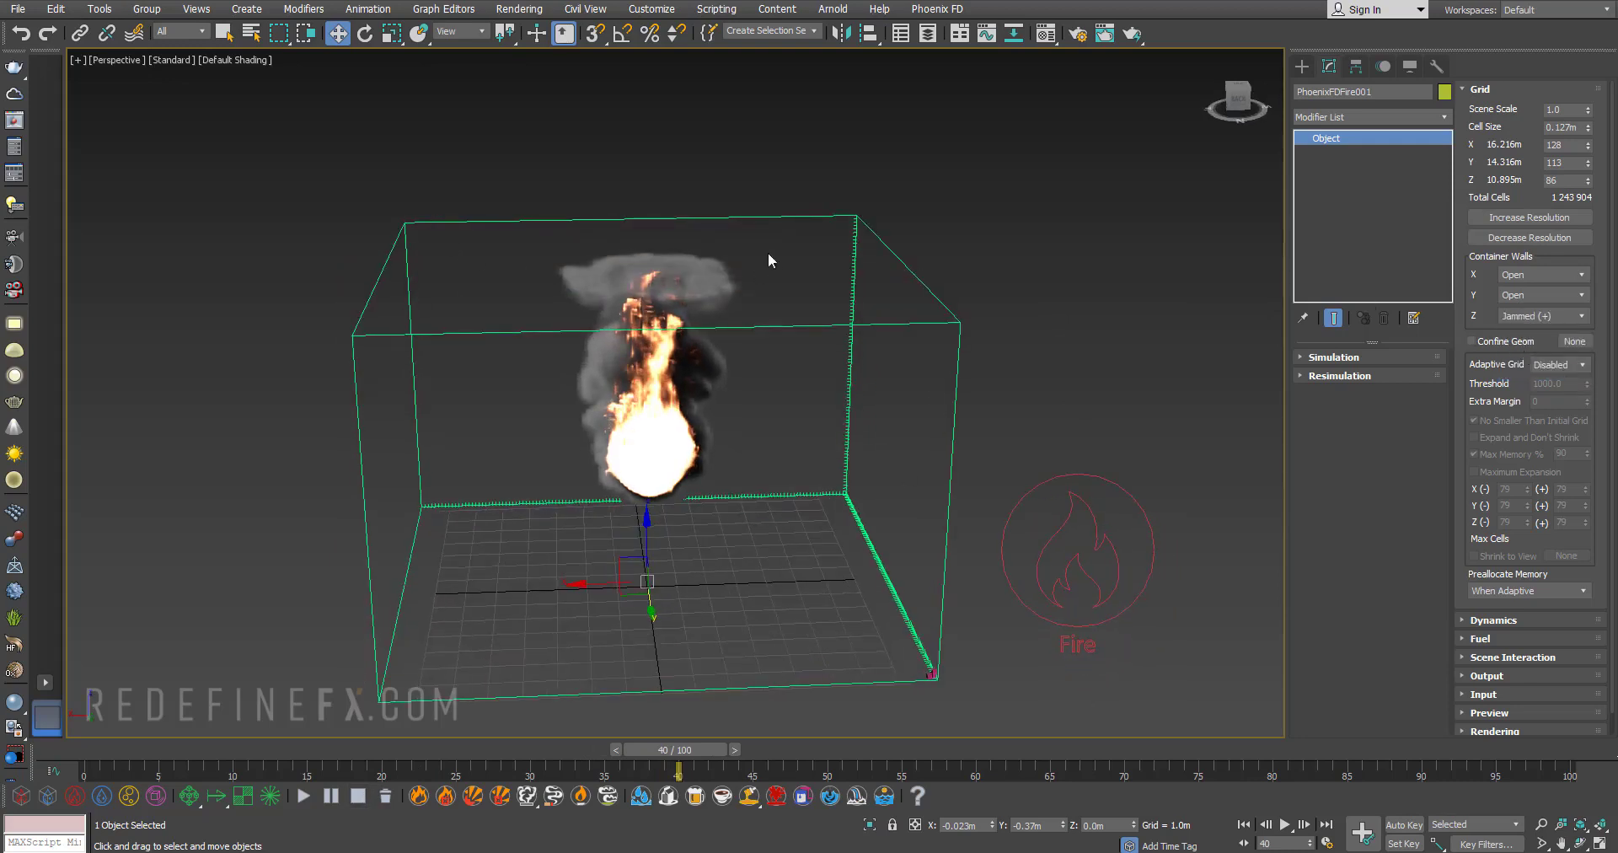
pyautogui.keyDown('alt'); pyautogui.moveTo(769, 432); pyautogui.dragTo(687, 413, button='middle'); pyautogui.keyUp('alt')
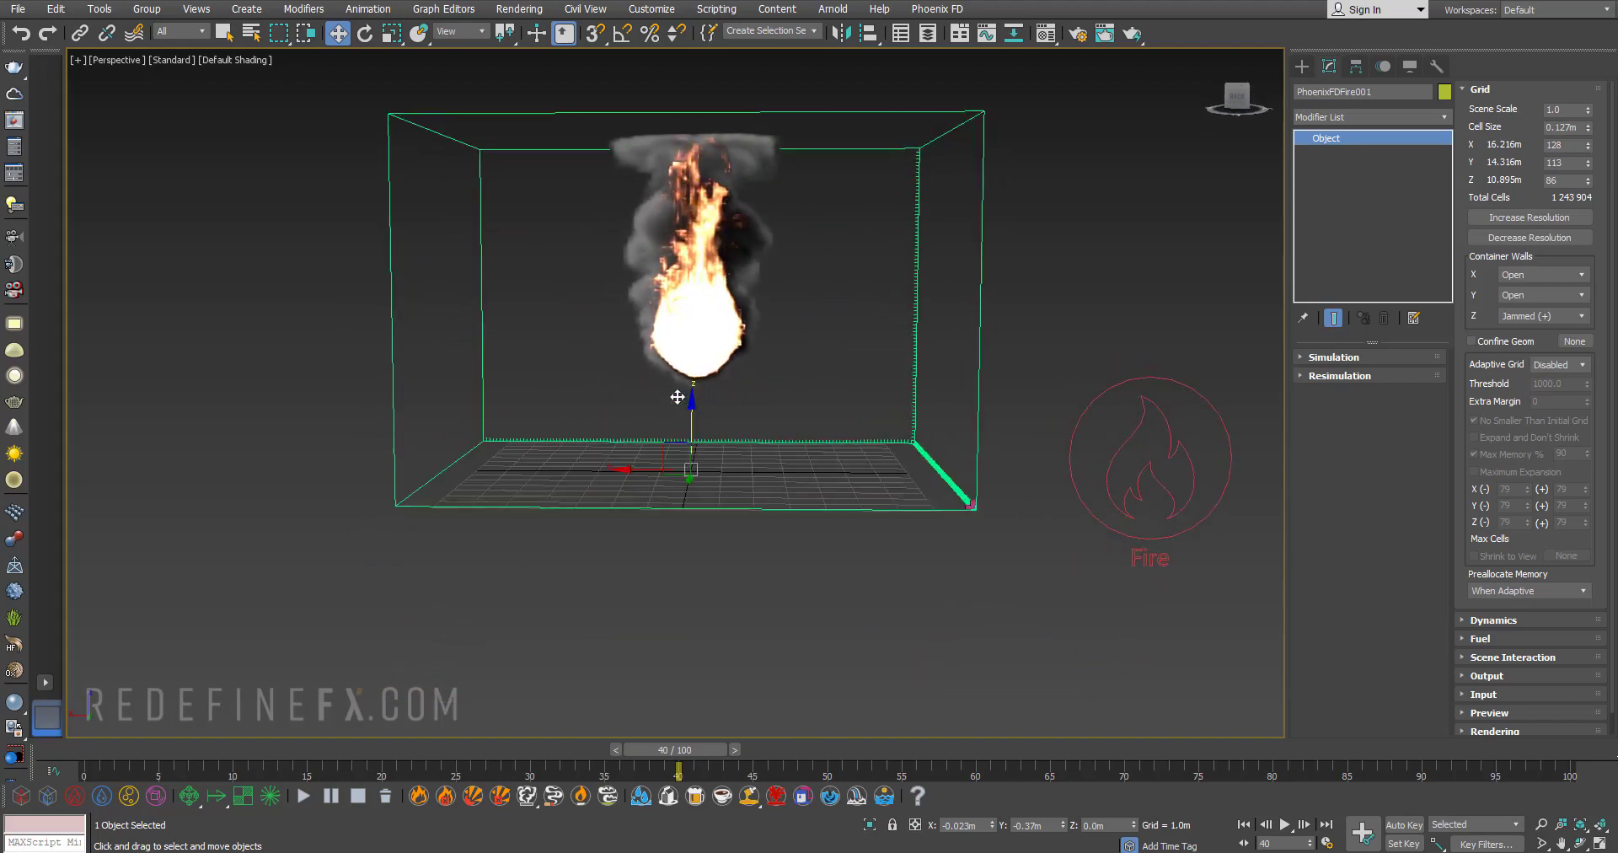
pyautogui.scroll(5, 688, 413)
pyautogui.scroll(-6, 725, 169)
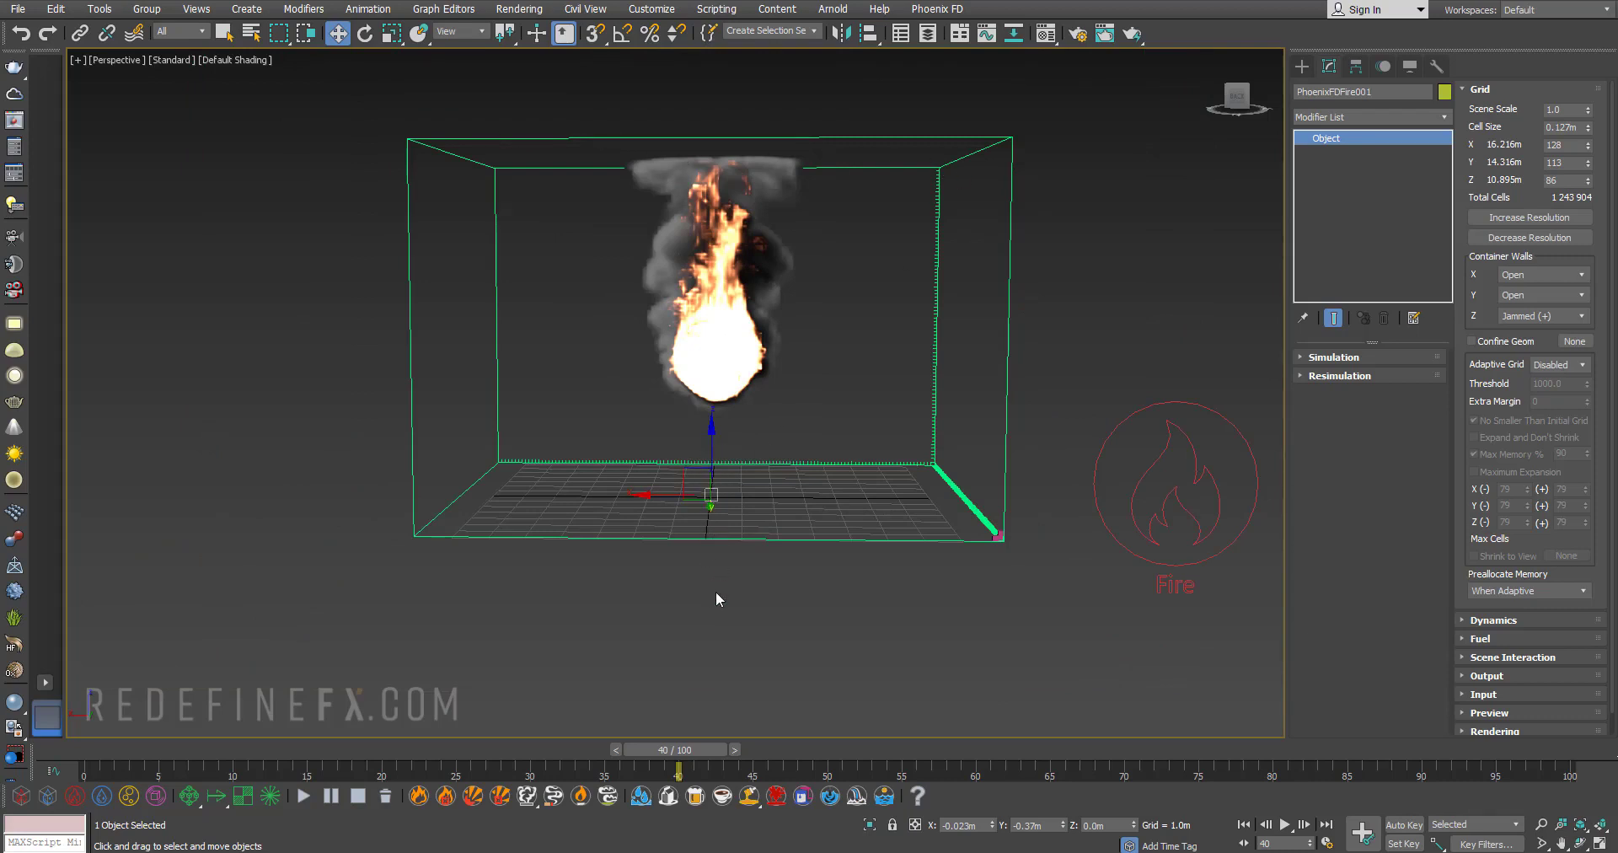
pyautogui.keyDown('alt'); pyautogui.moveTo(729, 537); pyautogui.dragTo(691, 559, button='middle'); pyautogui.keyUp('alt')
pyautogui.scroll(4, 657, 466)
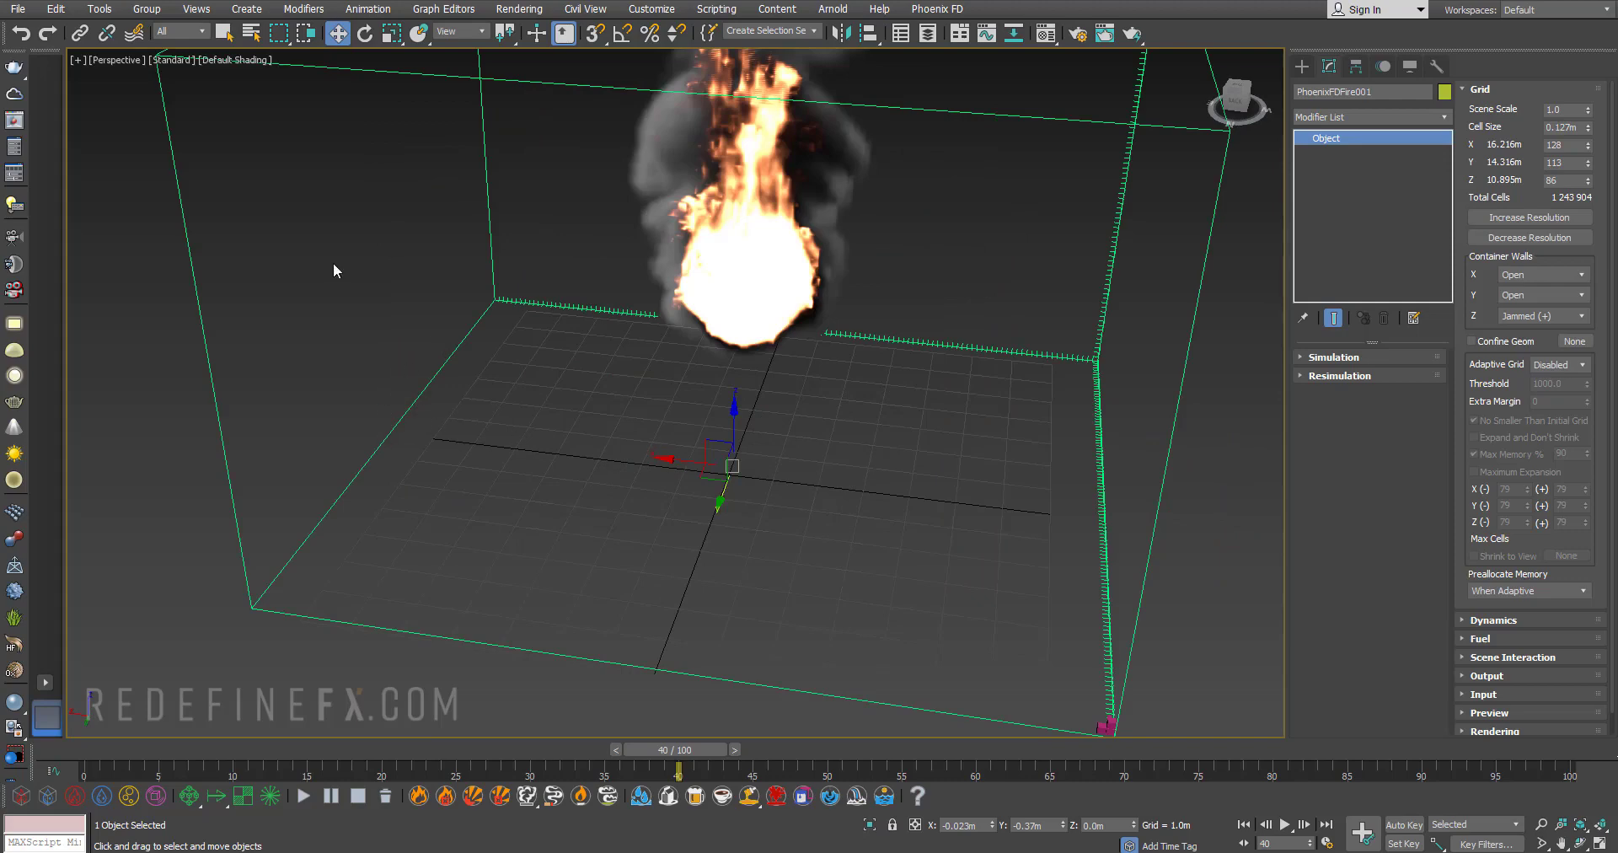
pyautogui.keyDown('alt'); pyautogui.moveTo(947, 452); pyautogui.dragTo(792, 488, button='middle'); pyautogui.keyUp('alt')
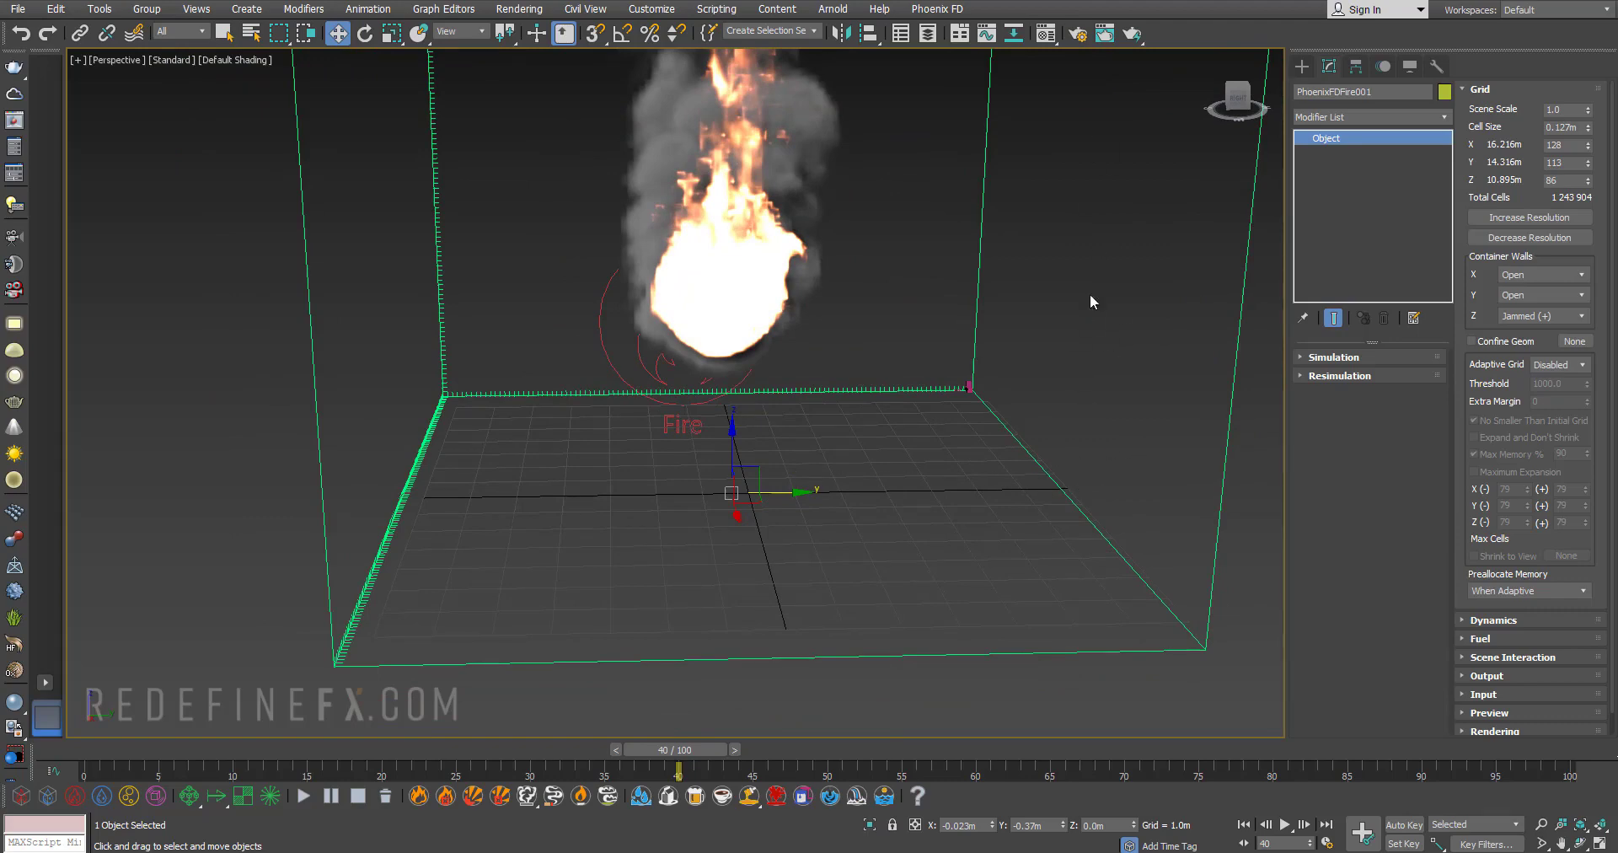
pyautogui.keyDown('alt'); pyautogui.moveTo(446, 327); pyautogui.dragTo(340, 354, button='middle'); pyautogui.keyUp('alt')
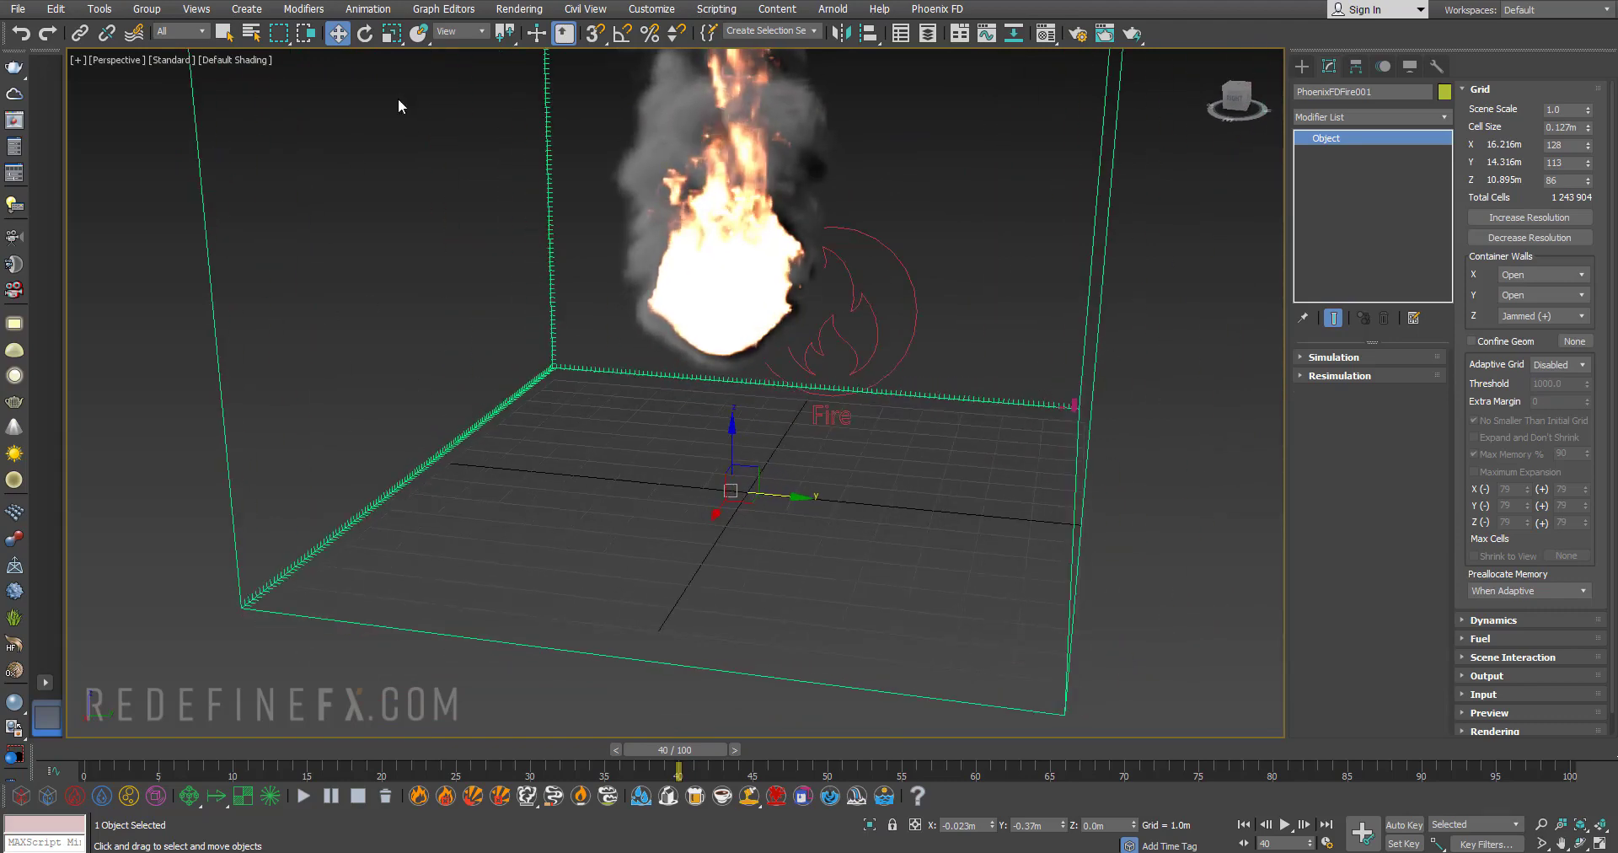
pyautogui.scroll(-3, 399, 100)
pyautogui.moveTo(433, 148); pyautogui.dragTo(520, 362, button='middle')
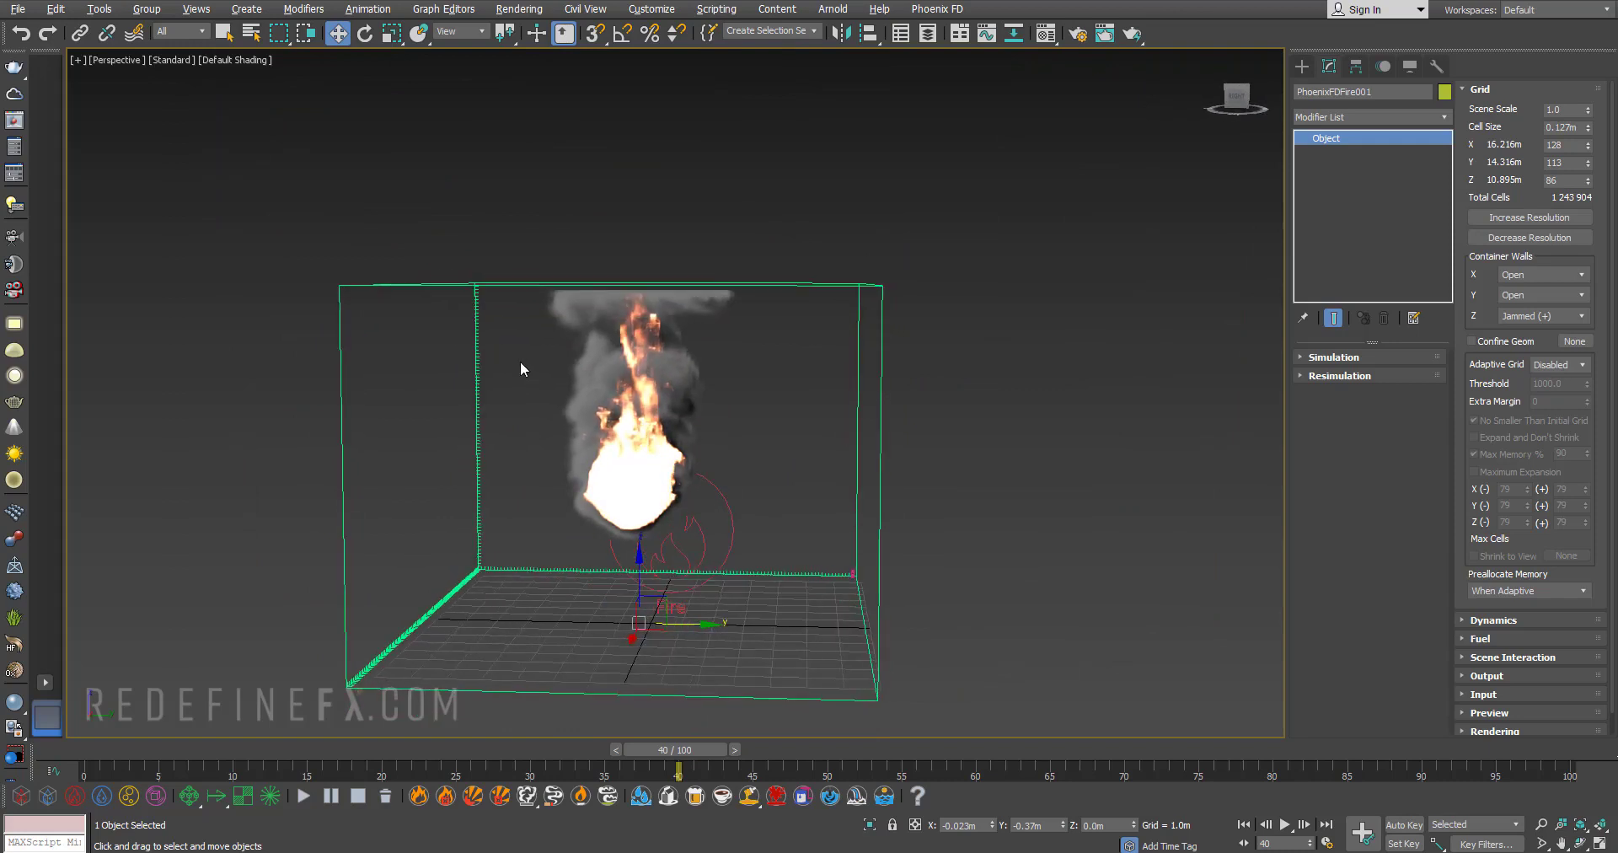
pyautogui.scroll(2, 539, 272)
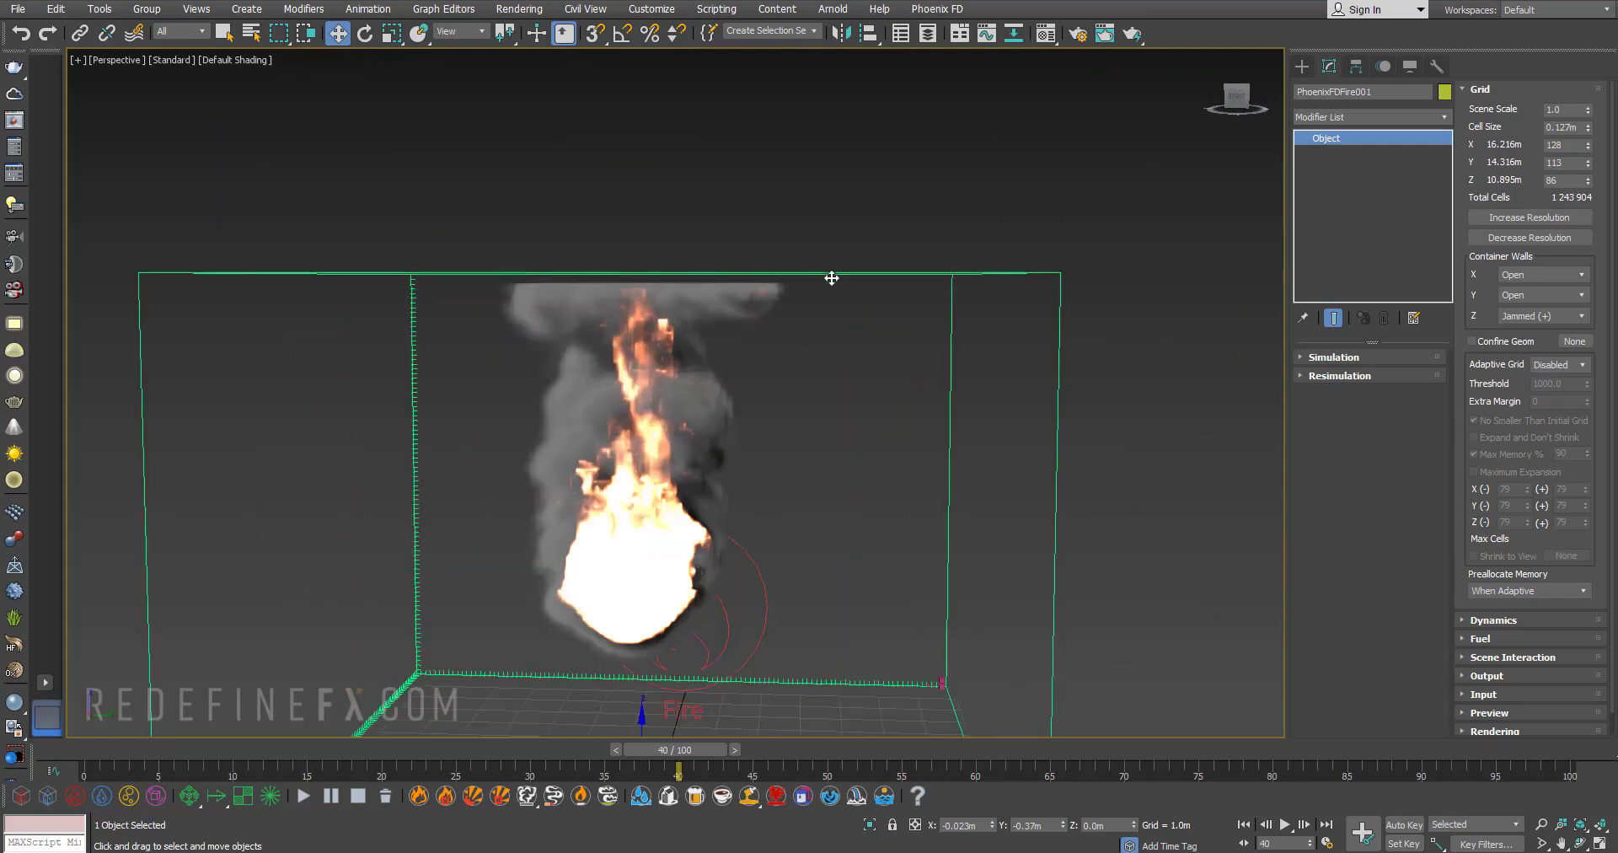
pyautogui.scroll(-3, 832, 278)
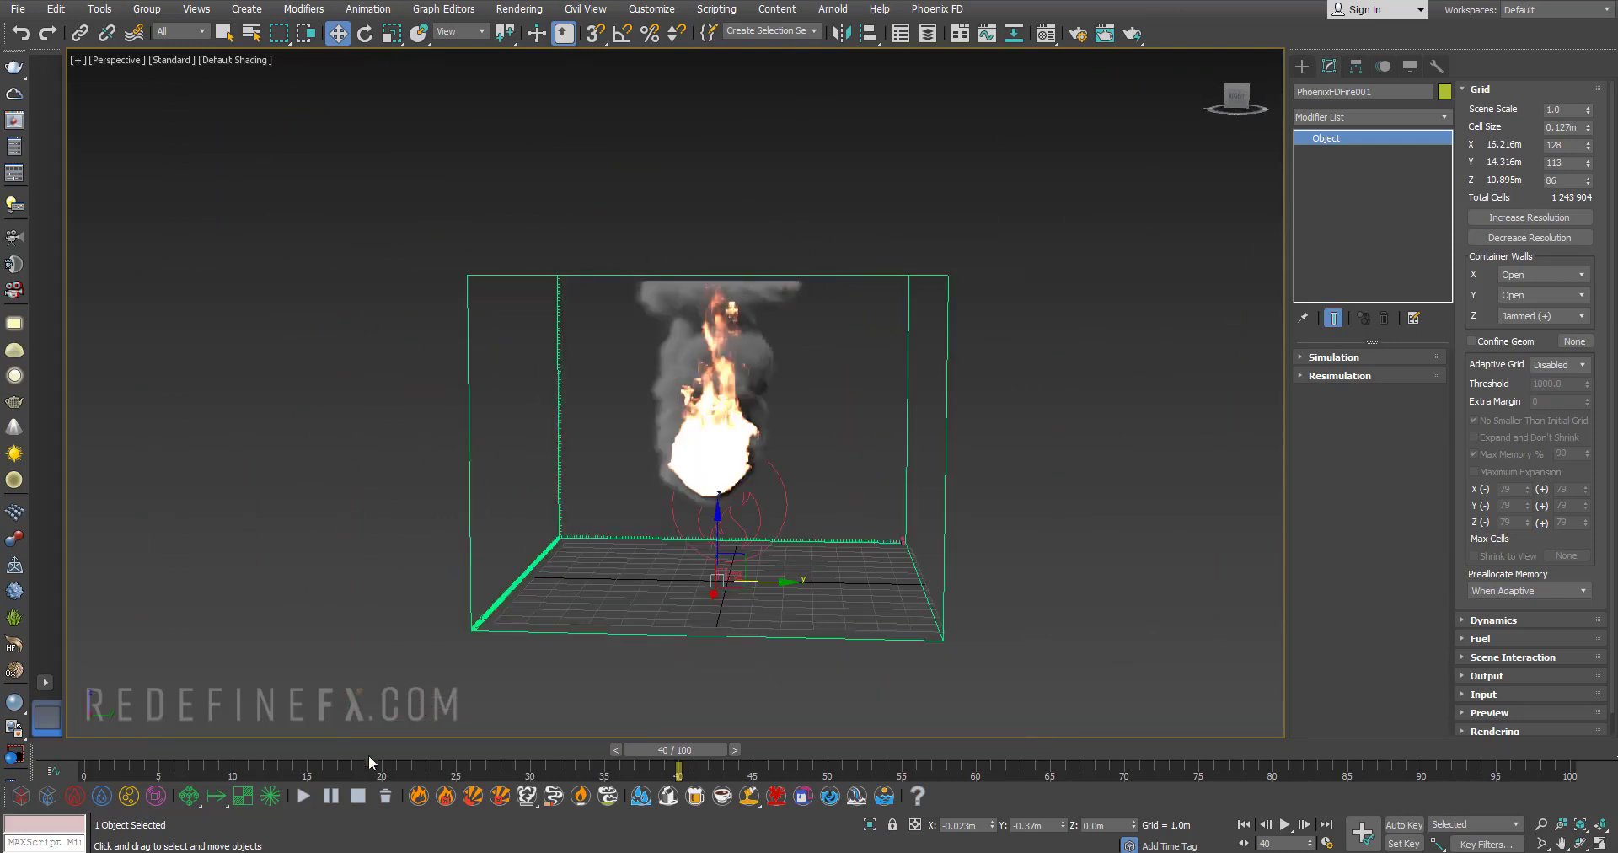
# - Restore the stopped simulation from frame 40 and view the smoke near the container's top wall from several angles
pyautogui.moveTo(779, 664); pyautogui.dragTo(754, 626)
pyautogui.click(1335, 356)
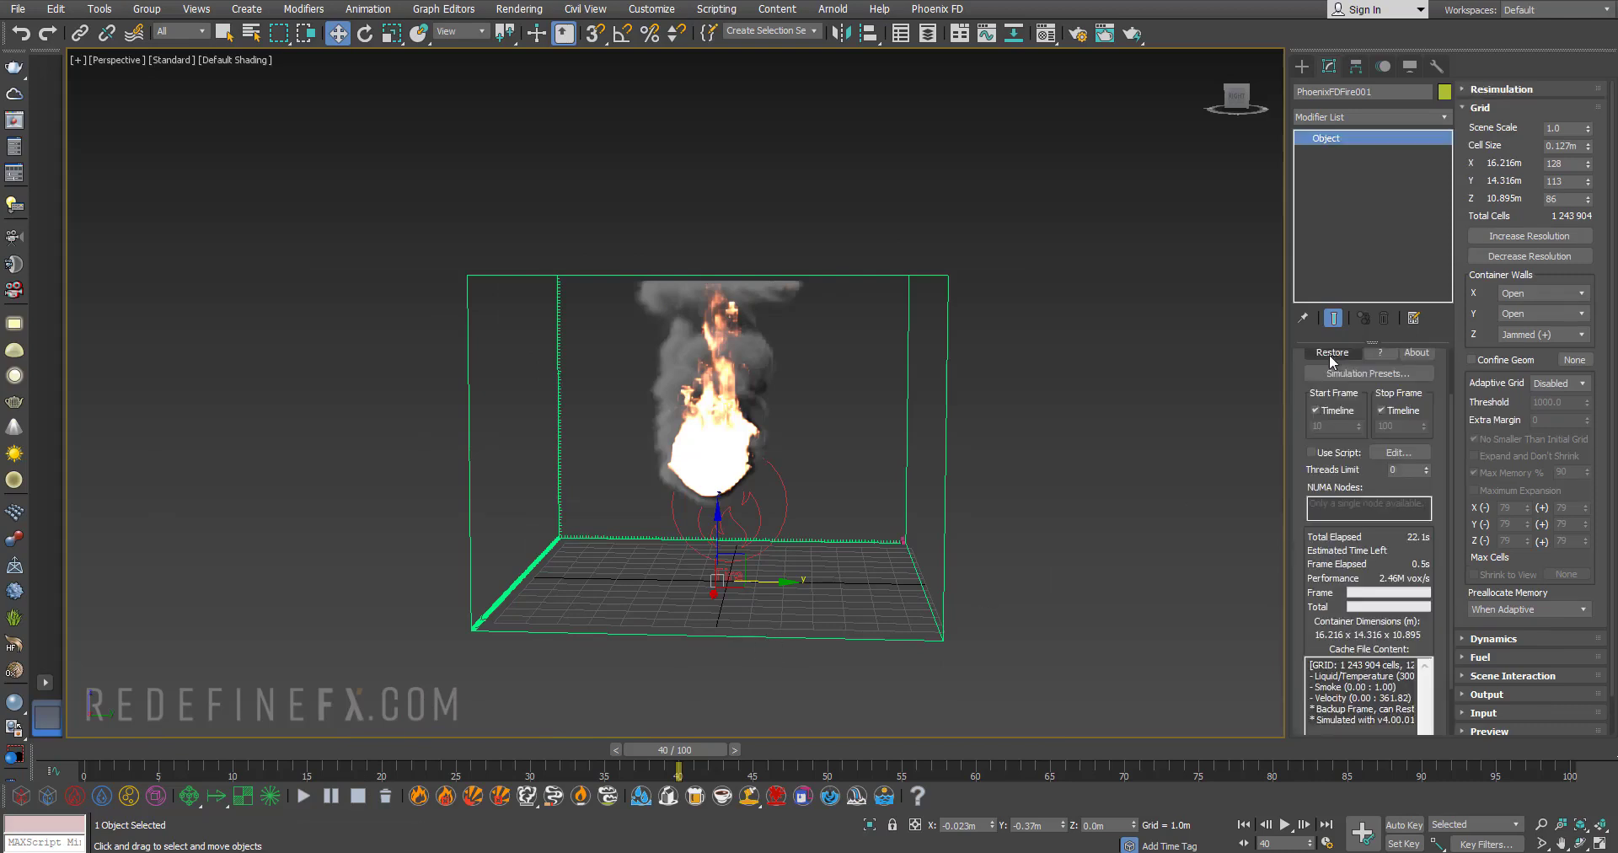
pyautogui.scroll(2, 1363, 407)
pyautogui.click(1337, 396)
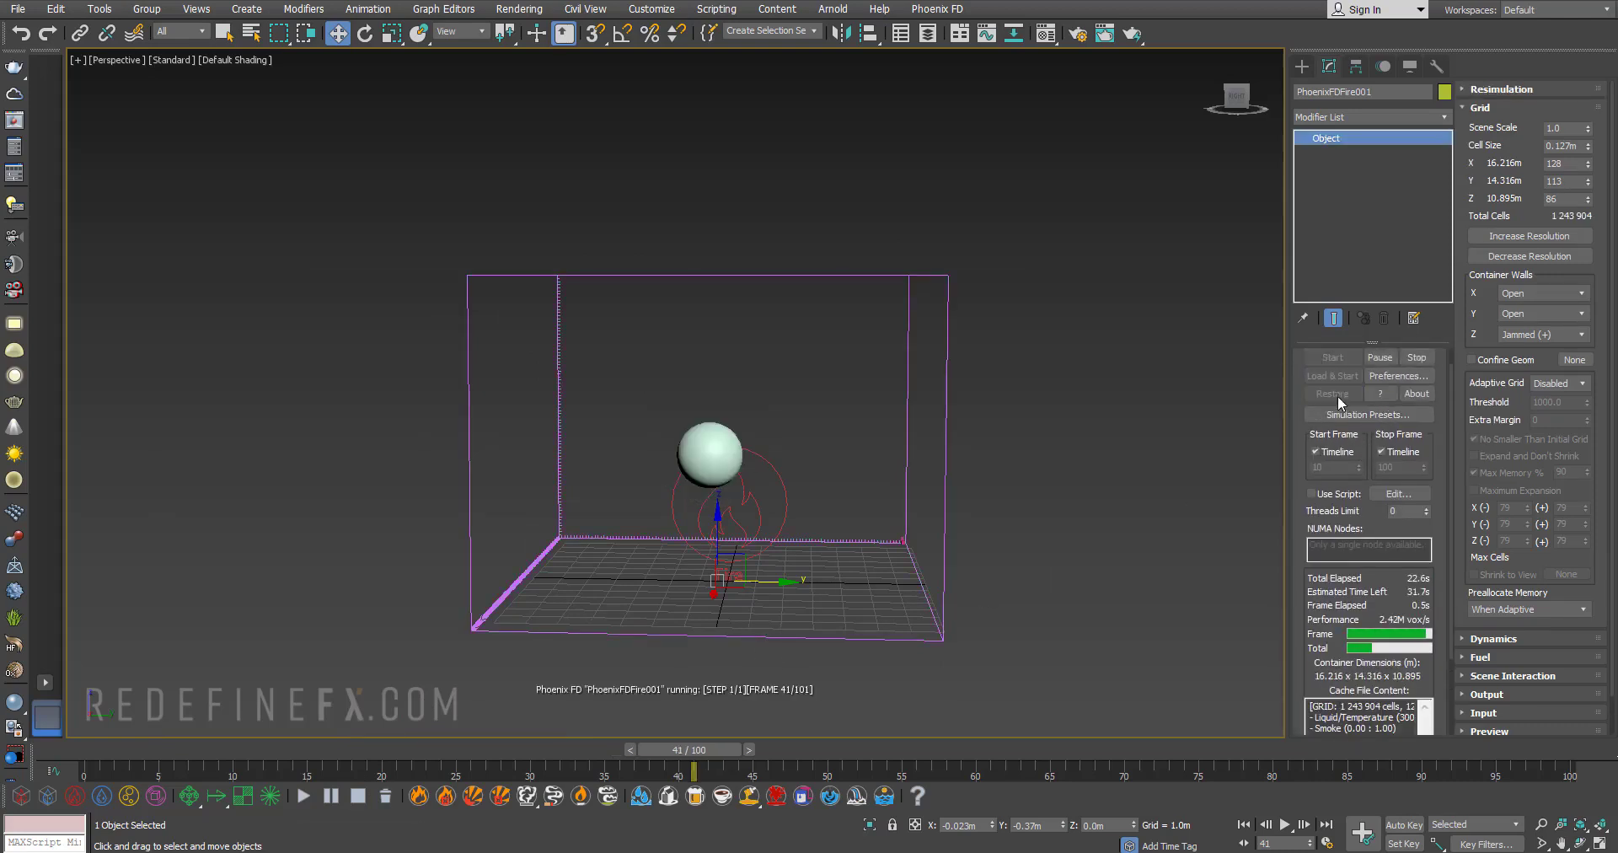
pyautogui.keyDown('alt'); pyautogui.moveTo(806, 354); pyautogui.dragTo(813, 386, button='middle'); pyautogui.keyUp('alt')
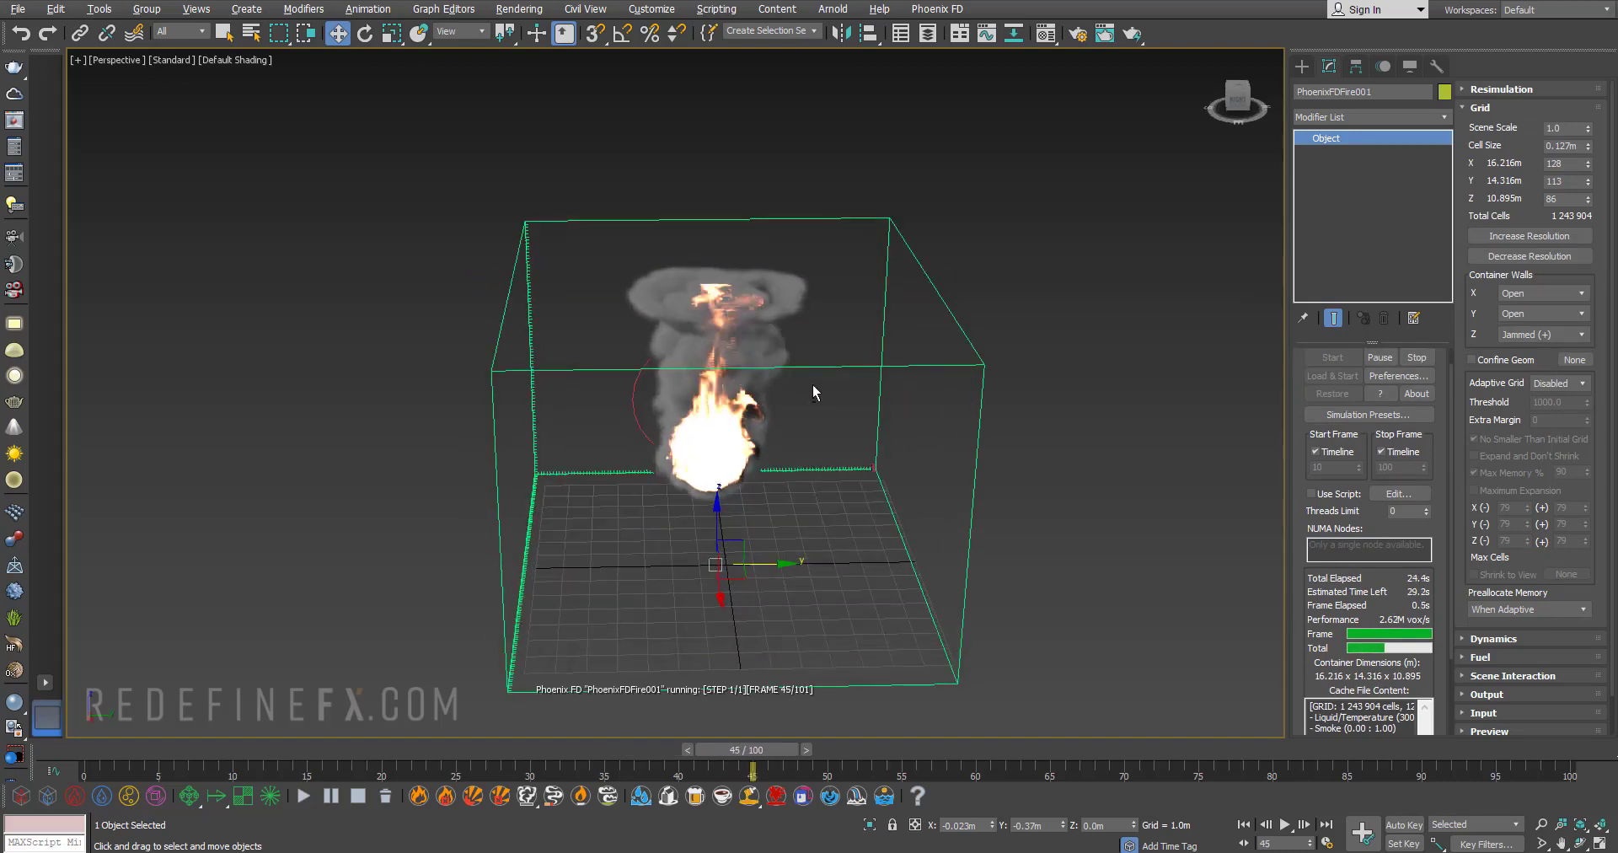
pyautogui.keyDown('alt'); pyautogui.moveTo(726, 277); pyautogui.dragTo(722, 253, button='middle'); pyautogui.keyUp('alt')
pyautogui.scroll(6, 721, 249)
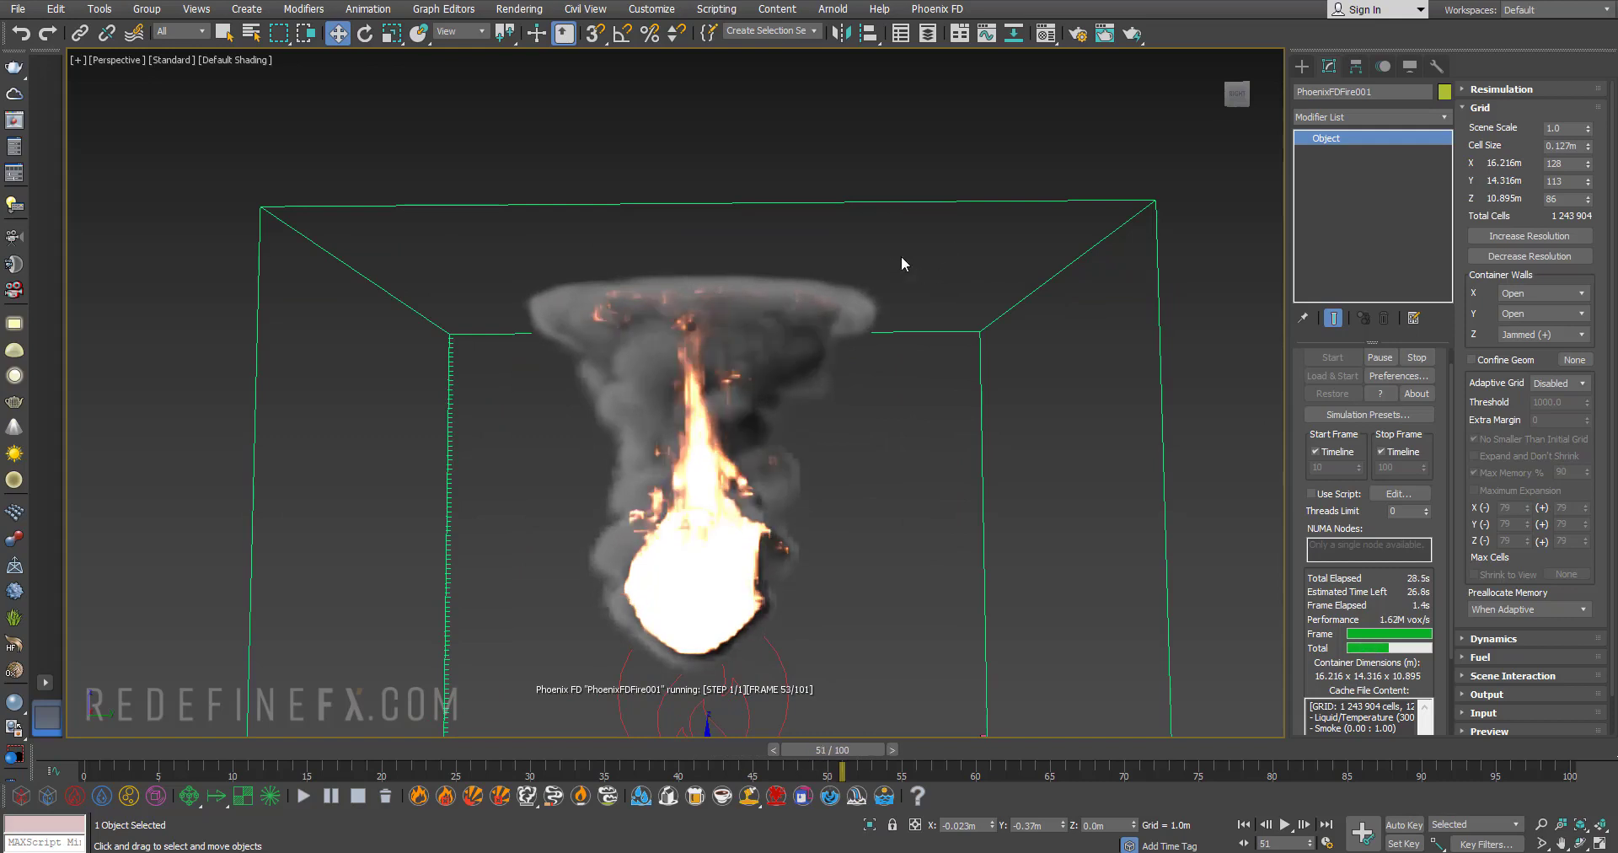
pyautogui.keyDown('alt'); pyautogui.moveTo(901, 255); pyautogui.dragTo(999, 271, button='middle'); pyautogui.keyUp('alt')
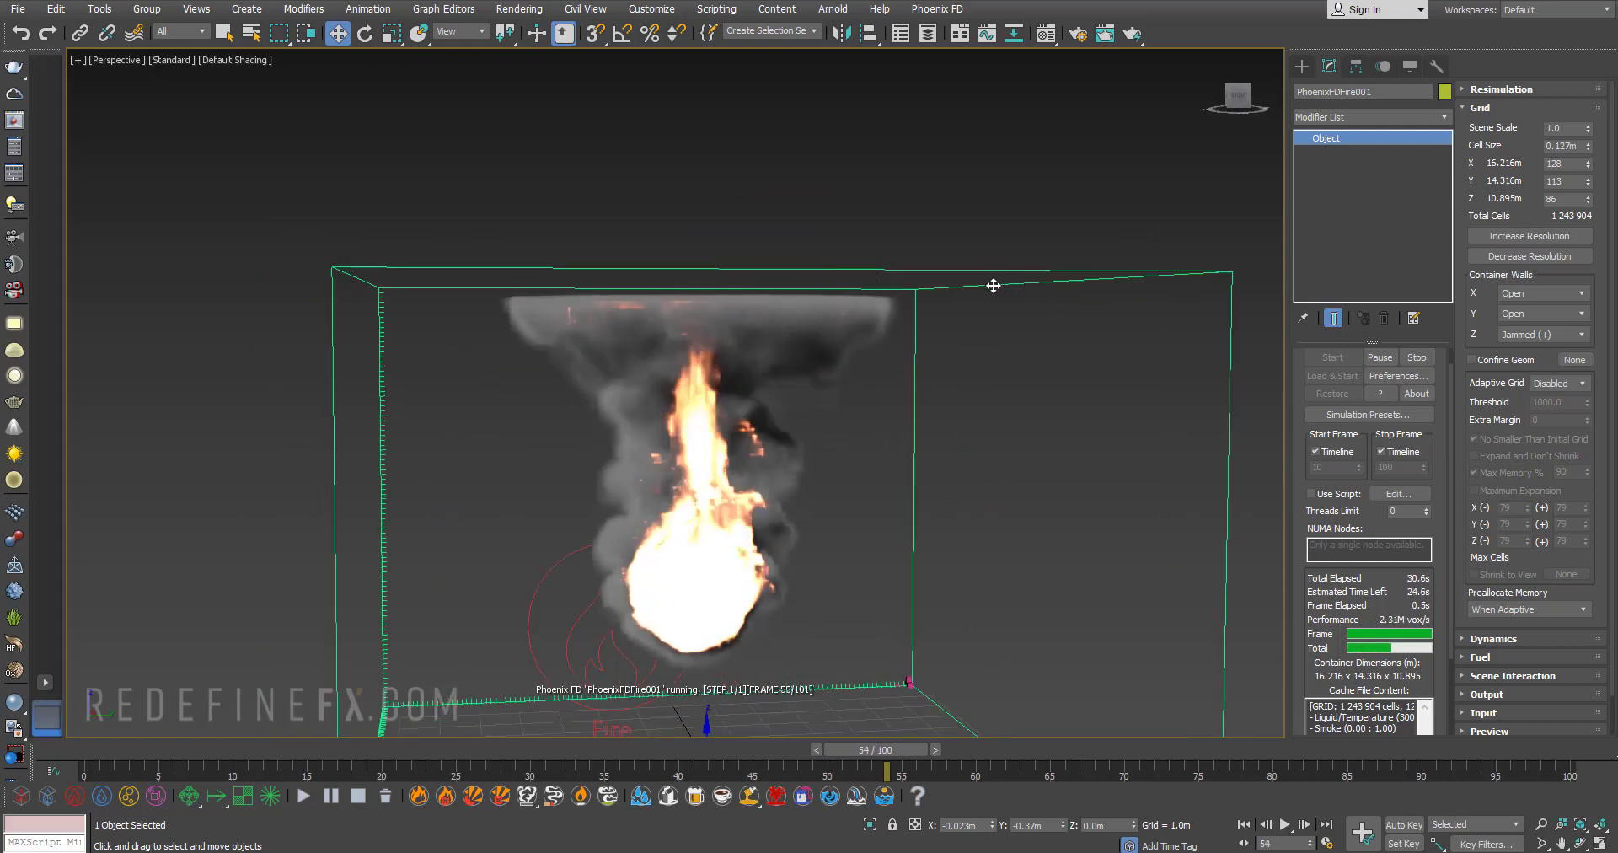
pyautogui.scroll(-5, 795, 349)
pyautogui.keyDown('alt'); pyautogui.moveTo(794, 346); pyautogui.dragTo(741, 322, button='middle'); pyautogui.keyUp('alt')
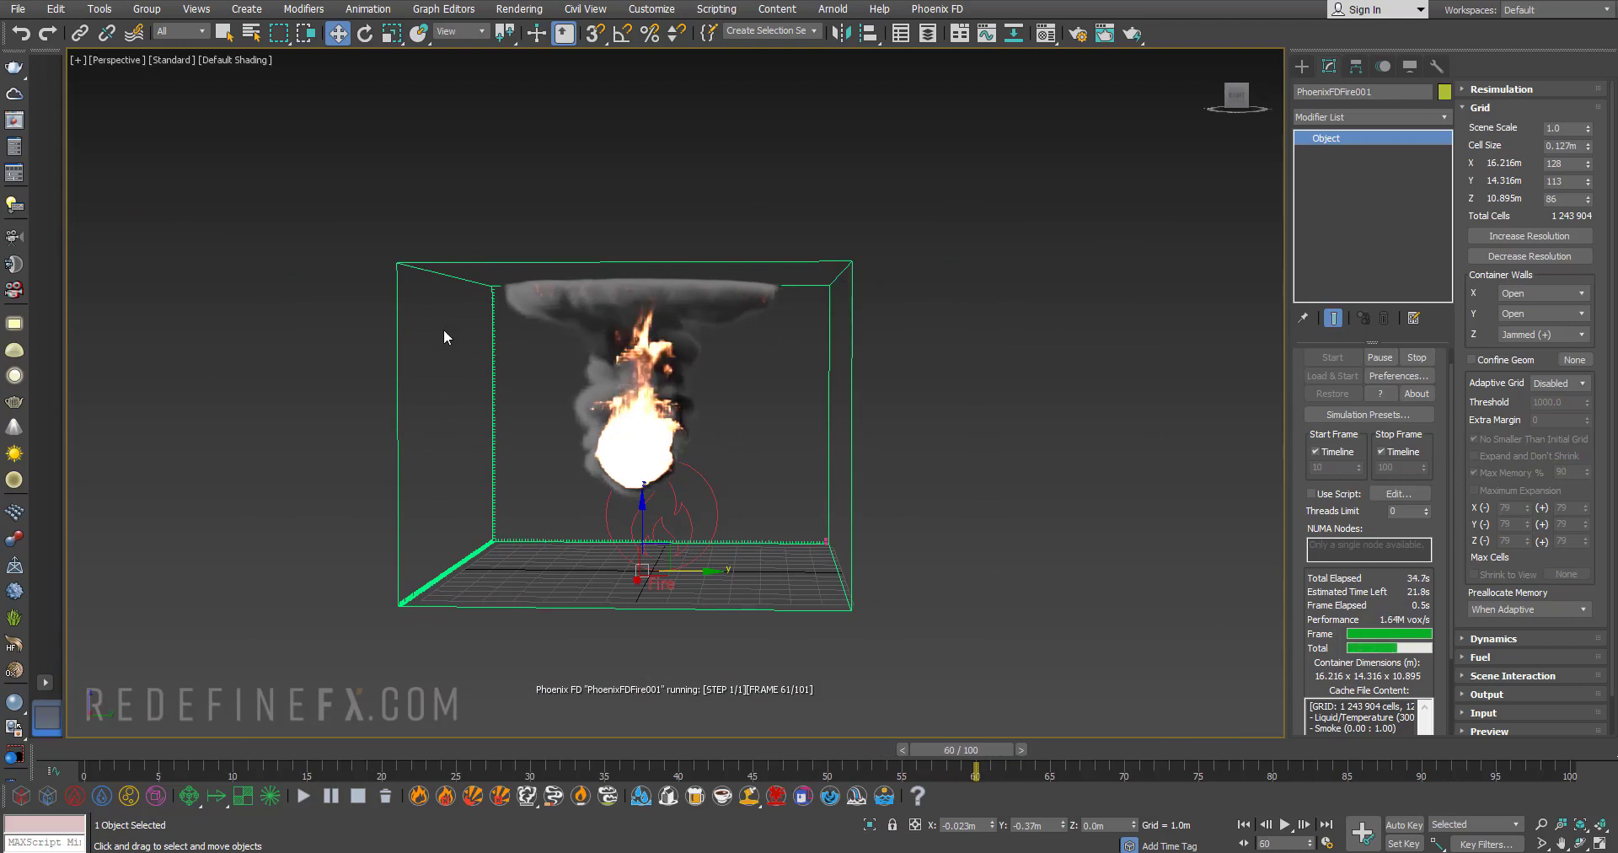
# - Set the container's X, Y and Z walls to Jammed both while the simulation runs
pyautogui.click(1529, 313)
pyautogui.click(1527, 343)
pyautogui.click(1530, 333)
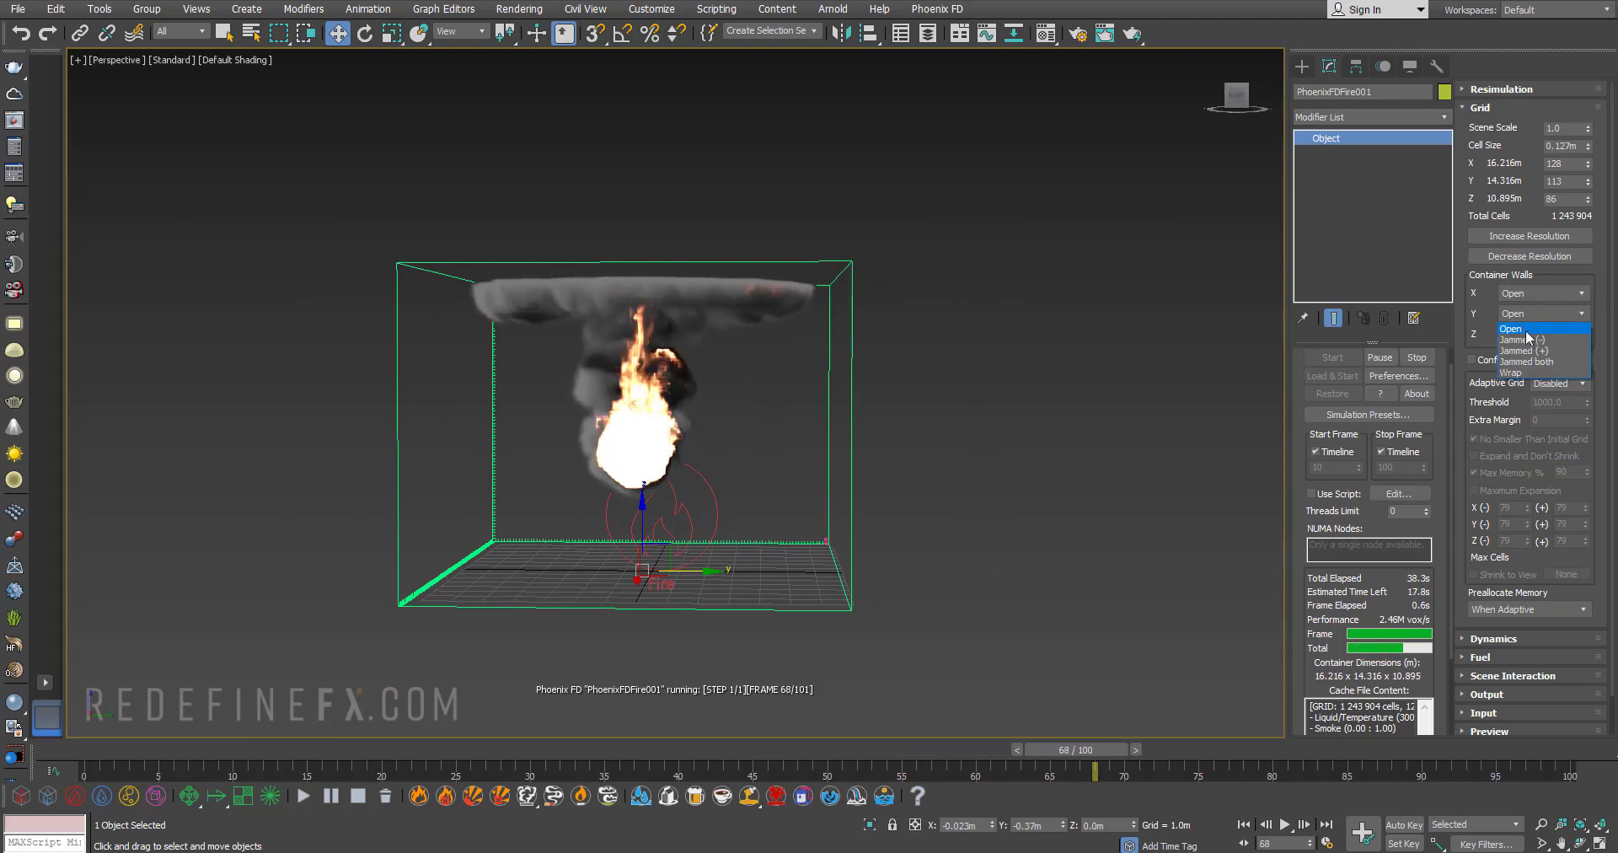
pyautogui.click(1517, 355)
pyautogui.click(1517, 295)
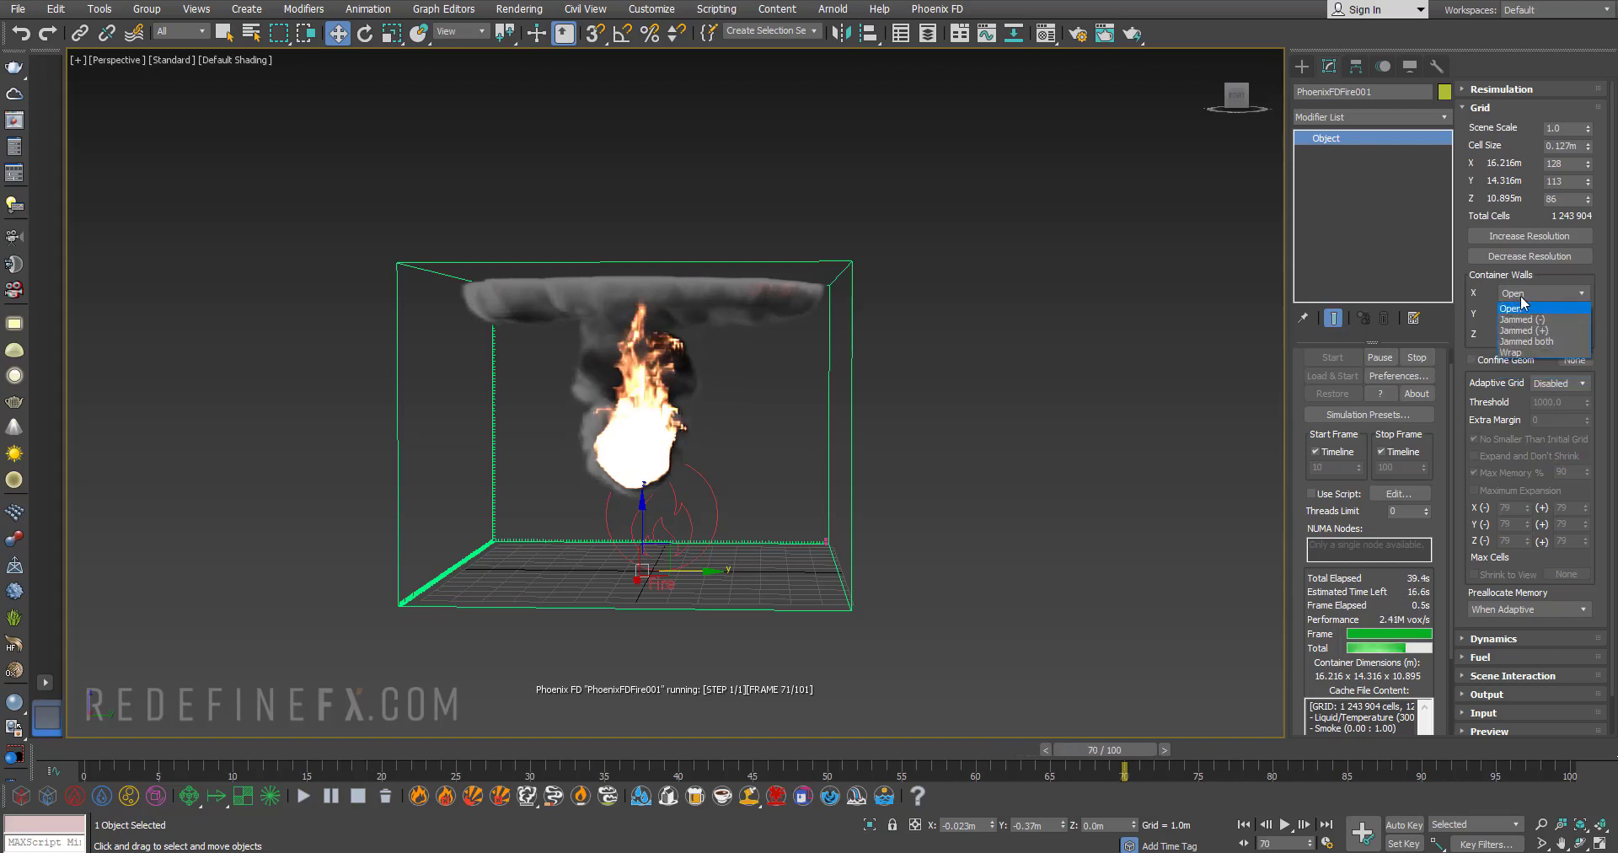
pyautogui.click(1532, 343)
pyautogui.click(1515, 333)
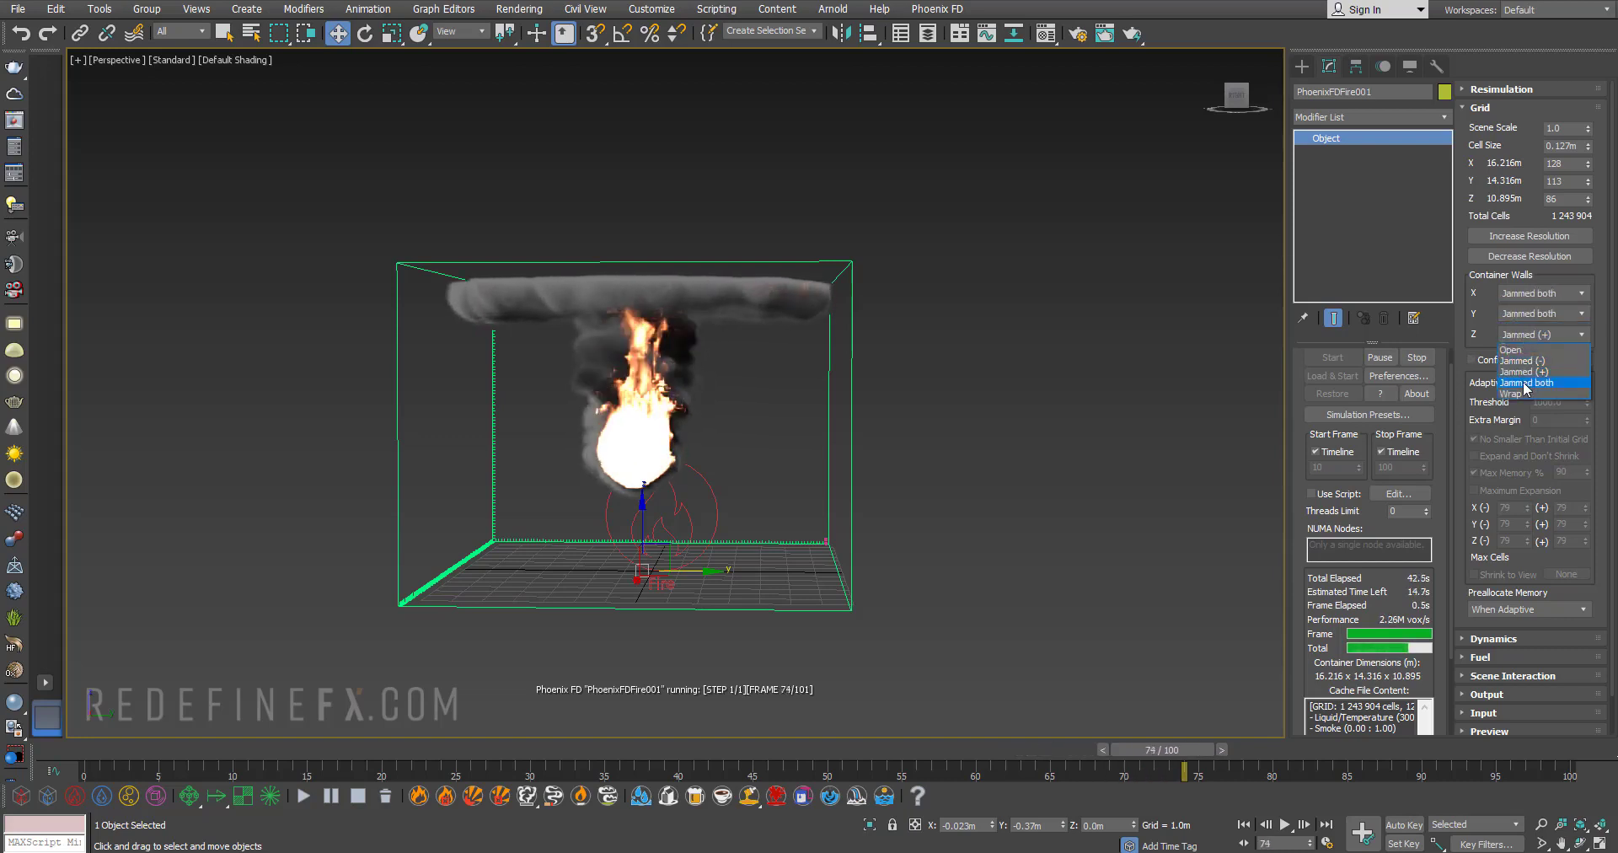
pyautogui.click(1526, 383)
# - Examine how the smoke spreads along the jammed ceiling and side walls from several angles up to about frame 98
pyautogui.keyDown('alt'); pyautogui.moveTo(816, 350); pyautogui.dragTo(828, 378, button='middle'); pyautogui.keyUp('alt')
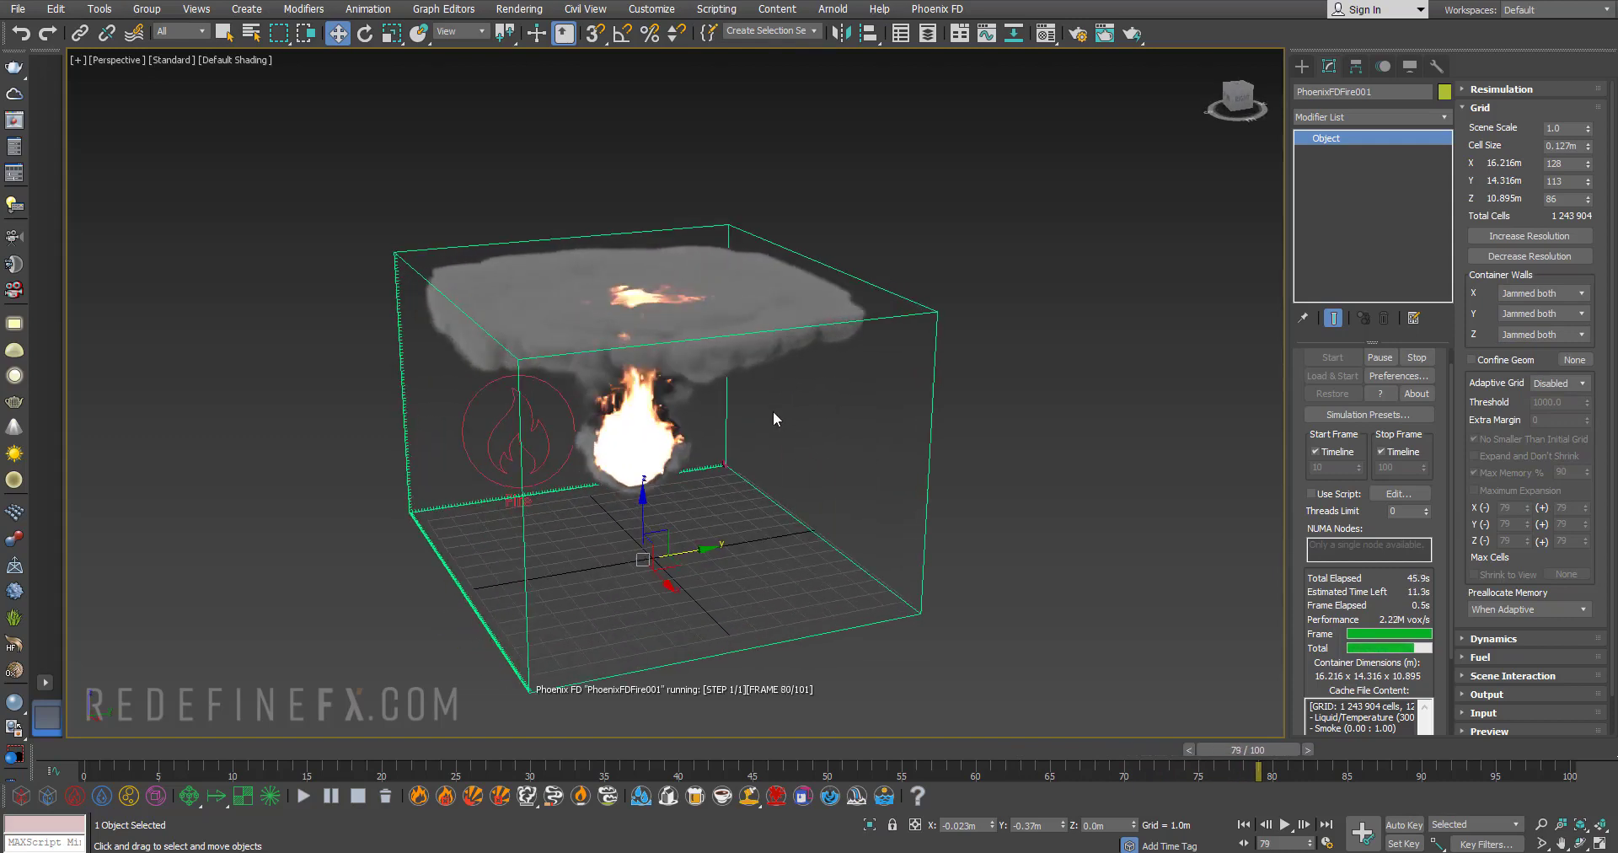
pyautogui.keyDown('alt'); pyautogui.moveTo(473, 444); pyautogui.dragTo(508, 340, button='middle'); pyautogui.keyUp('alt')
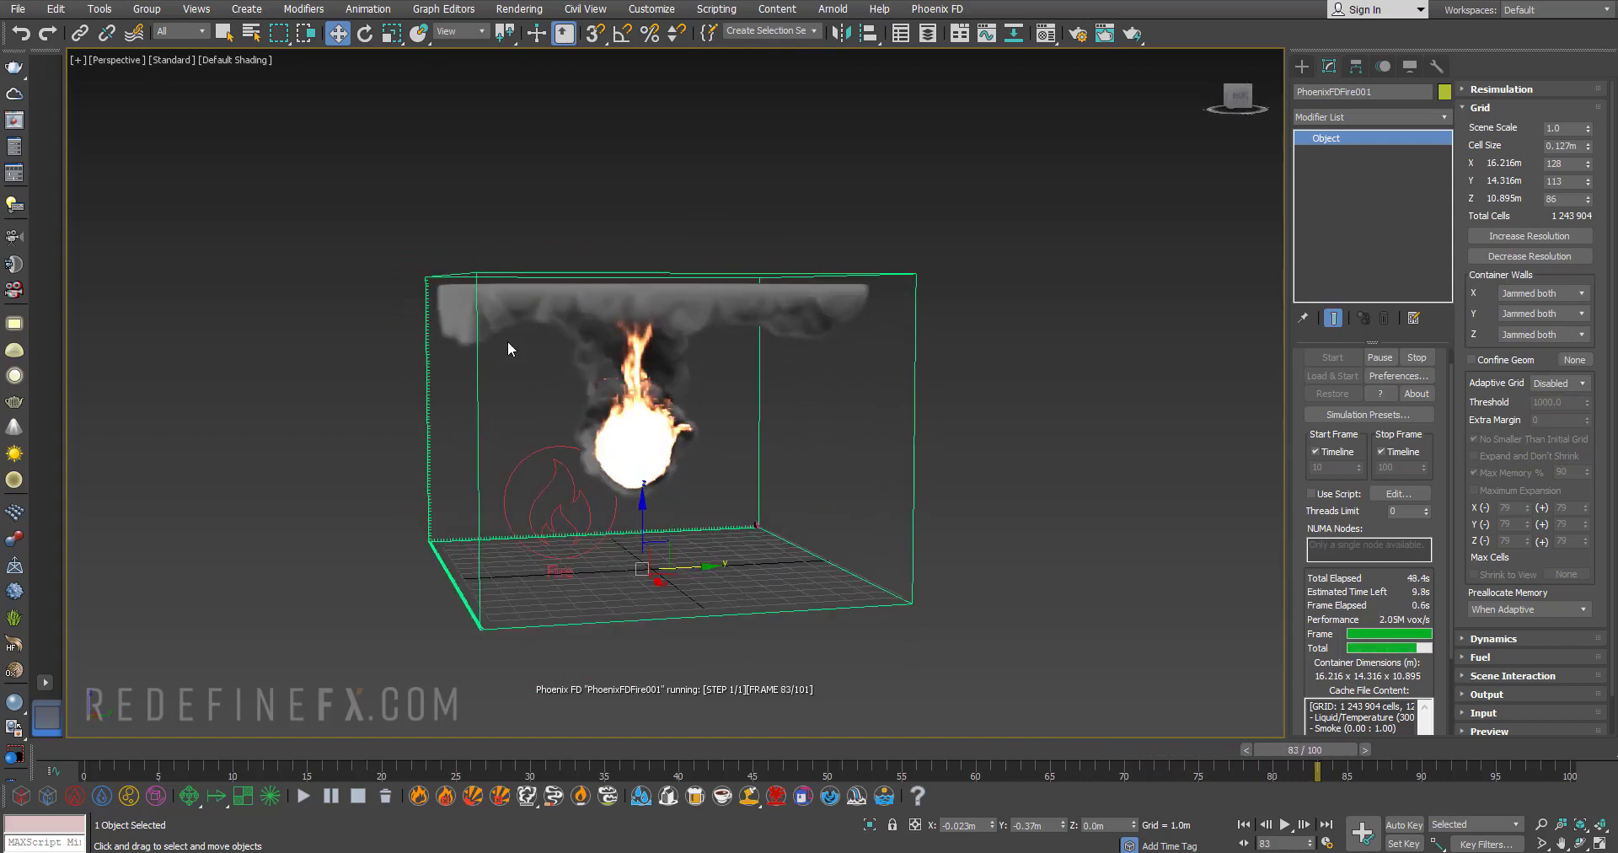
pyautogui.keyDown('alt'); pyautogui.moveTo(796, 297); pyautogui.dragTo(761, 291, button='middle'); pyautogui.keyUp('alt')
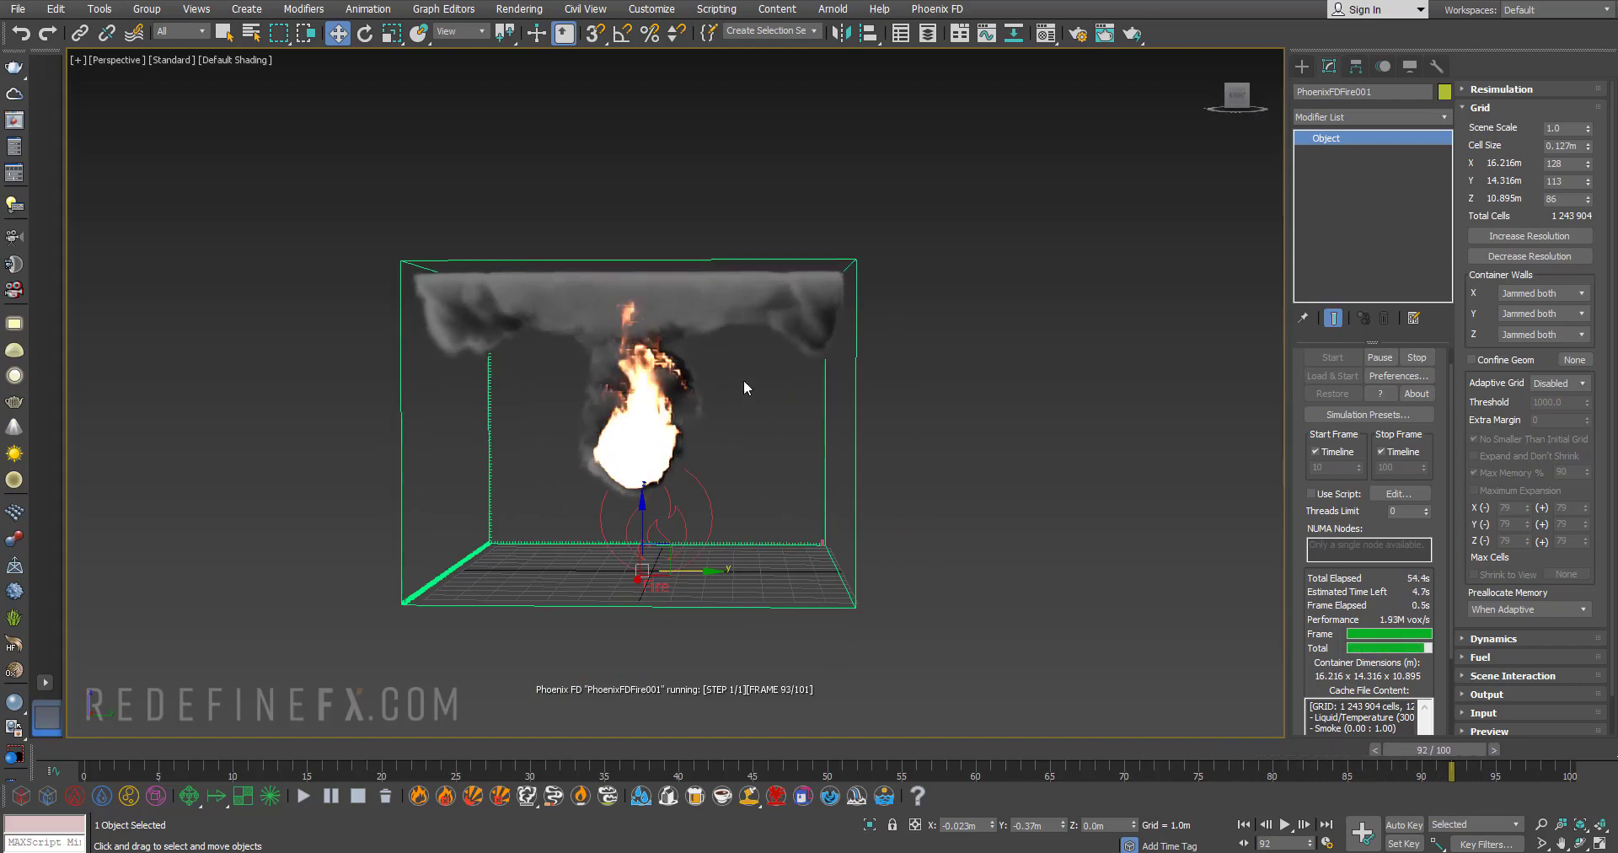
pyautogui.keyDown('alt'); pyautogui.moveTo(579, 341); pyautogui.dragTo(670, 295, button='middle'); pyautogui.keyUp('alt')
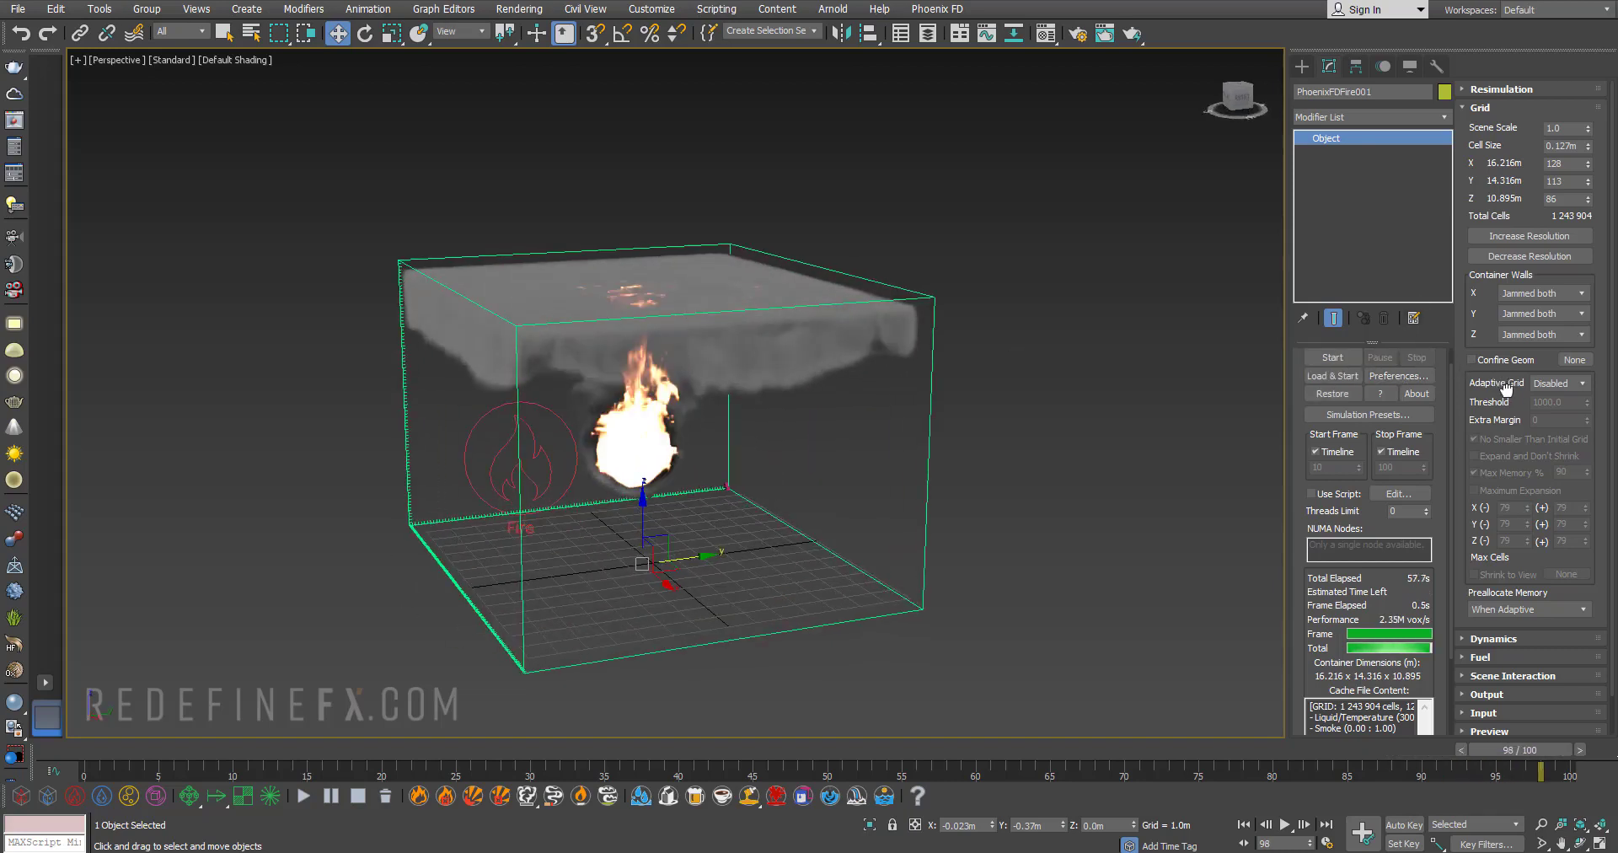
pyautogui.scroll(-1, 1495, 376)
pyautogui.keyDown('alt'); pyautogui.moveTo(675, 430); pyautogui.dragTo(727, 320, button='middle'); pyautogui.keyUp('alt')
# - Return to frame 0 and inspect the burning sphere and the empty space around it in the container from several angles
pyautogui.press('Home')
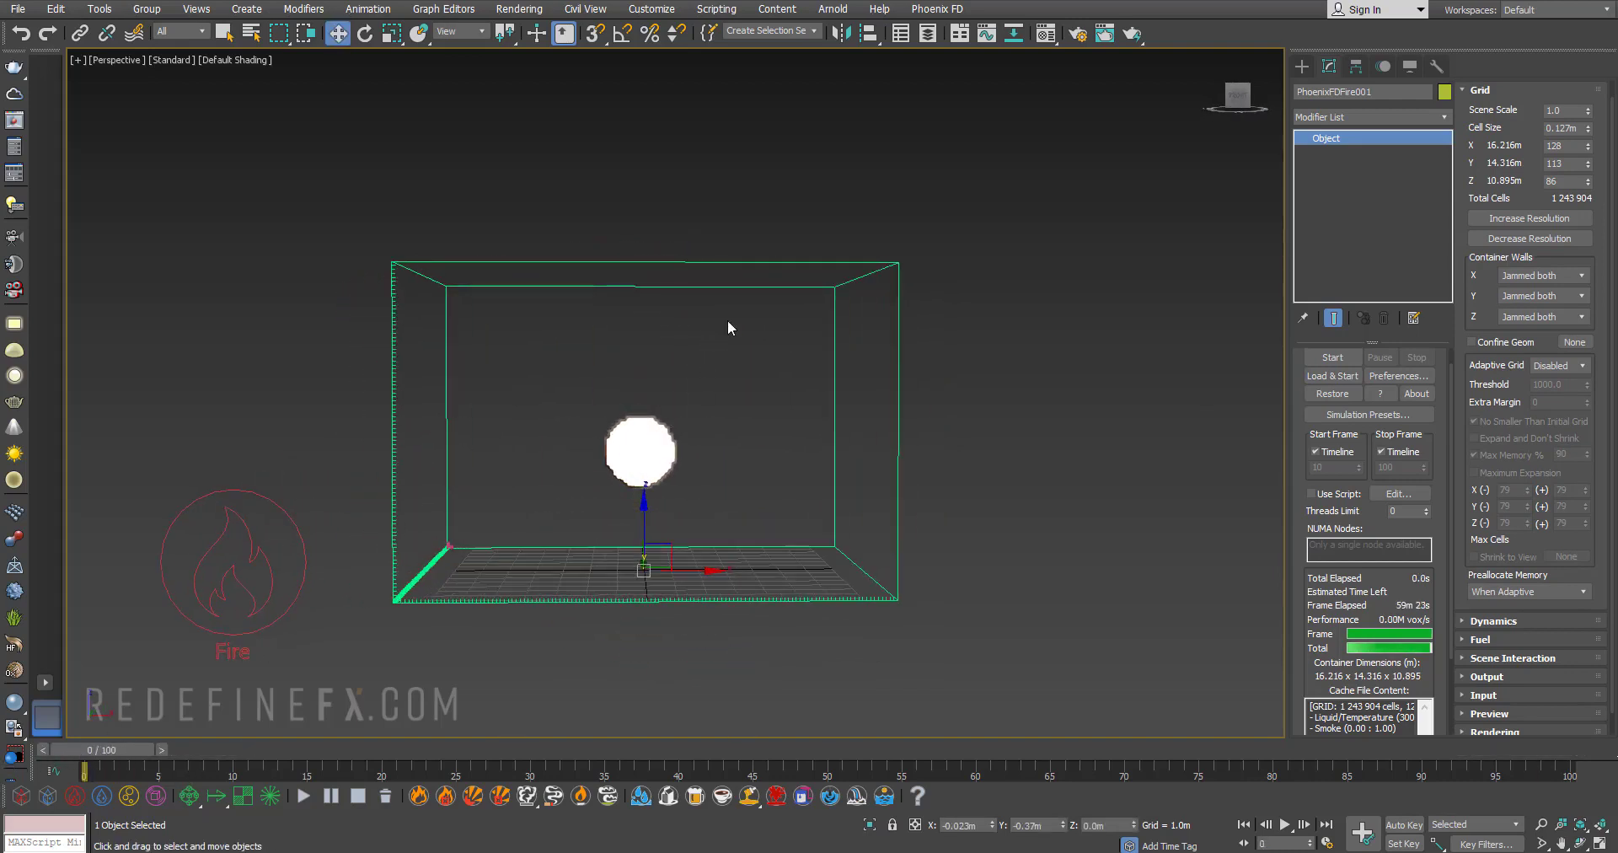
pyautogui.keyDown('alt'); pyautogui.moveTo(741, 390); pyautogui.dragTo(679, 433, button='middle'); pyautogui.keyUp('alt')
pyautogui.scroll(5, 679, 433)
pyautogui.scroll(-2, 664, 421)
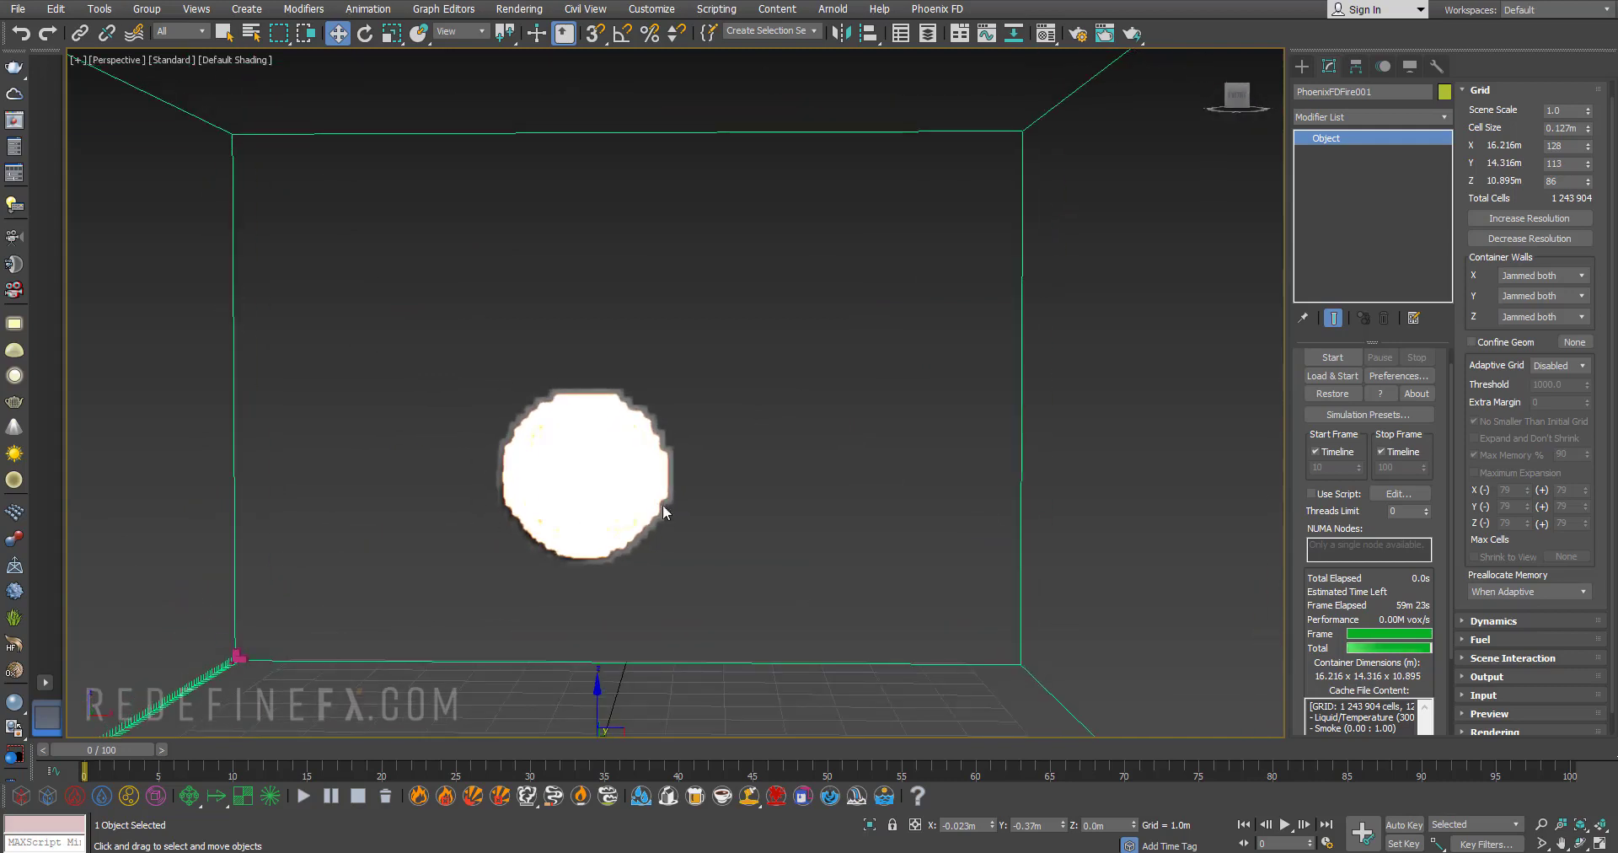
pyautogui.scroll(-4, 578, 423)
pyautogui.moveTo(628, 398)
pyautogui.mouseDown(button='middle')
pyautogui.moveTo(652, 369)
pyautogui.moveTo(697, 405)
pyautogui.moveTo(616, 401)
pyautogui.mouseUp(button='middle')
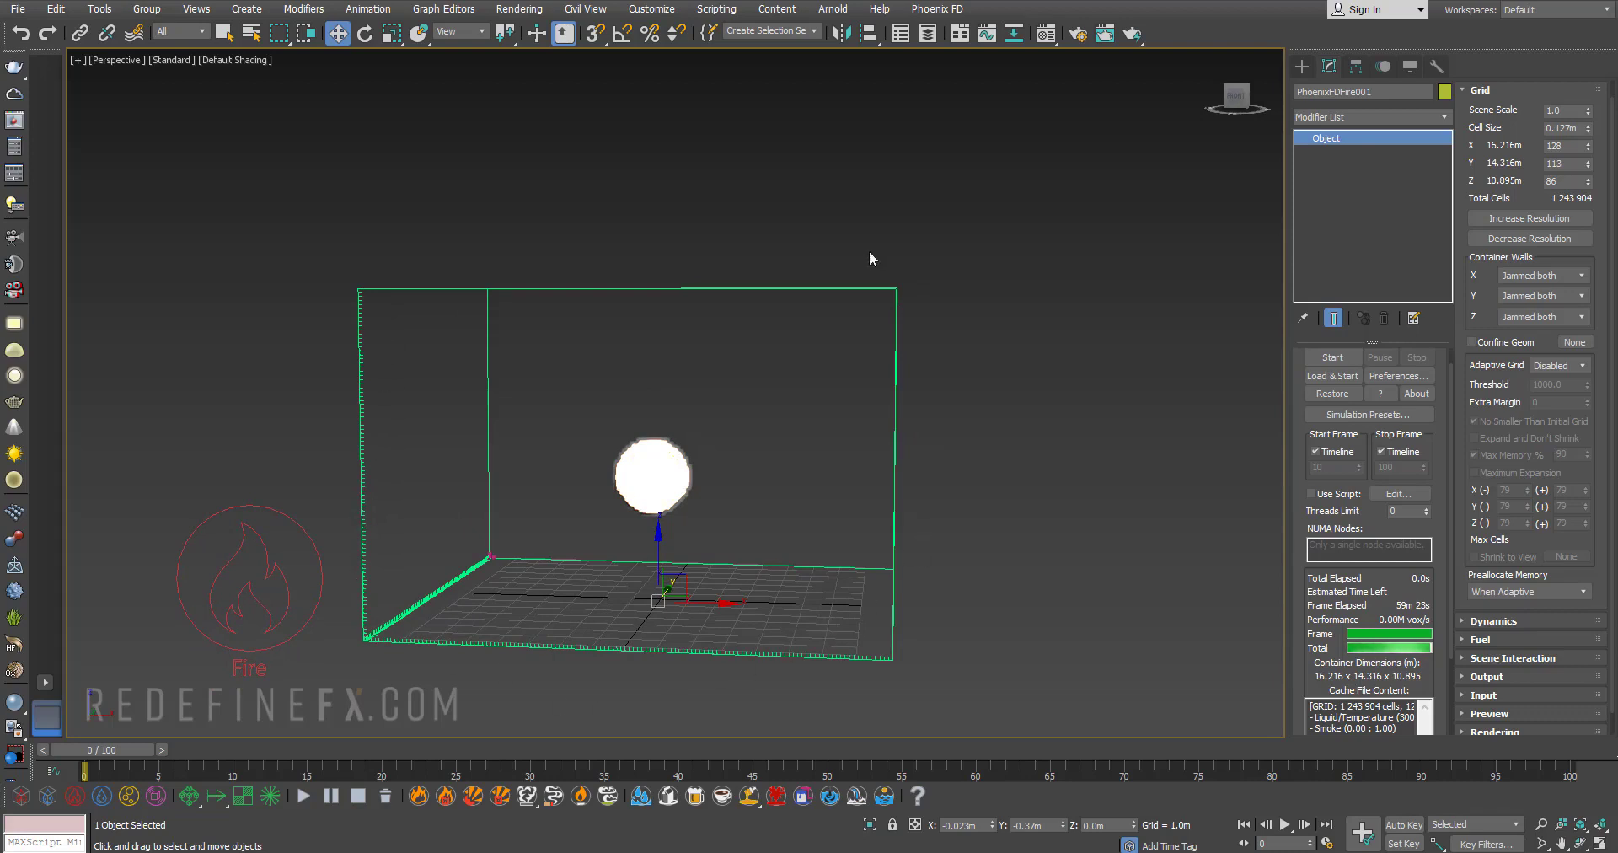
pyautogui.moveTo(809, 288)
pyautogui.keyDown('alt'); pyautogui.mouseDown(button='middle')
pyautogui.moveTo(823, 333)
pyautogui.moveTo(822, 273)
pyautogui.mouseUp(button='middle'); pyautogui.keyUp('alt')
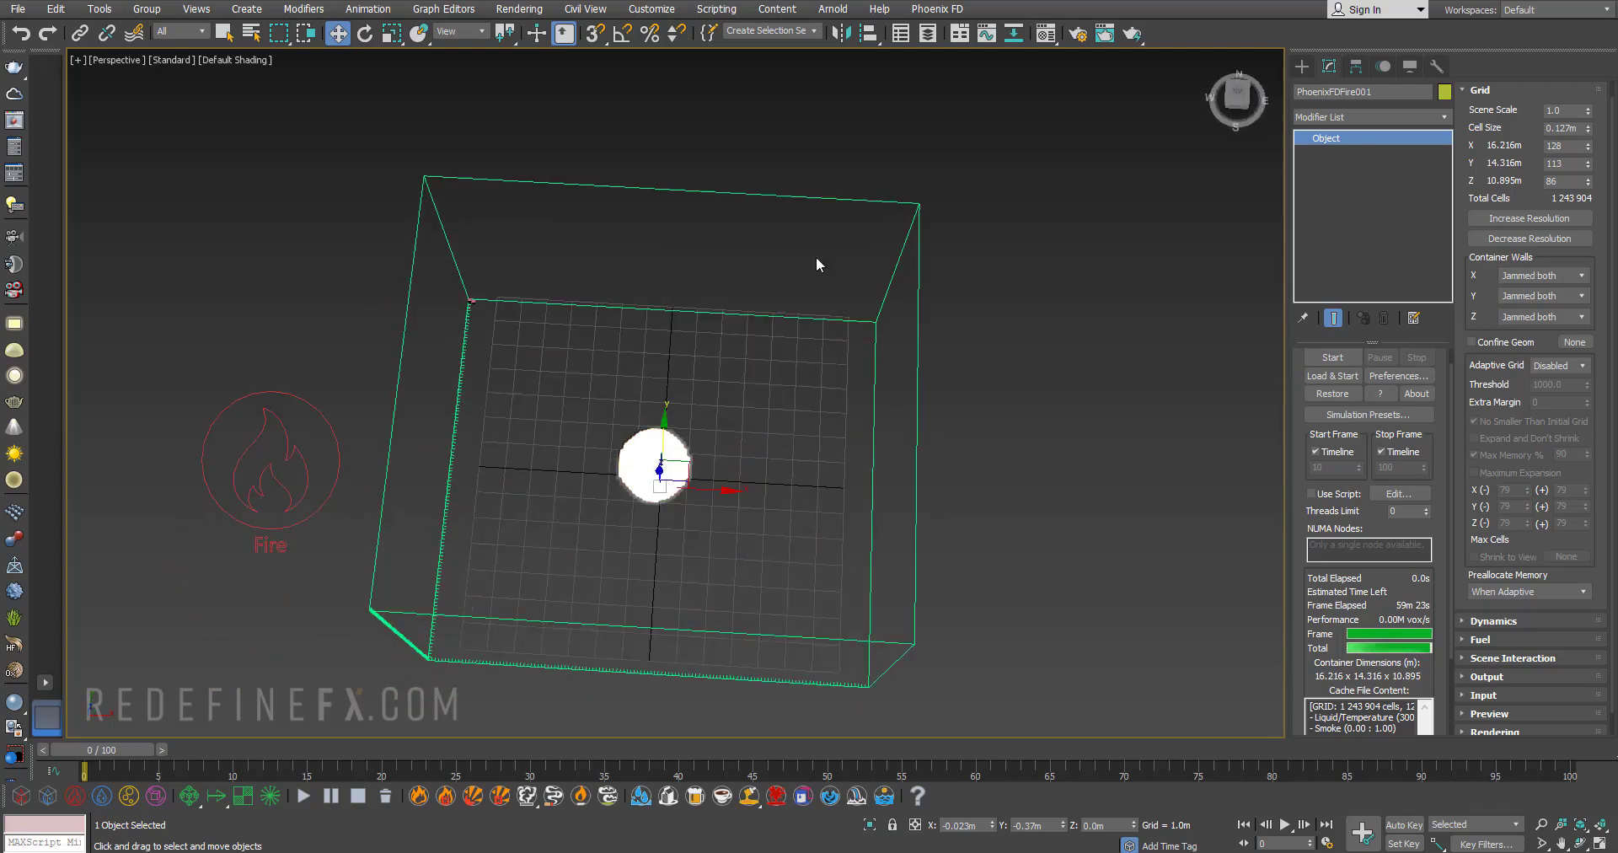
pyautogui.keyDown('alt'); pyautogui.moveTo(745, 533); pyautogui.dragTo(716, 412, button='middle'); pyautogui.keyUp('alt')
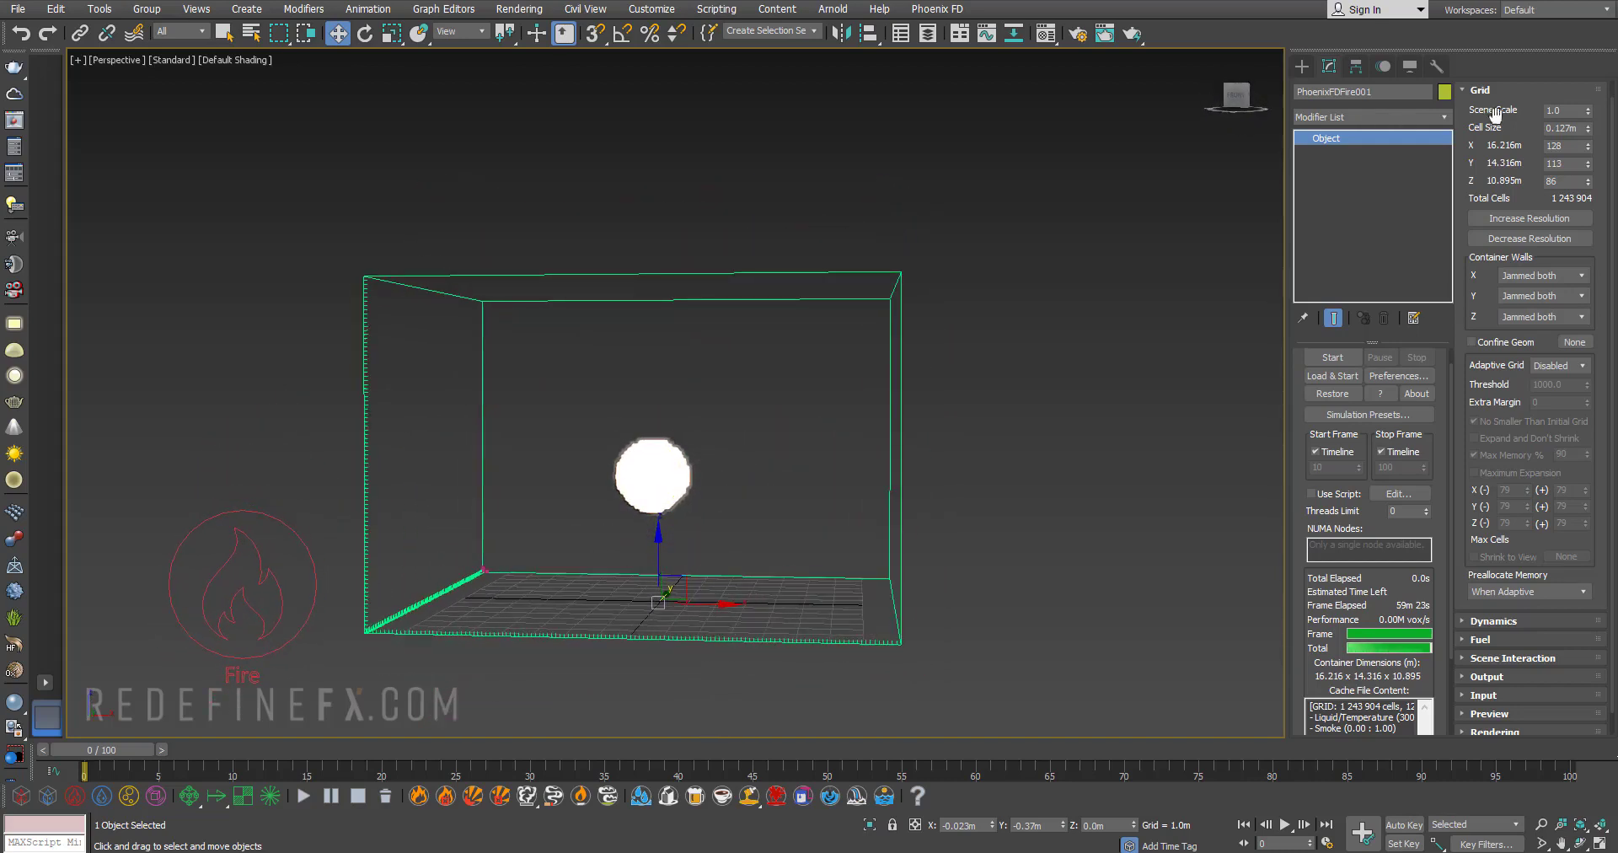
# - Reduce the fire grid to 45 x 44 x 36 cells and shift the container along Y to -0.872 m
pyautogui.moveTo(1587, 148); pyautogui.dragTo(1581, 191)
pyautogui.keyDown('alt'); pyautogui.moveTo(657, 423); pyautogui.dragTo(513, 432, button='middle'); pyautogui.keyUp('alt')
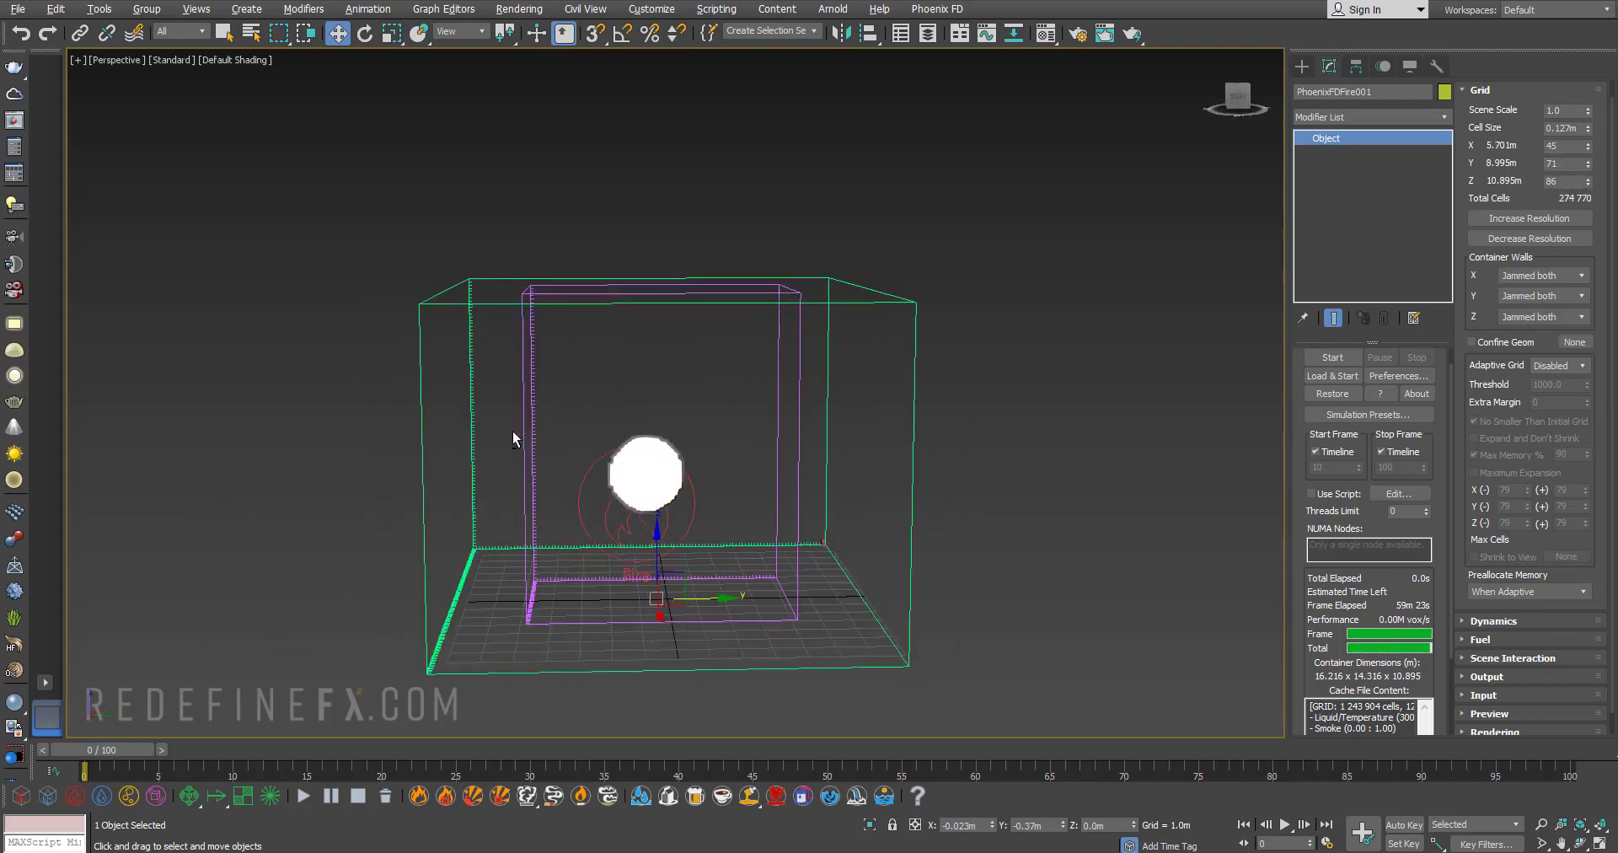
pyautogui.moveTo(1588, 164); pyautogui.dragTo(1586, 182)
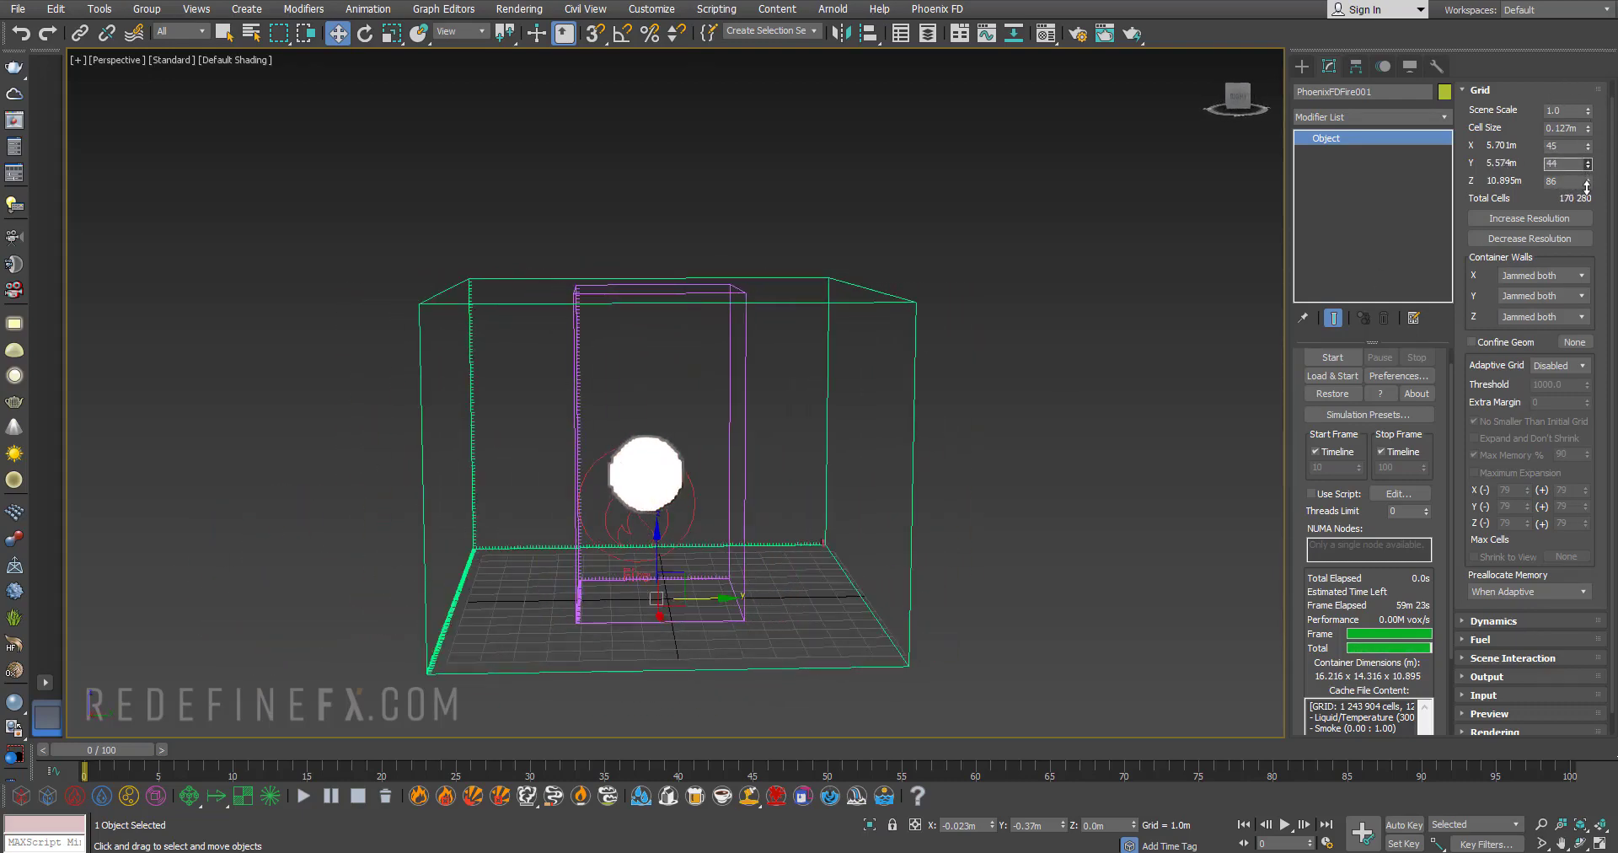
pyautogui.moveTo(716, 599); pyautogui.dragTo(702, 599)
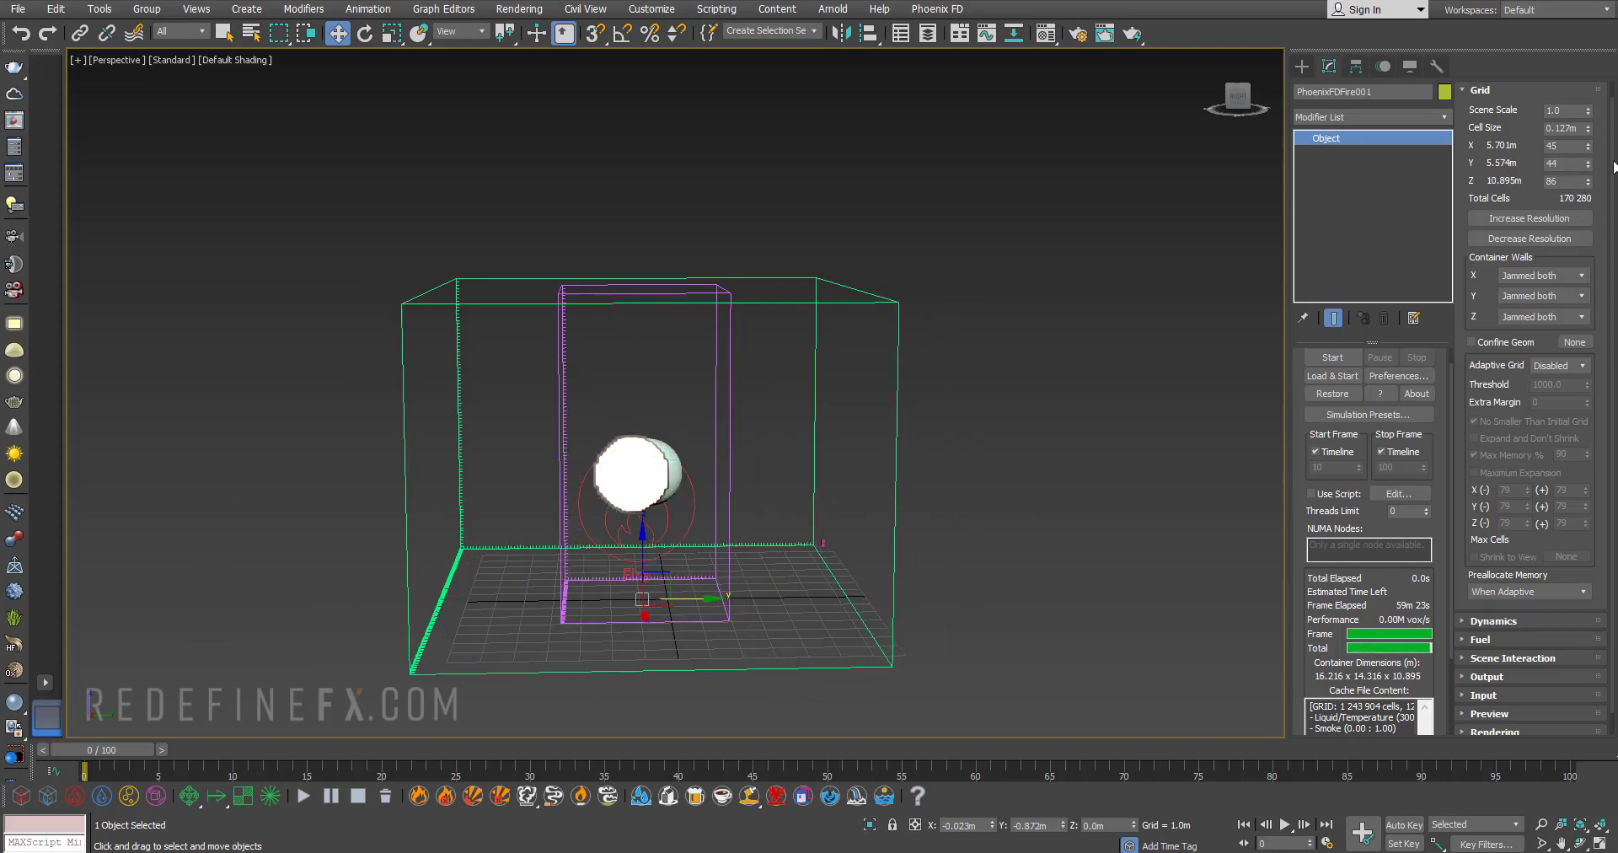
pyautogui.moveTo(1588, 182); pyautogui.dragTo(1588, 220)
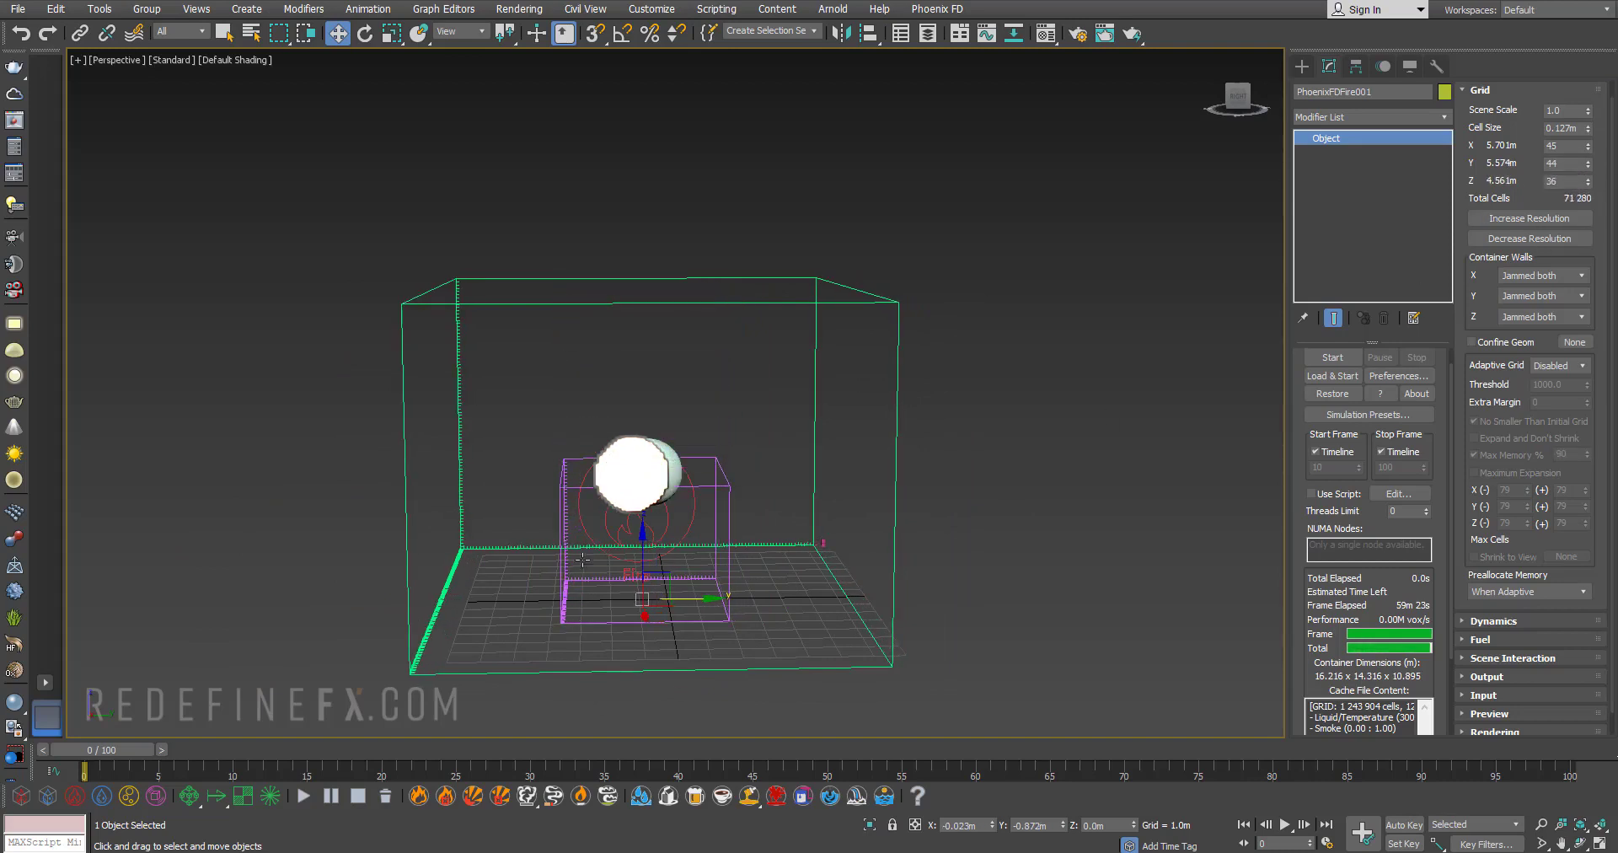
# - Raise the container to Z 2.064 m around the sphere and delete the cached simulation
pyautogui.moveTo(629, 557); pyautogui.dragTo(629, 504)
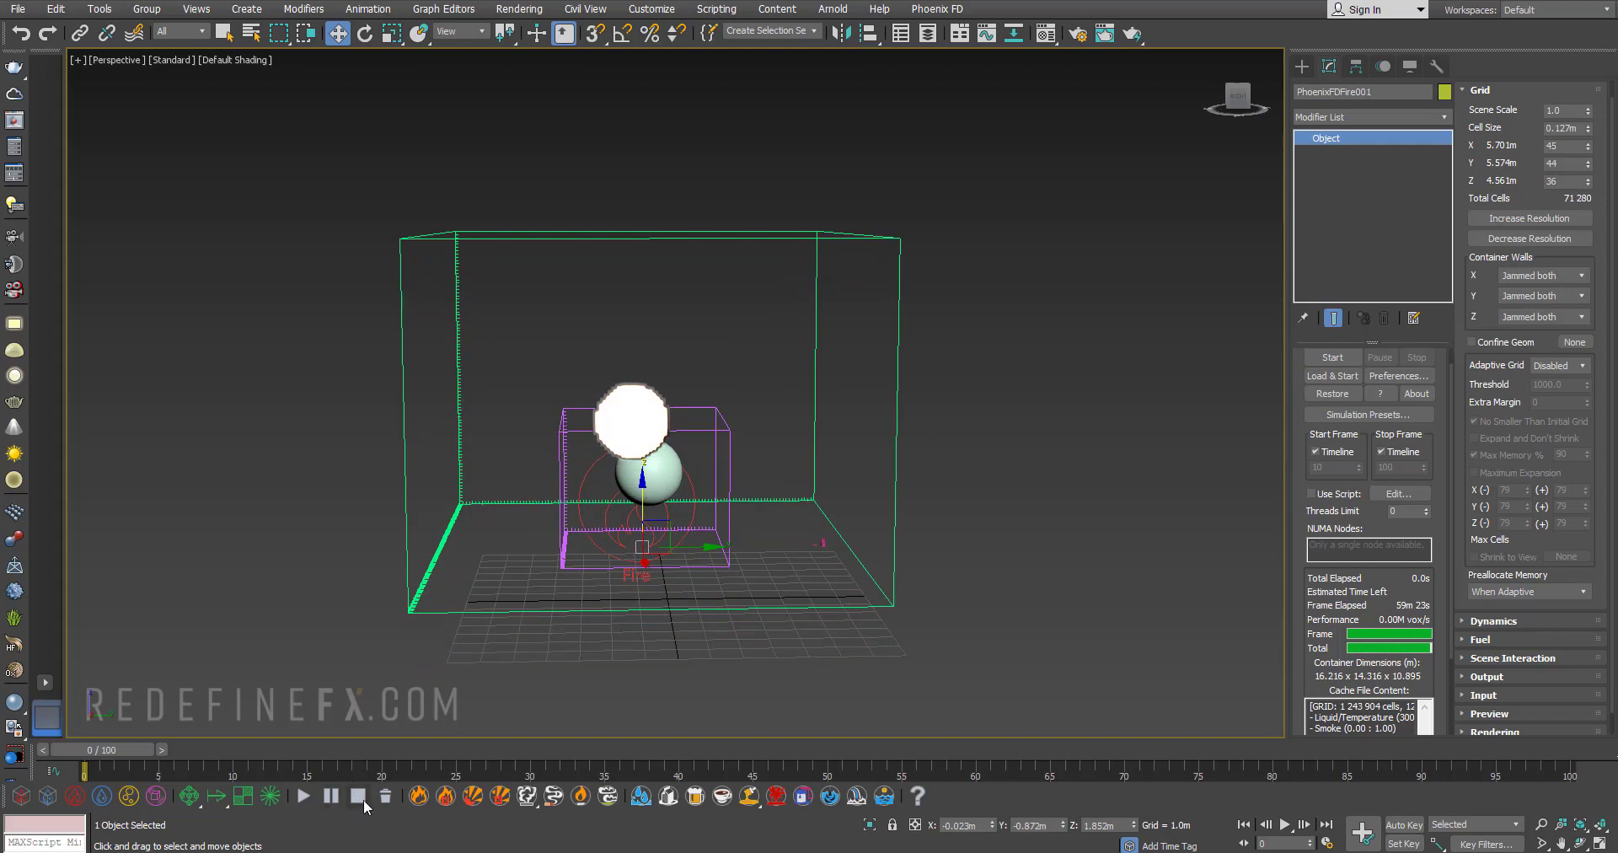
pyautogui.click(385, 797)
pyautogui.click(942, 485)
pyautogui.keyDown('alt'); pyautogui.moveTo(660, 455); pyautogui.dragTo(792, 445, button='middle'); pyautogui.keyUp('alt')
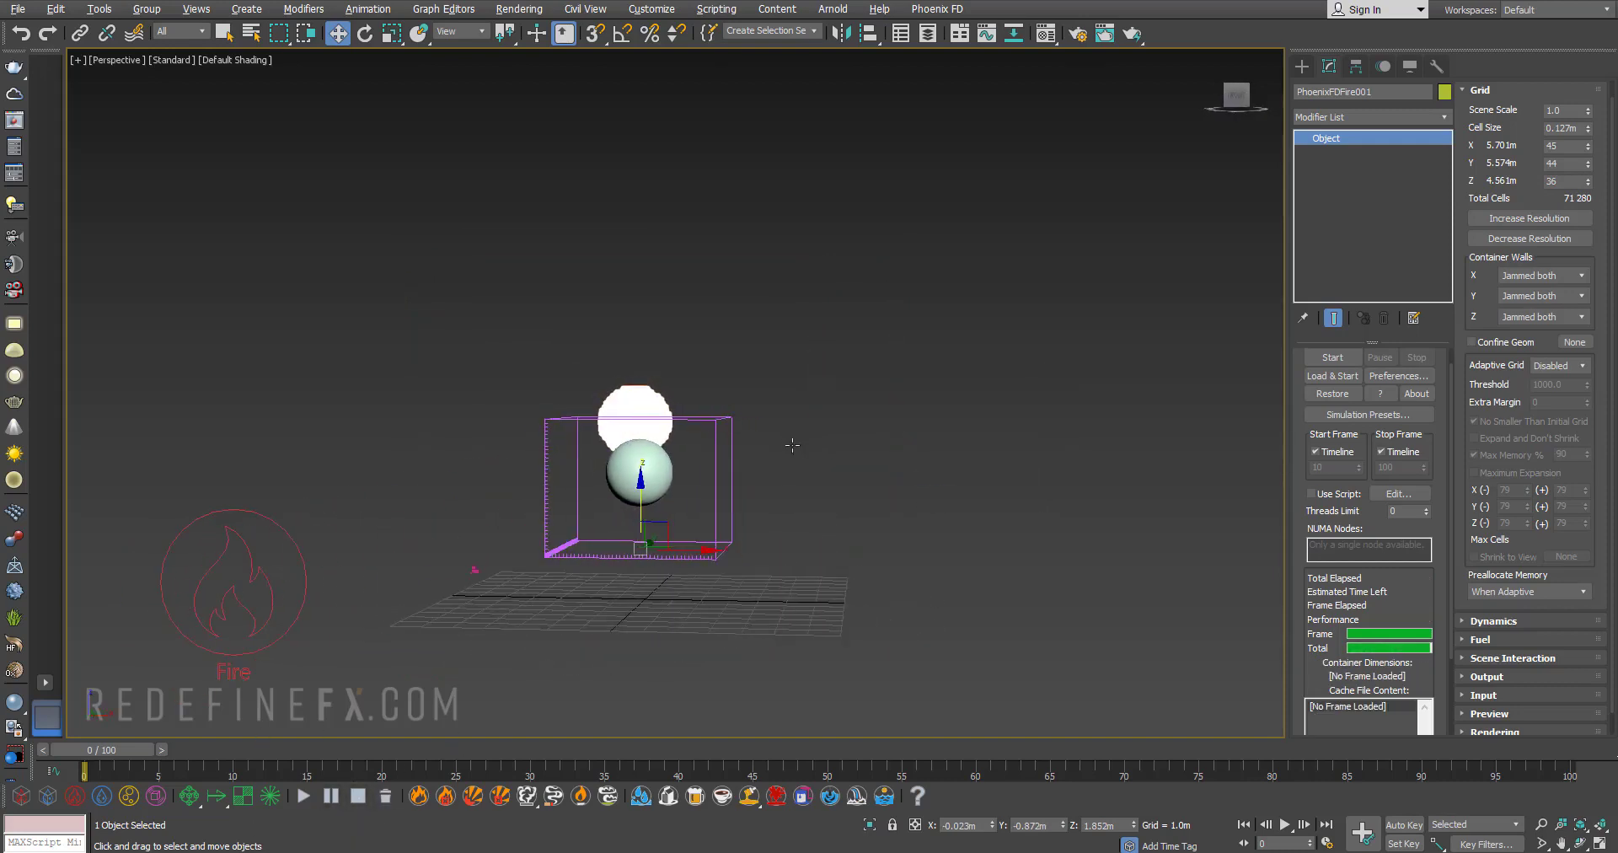
pyautogui.moveTo(622, 527); pyautogui.dragTo(622, 520)
# - Set the Adaptive Grid to Temperature with a threshold of 500
pyautogui.click(1547, 365)
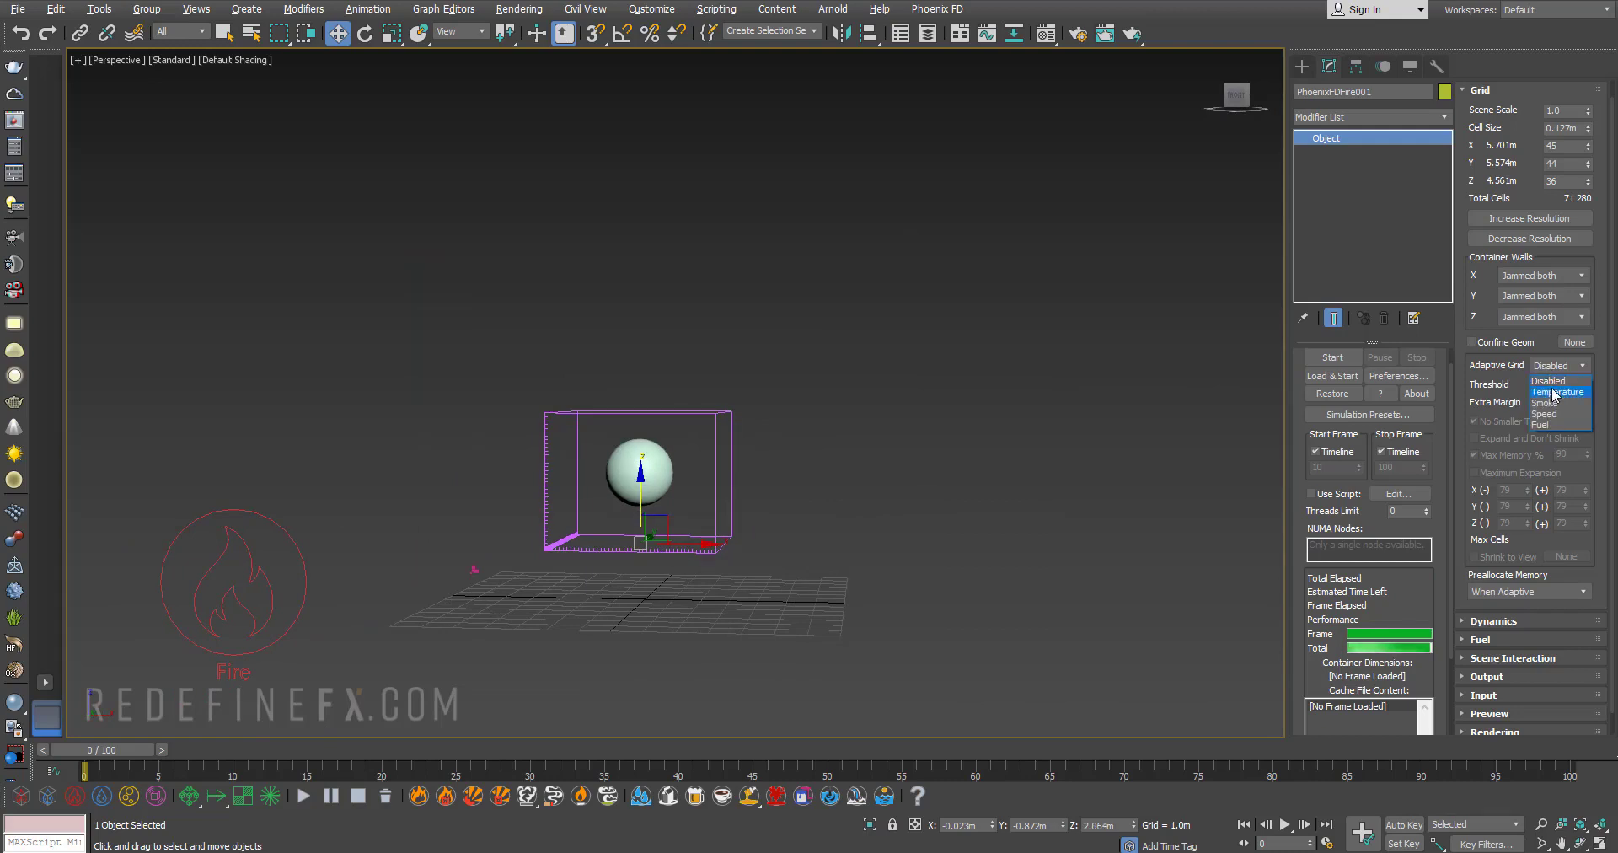
pyautogui.click(1555, 393)
pyautogui.click(1556, 365)
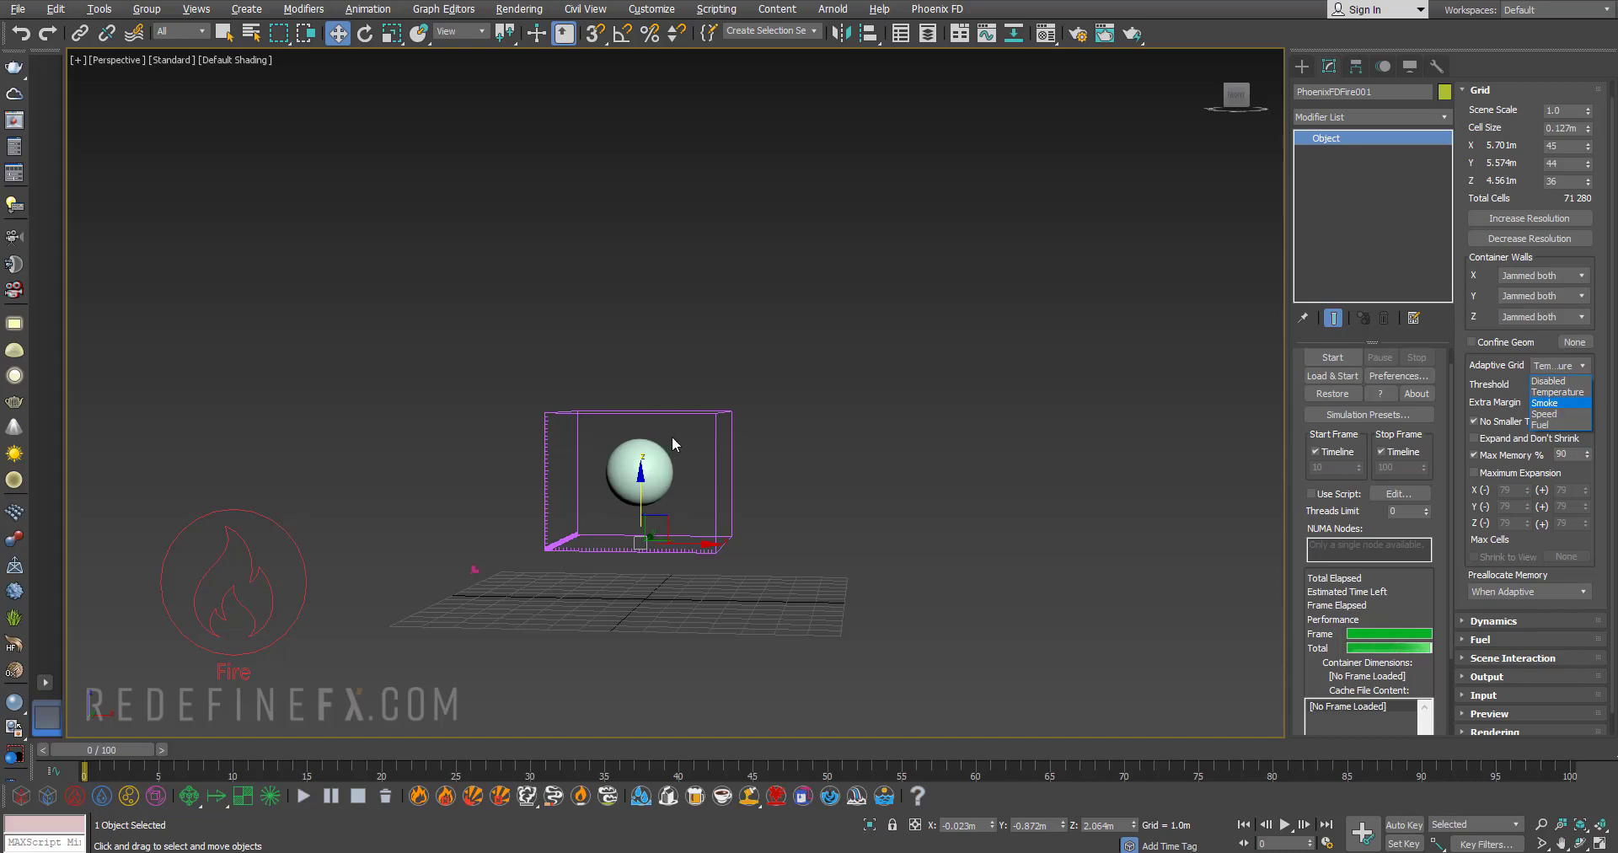
pyautogui.click(1550, 392)
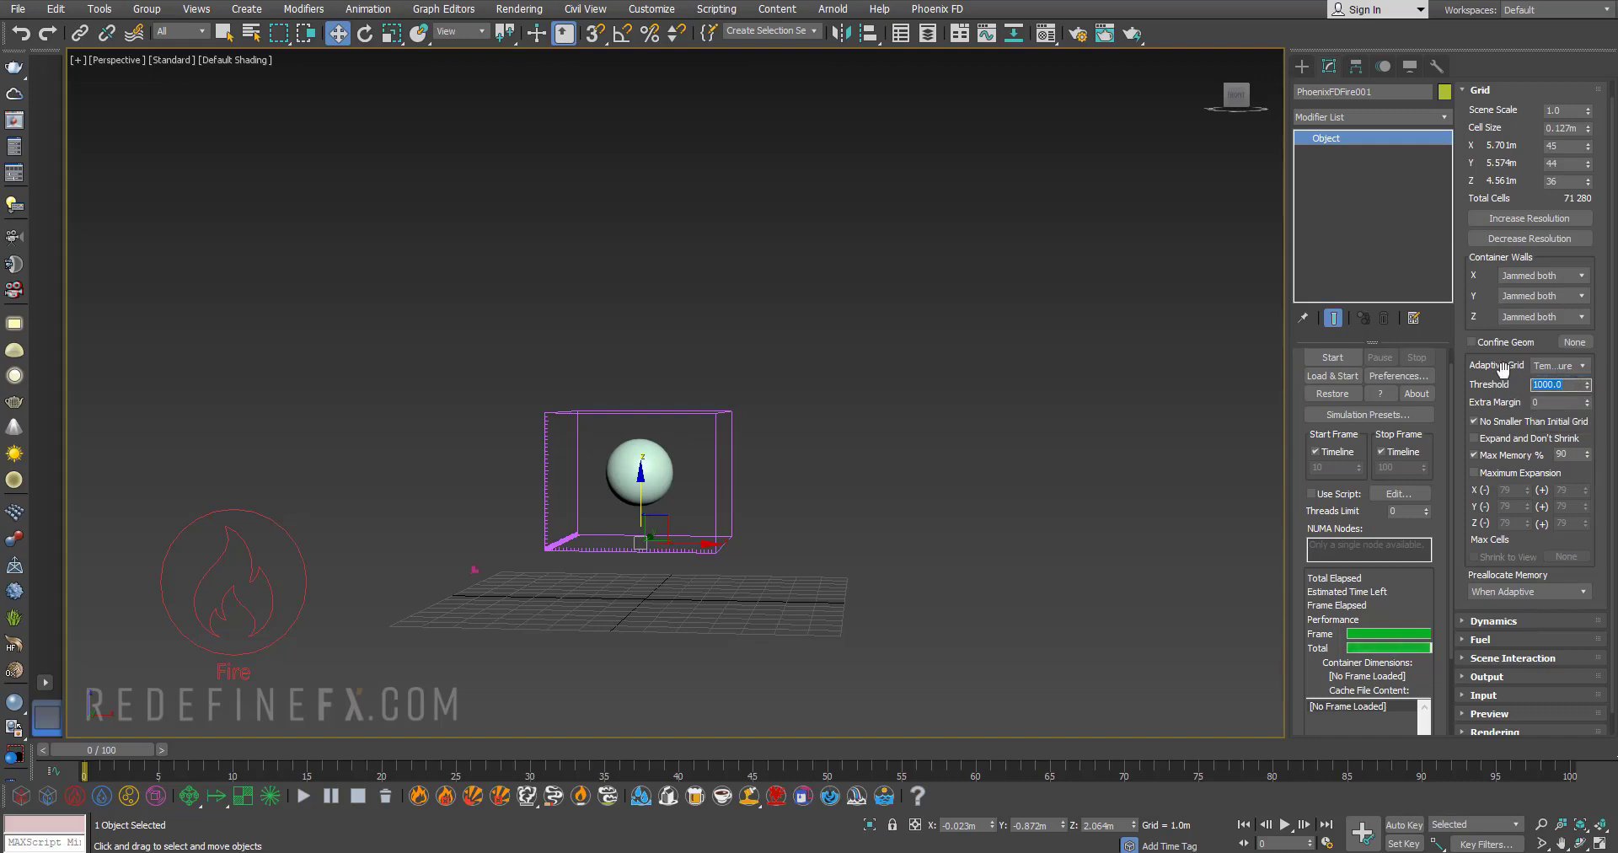
pyautogui.write('500')
pyautogui.press('Return')
# - Simulate the fire in the small jammed container to about frame 28 while viewing it from the side
pyautogui.scroll(5, 685, 456)
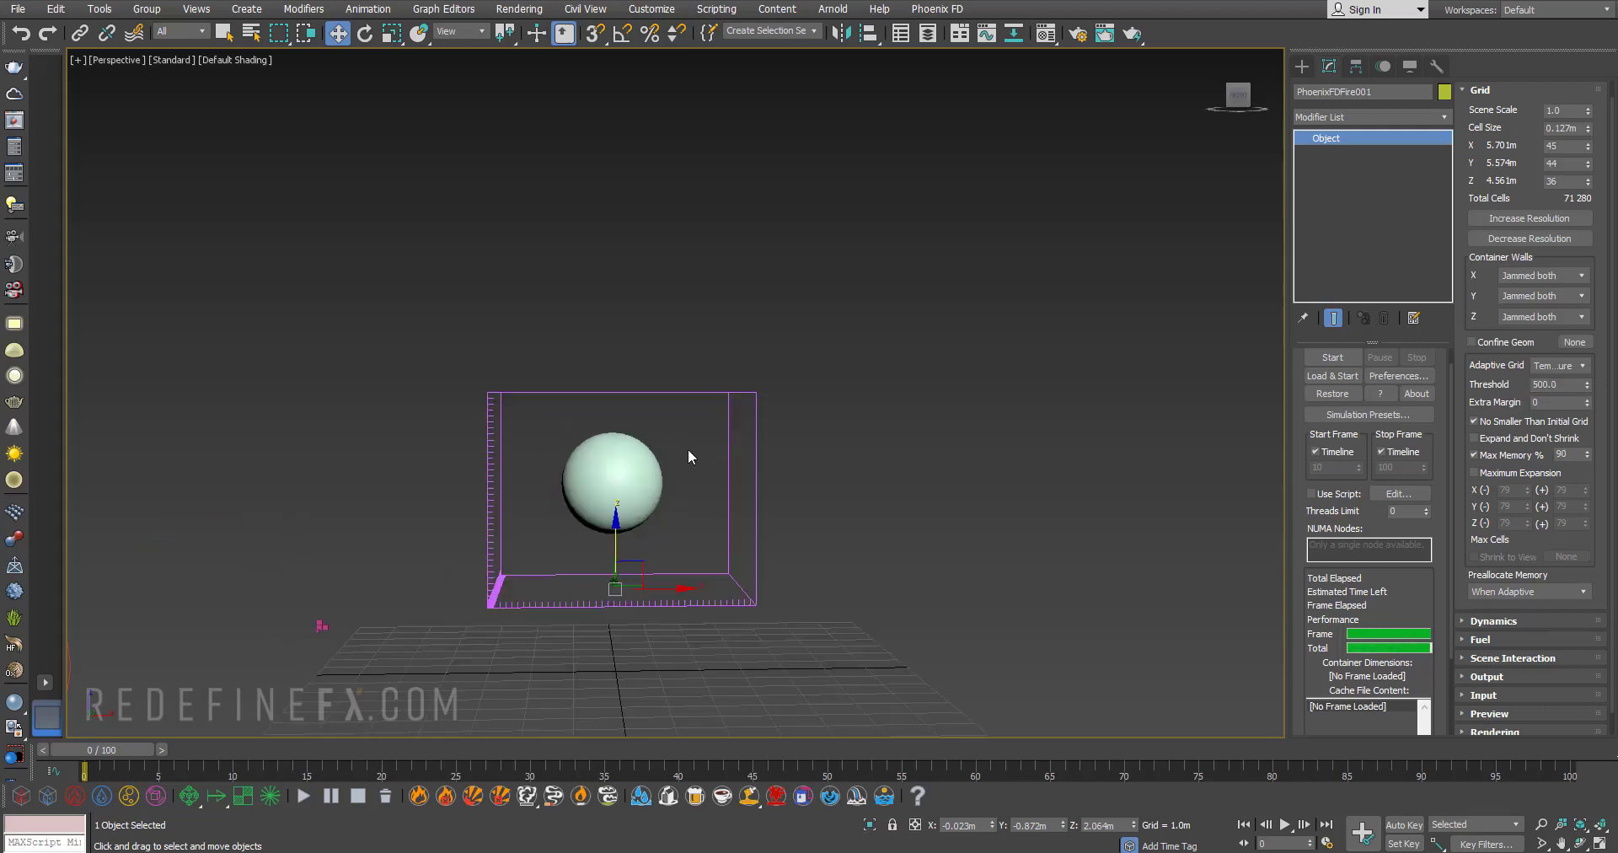
pyautogui.keyDown('alt'); pyautogui.moveTo(686, 412); pyautogui.dragTo(485, 383, button='middle'); pyautogui.keyUp('alt')
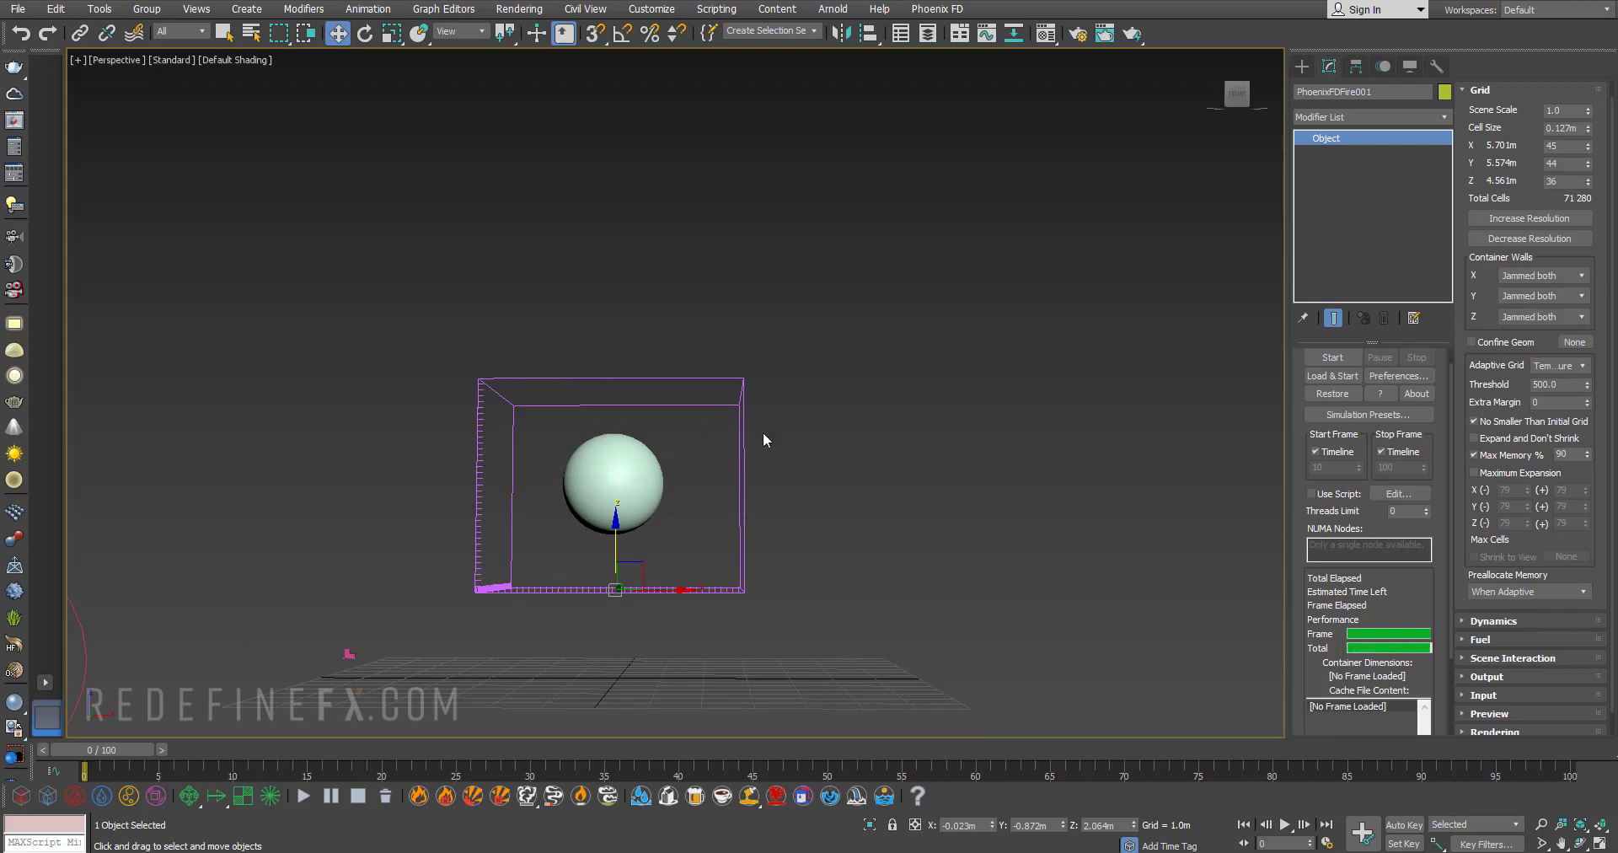
pyautogui.keyDown('alt'); pyautogui.moveTo(711, 429); pyautogui.dragTo(670, 461, button='middle'); pyautogui.keyUp('alt')
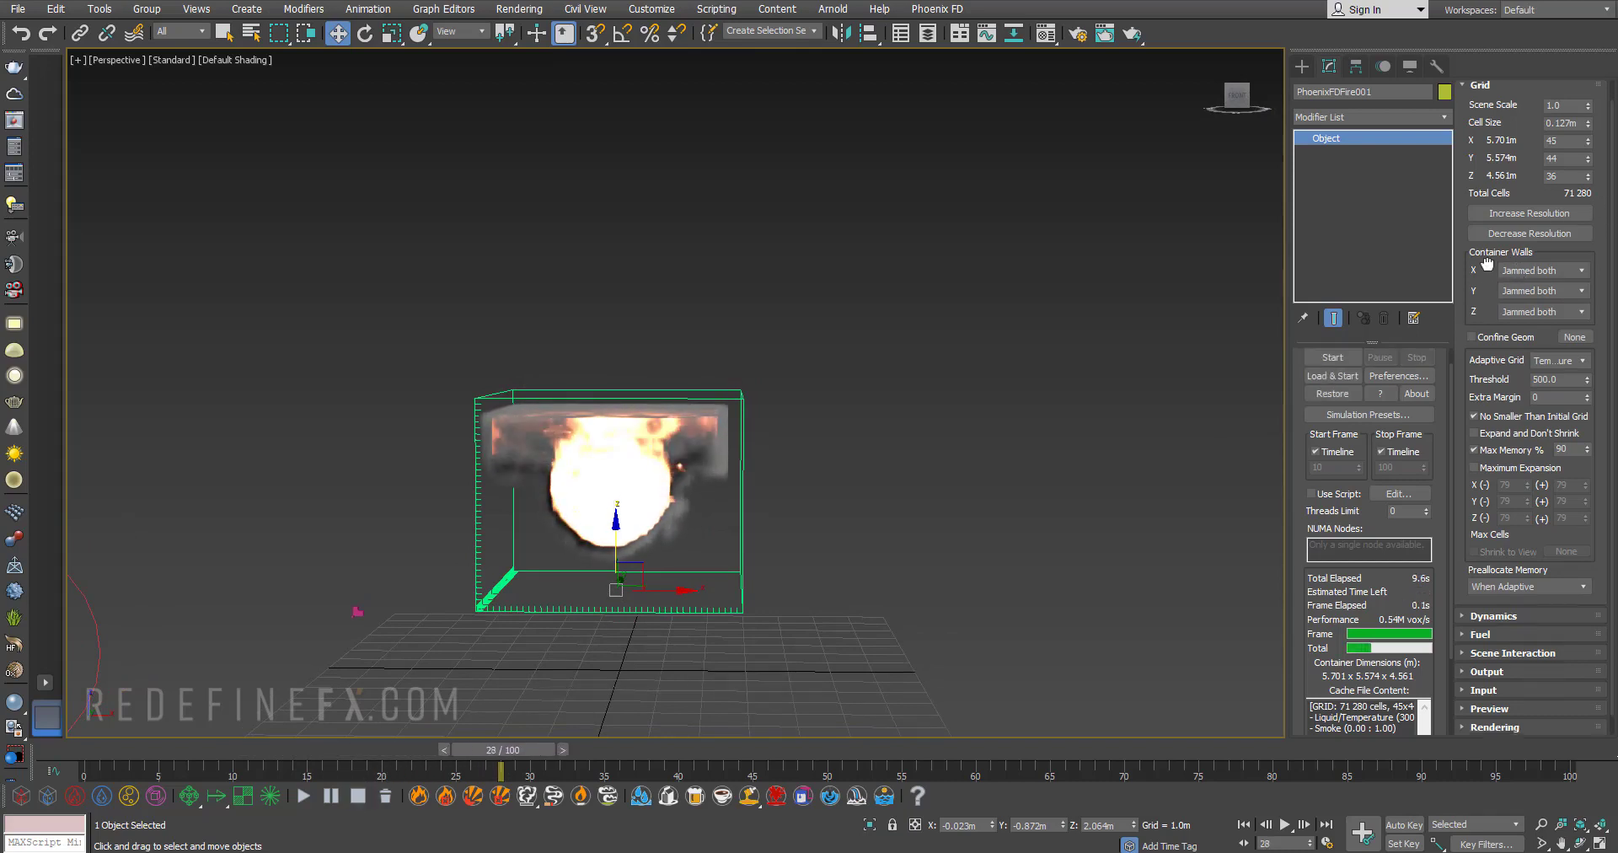
# - Set the container's X, Y and Z walls to Open
pyautogui.scroll(-1, 1530, 261)
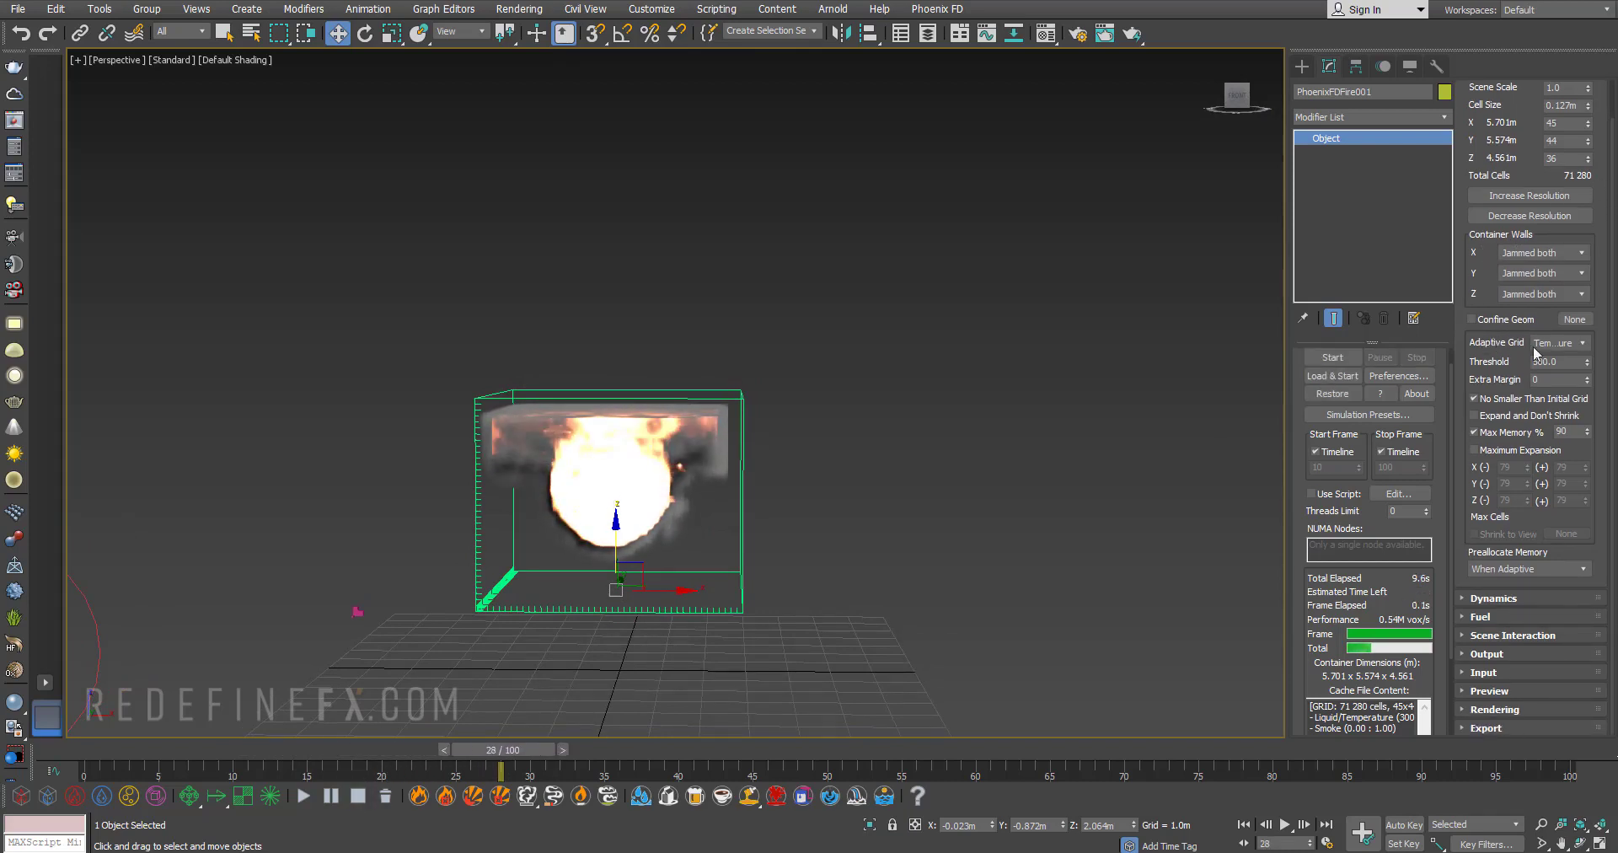
pyautogui.click(1532, 252)
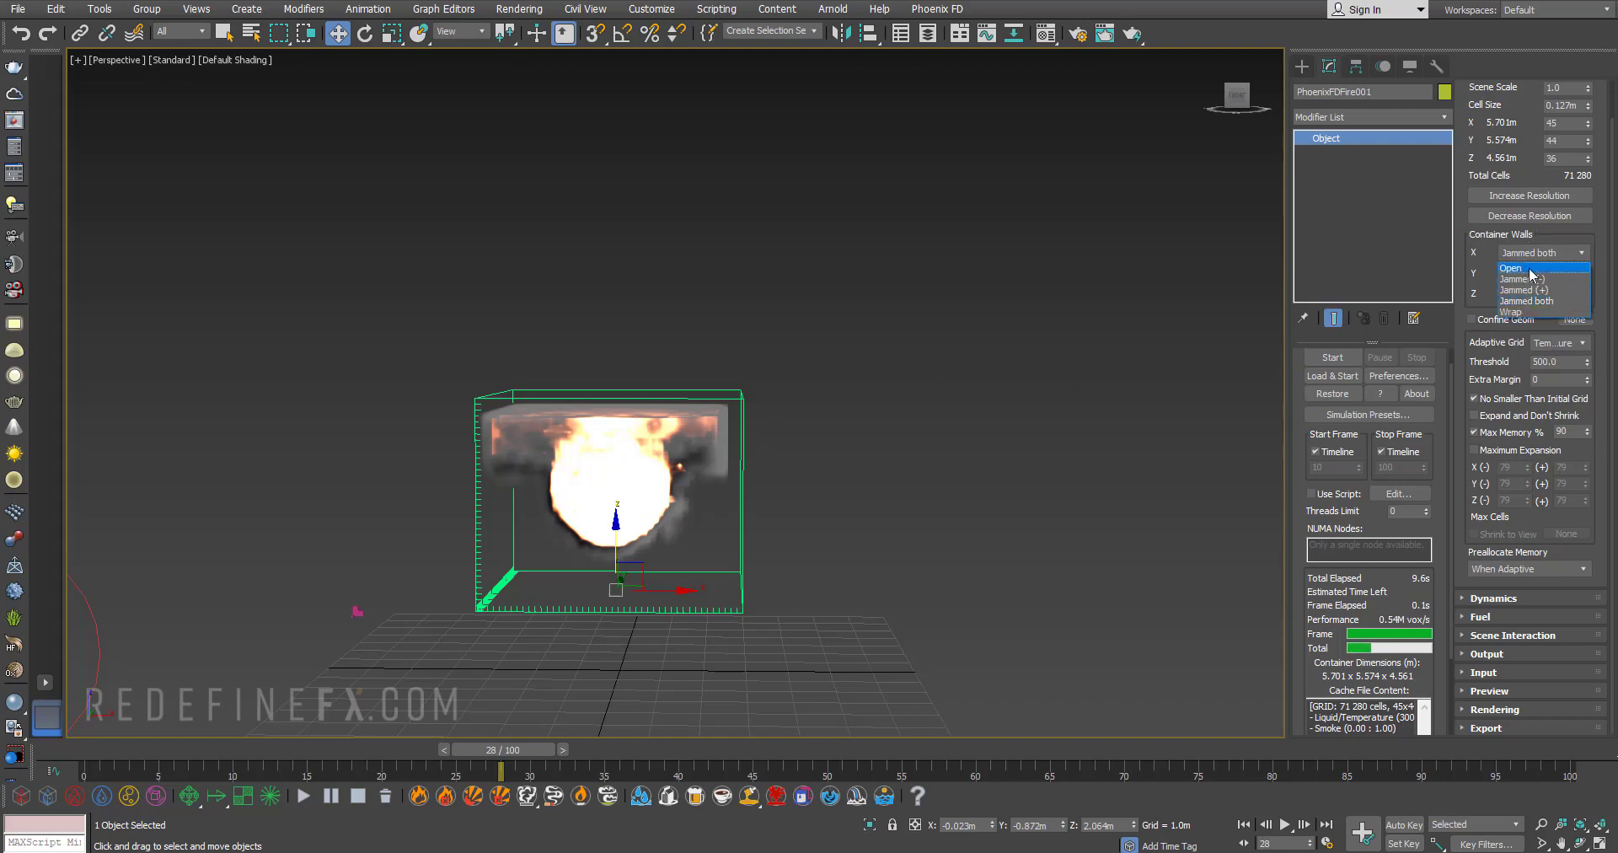
pyautogui.click(1517, 268)
pyautogui.click(1534, 273)
pyautogui.click(1517, 288)
pyautogui.click(1525, 293)
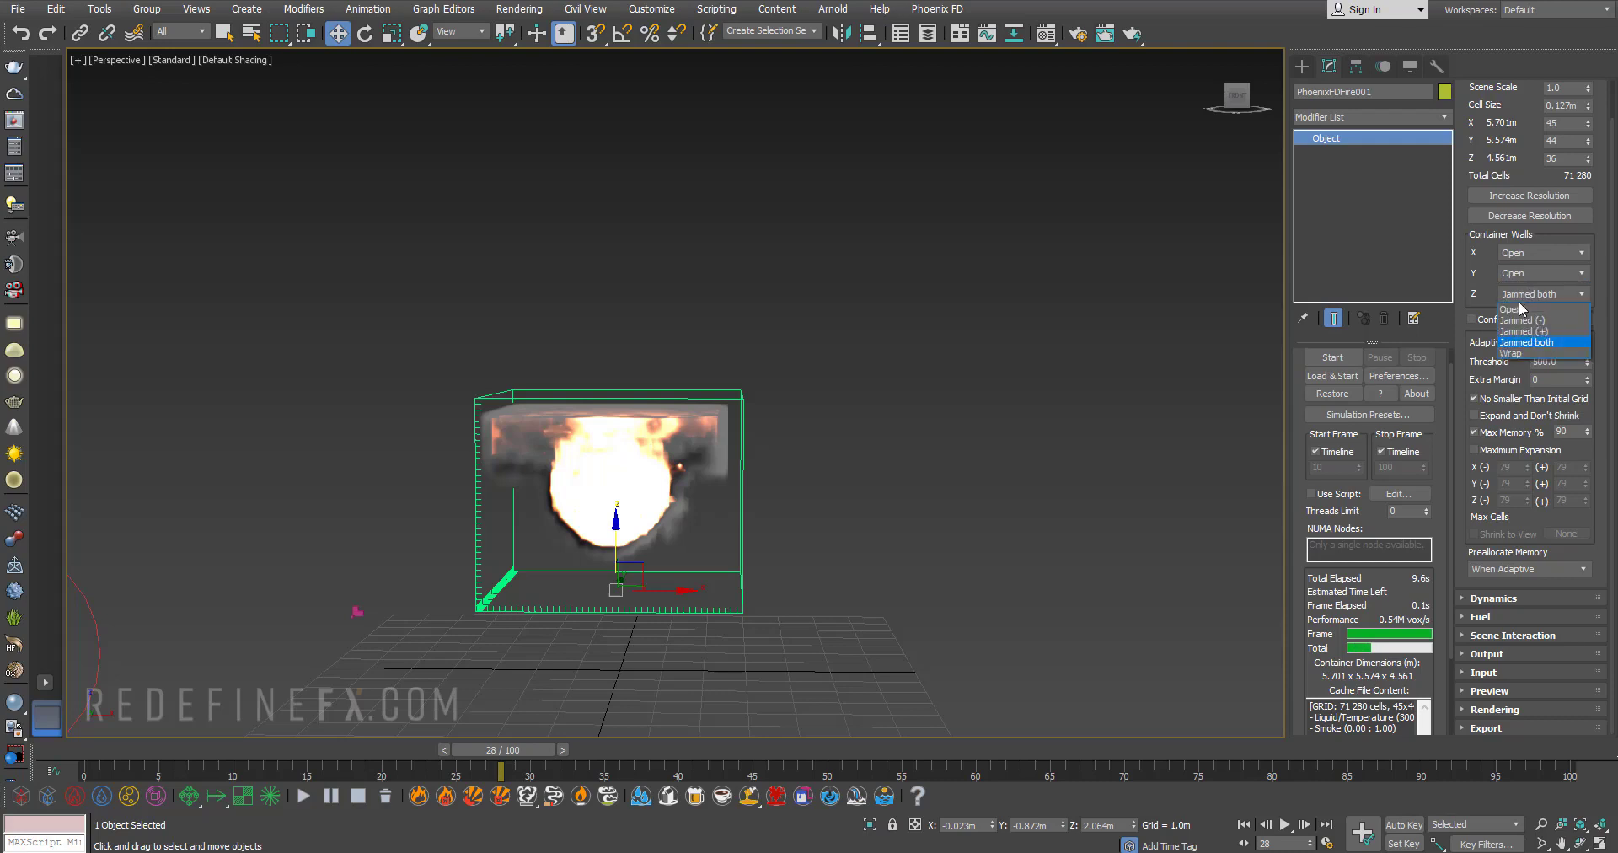
pyautogui.click(1508, 309)
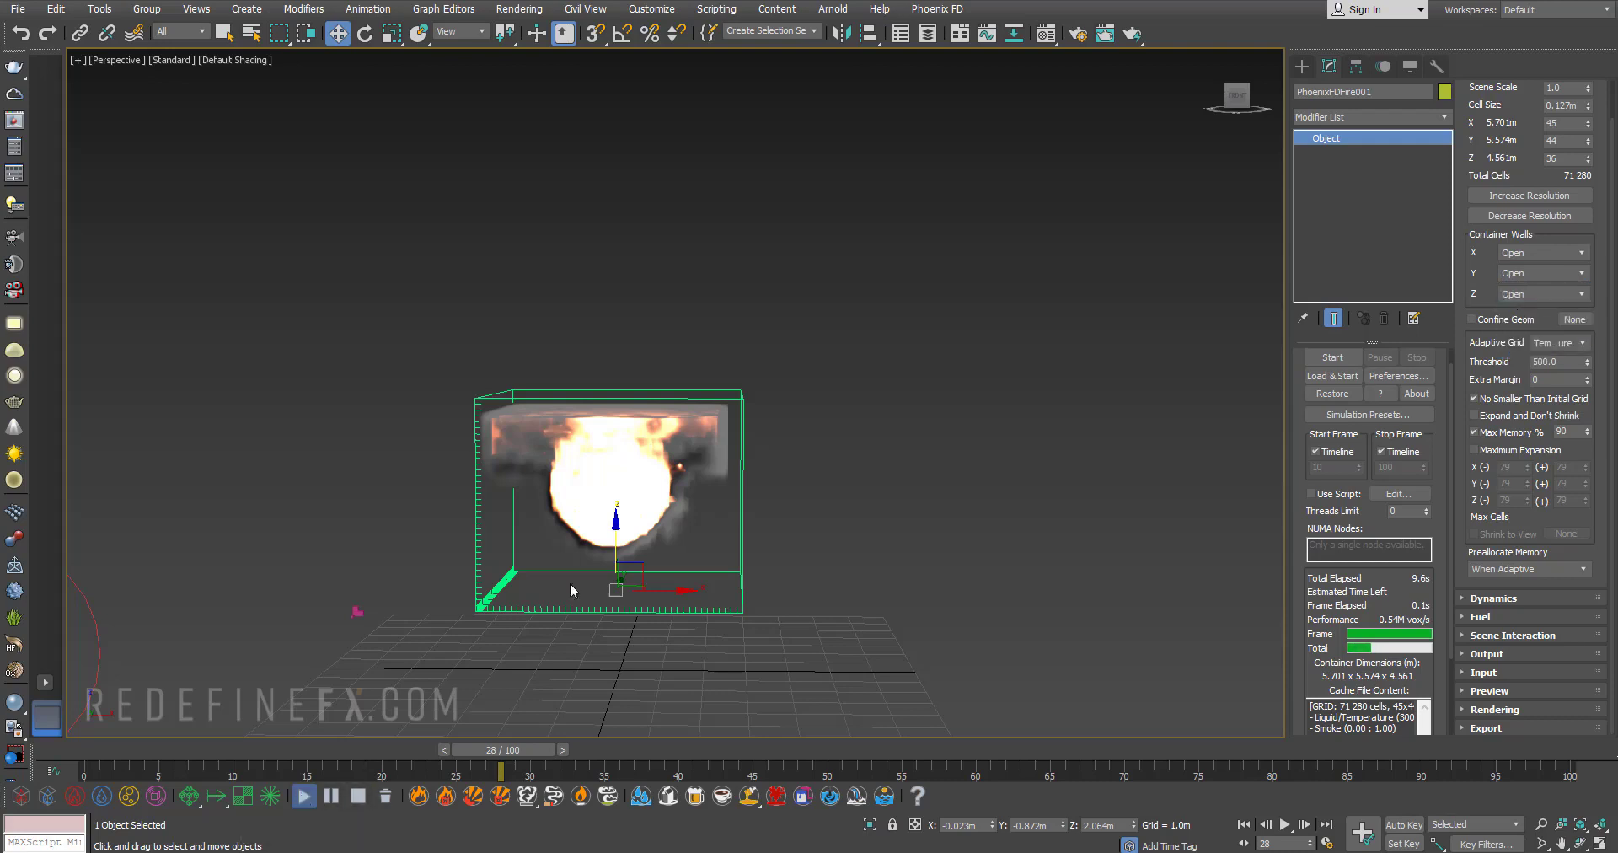
# - Rerun the adaptive-grid fire simulation from the start to about frame 44 and stop it
pyautogui.press('Home')
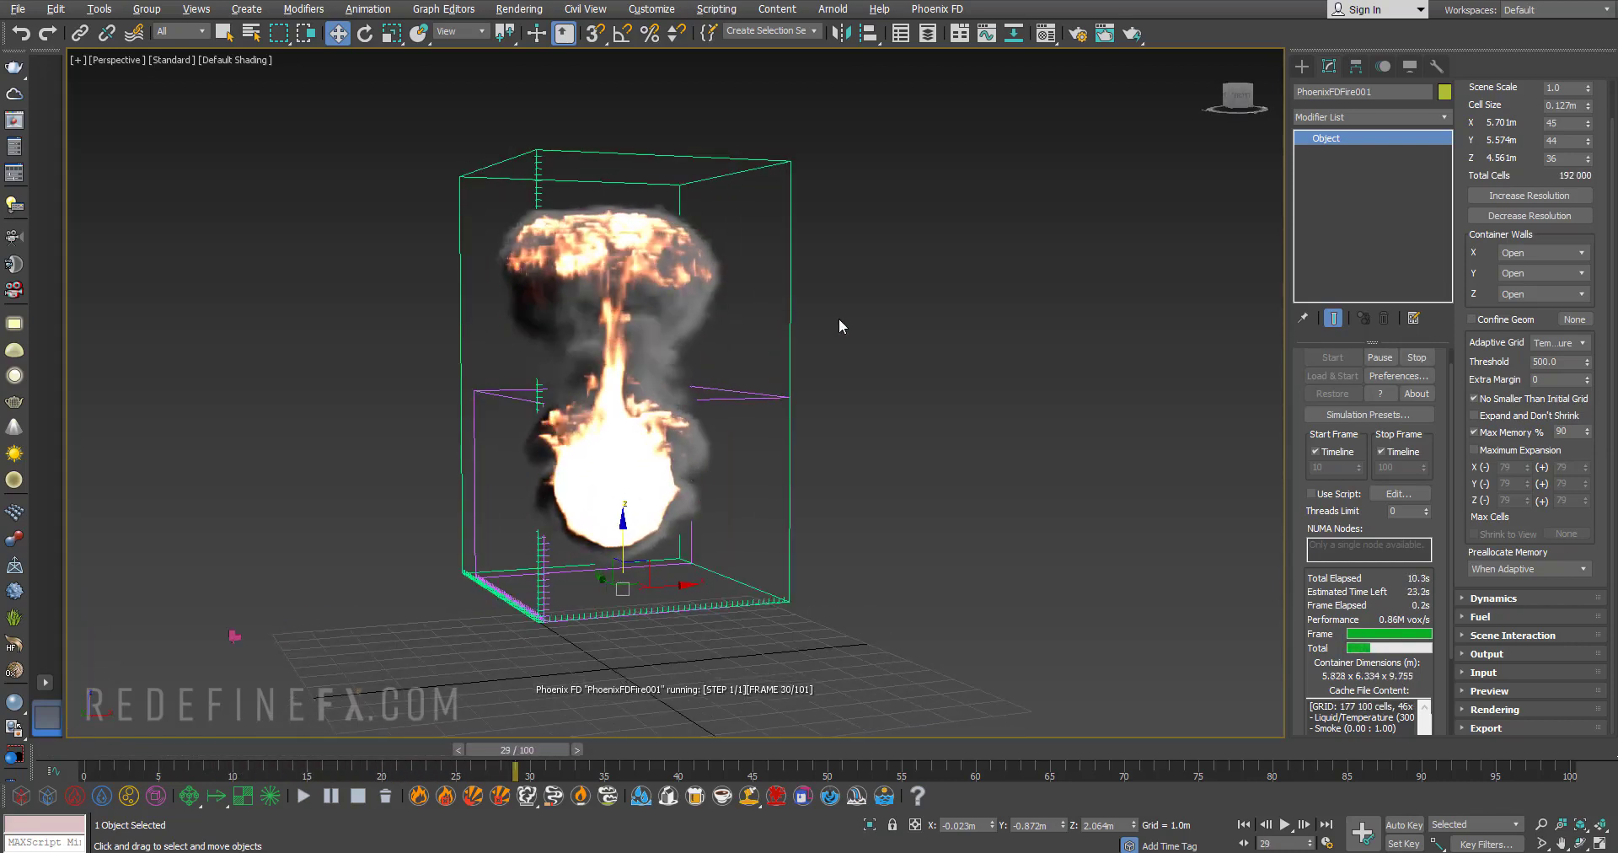
pyautogui.keyDown('alt'); pyautogui.moveTo(832, 319); pyautogui.dragTo(734, 358, button='middle'); pyautogui.keyUp('alt')
pyautogui.scroll(-3, 726, 291)
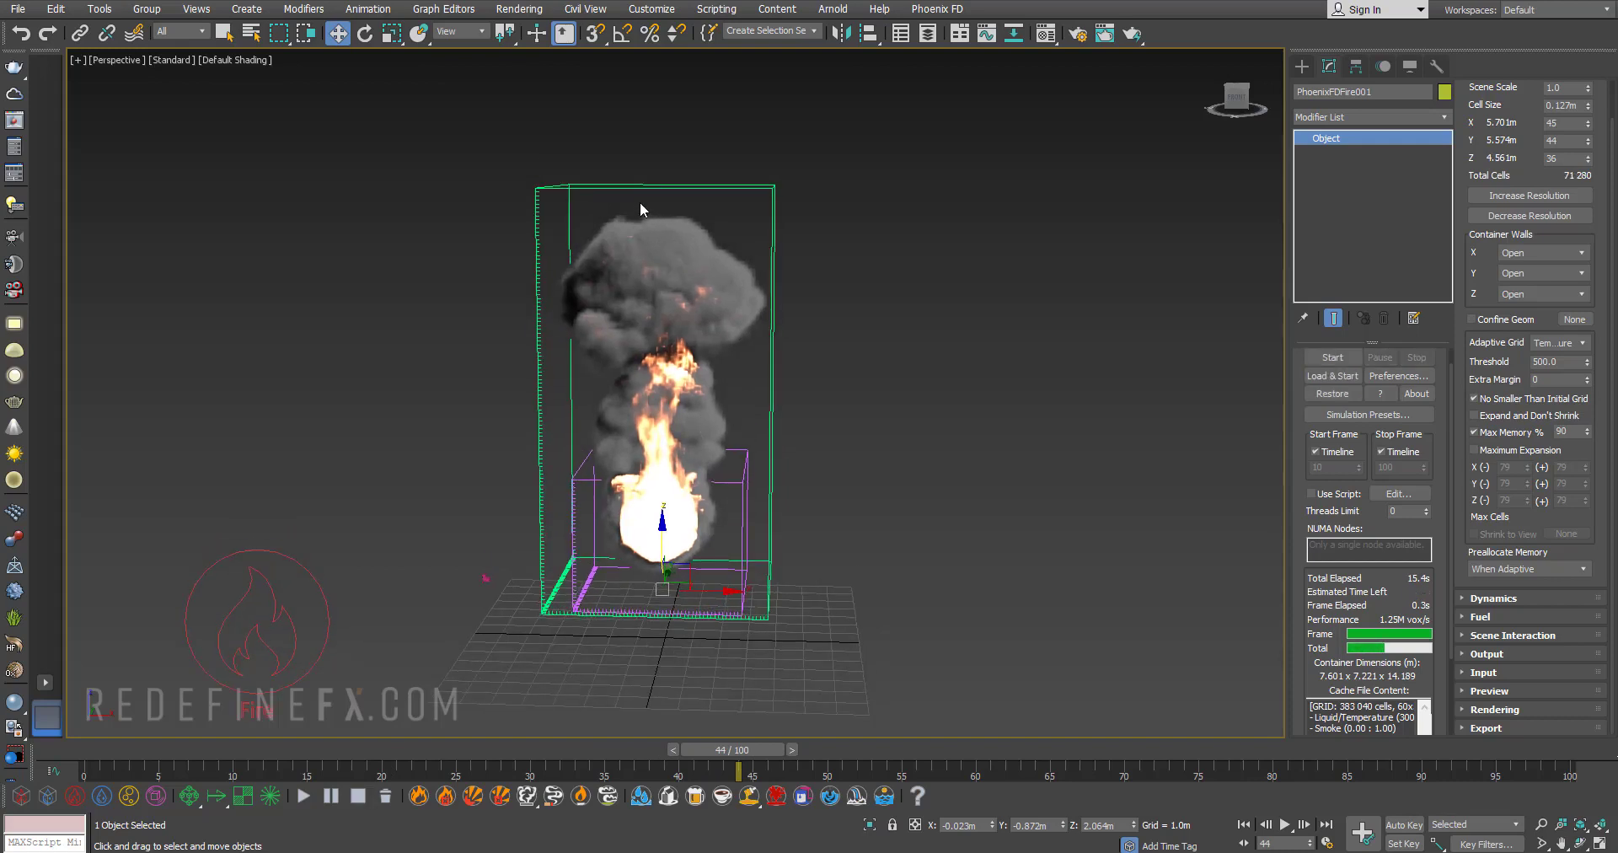
# - Examine the gap between the smoke plume's edge and the expanded container wall up close at frame 44
pyautogui.moveTo(639, 201); pyautogui.dragTo(653, 253, button='middle')
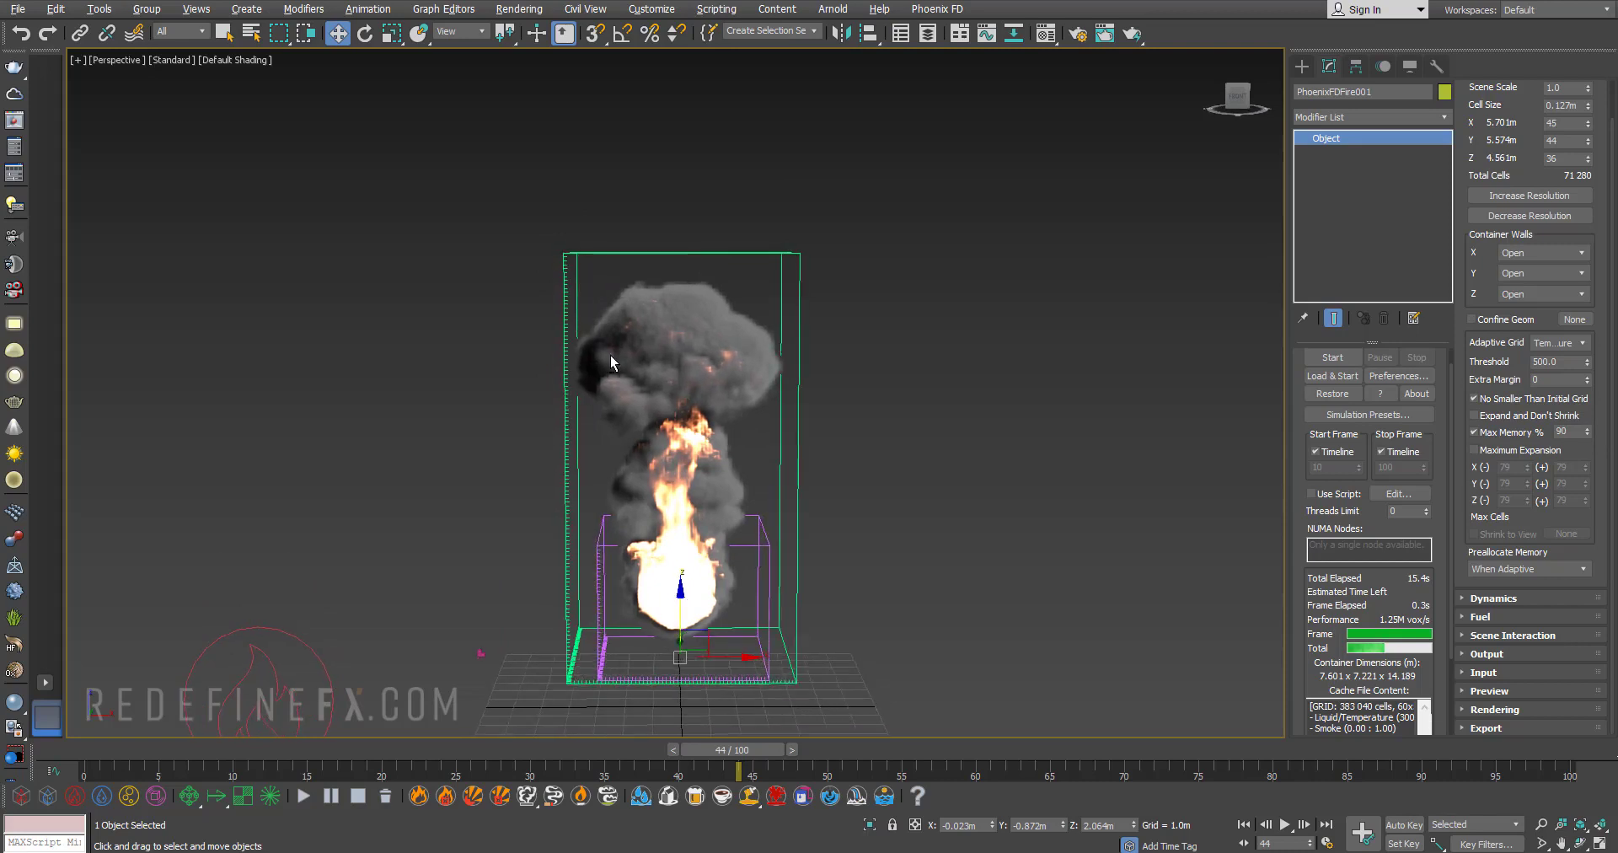
pyautogui.scroll(5, 598, 361)
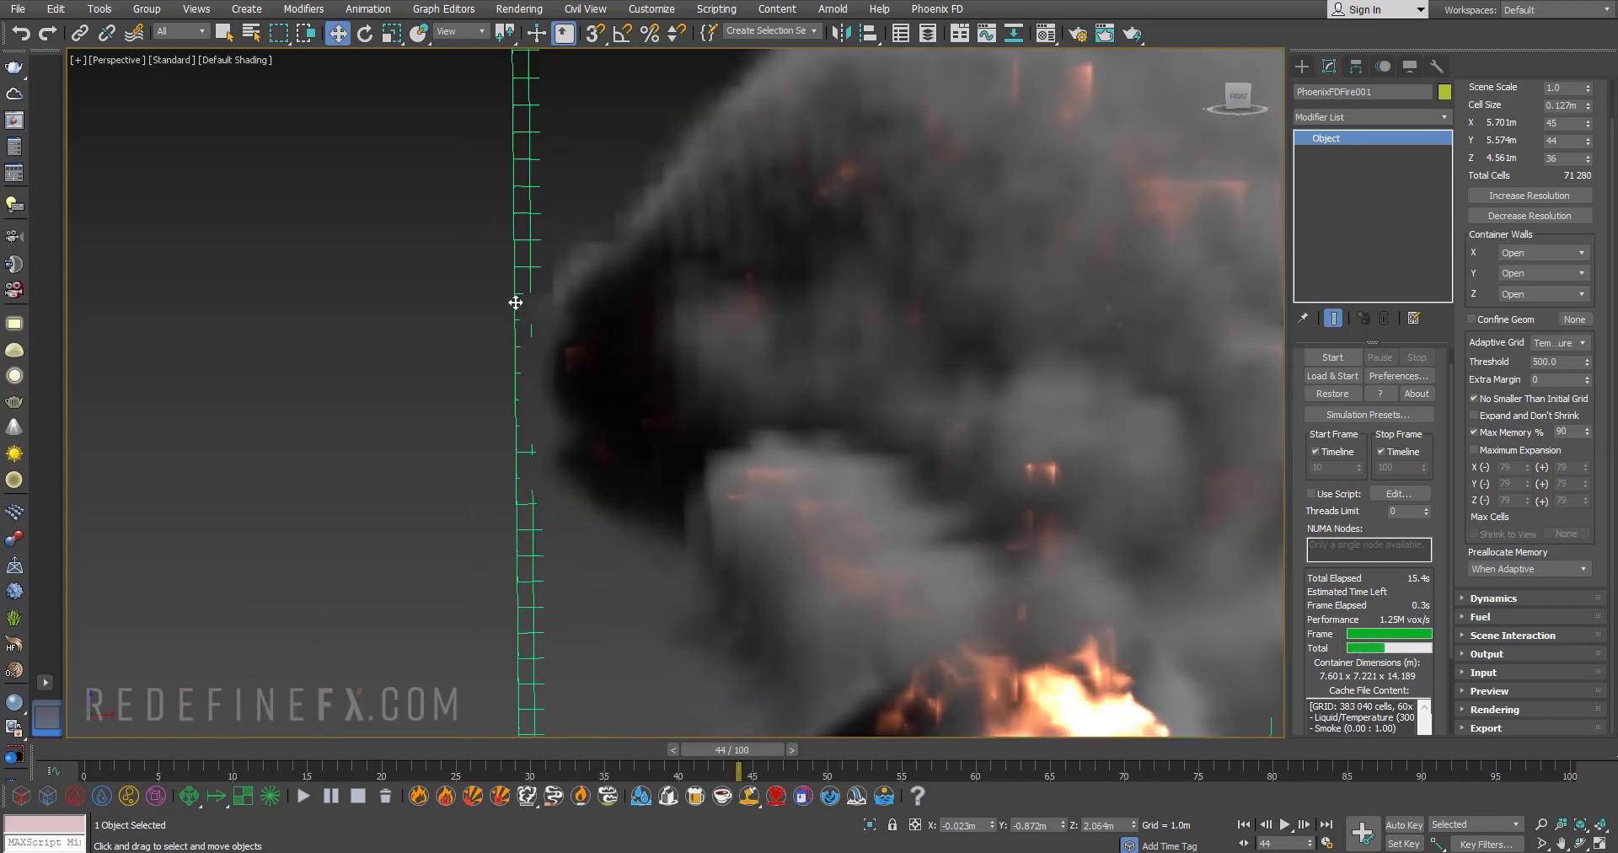
pyautogui.keyDown('alt'); pyautogui.moveTo(552, 355); pyautogui.dragTo(554, 356, button='middle'); pyautogui.keyUp('alt')
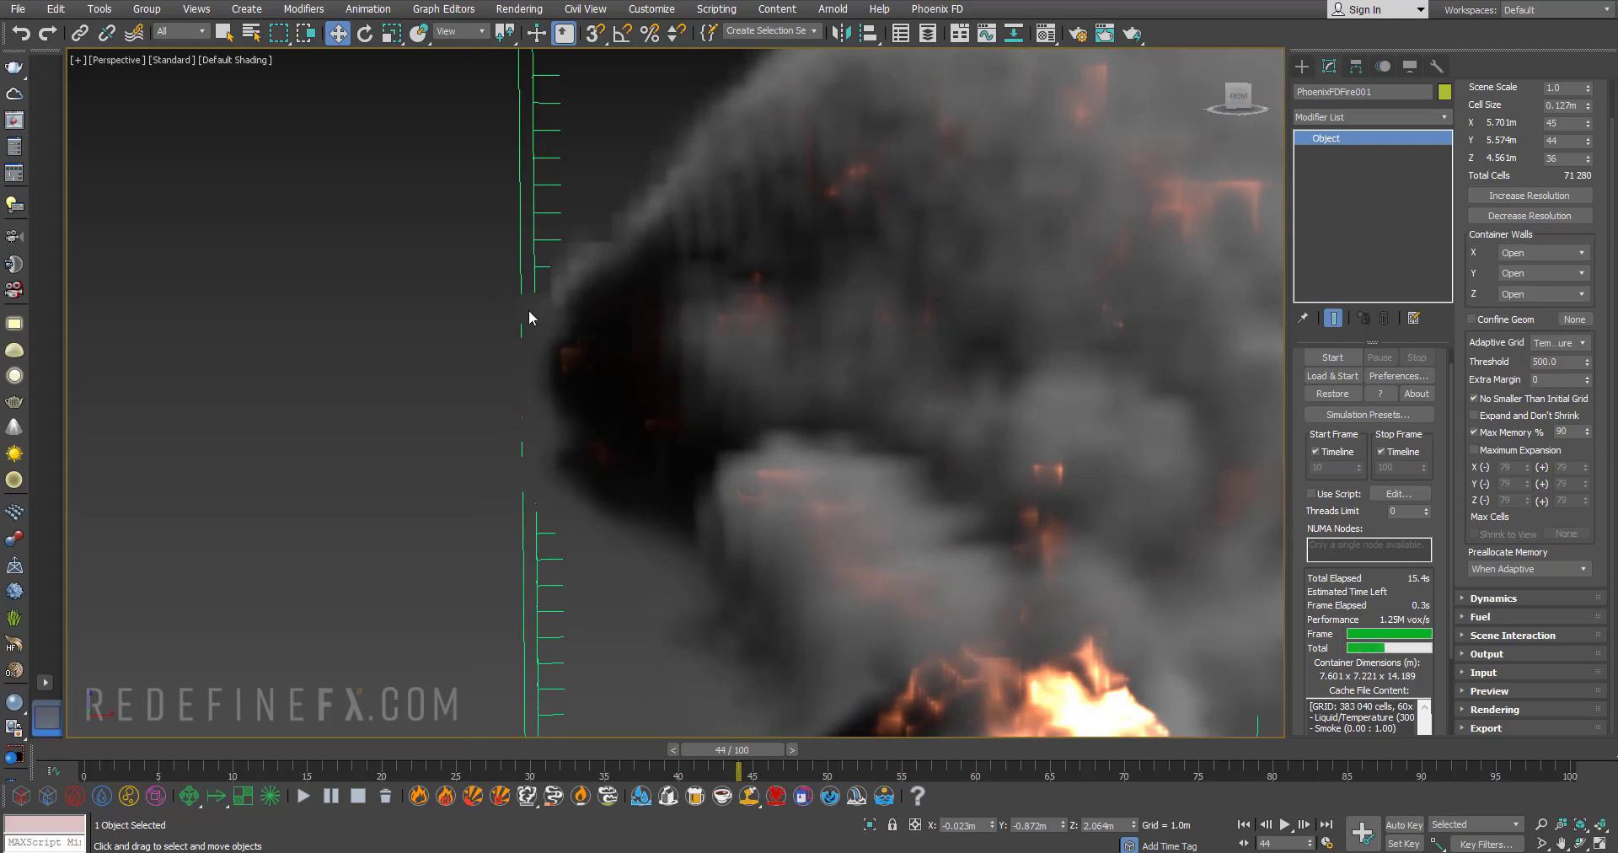
pyautogui.scroll(-5, 543, 388)
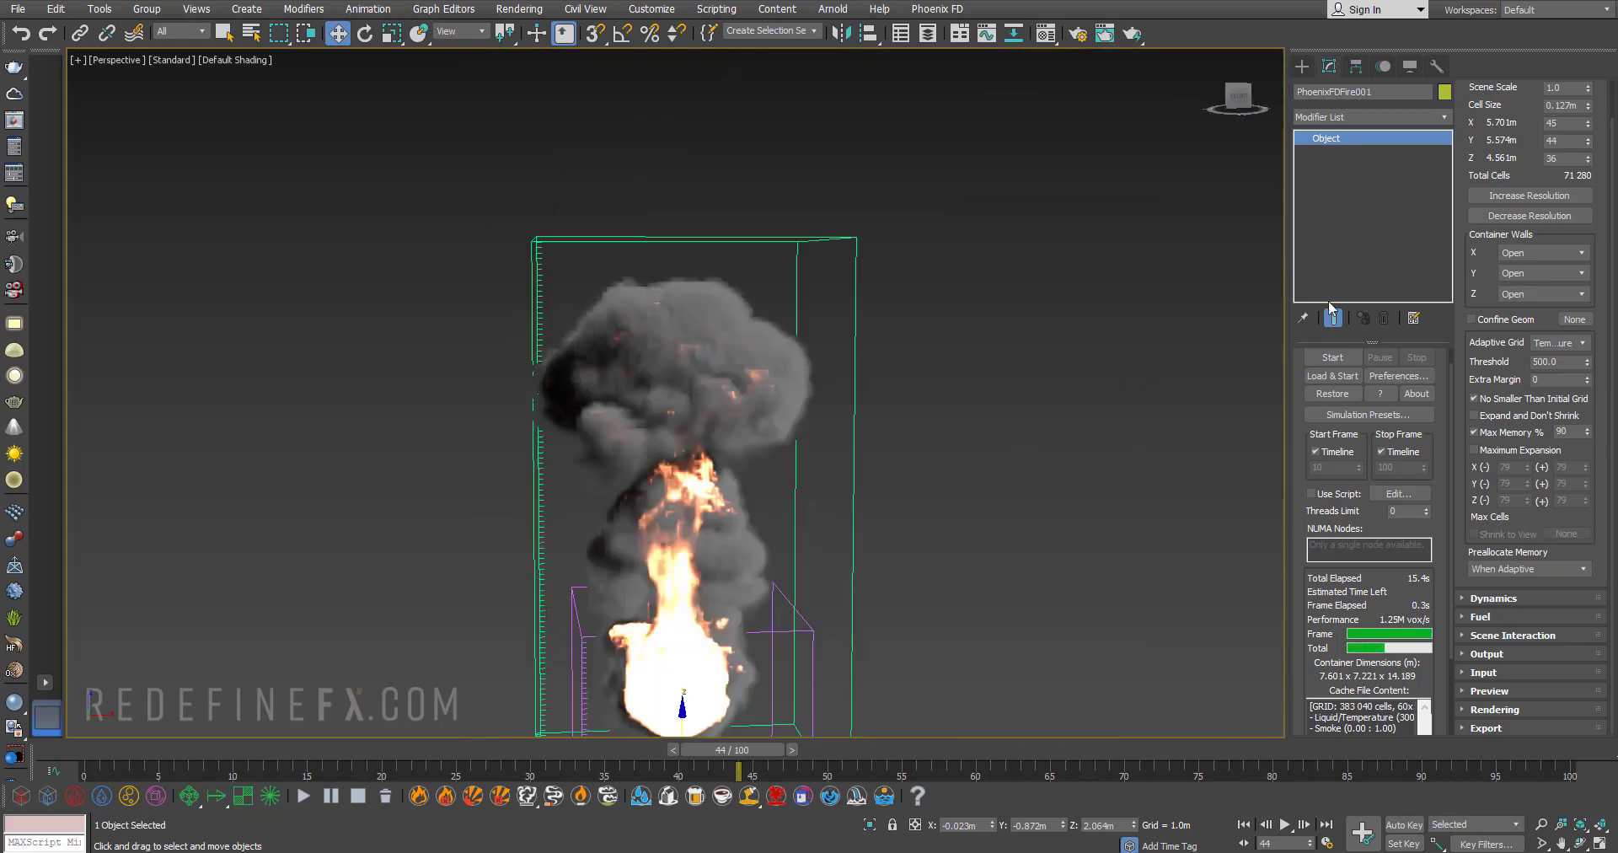
pyautogui.moveTo(688, 406); pyautogui.dragTo(647, 375, button='middle')
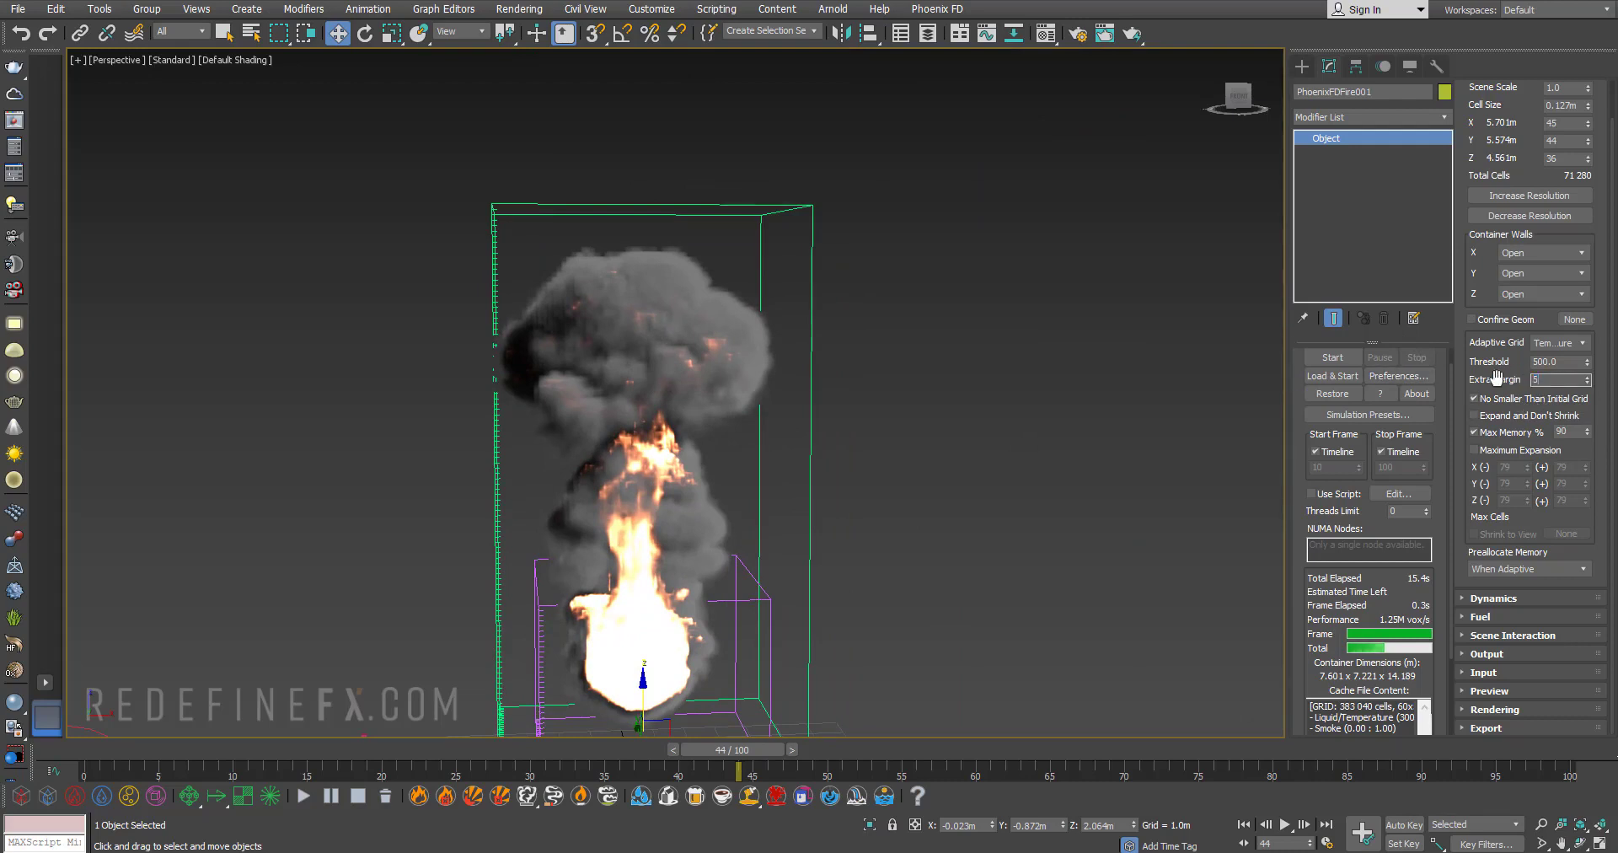
# - Rerun the fire simulation from the start with an Extra Margin of 5 and pause it at about frame 63
pyautogui.keyDown('alt'); pyautogui.moveTo(771, 337); pyautogui.dragTo(760, 341, button='middle'); pyautogui.keyUp('alt')
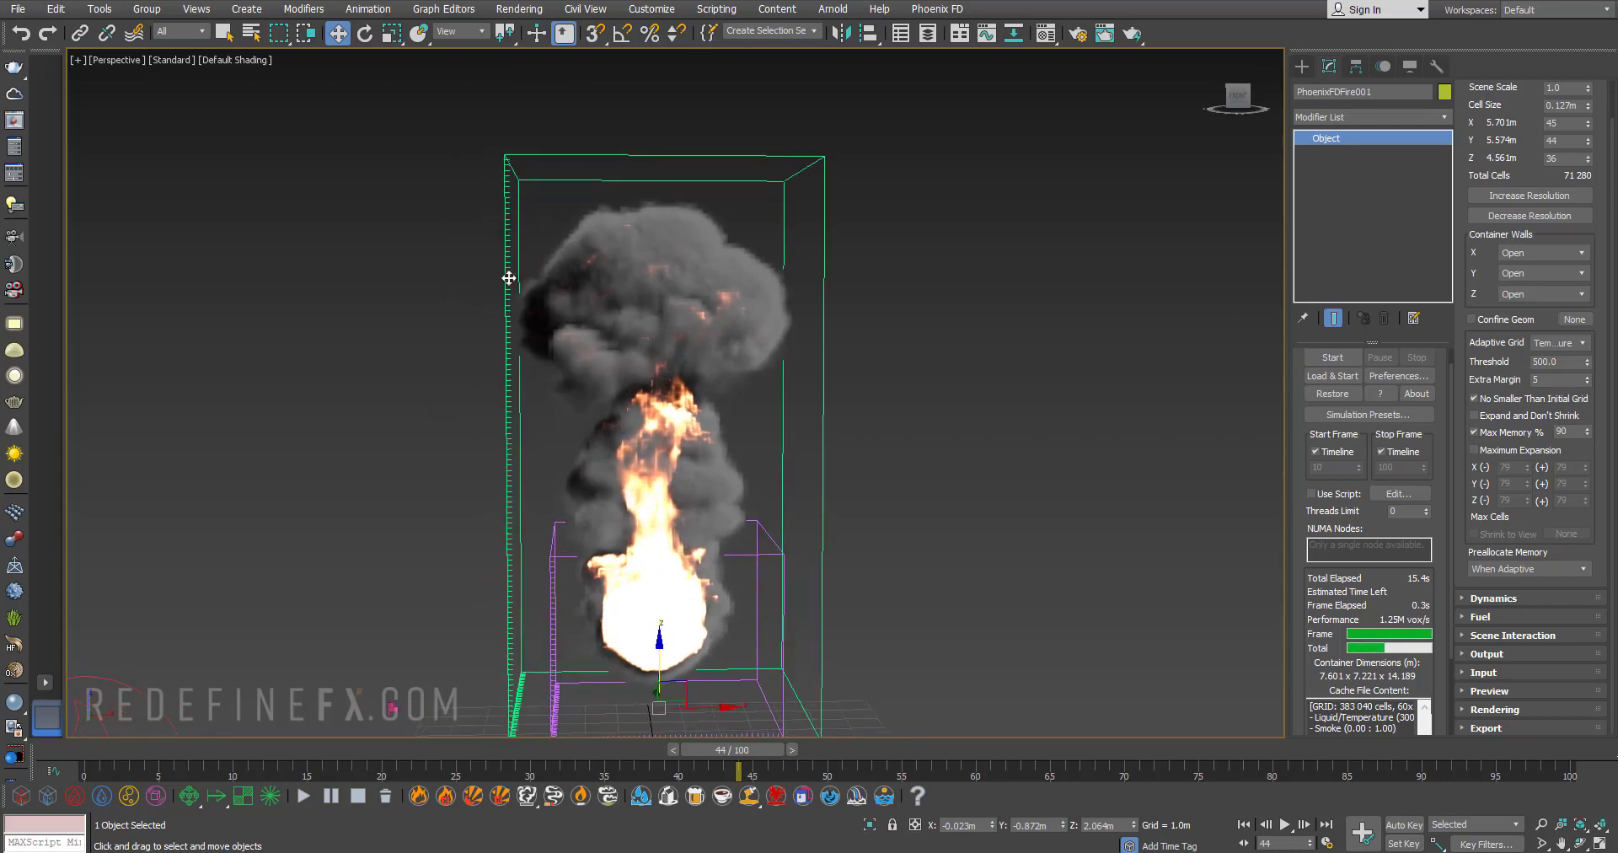
pyautogui.scroll(5, 513, 282)
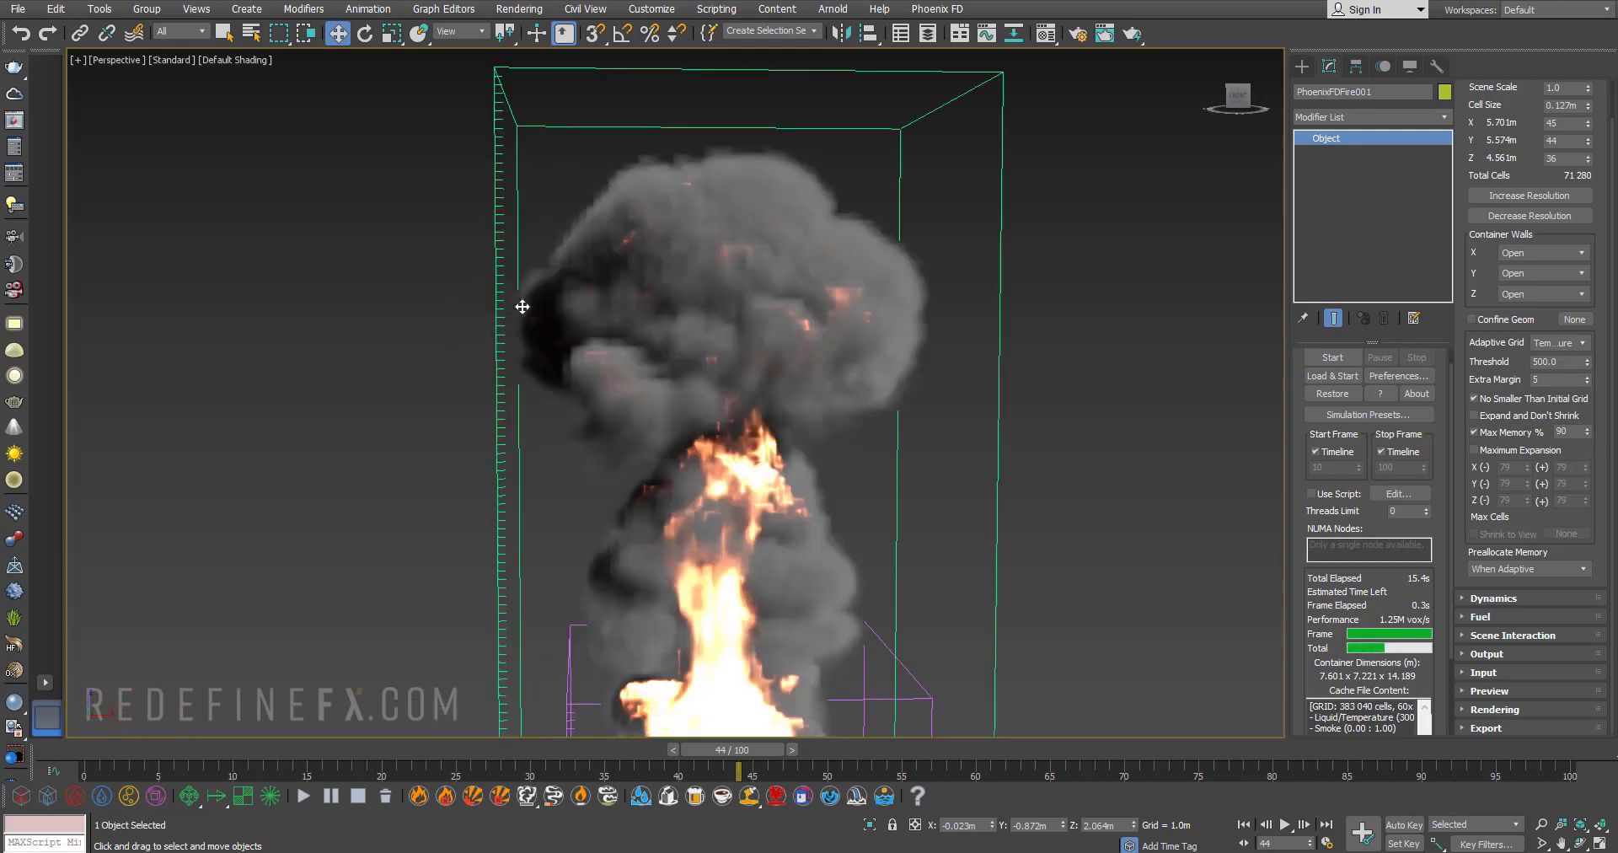
pyautogui.scroll(-5, 436, 393)
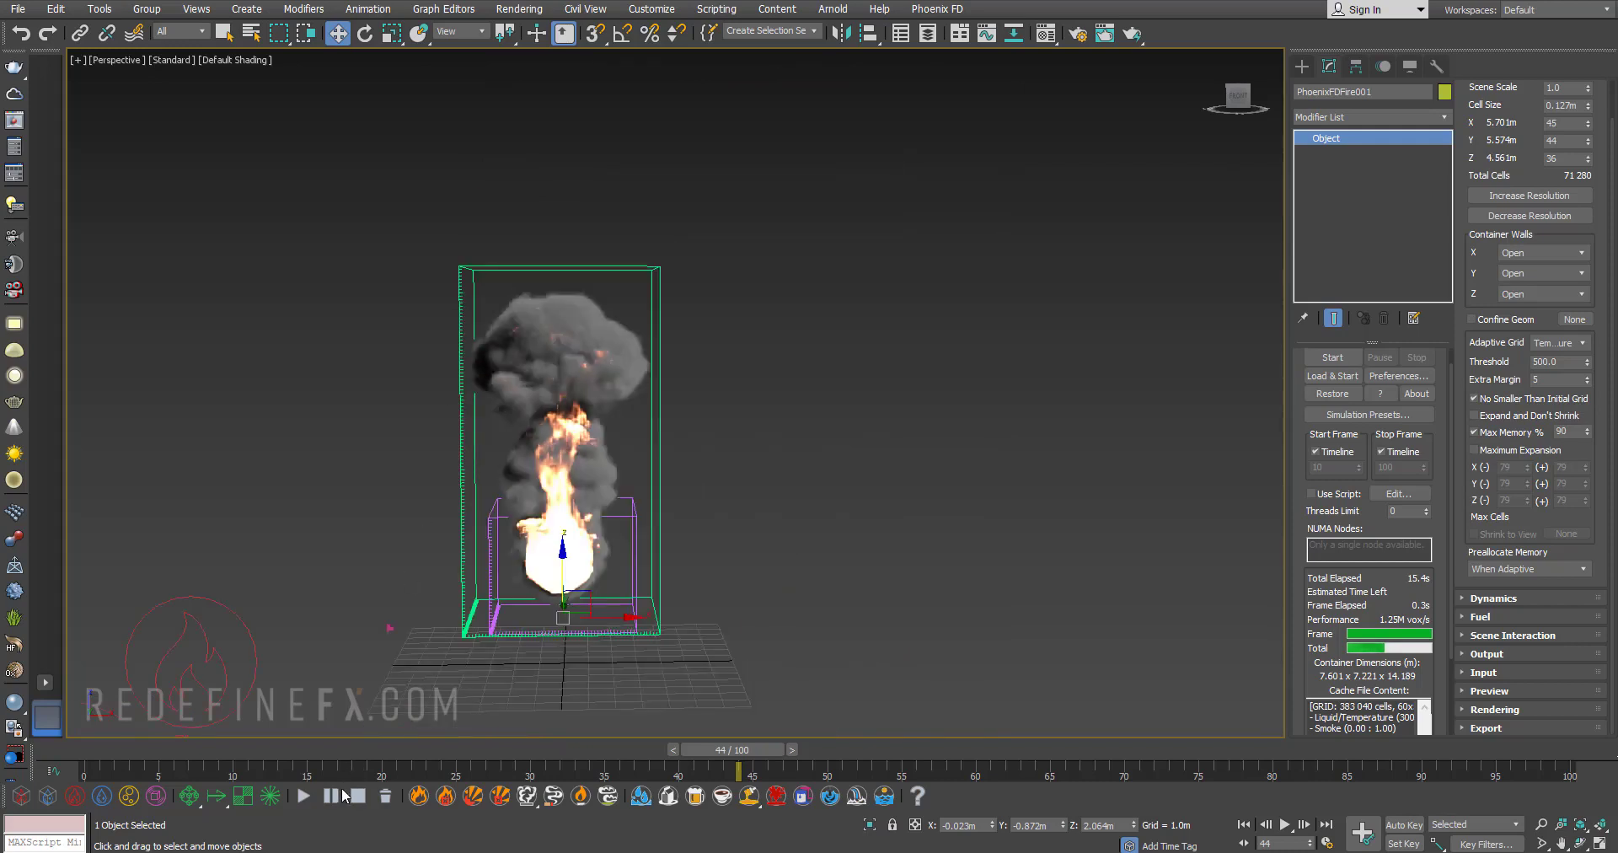
pyautogui.click(305, 795)
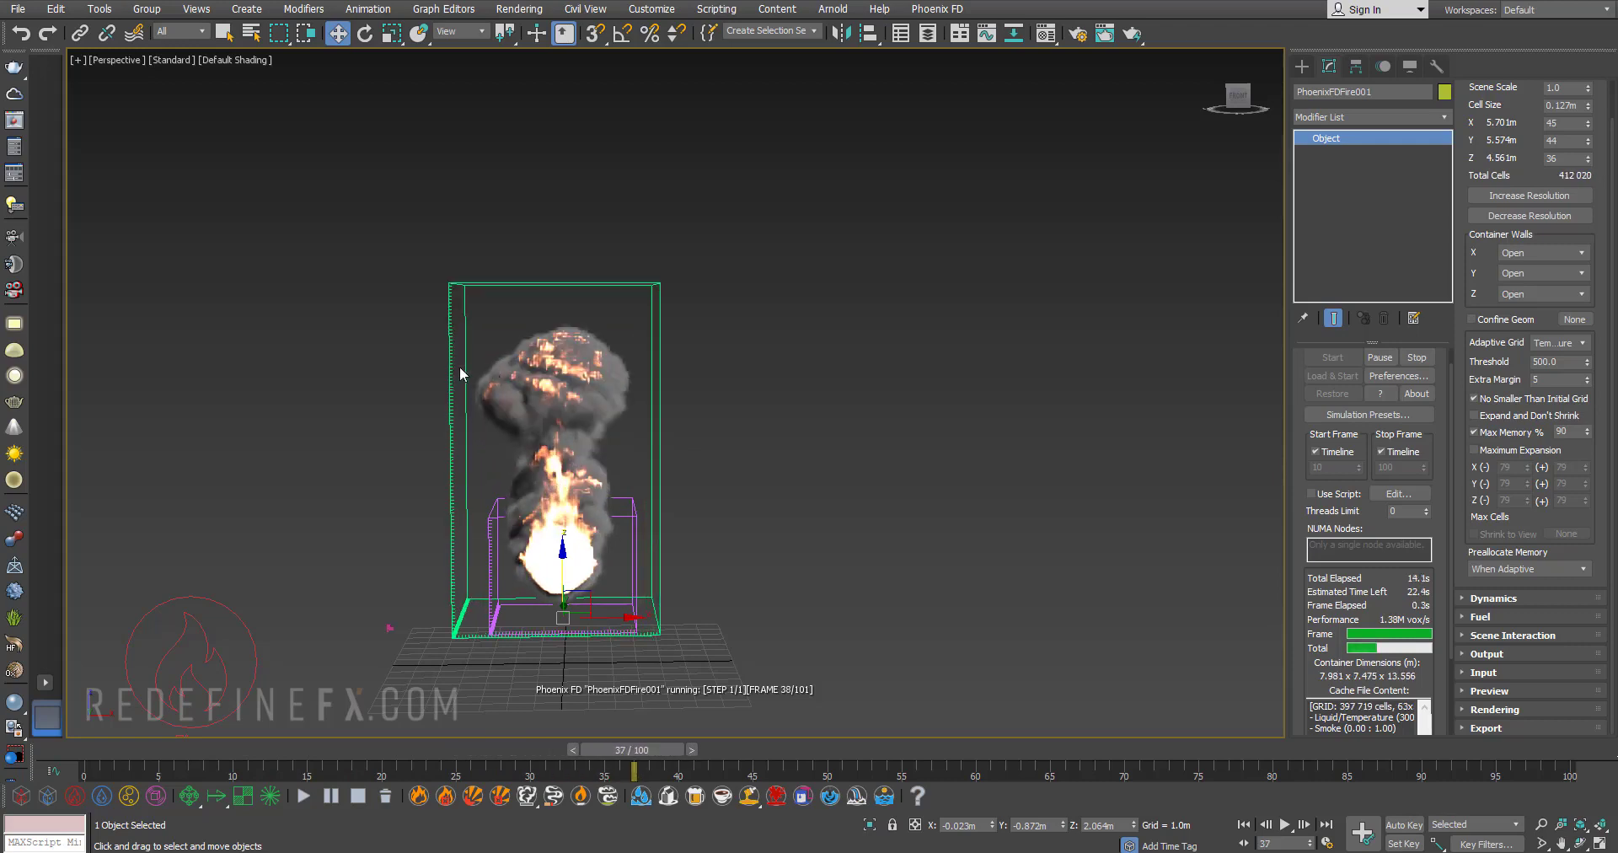
pyautogui.click(333, 797)
pyautogui.click(333, 797)
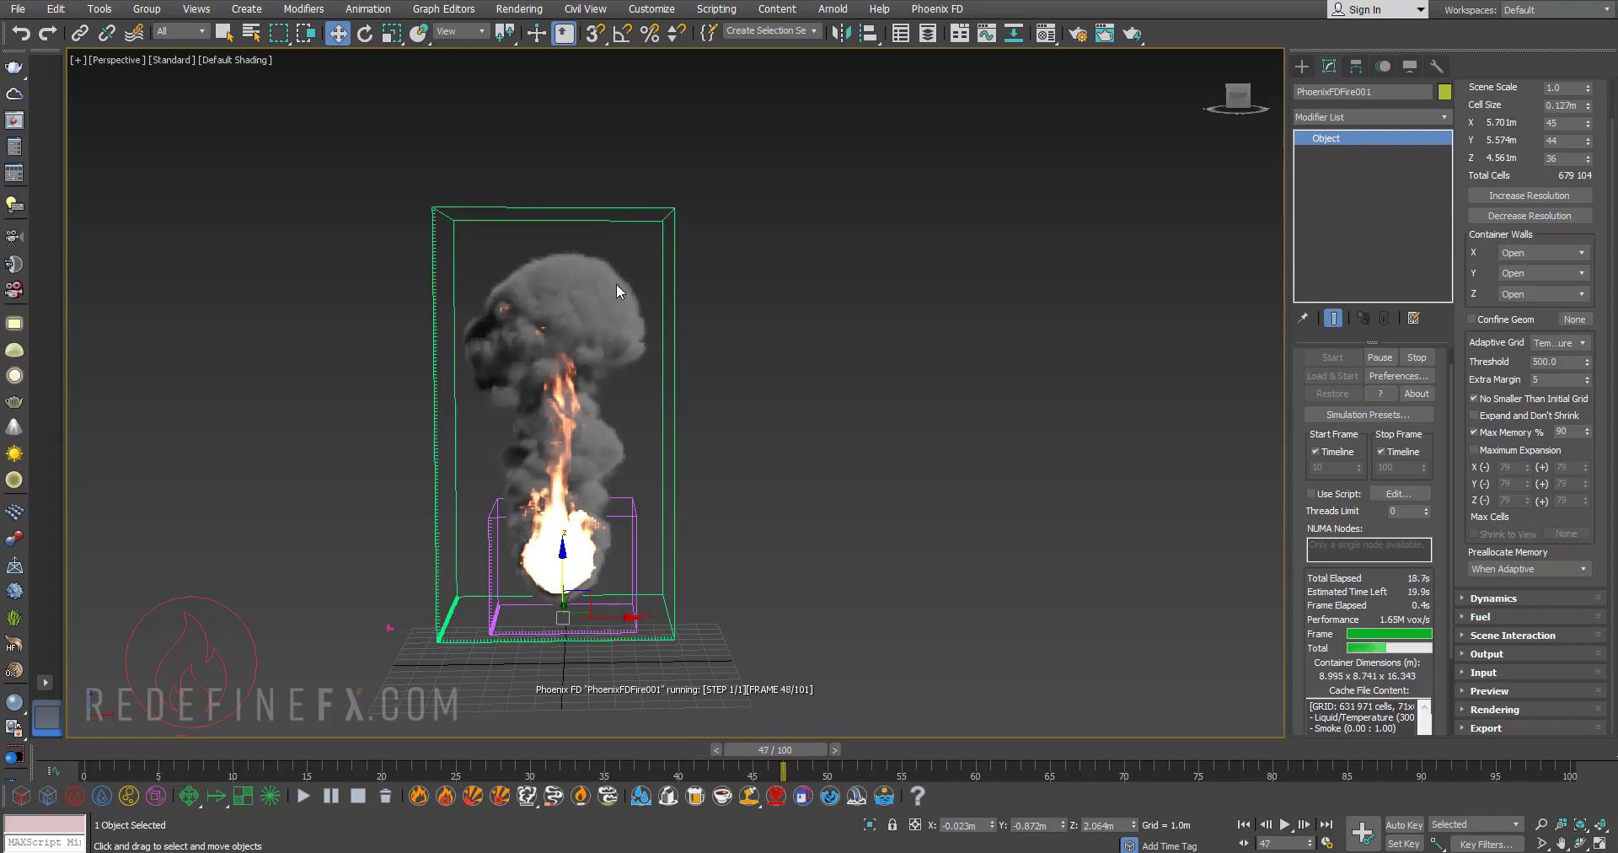
pyautogui.moveTo(615, 283); pyautogui.dragTo(696, 298, button='middle')
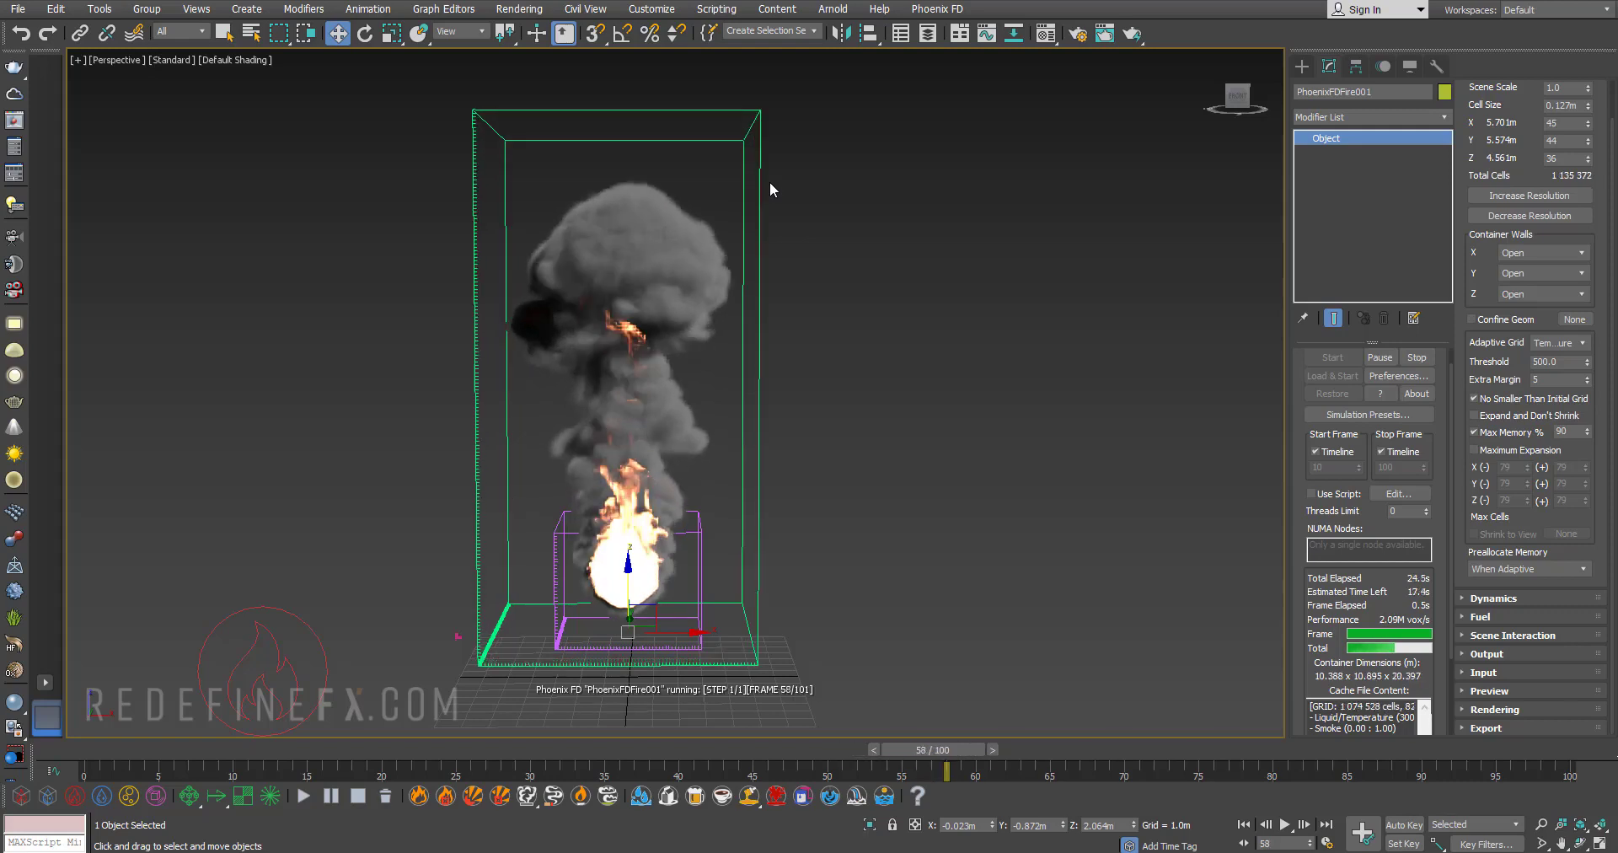
pyautogui.scroll(-3, 754, 257)
pyautogui.moveTo(754, 257); pyautogui.dragTo(690, 403, button='middle')
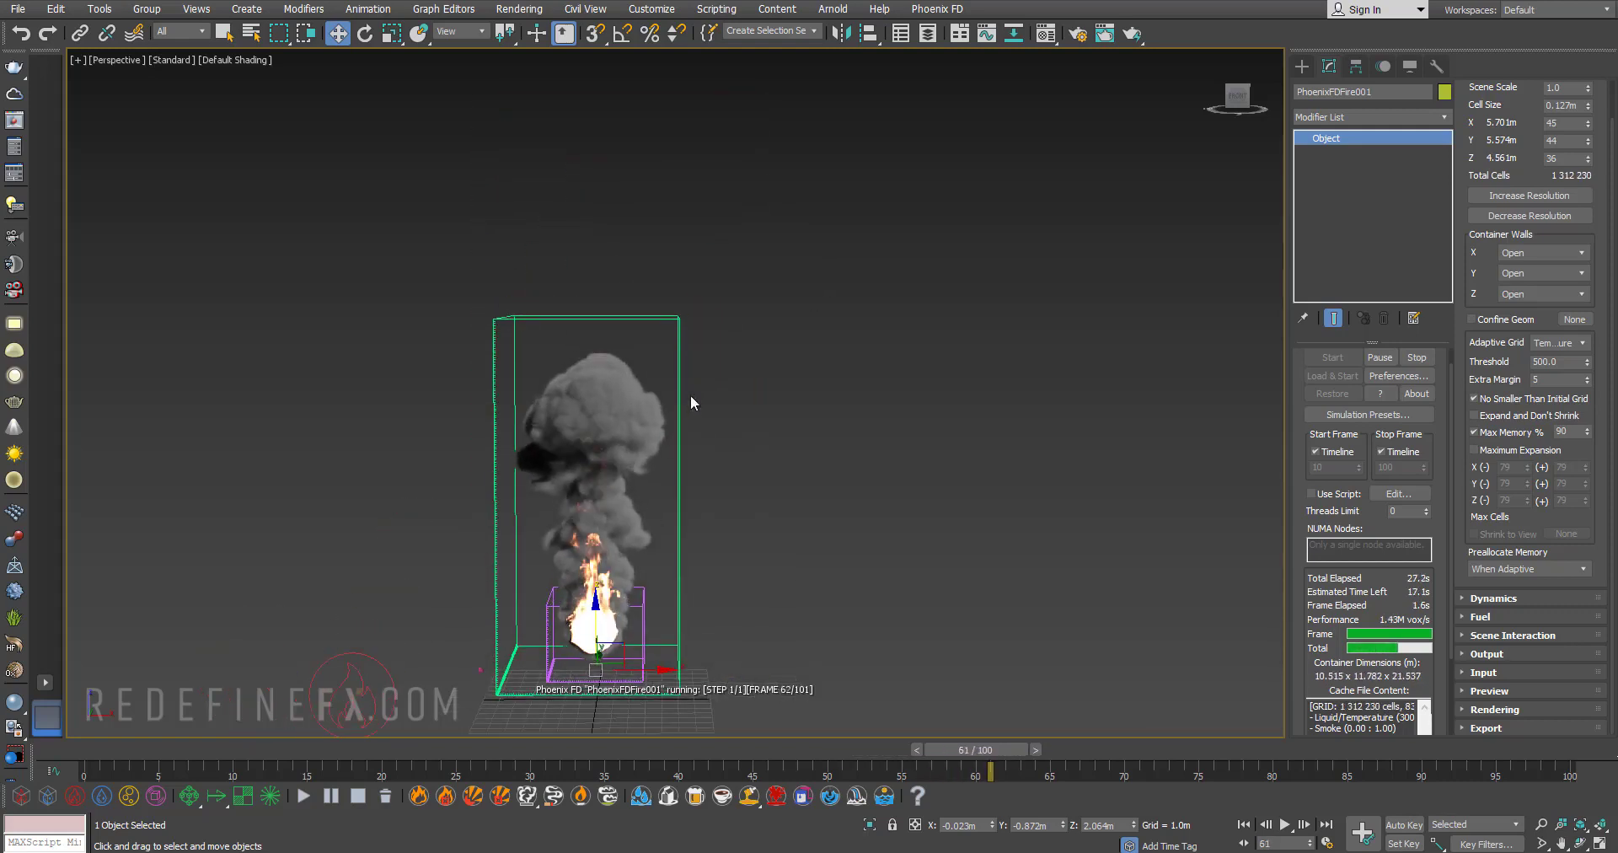
pyautogui.click(332, 795)
pyautogui.scroll(-2, 619, 421)
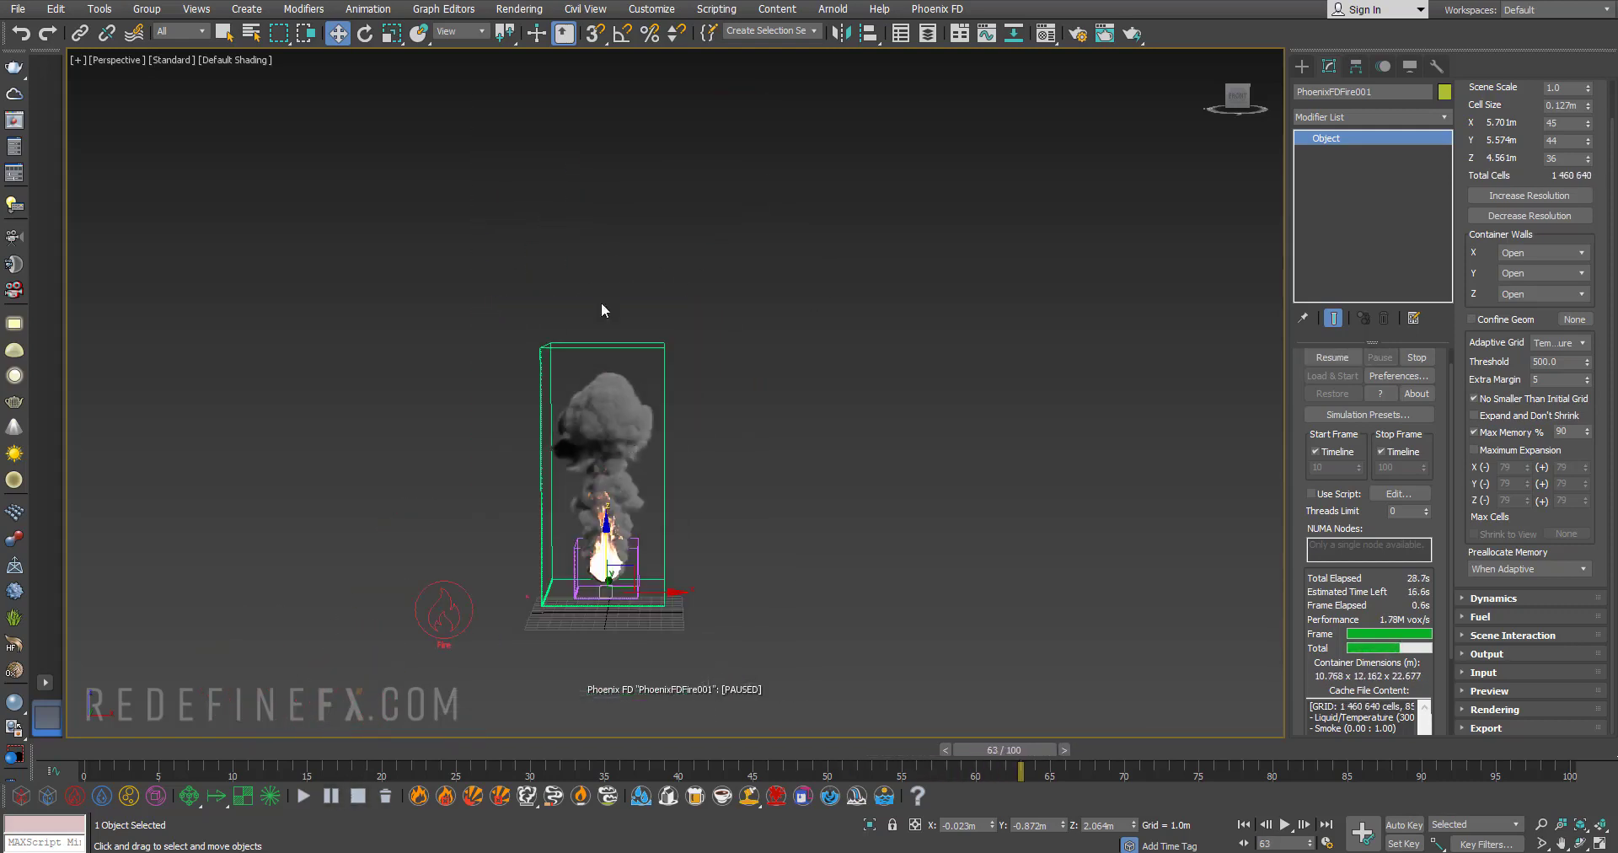
# - Examine the spacing between the smoke plume and the expanded container walls at frame 63 from several angles
pyautogui.keyDown('alt'); pyautogui.moveTo(565, 601); pyautogui.dragTo(708, 460, button='middle'); pyautogui.keyUp('alt')
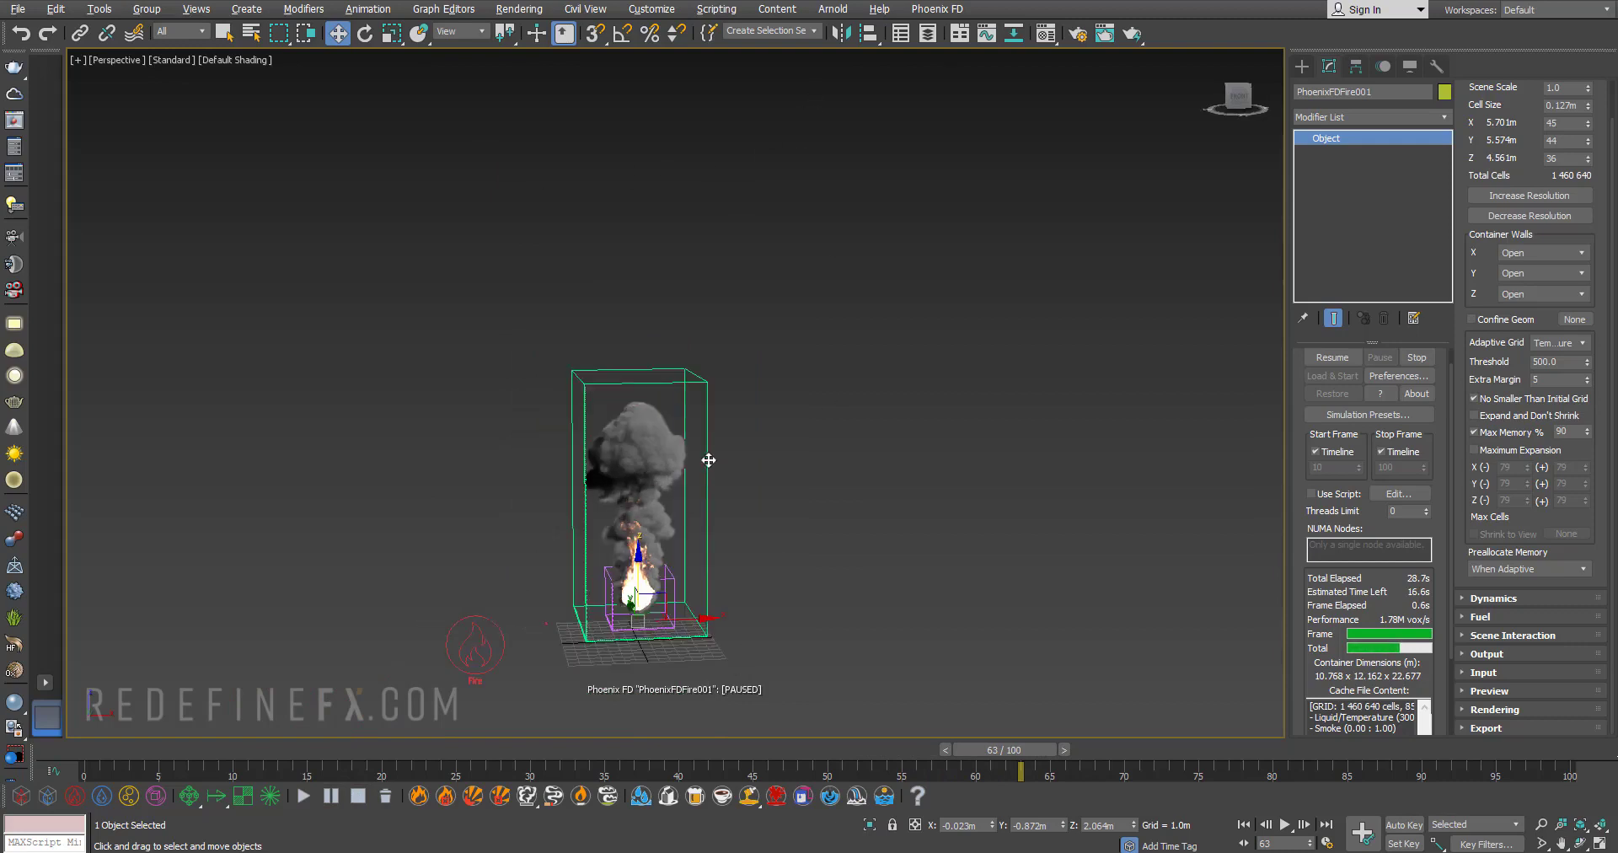
pyautogui.keyDown('alt'); pyautogui.moveTo(578, 328); pyautogui.dragTo(660, 222, button='middle'); pyautogui.keyUp('alt')
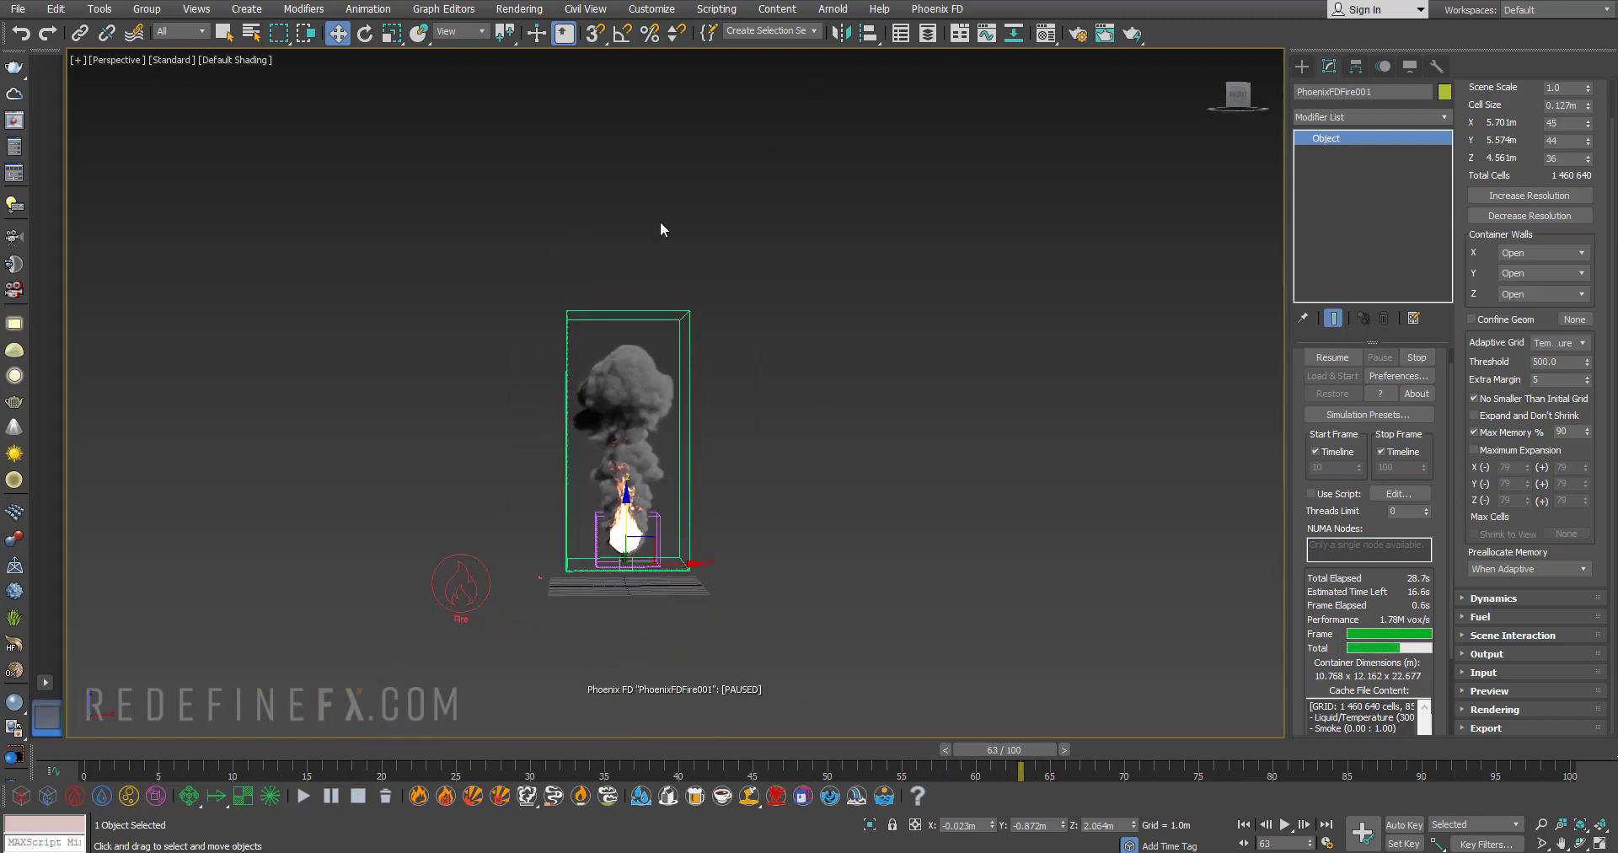
pyautogui.keyDown('alt'); pyautogui.moveTo(553, 387); pyautogui.dragTo(664, 406, button='middle'); pyautogui.keyUp('alt')
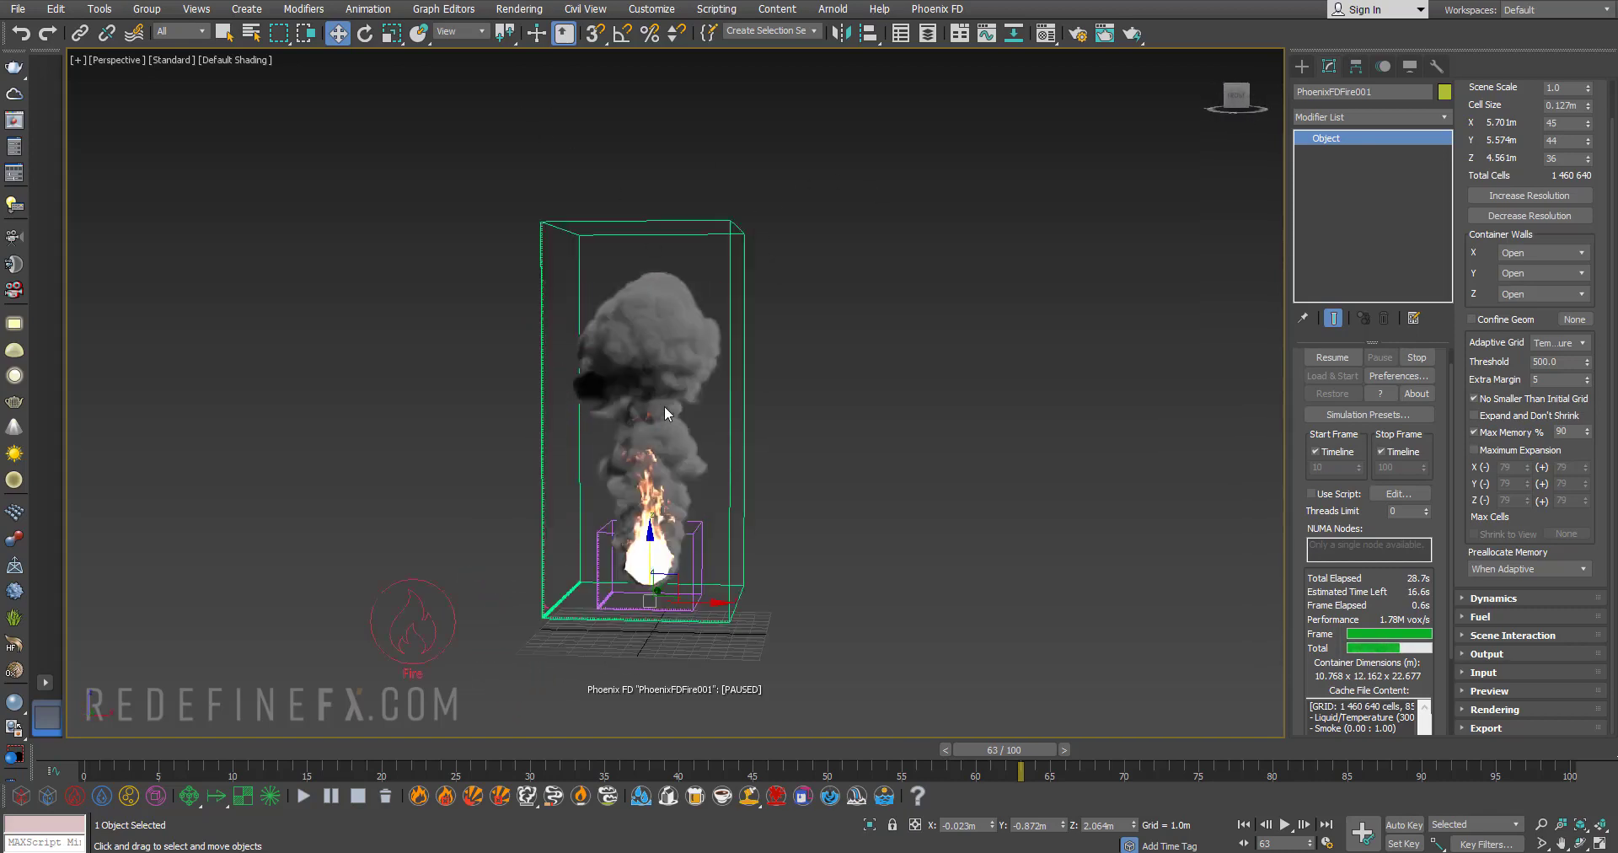
pyautogui.scroll(3, 664, 406)
pyautogui.scroll(3, 681, 419)
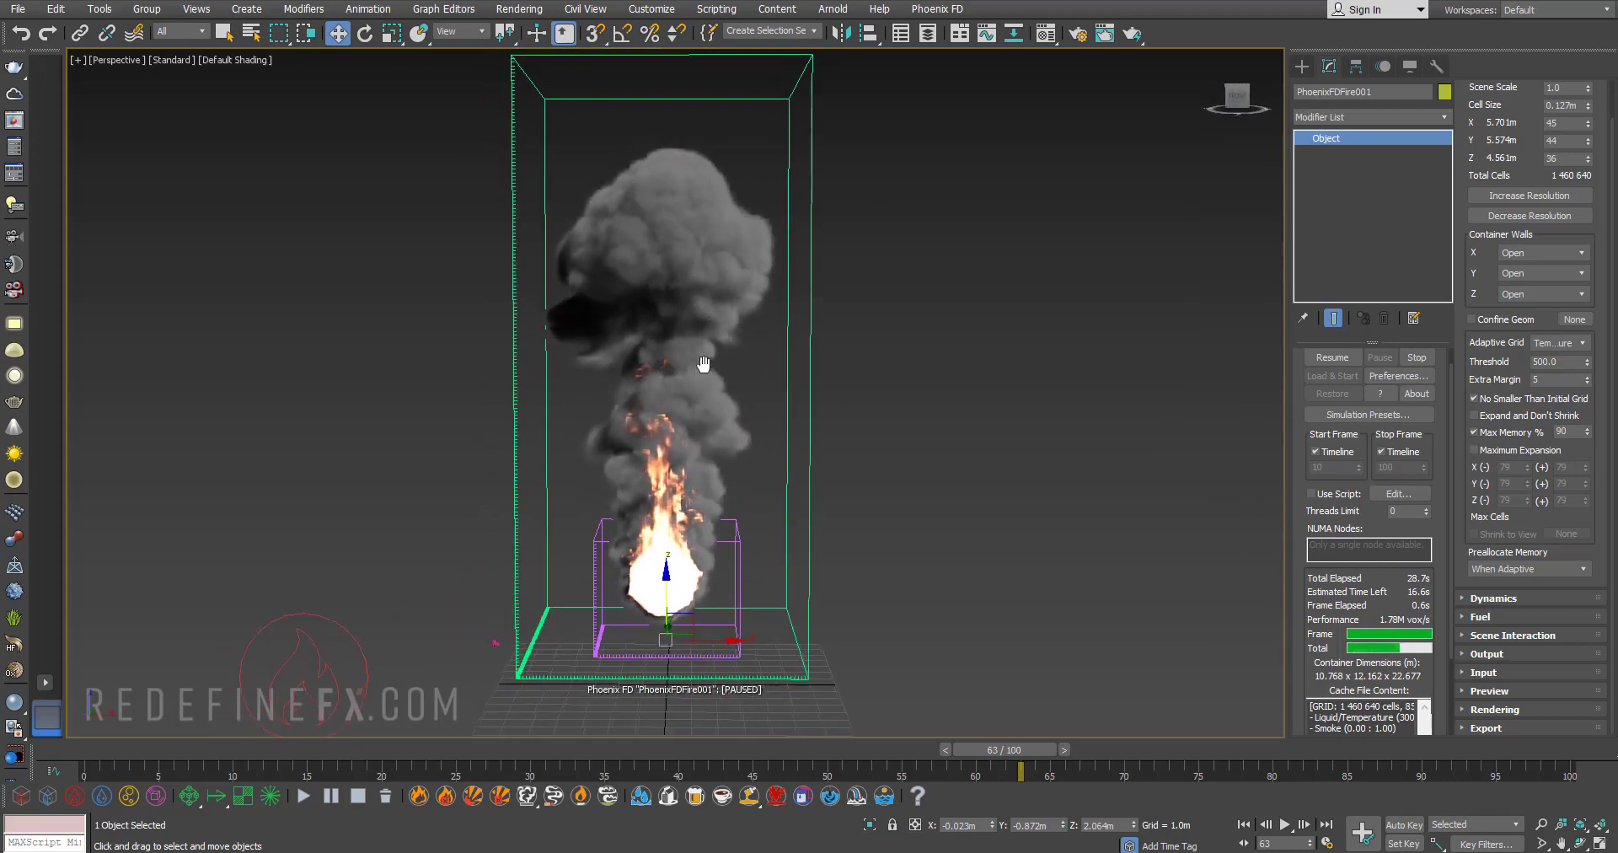
pyautogui.moveTo(690, 374); pyautogui.dragTo(713, 380, button='middle')
pyautogui.scroll(-1, 713, 373)
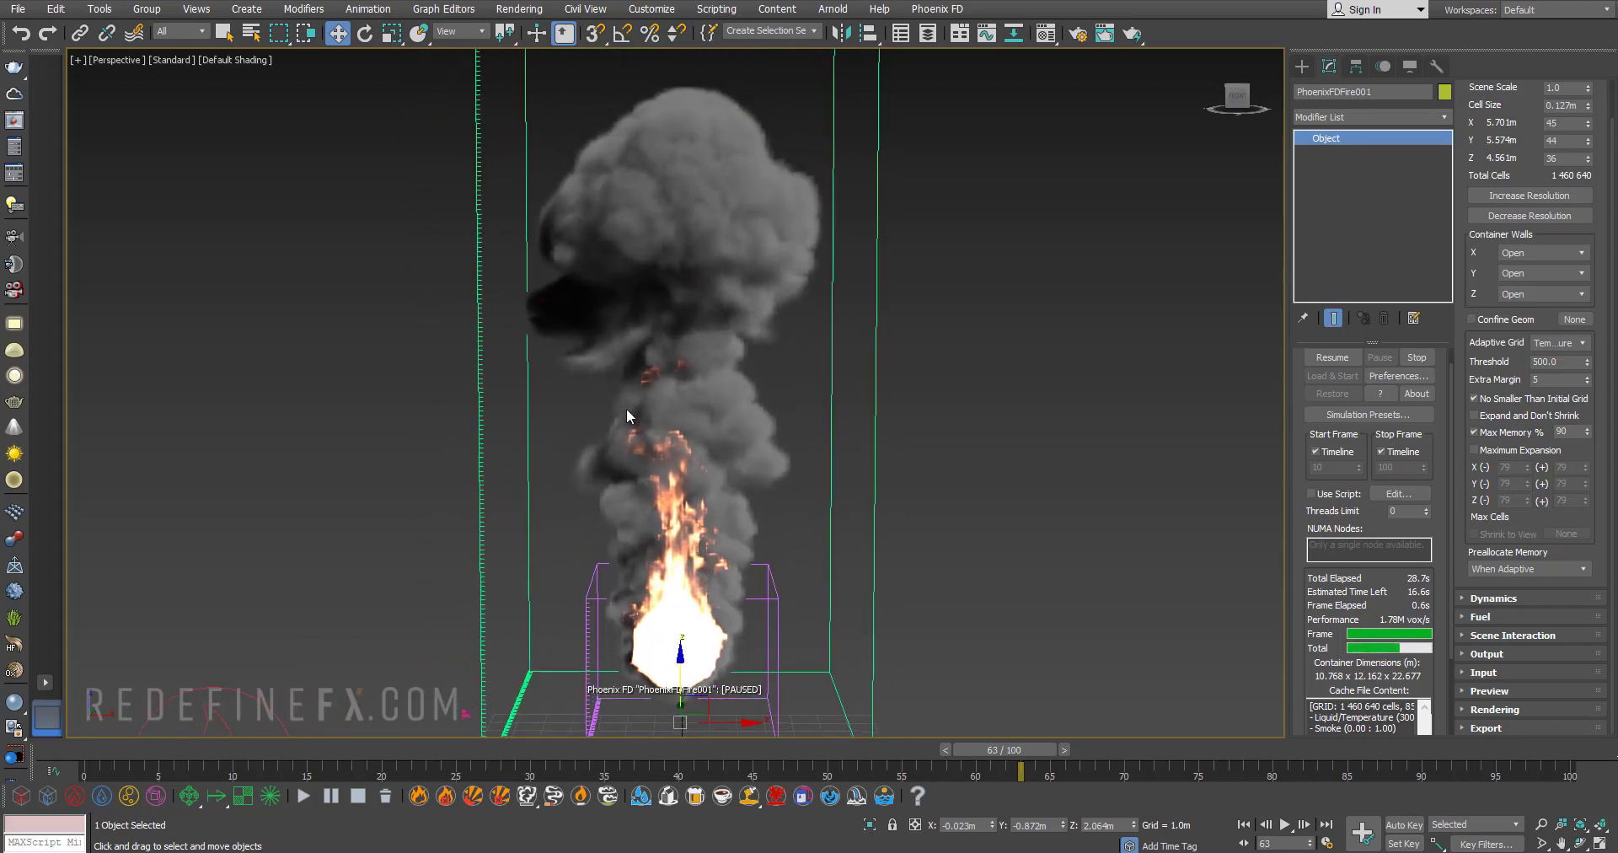
pyautogui.moveTo(764, 325); pyautogui.dragTo(751, 550, button='middle')
pyautogui.scroll(-4, 683, 403)
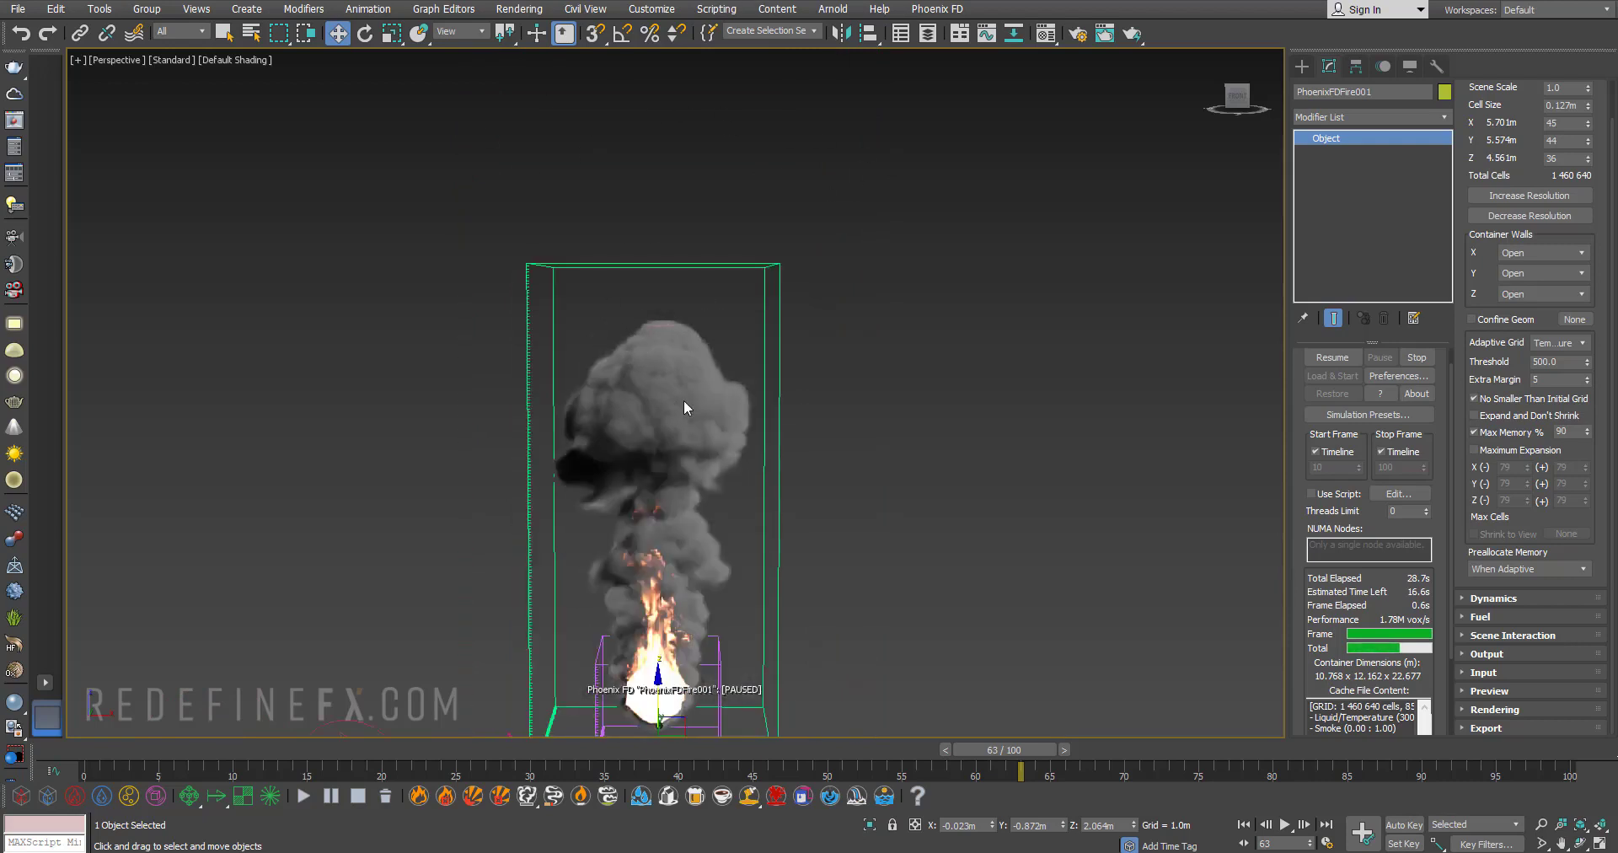
pyautogui.moveTo(683, 403); pyautogui.dragTo(659, 227, button='middle')
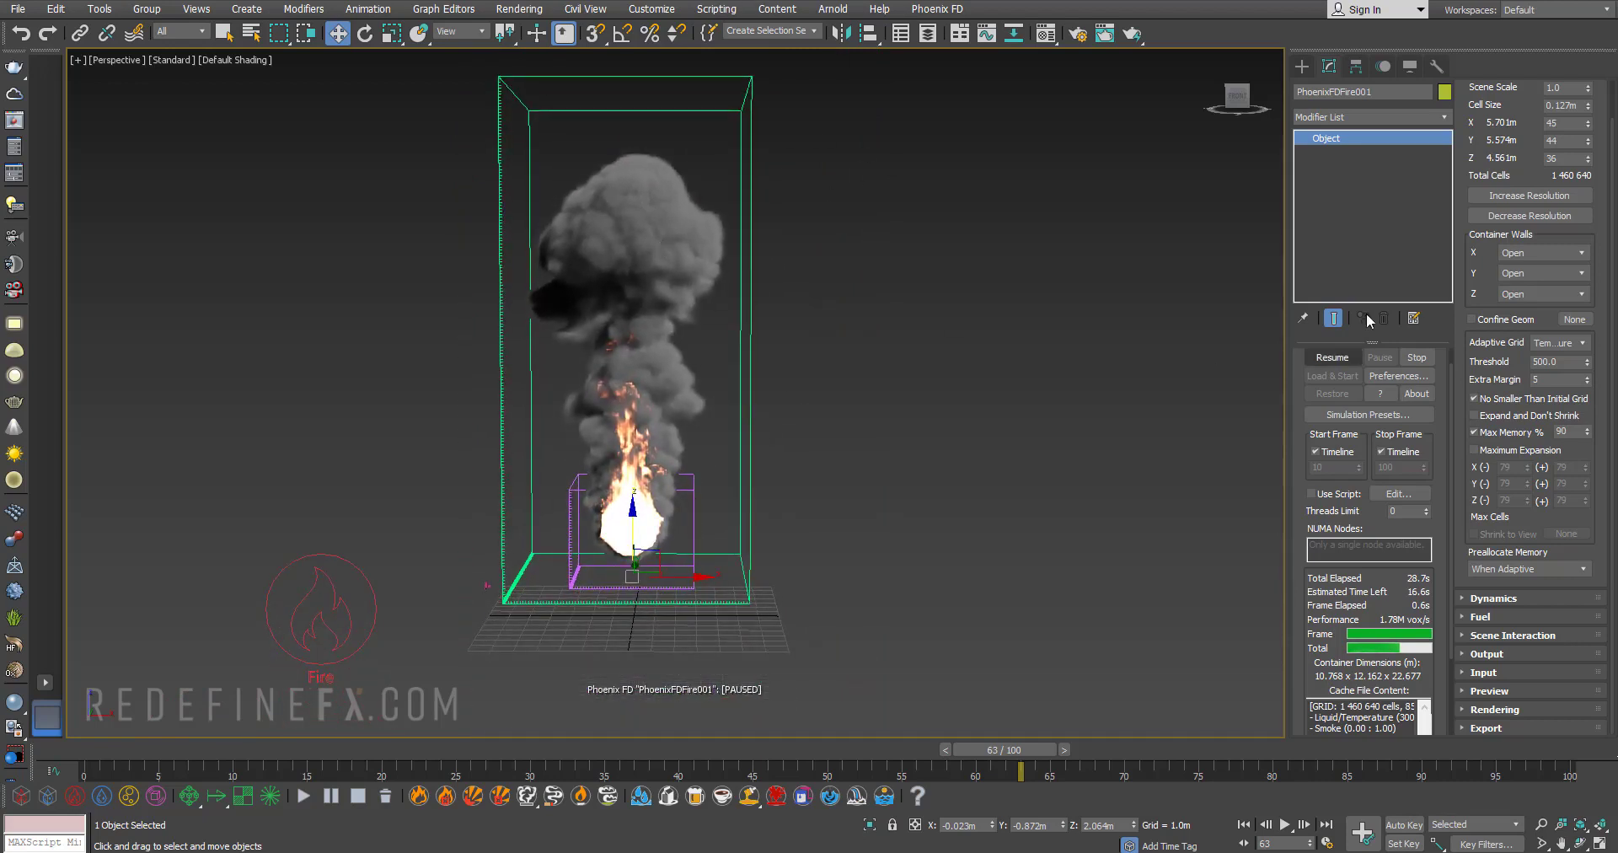
# - Enable Maximum Expansion for the adaptive grid and set its Z limits to 0 negative and 124 positive
pyautogui.click(1475, 450)
pyautogui.scroll(-3, 697, 328)
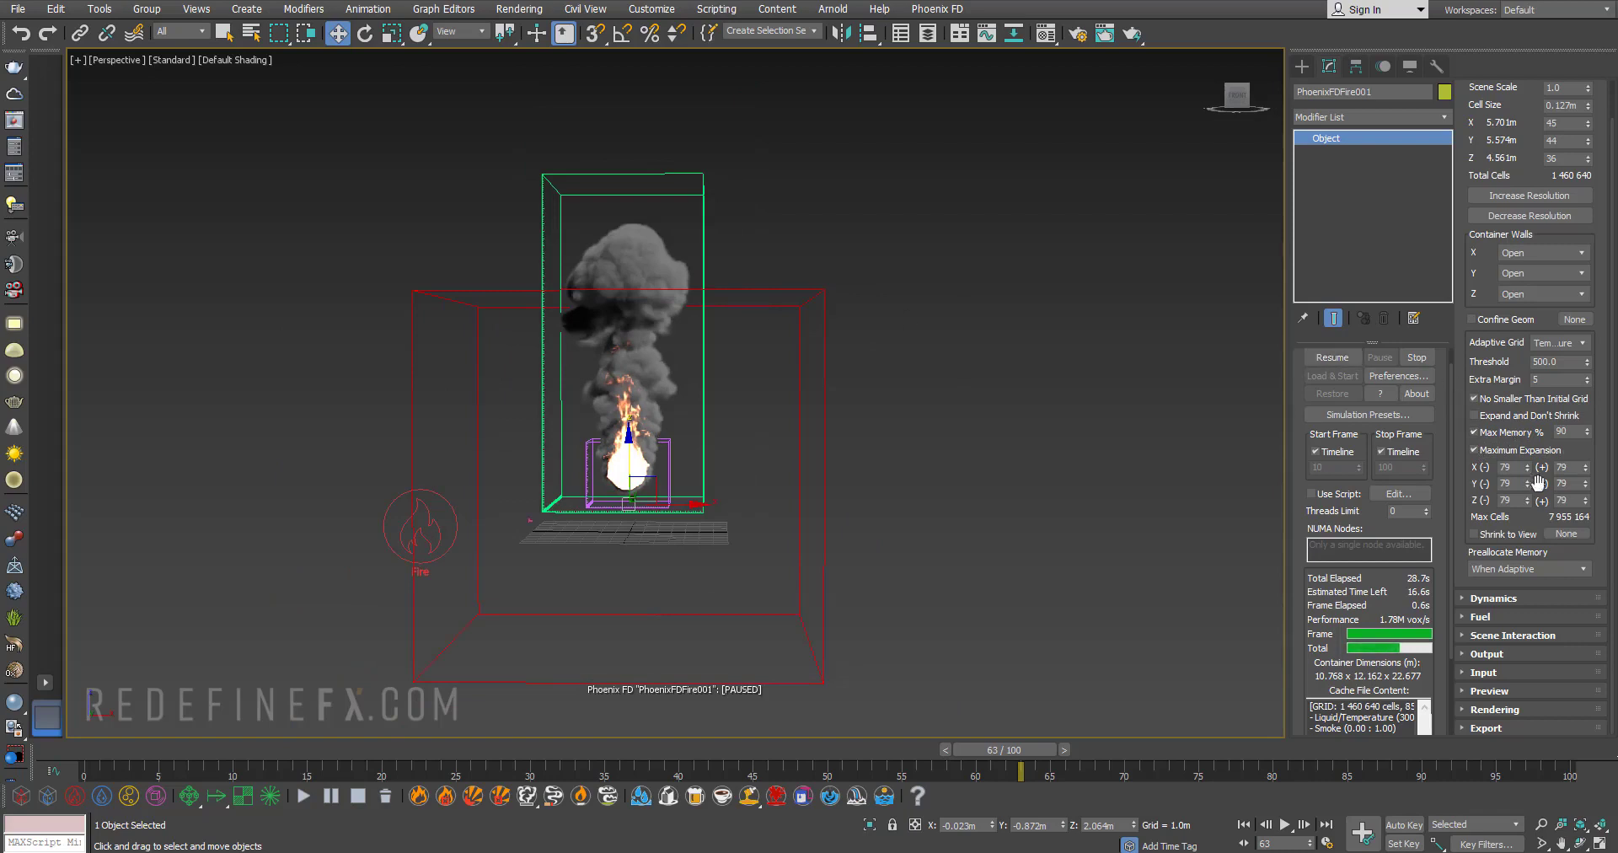
pyautogui.moveTo(1582, 504); pyautogui.dragTo(1573, 459)
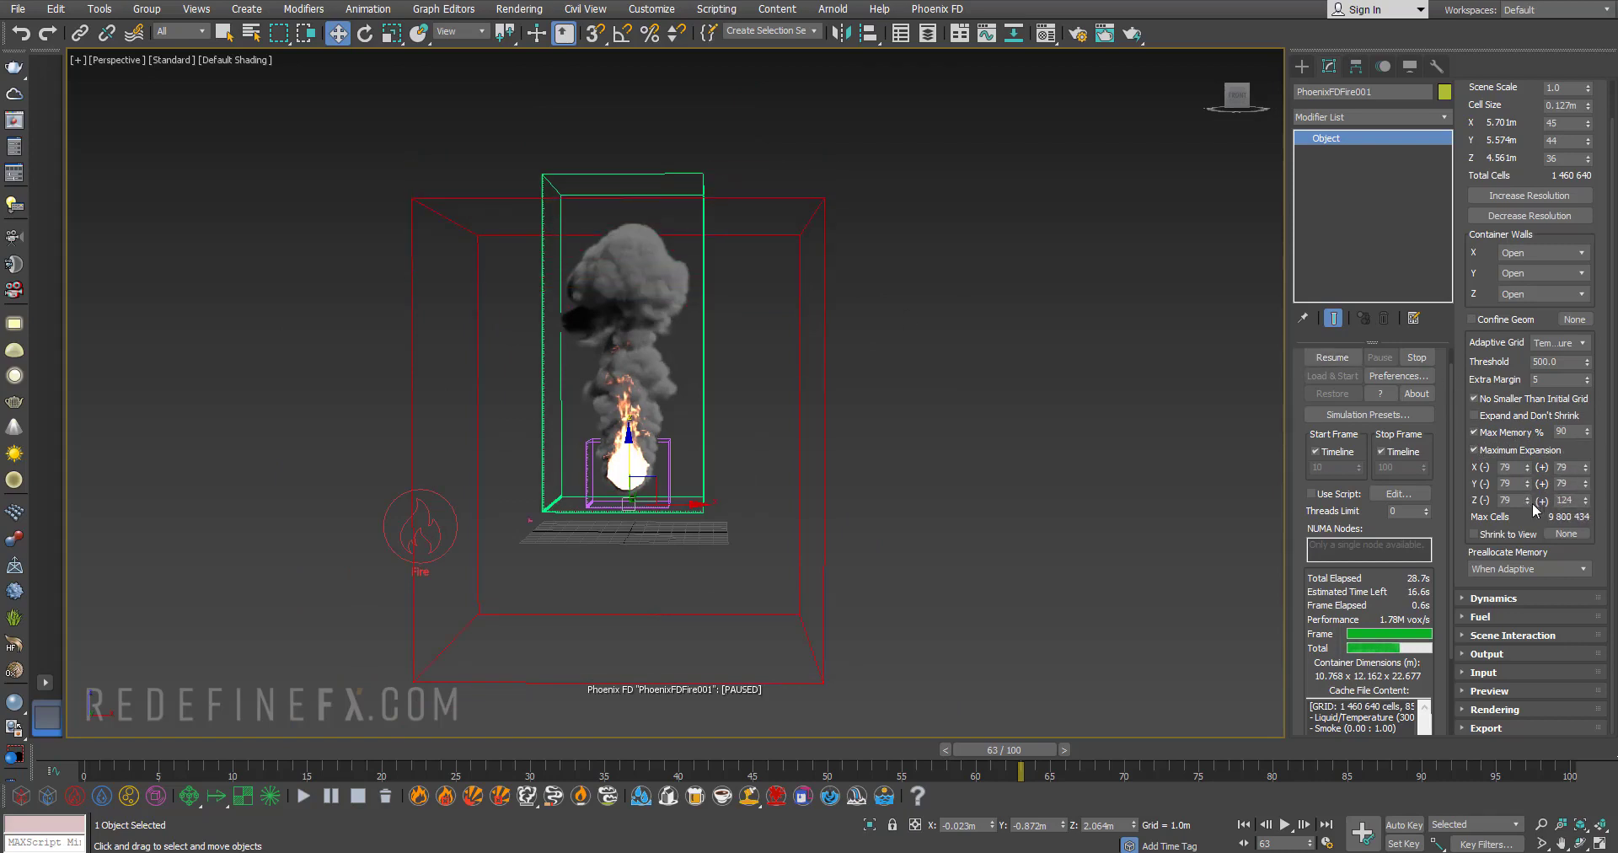
pyautogui.moveTo(1526, 534); pyautogui.dragTo(1517, 602)
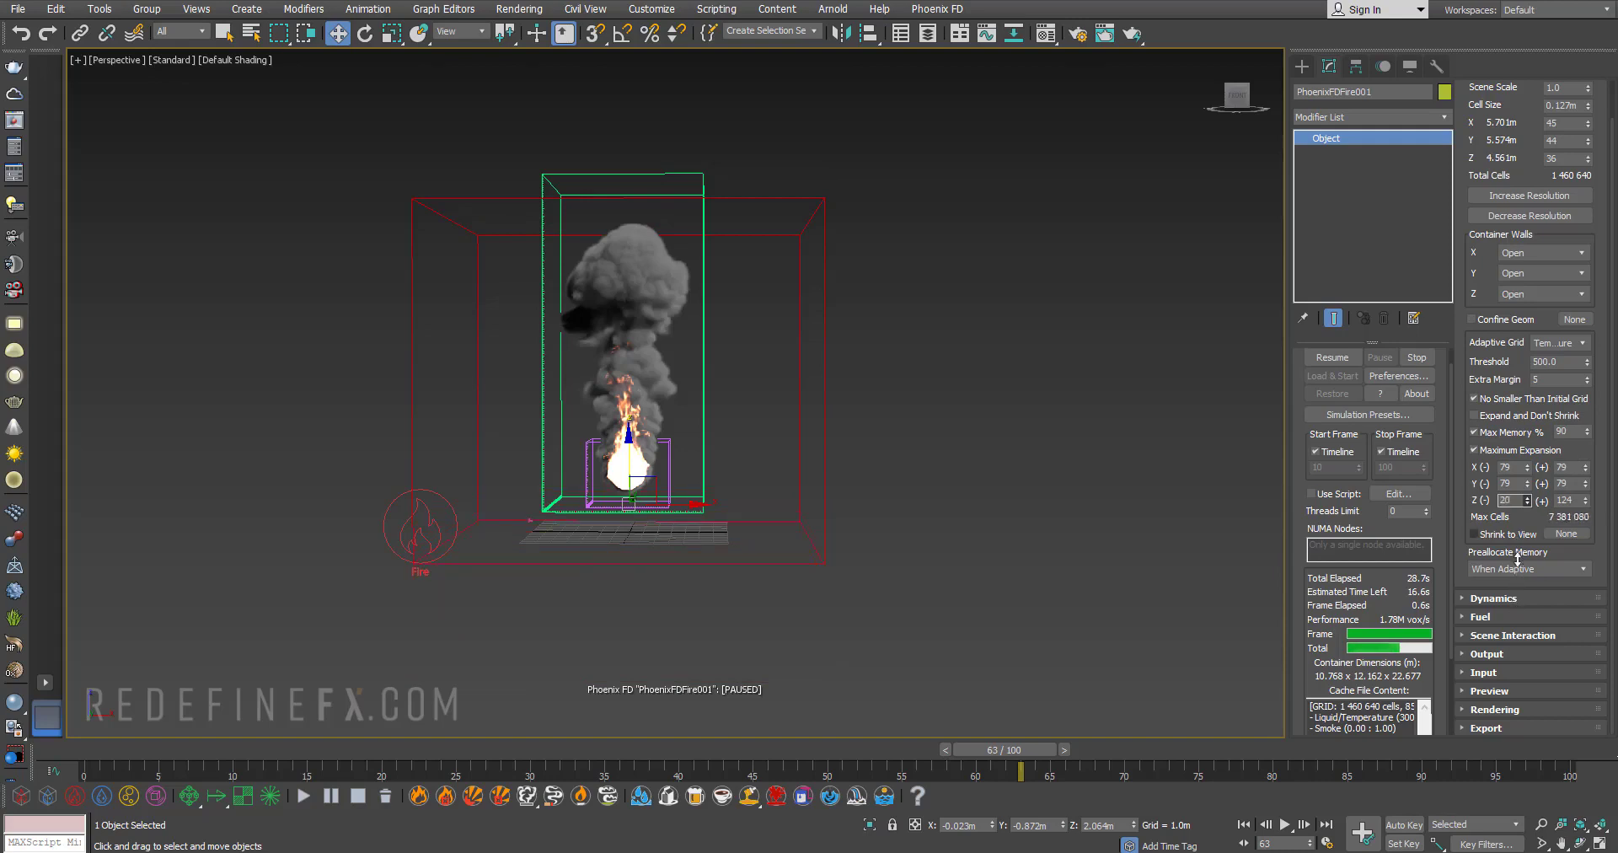
# - Set the grid's maximum Y expansion to 29 in the negative direction and 36 in the positive direction
pyautogui.keyDown('alt'); pyautogui.moveTo(847, 404); pyautogui.dragTo(881, 440, button='middle'); pyautogui.keyUp('alt')
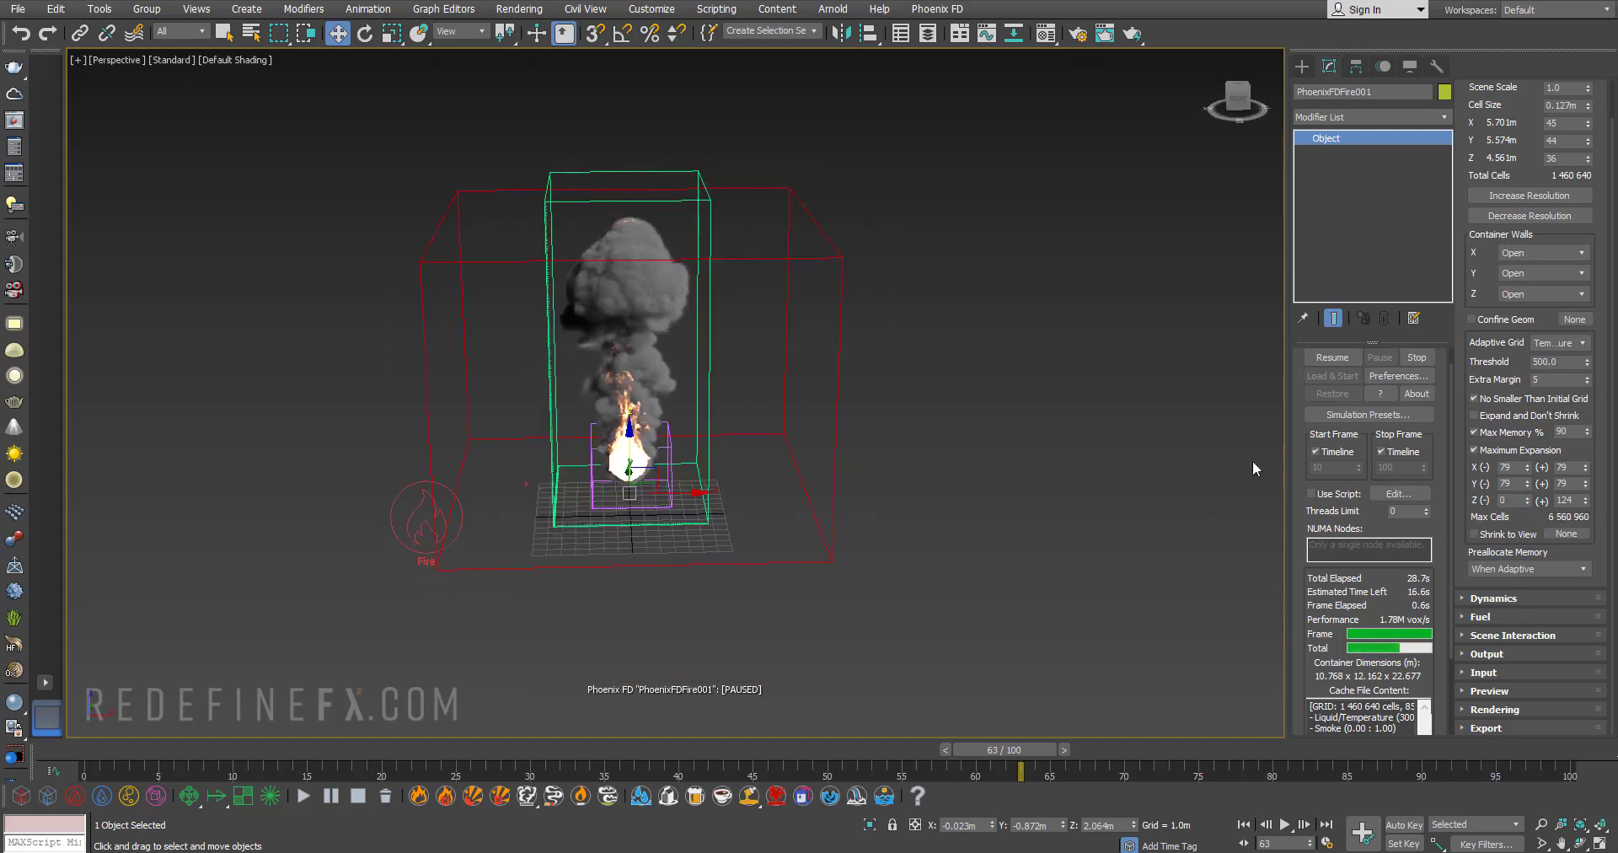
pyautogui.moveTo(1526, 485); pyautogui.dragTo(1523, 552)
pyautogui.keyDown('alt'); pyautogui.moveTo(801, 411); pyautogui.dragTo(924, 422, button='middle'); pyautogui.keyUp('alt')
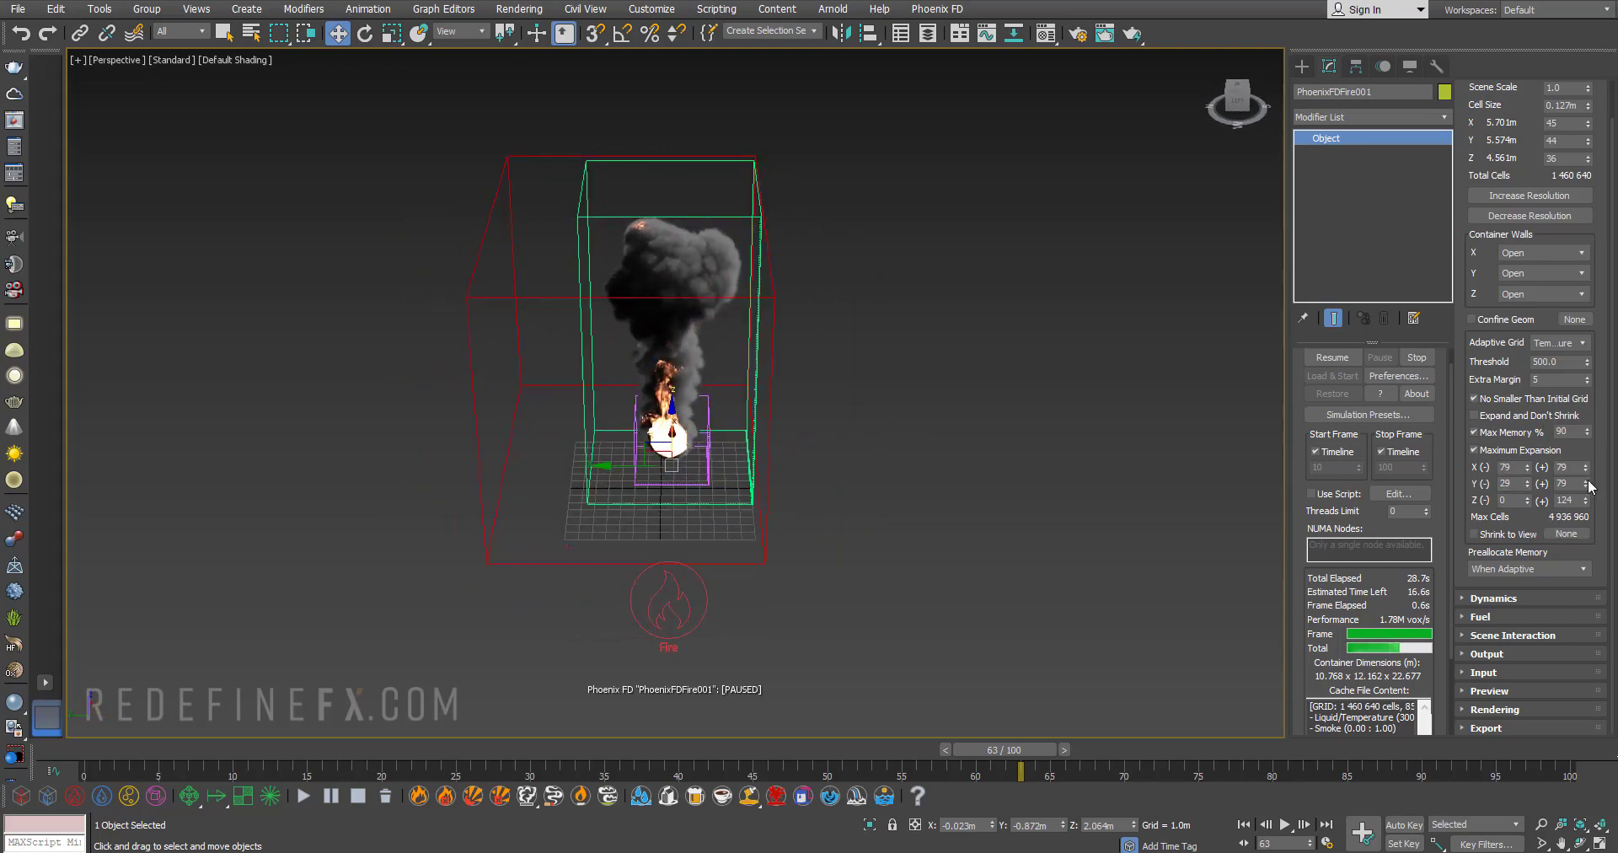
pyautogui.moveTo(1587, 485)
pyautogui.mouseDown()
pyautogui.moveTo(1590, 524)
pyautogui.moveTo(1590, 509)
pyautogui.mouseUp()
# - Set the grid's maximum X expansion to 35 in the negative direction and 43 in the positive direction
pyautogui.keyDown('alt'); pyautogui.moveTo(758, 253); pyautogui.dragTo(635, 225, button='middle'); pyautogui.keyUp('alt')
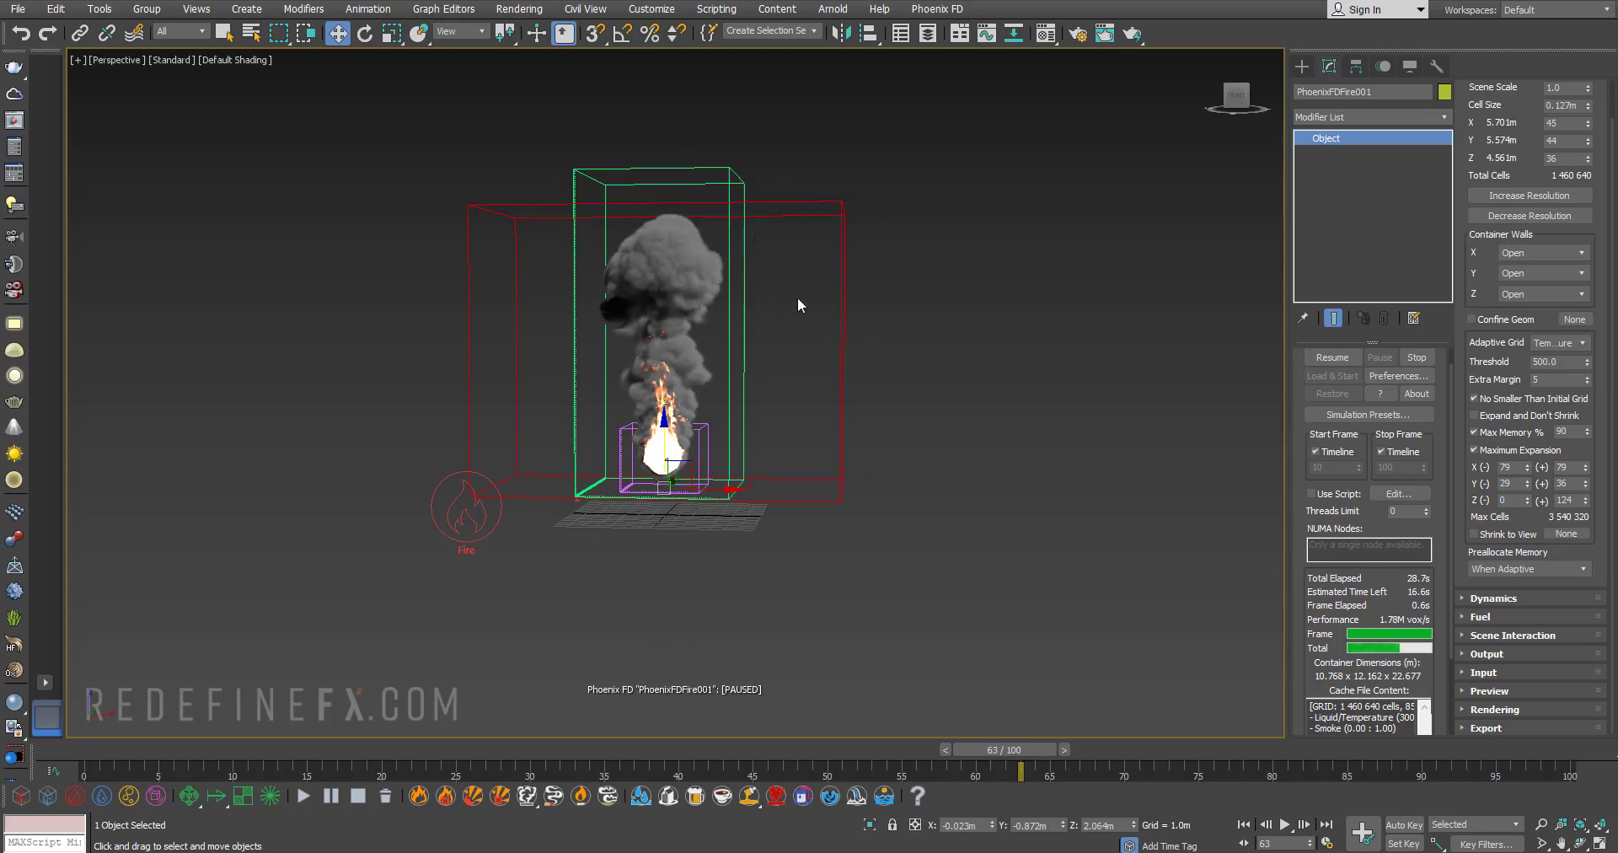
pyautogui.moveTo(1585, 467); pyautogui.dragTo(1586, 514)
pyautogui.moveTo(1527, 467); pyautogui.dragTo(1527, 493)
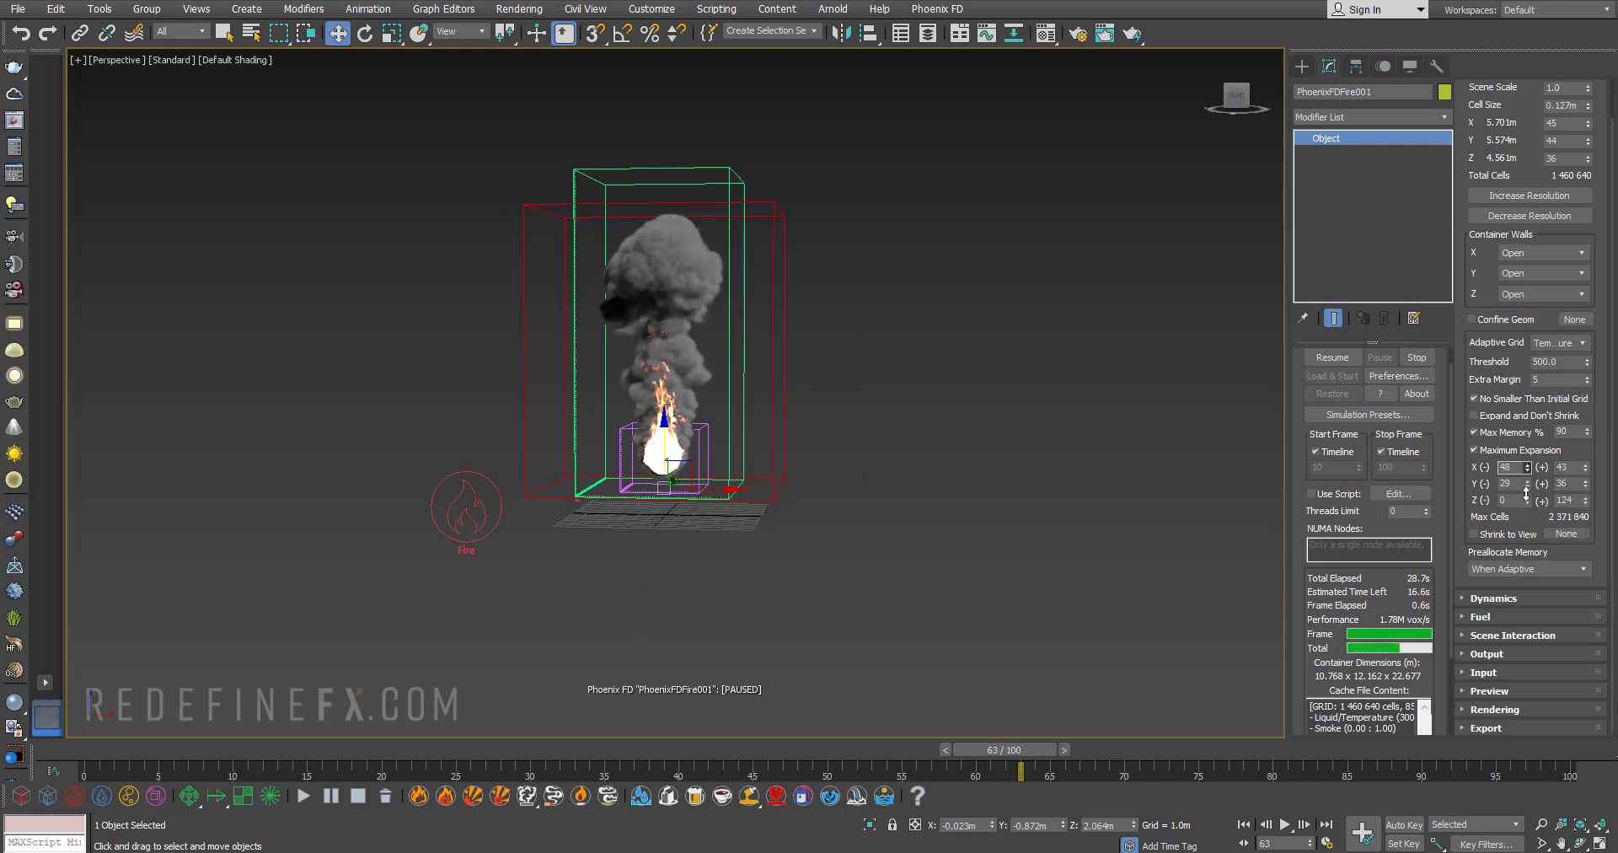
# - Go back to frame 52, stop the paused simulation and restore it from there with the expansion limits applied
pyautogui.scroll(5, 620, 230)
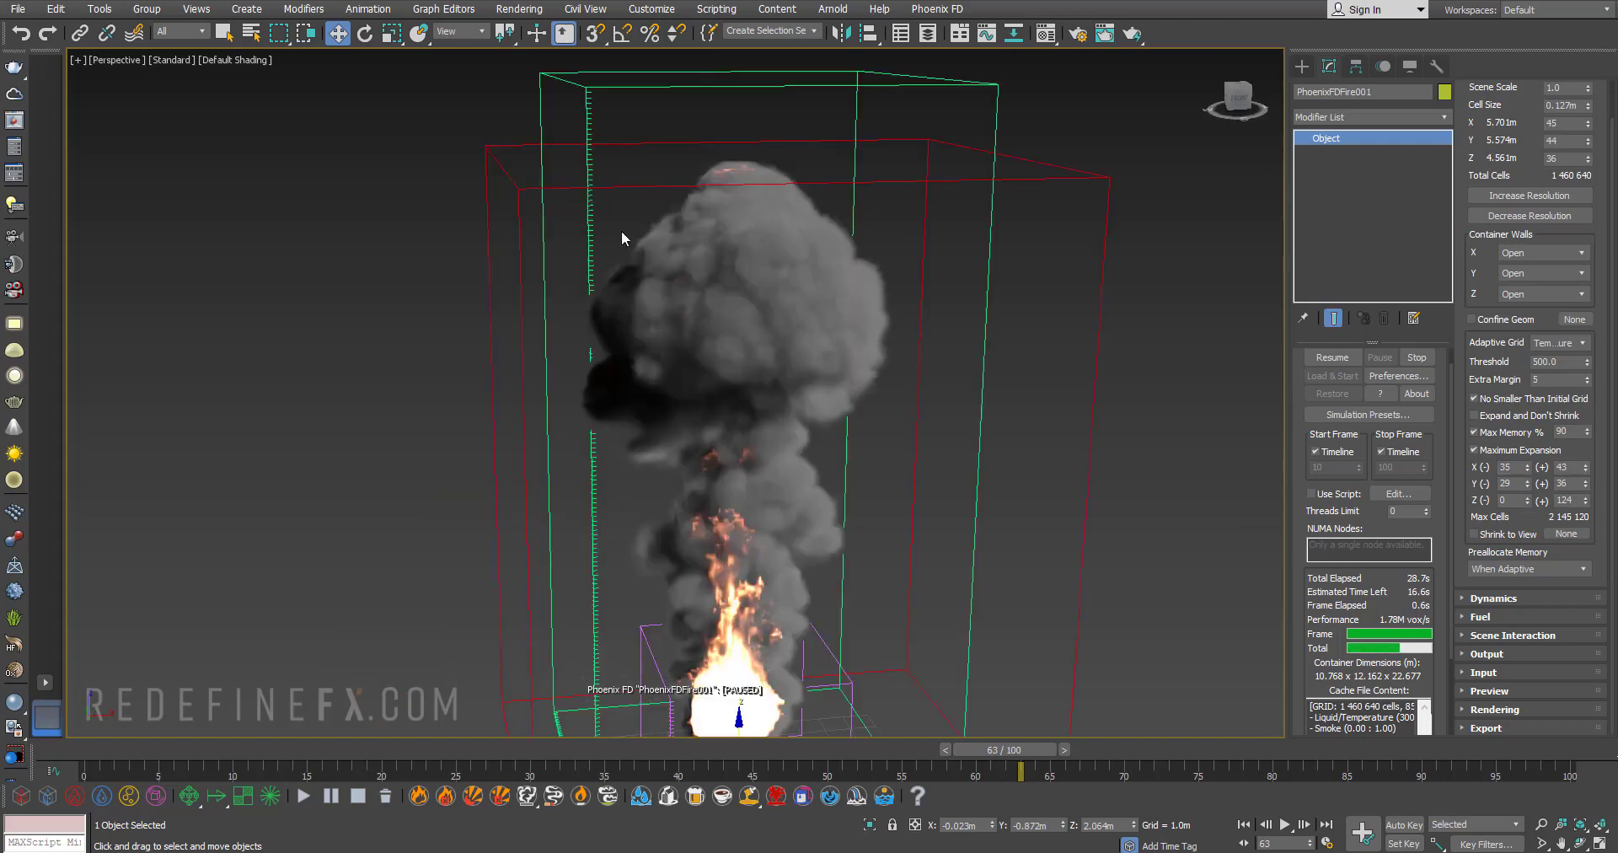
pyautogui.scroll(-4, 614, 206)
pyautogui.scroll(2, 637, 214)
pyautogui.keyDown('alt'); pyautogui.moveTo(637, 209); pyautogui.dragTo(632, 211, button='middle'); pyautogui.keyUp('alt')
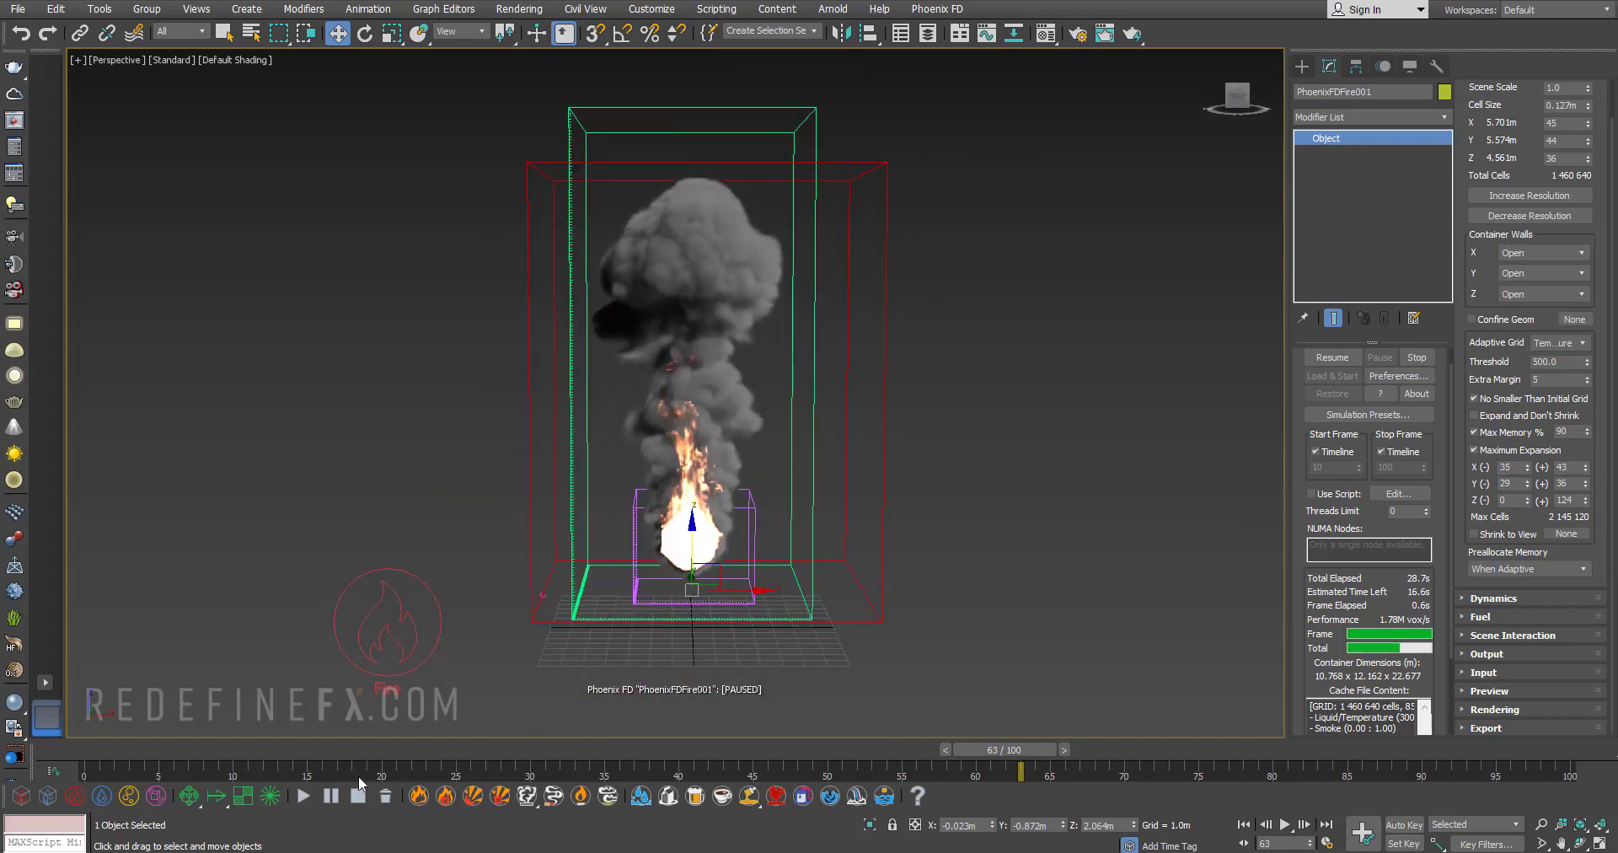
pyautogui.moveTo(404, 747); pyautogui.dragTo(865, 768)
pyautogui.press('w')
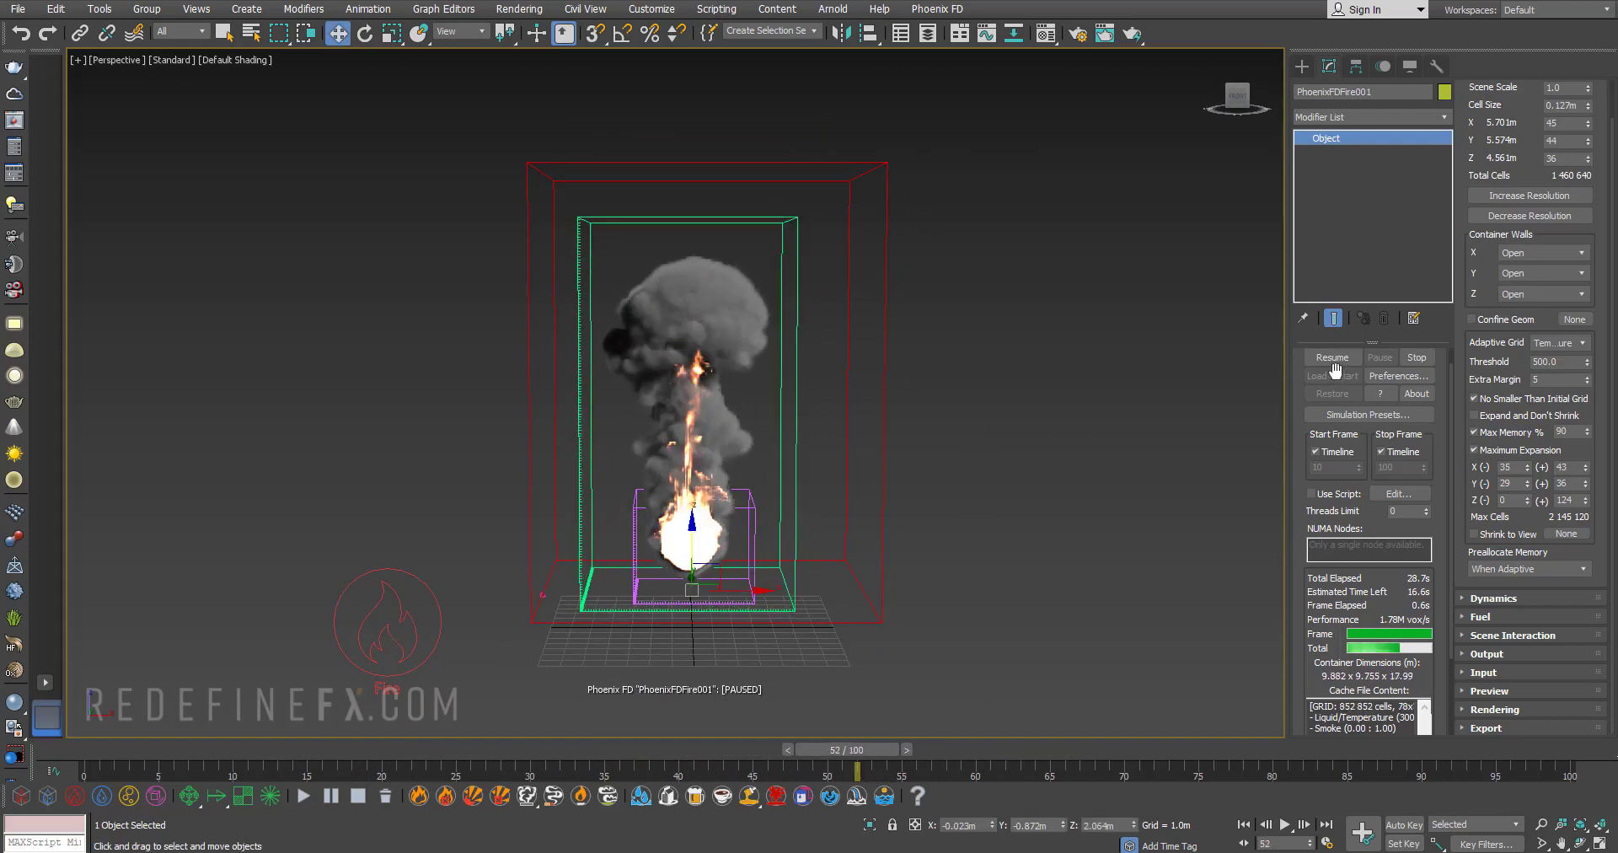
pyautogui.moveTo(1361, 422); pyautogui.dragTo(1362, 510)
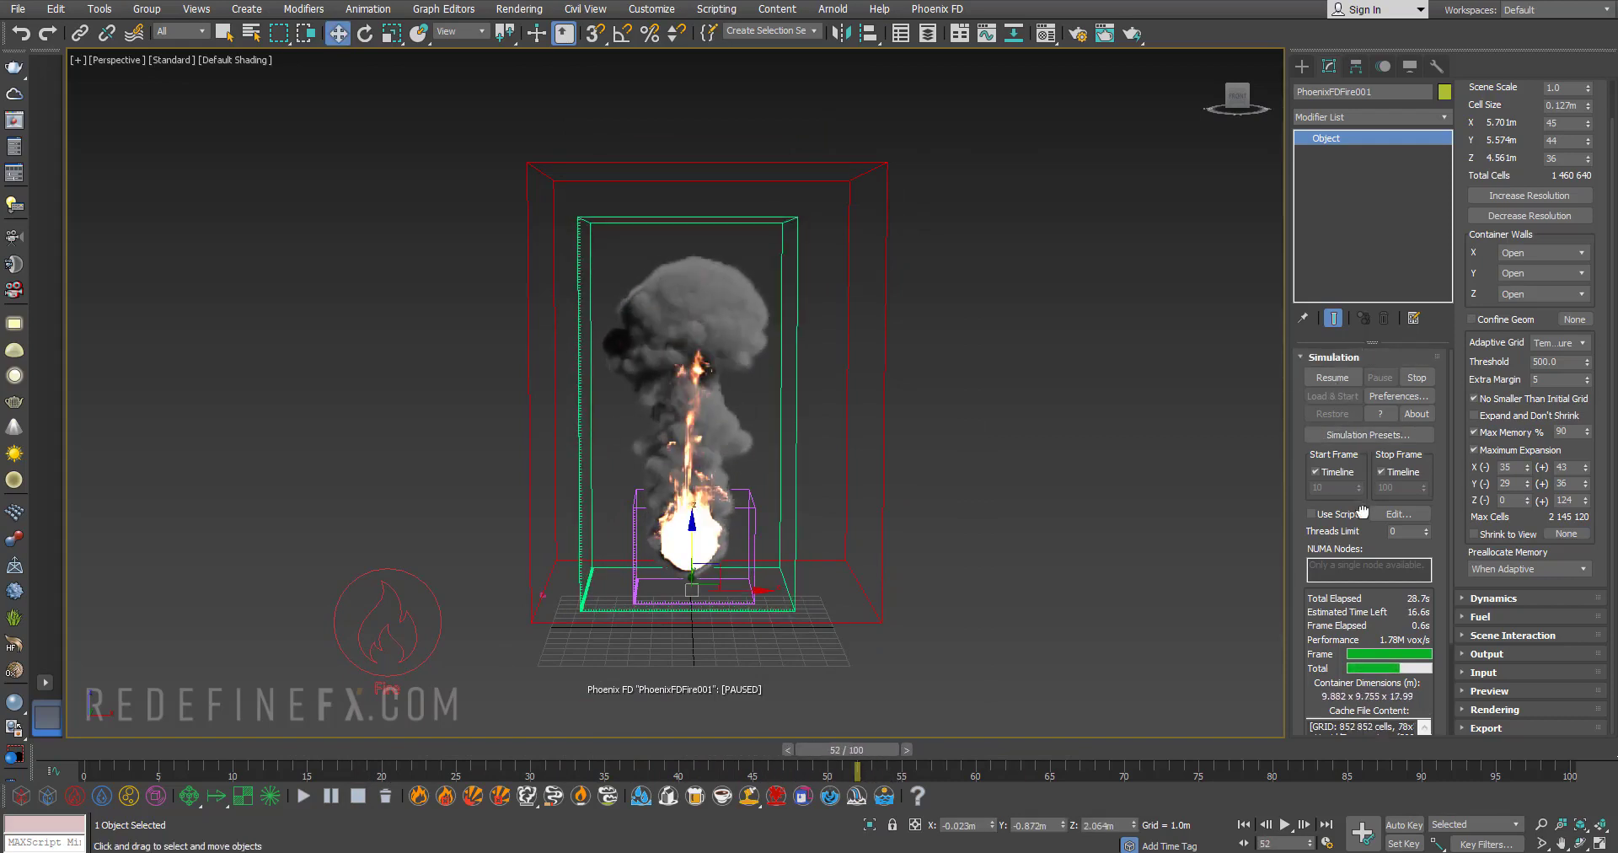
pyautogui.click(1418, 378)
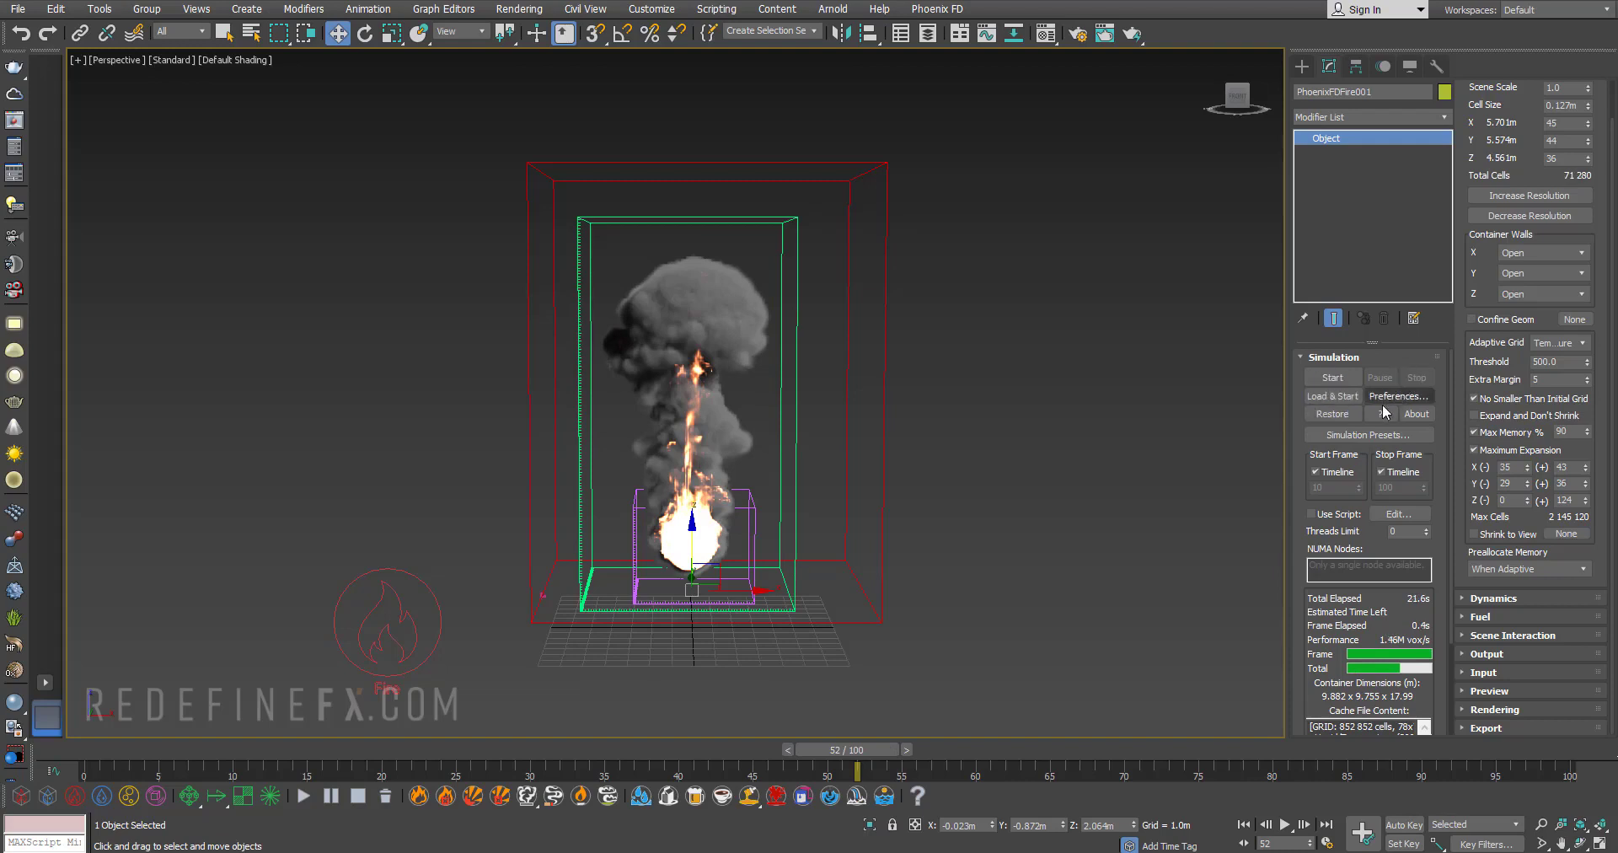
pyautogui.click(1332, 414)
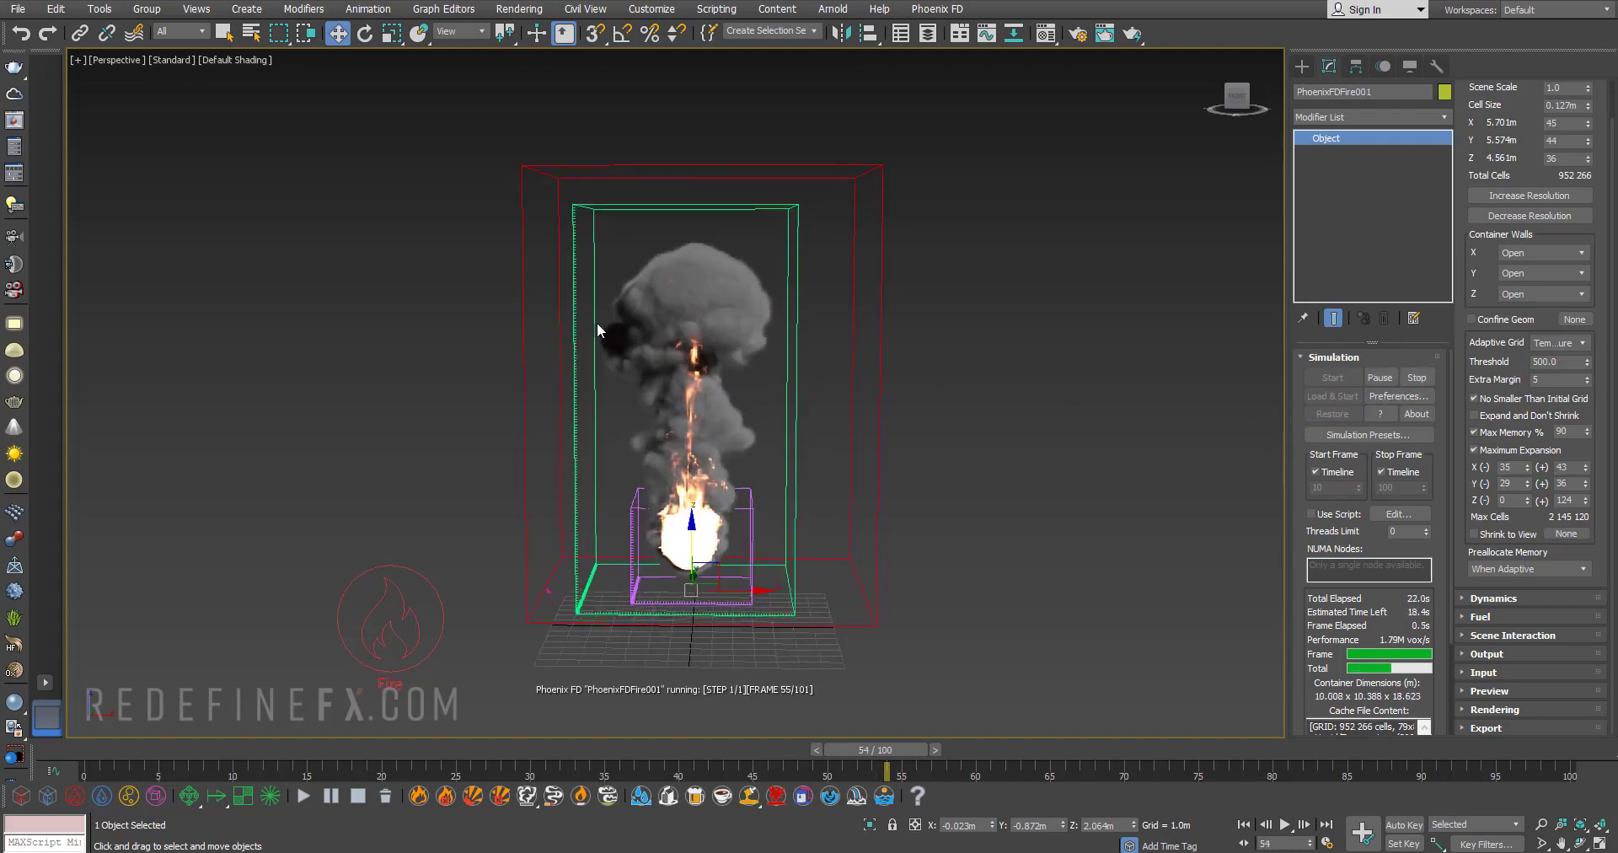
# - Examine the smoke plume against the maximum expansion boundary while the simulation runs to about frame 74
pyautogui.keyDown('alt'); pyautogui.moveTo(597, 322); pyautogui.dragTo(818, 194, button='middle'); pyautogui.keyUp('alt')
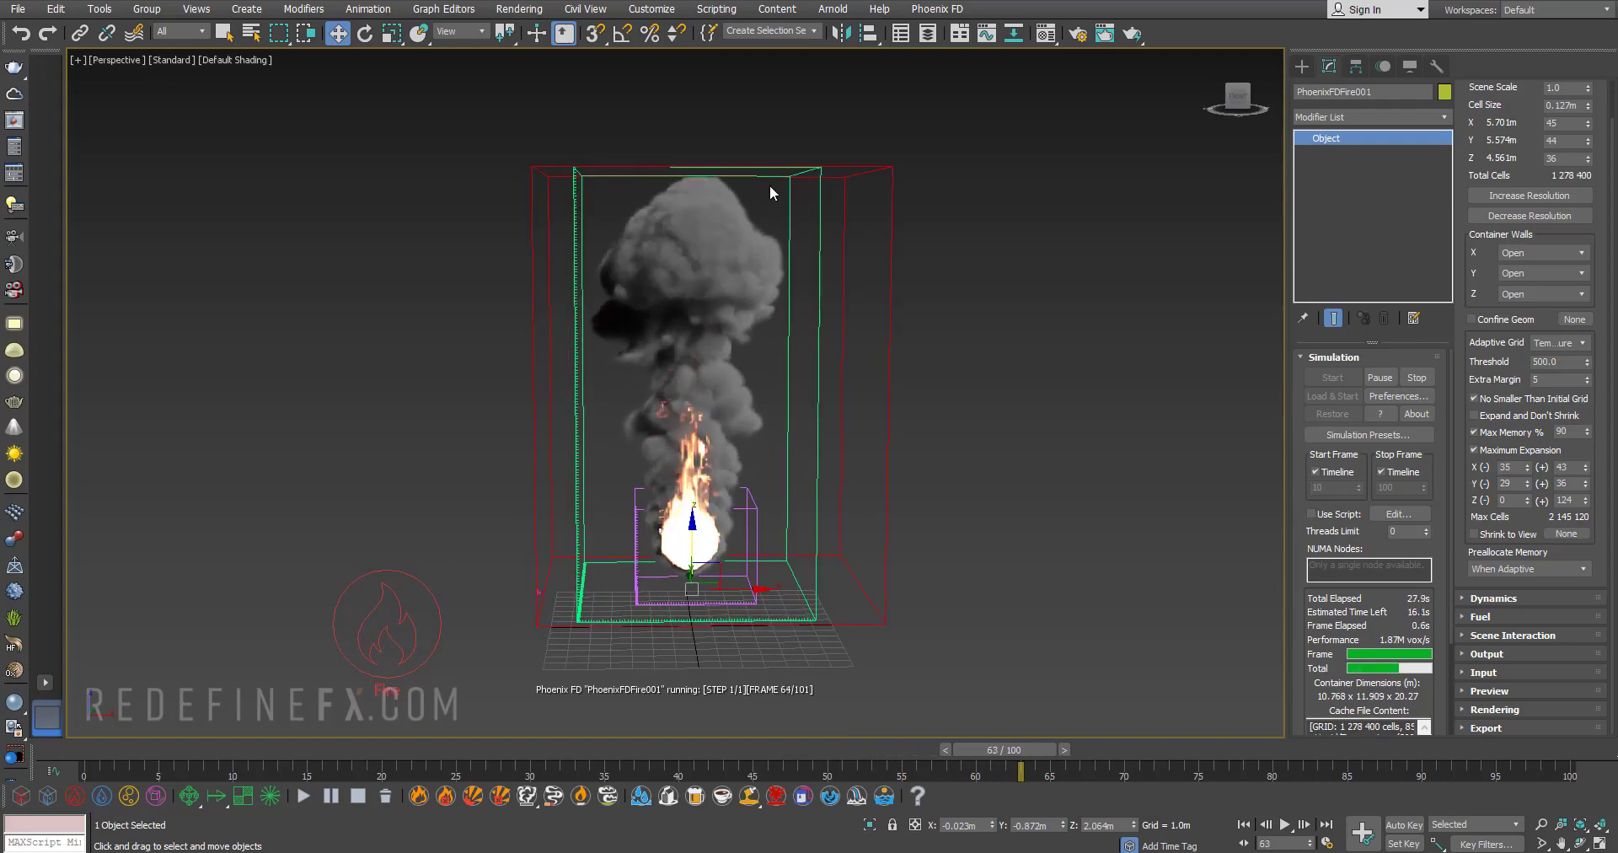
pyautogui.keyDown('alt'); pyautogui.moveTo(760, 206); pyautogui.dragTo(716, 219, button='middle'); pyautogui.keyUp('alt')
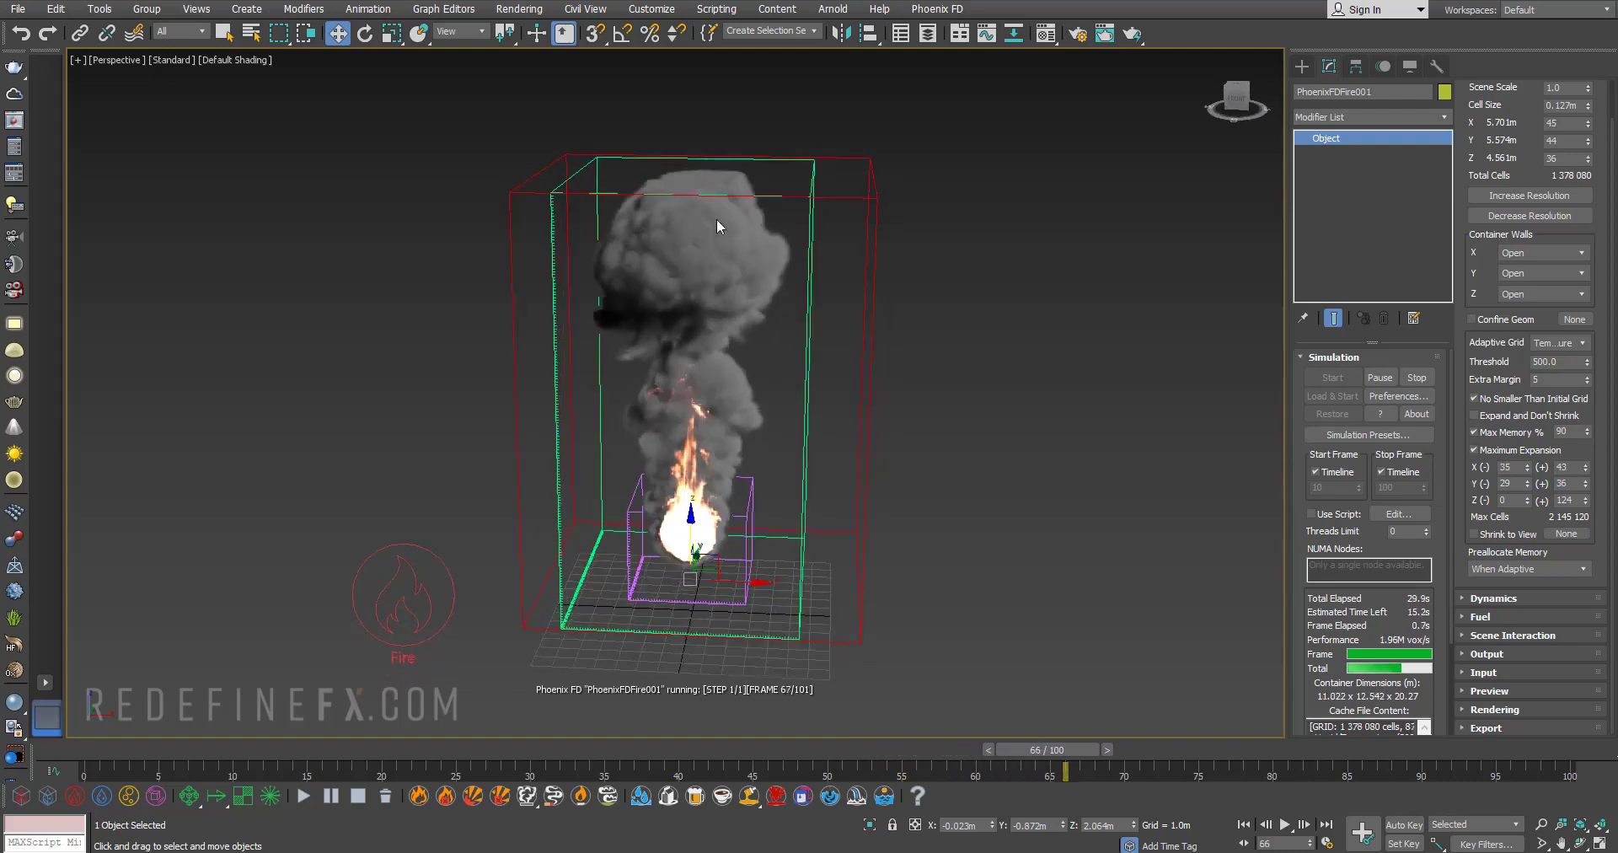
pyautogui.scroll(3, 704, 170)
pyautogui.scroll(2, 706, 172)
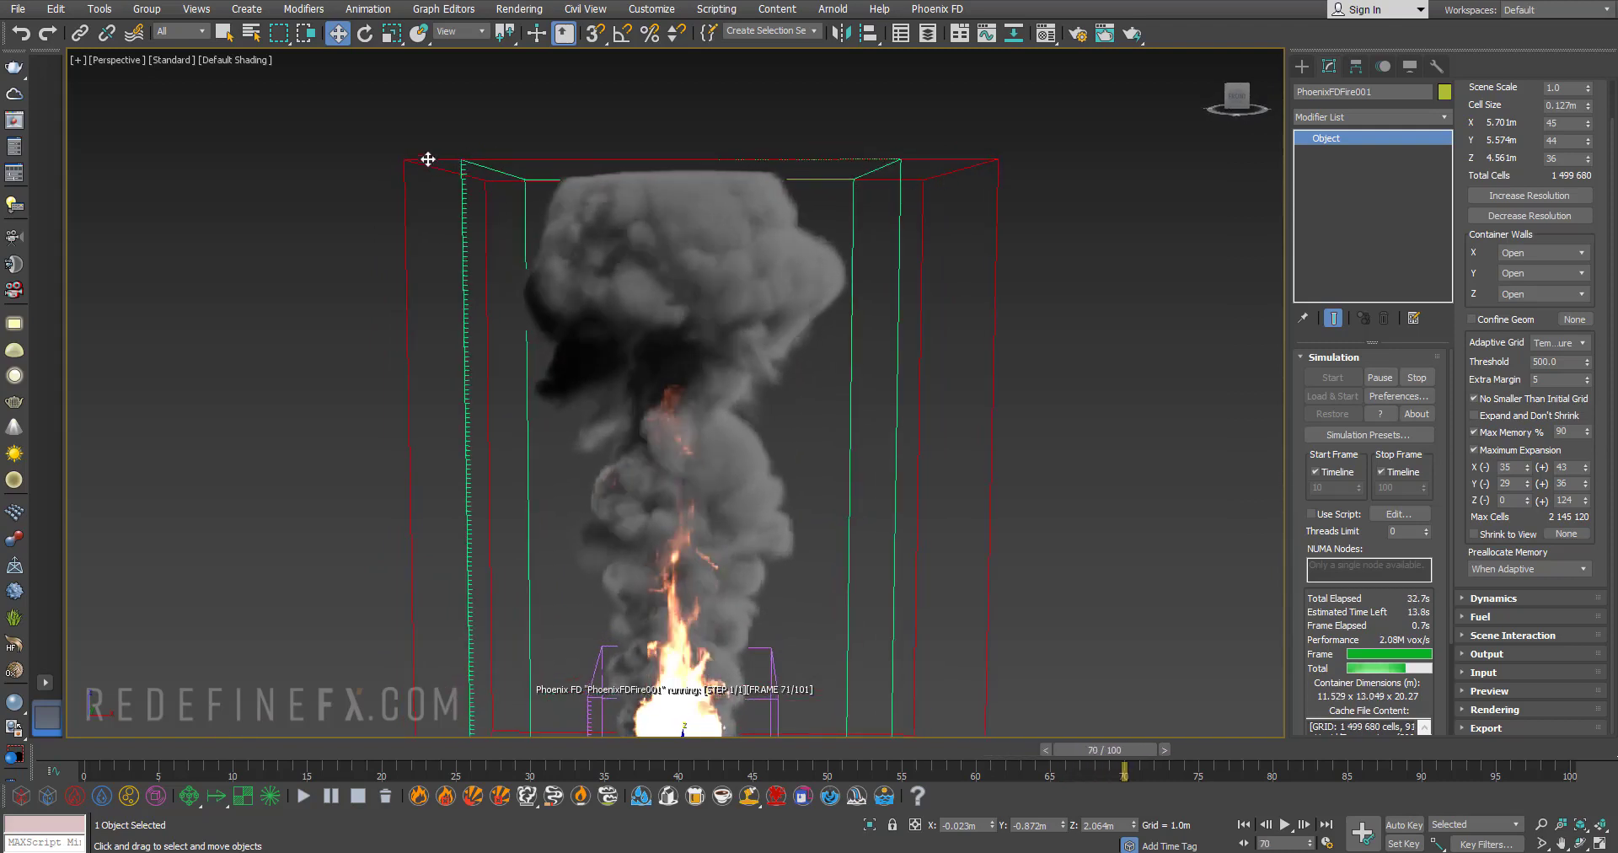
pyautogui.keyDown('alt'); pyautogui.moveTo(870, 216); pyautogui.dragTo(713, 244, button='middle'); pyautogui.keyUp('alt')
pyautogui.scroll(-3, 713, 245)
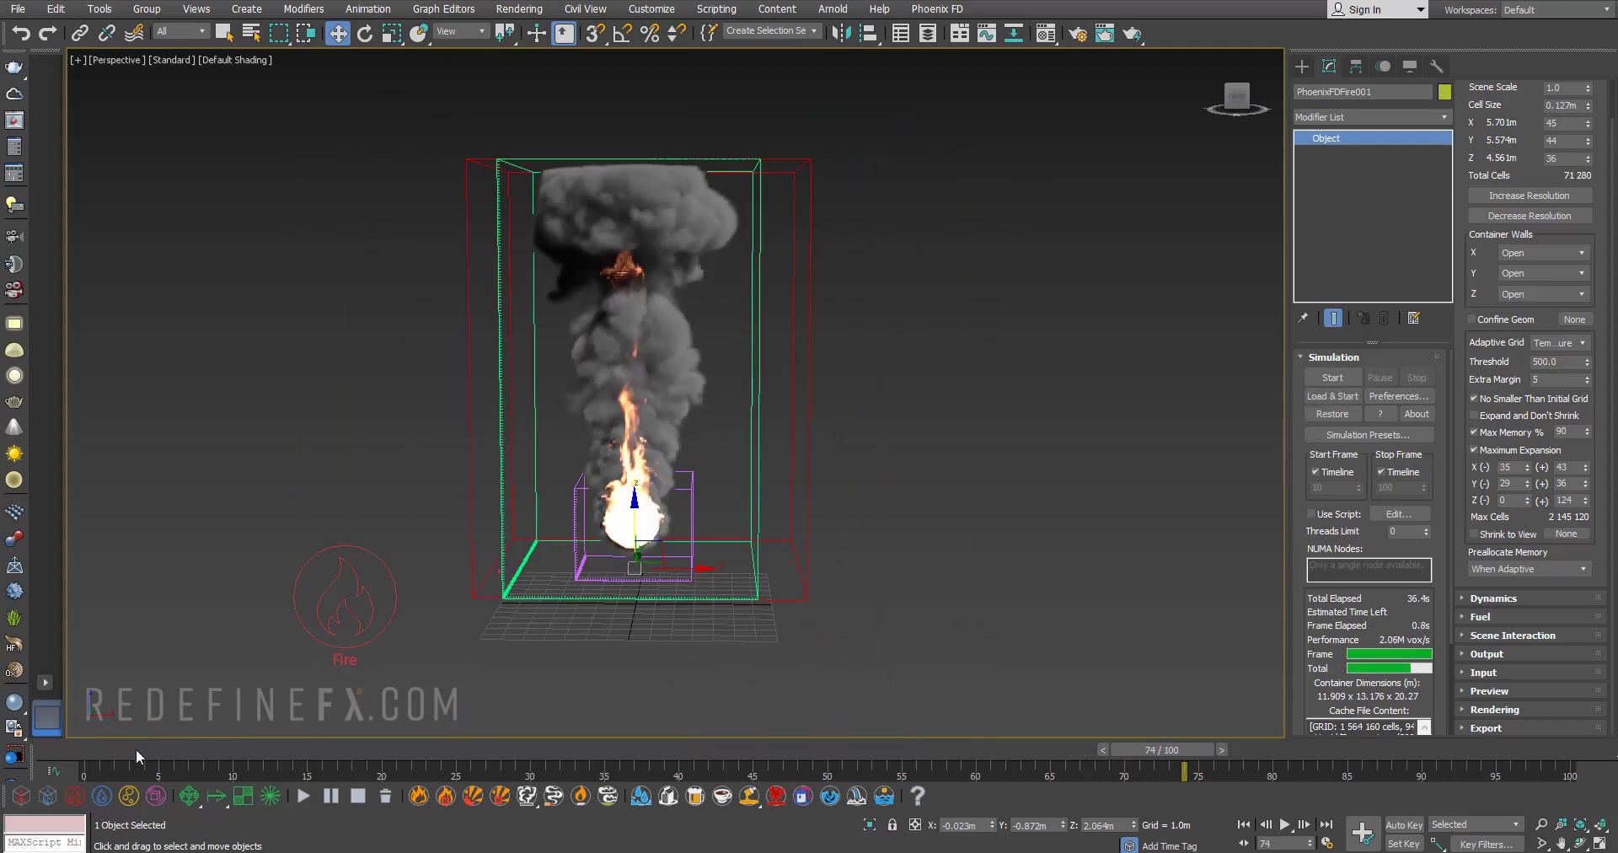
# - Scrub back to frame 33 and set Smoke Buoyancy to -1.0 in the simulator's Dynamics settings
pyautogui.moveTo(134, 749); pyautogui.dragTo(221, 771)
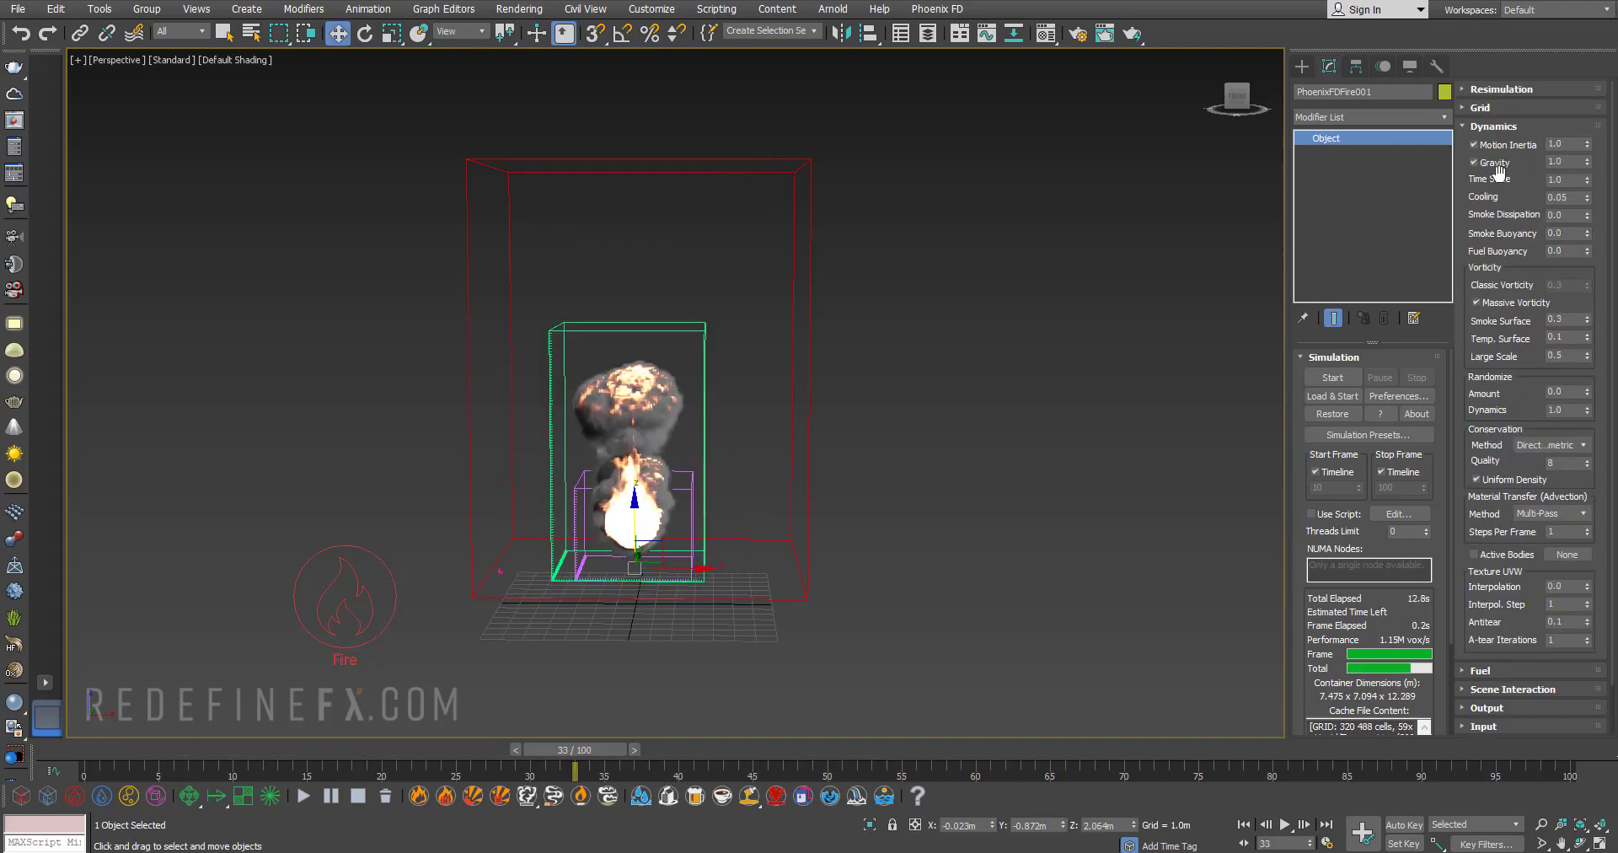
pyautogui.moveTo(1514, 210)
pyautogui.mouseDown()
pyautogui.moveTo(1517, 193)
pyautogui.moveTo(1513, 223)
pyautogui.mouseUp()
pyautogui.doubleClick(1567, 179)
pyautogui.moveTo(1522, 224); pyautogui.dragTo(1525, 152)
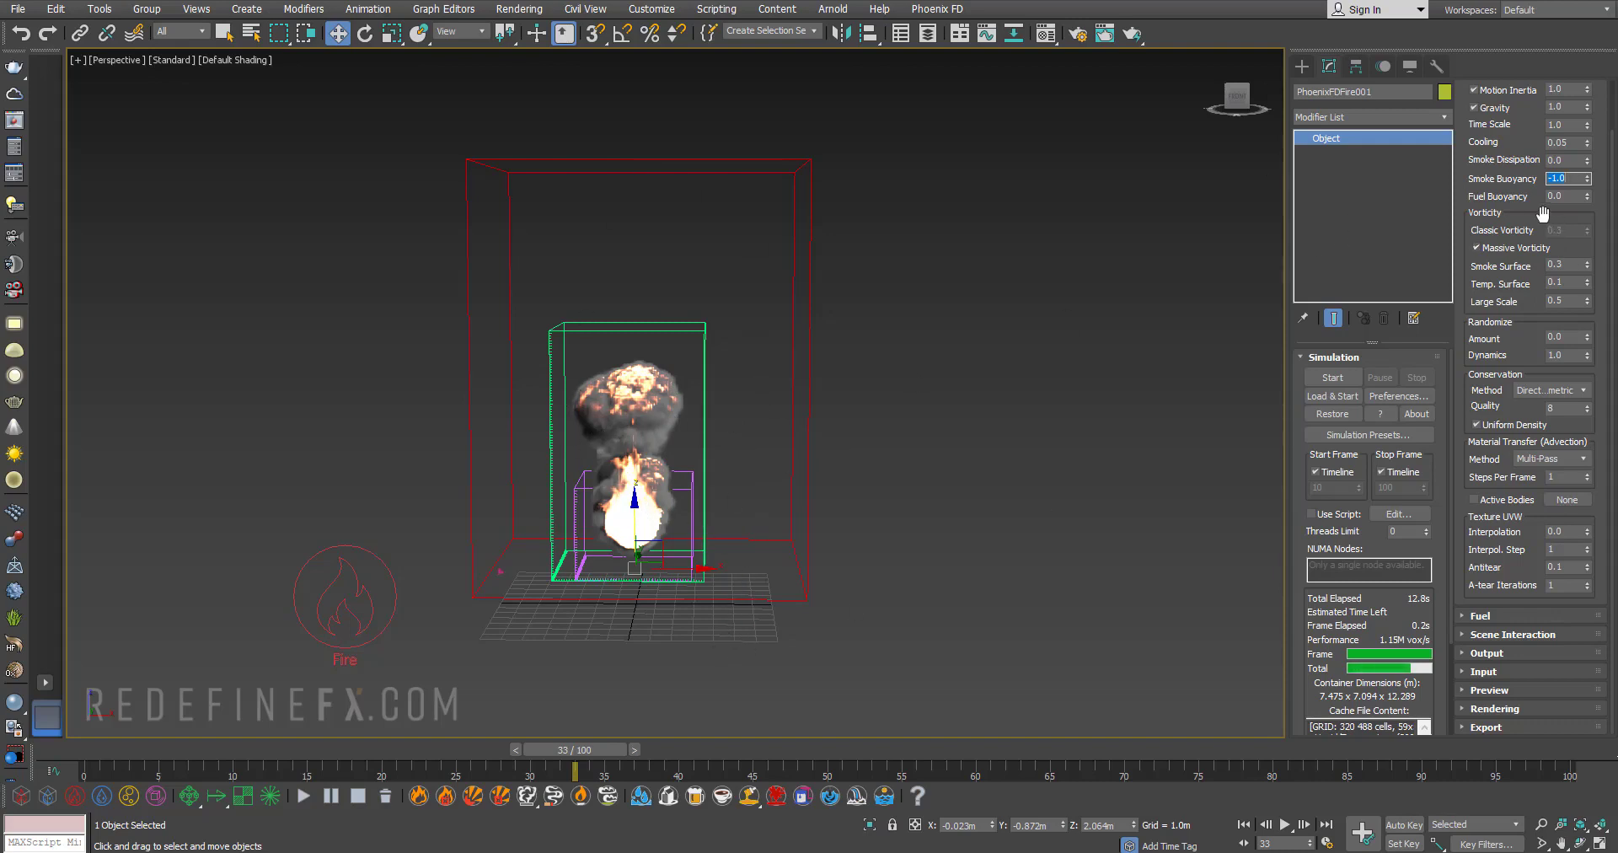
pyautogui.scroll(2, 1534, 193)
pyautogui.scroll(-2, 1512, 333)
pyautogui.scroll(2, 573, 422)
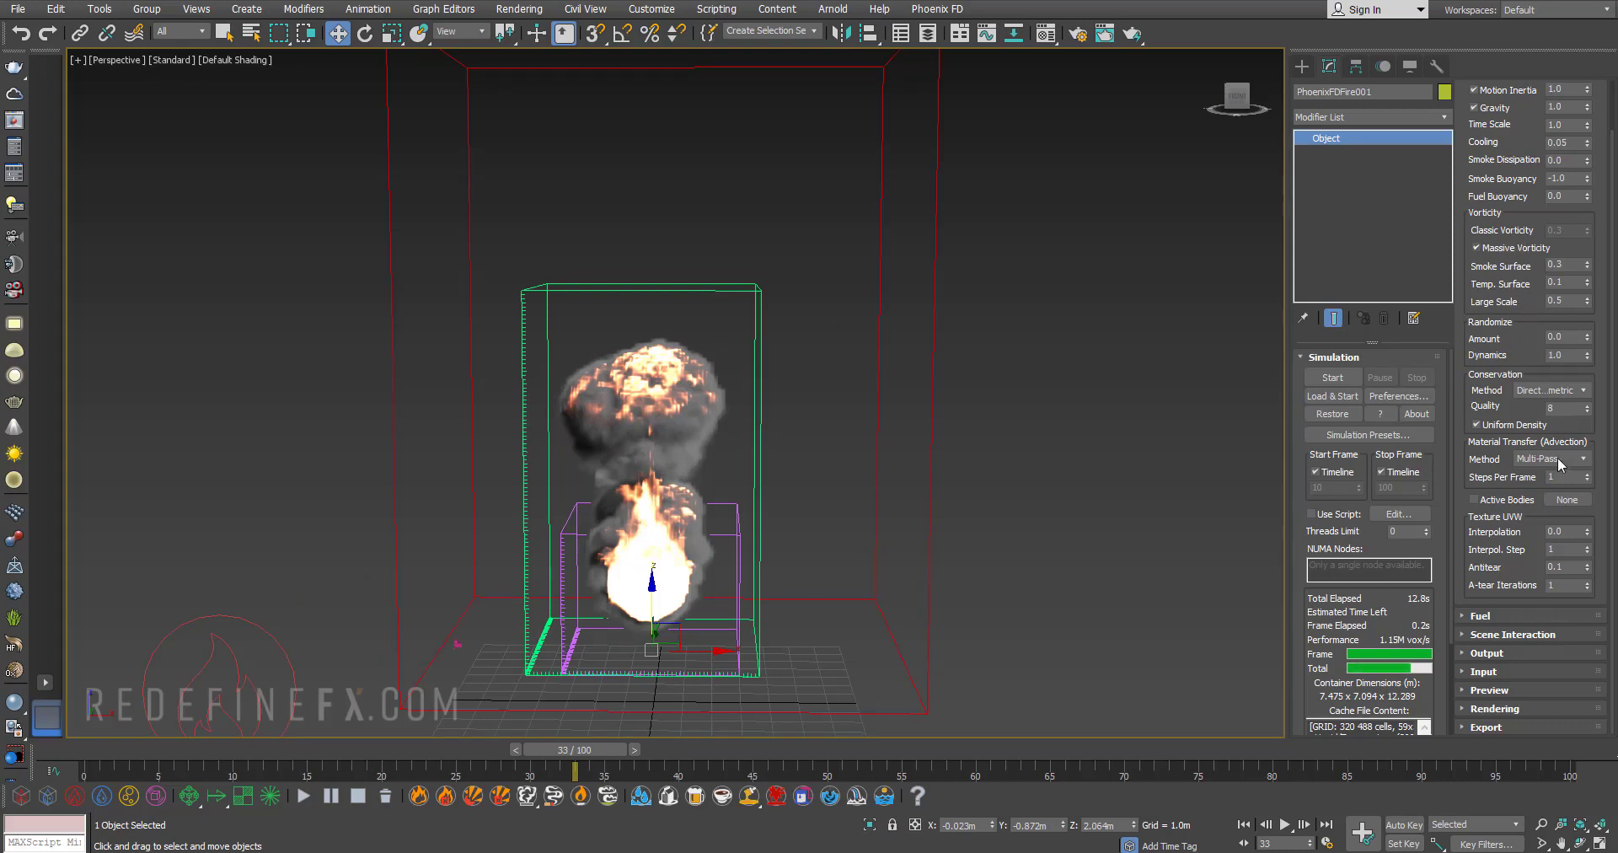
# - Review the simulator's material transfer settings in Dynamics and the burning options in Fuel
pyautogui.click(1551, 477)
pyautogui.scroll(2, 1515, 184)
pyautogui.click(1506, 126)
pyautogui.click(1506, 145)
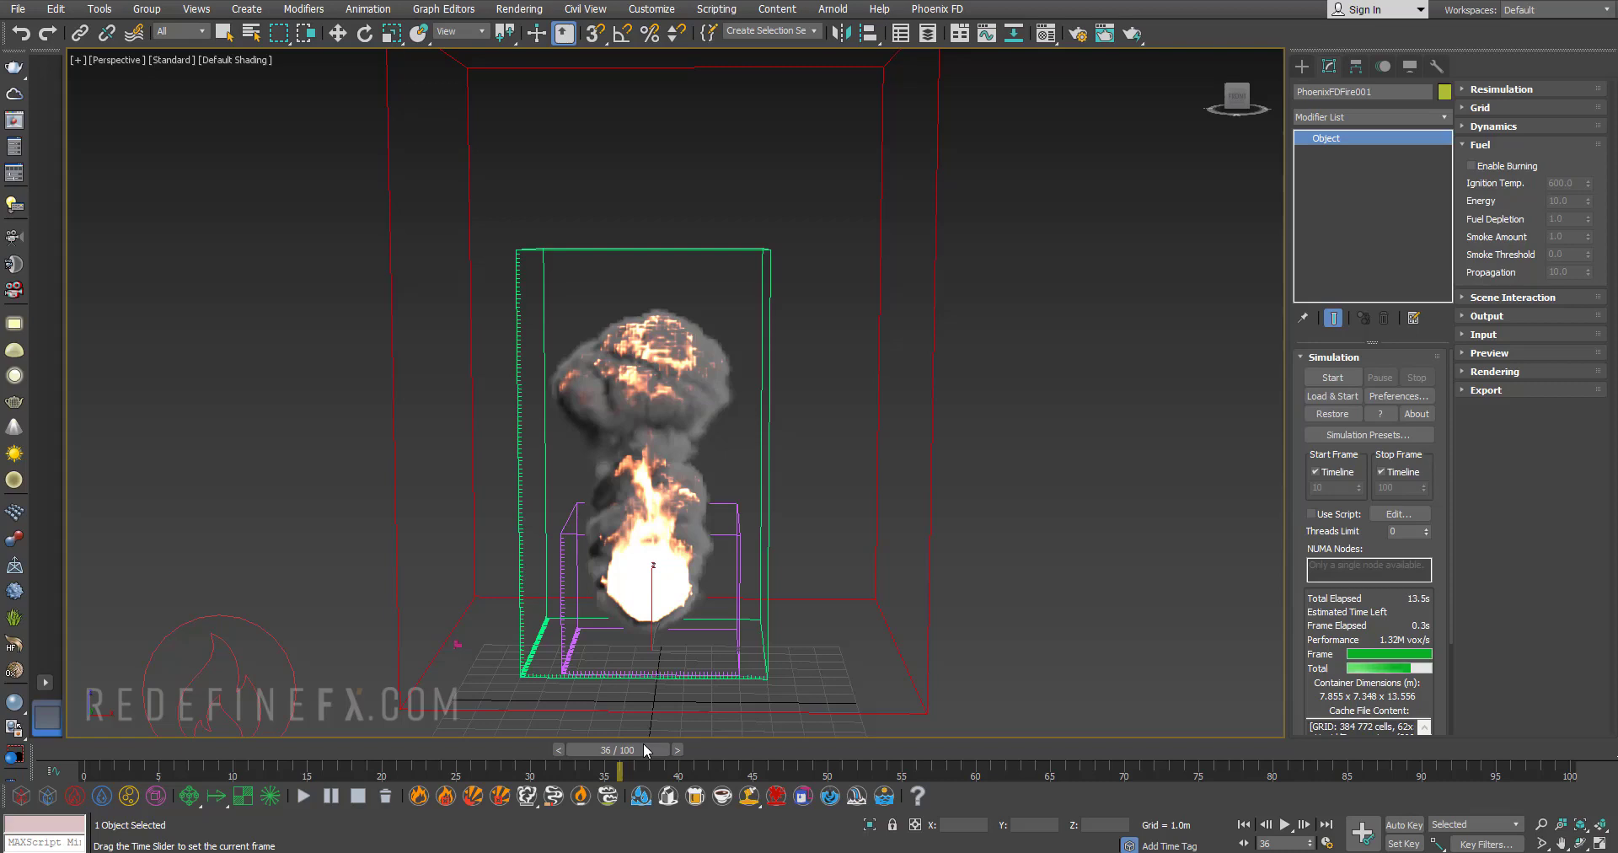
# - Examine the fire and smoke of the explosion up close at frame 35
pyautogui.moveTo(644, 746); pyautogui.dragTo(619, 745)
pyautogui.press('w')
pyautogui.scroll(3, 686, 548)
pyautogui.moveTo(578, 601); pyautogui.dragTo(636, 569, button='middle')
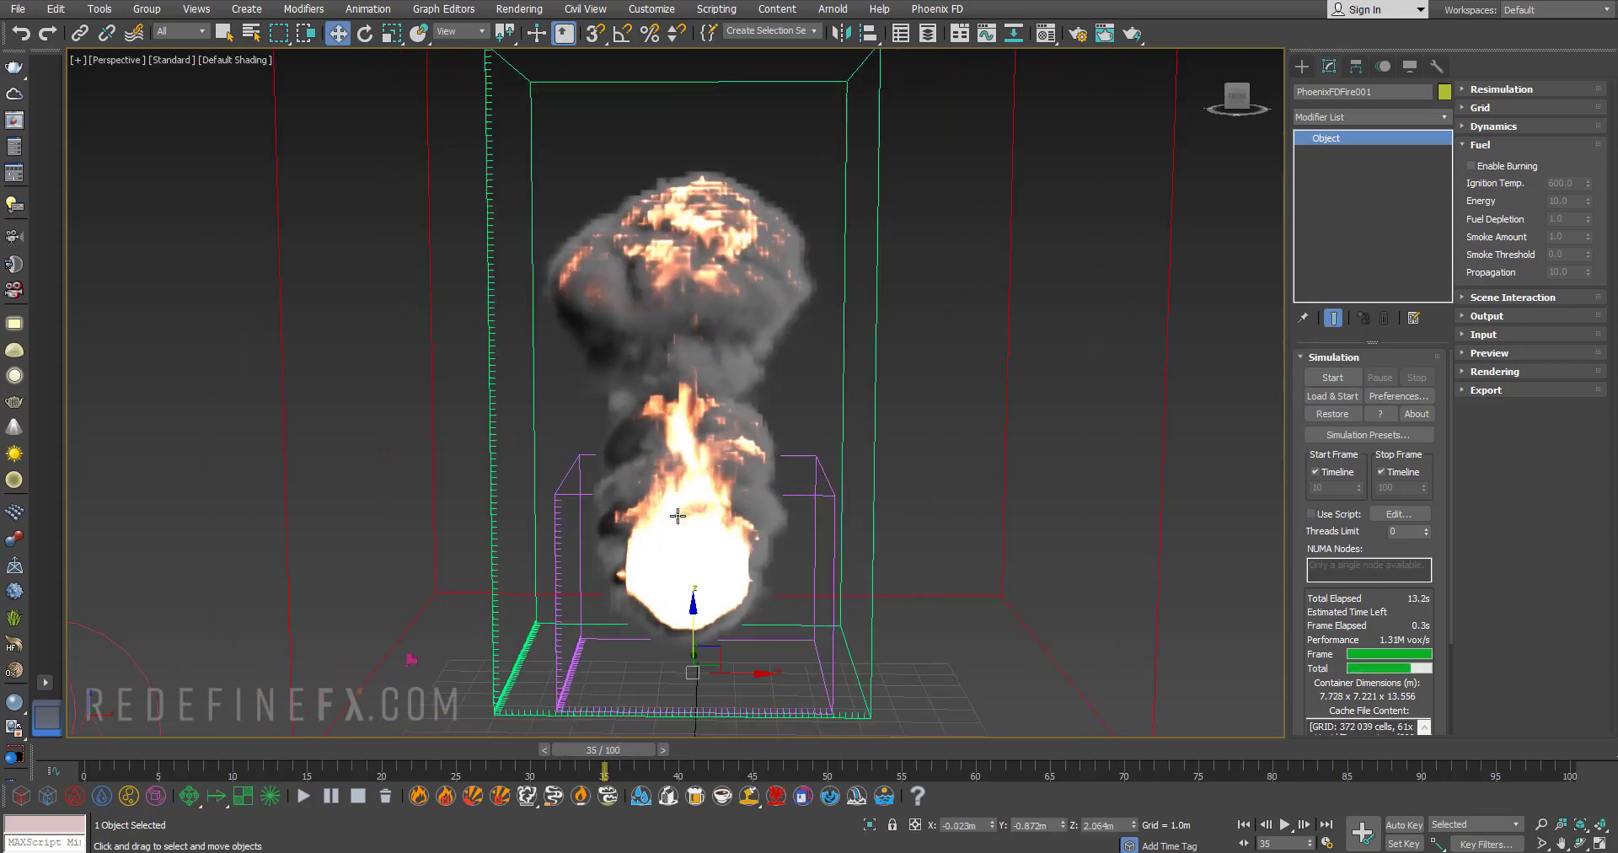
pyautogui.moveTo(685, 450); pyautogui.dragTo(693, 492, button='middle')
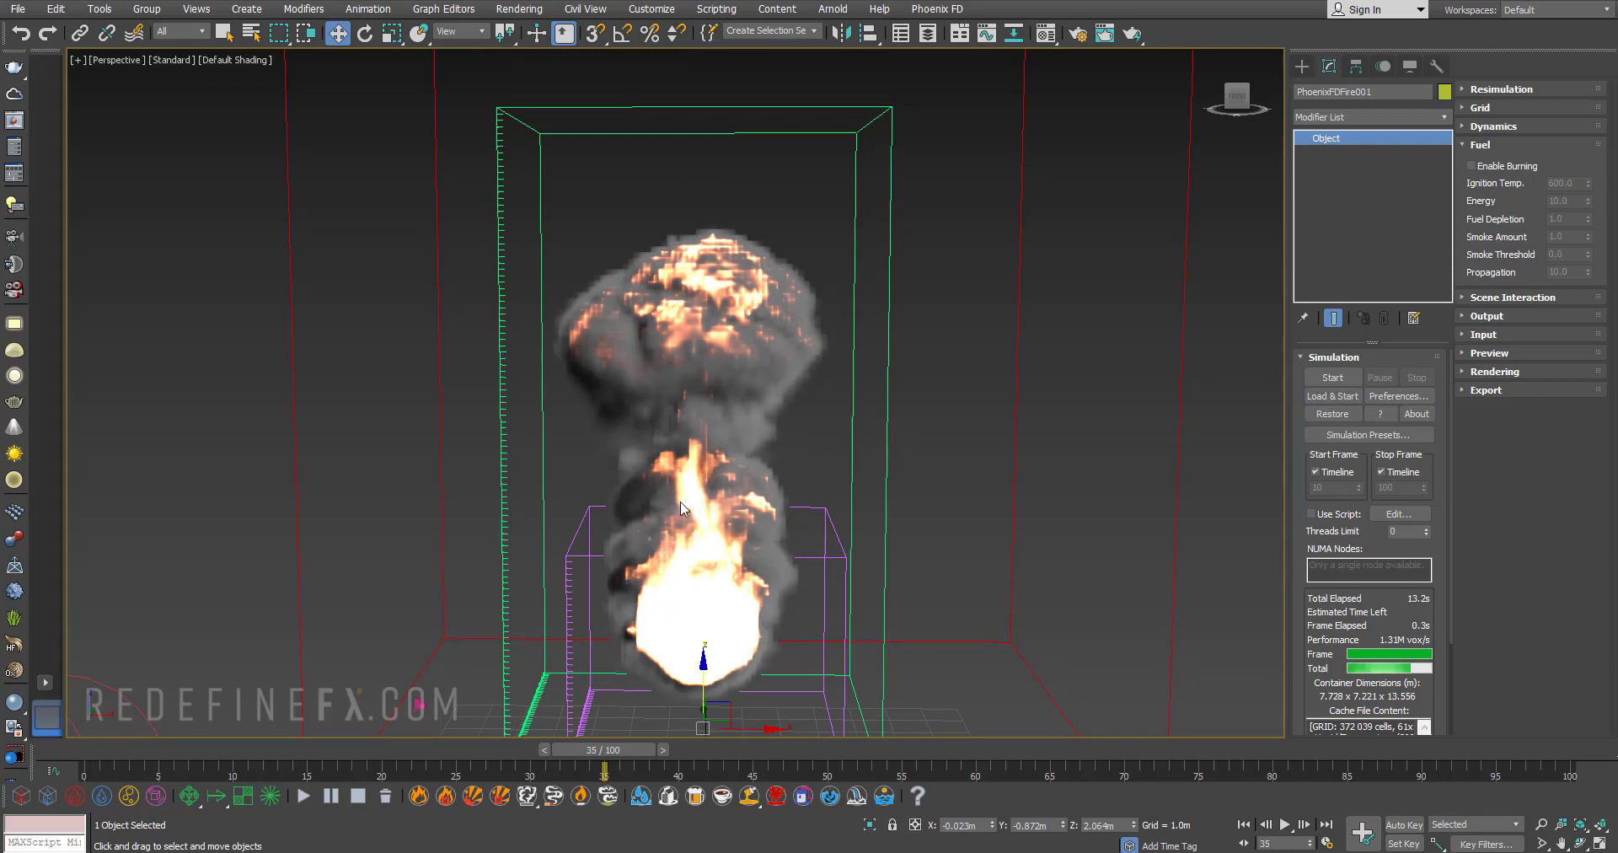
pyautogui.scroll(-3, 682, 497)
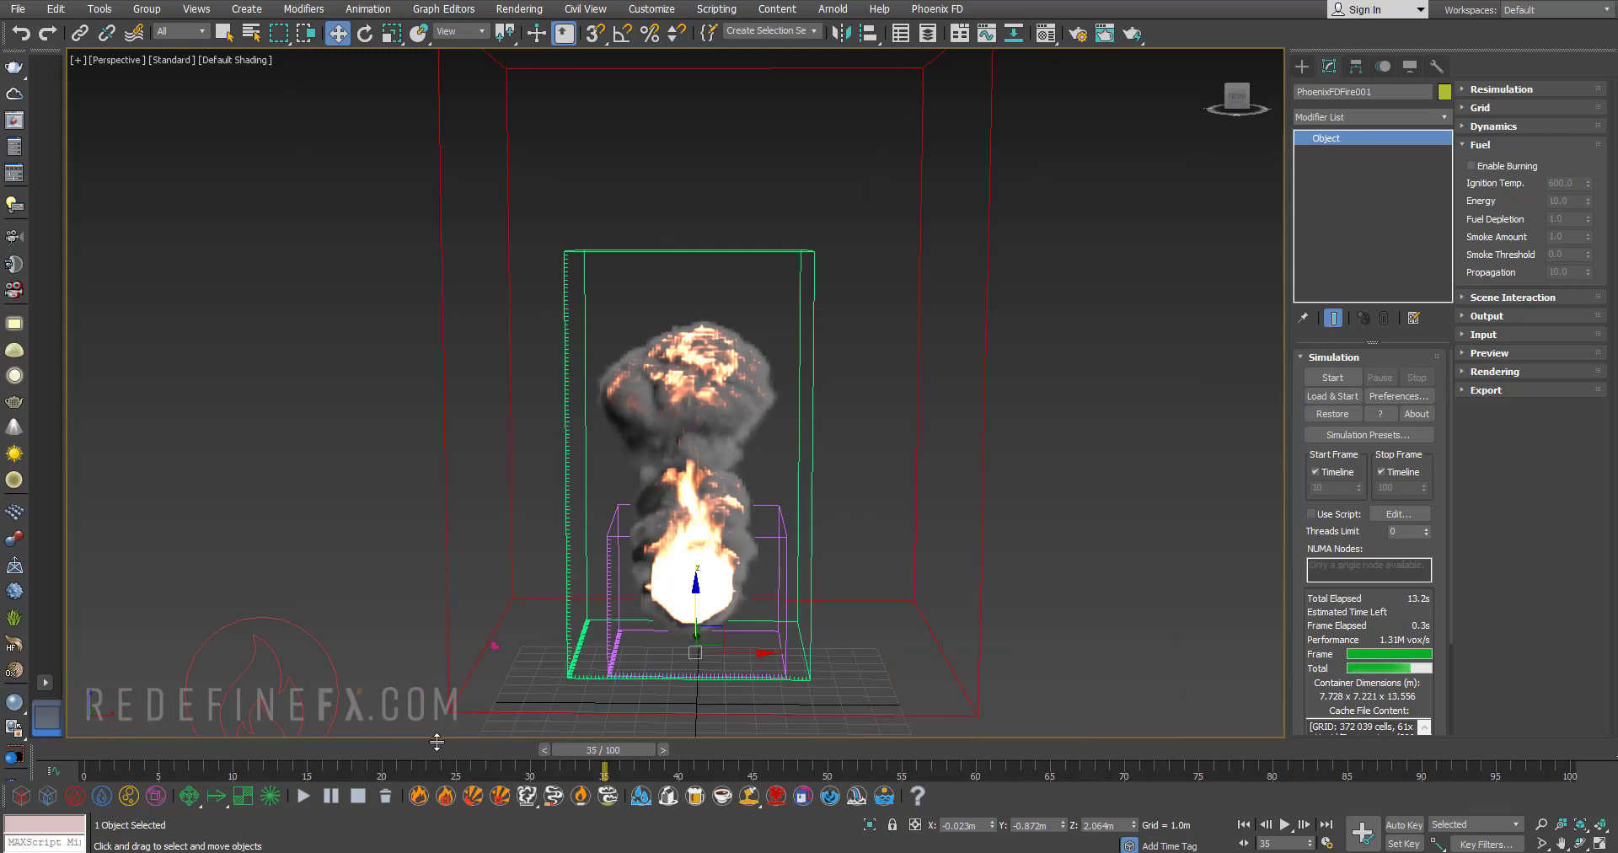
# - Go back to frame 26 and show the simulator's Scene Interaction settings instead of Fuel
pyautogui.moveTo(430, 746); pyautogui.dragTo(473, 747)
pyautogui.press('w')
pyautogui.click(1503, 146)
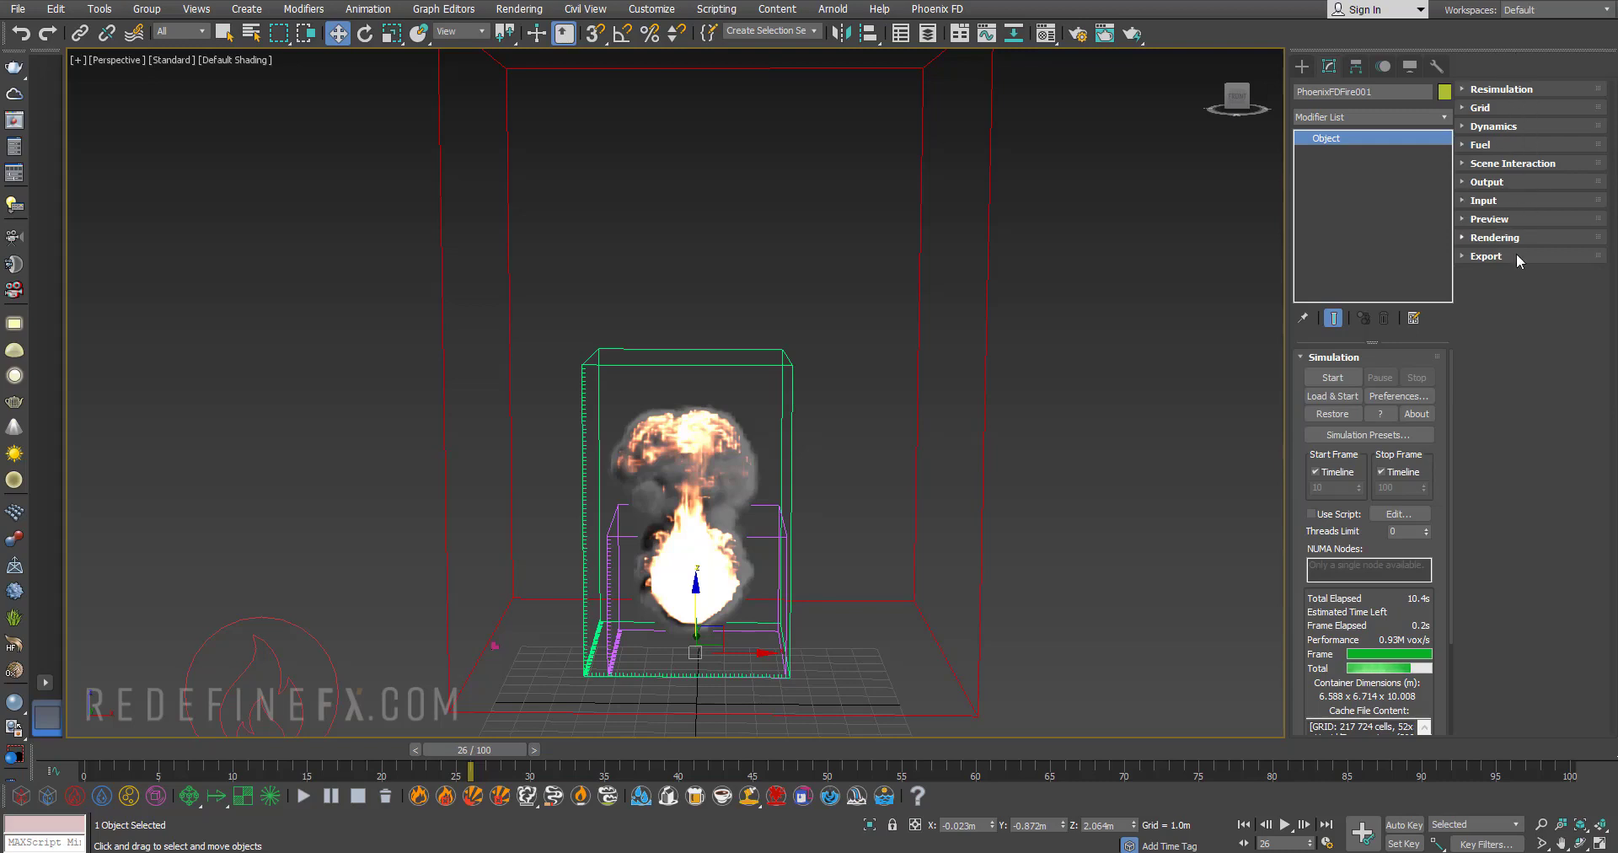
pyautogui.click(1505, 163)
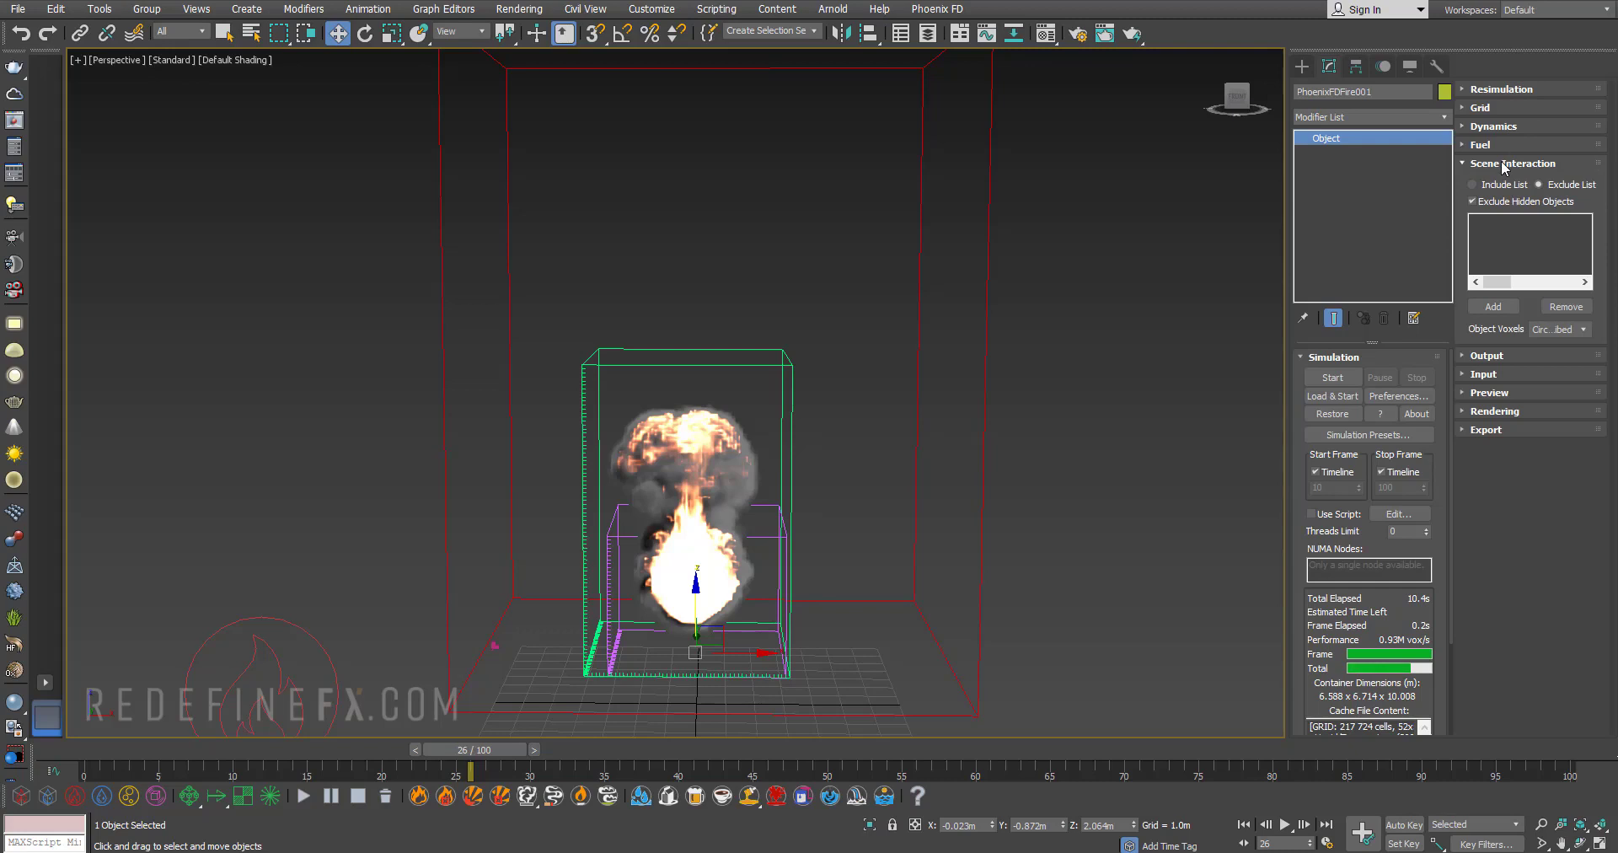
pyautogui.moveTo(859, 391); pyautogui.dragTo(864, 324, button='middle')
pyautogui.scroll(-4, 892, 293)
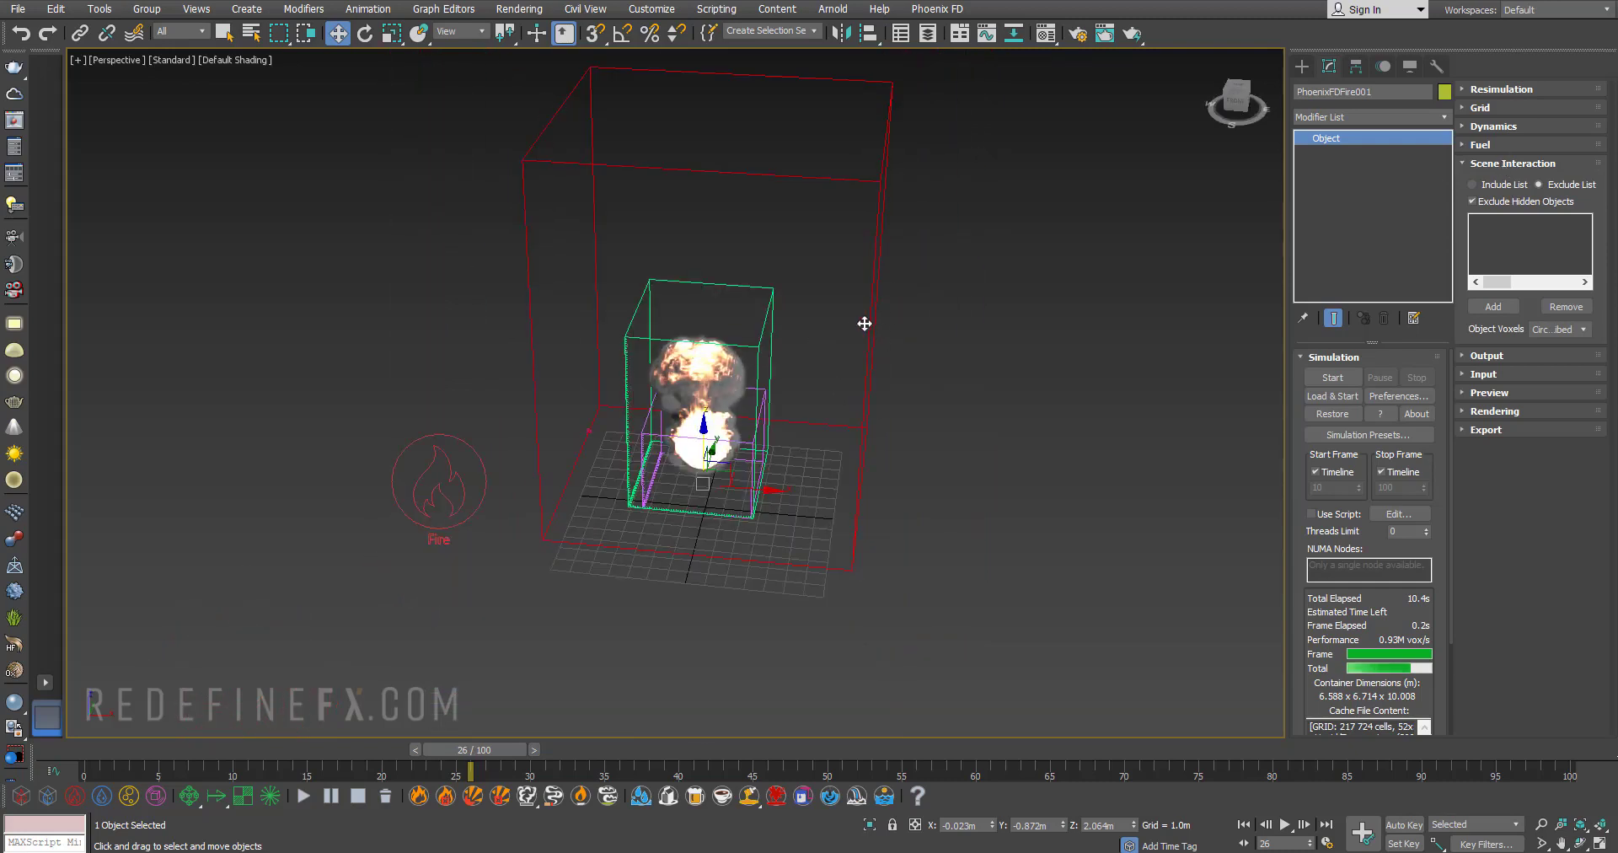
# - Create a Vortex force outside the simulator's grid, at about X 13.55 m, Y 3.06 m on the ground
pyautogui.click(1302, 66)
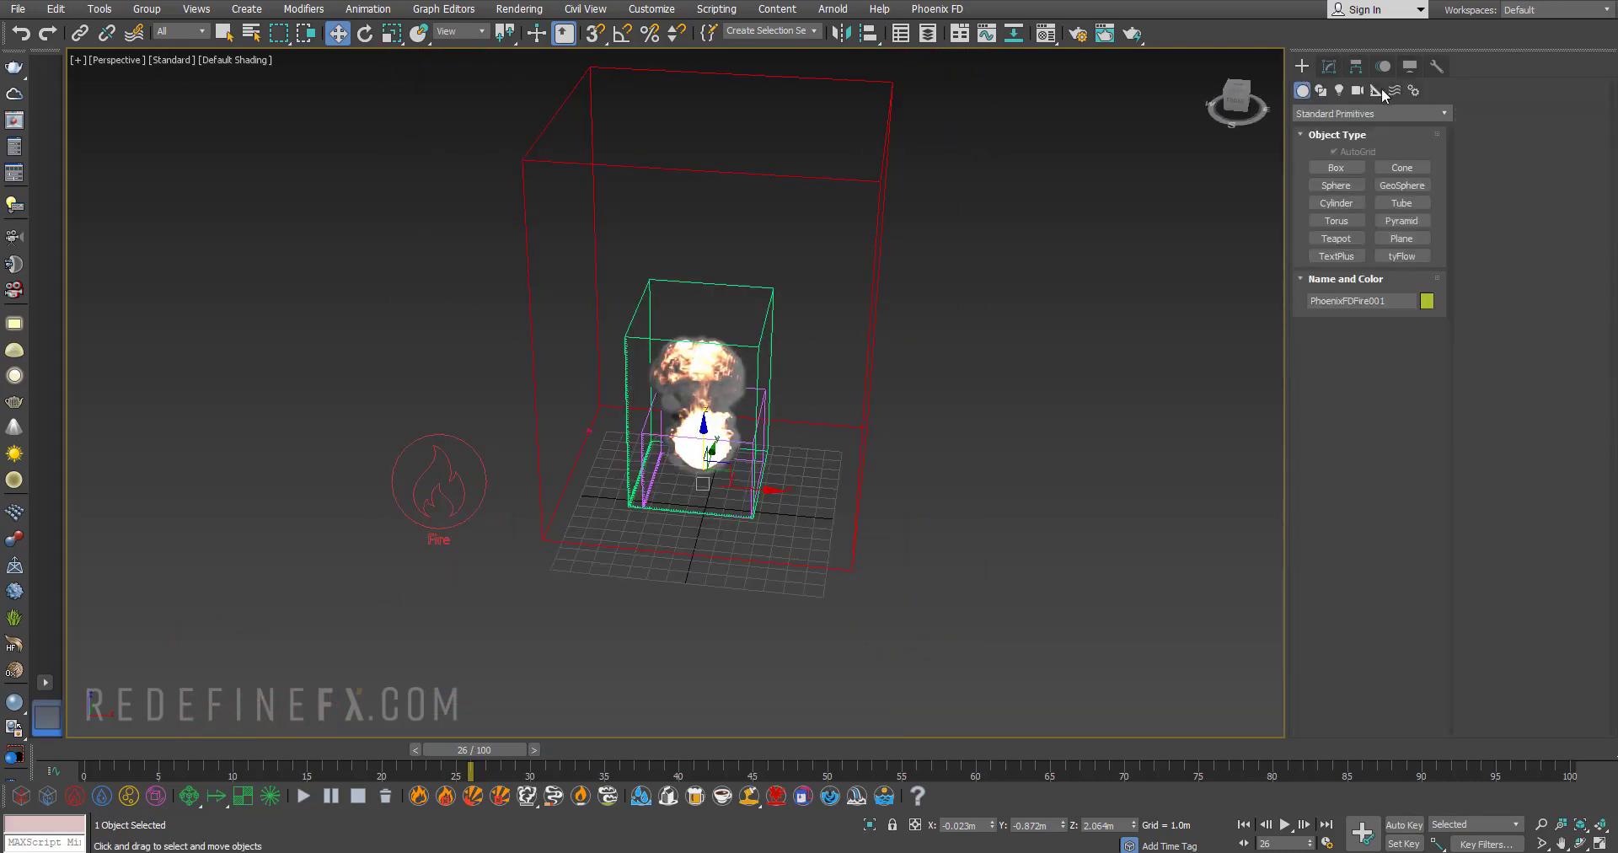
pyautogui.click(1394, 90)
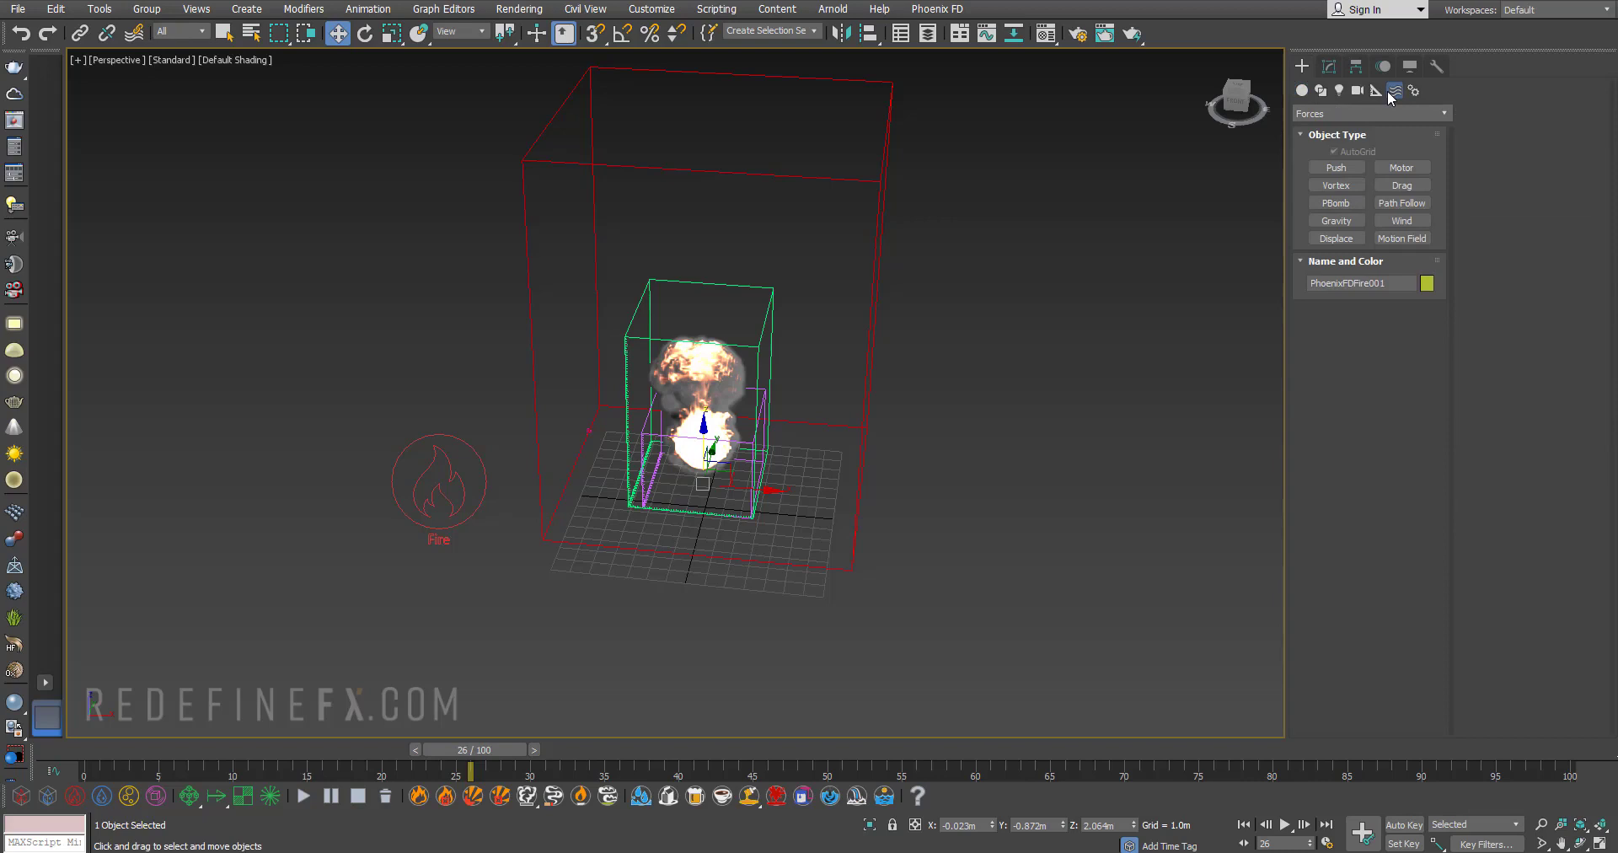
pyautogui.click(1340, 184)
pyautogui.moveTo(957, 498); pyautogui.dragTo(988, 521)
pyautogui.press('w')
pyautogui.keyDown('alt'); pyautogui.moveTo(991, 468); pyautogui.dragTo(976, 396, button='middle'); pyautogui.keyUp('alt')
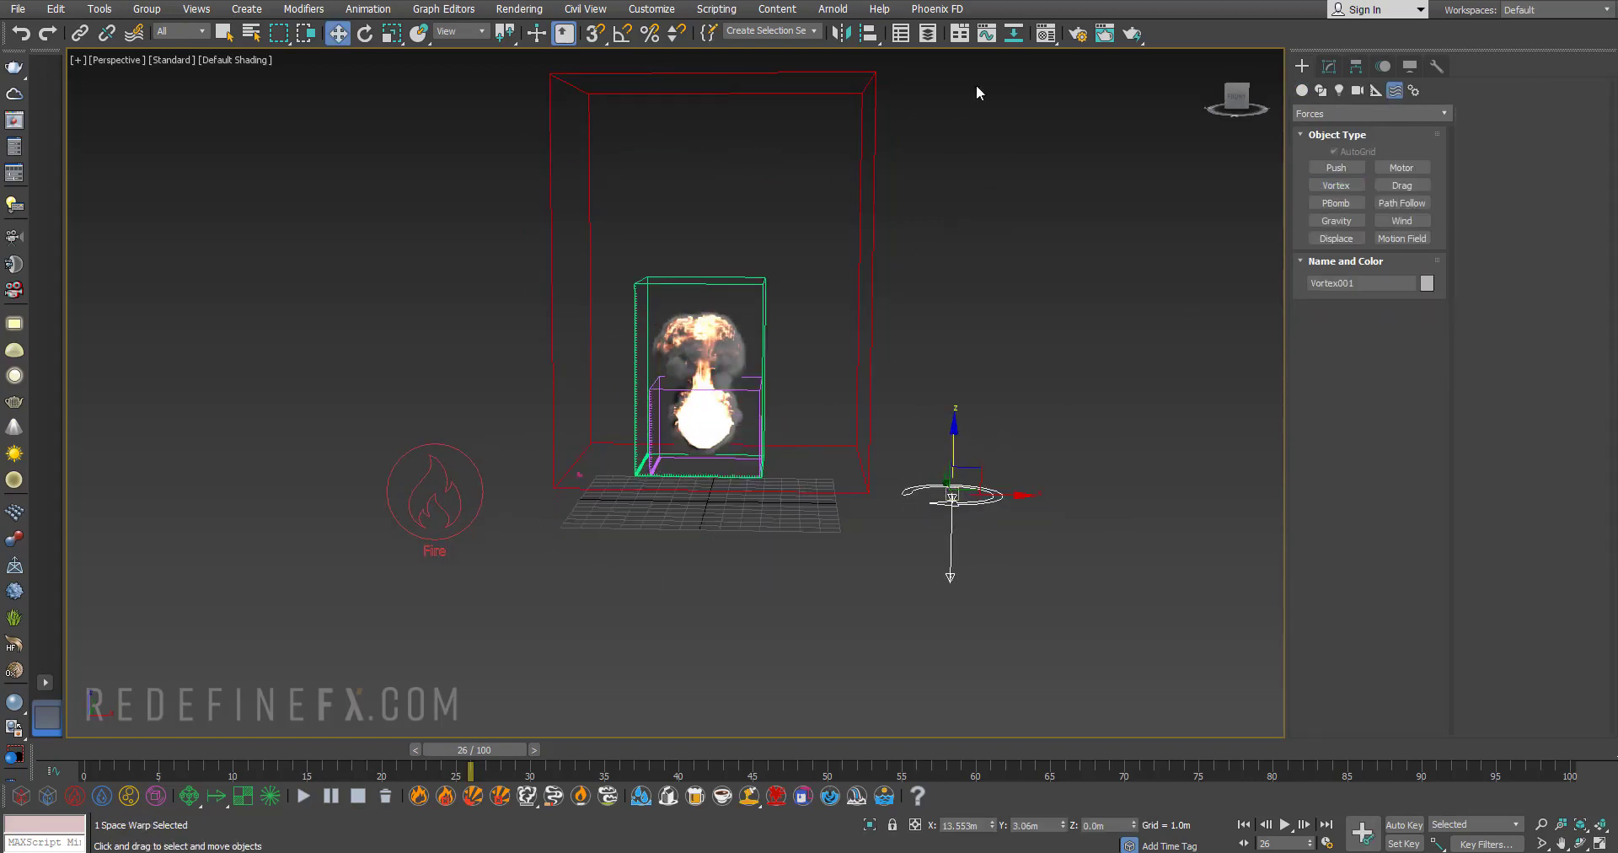
pyautogui.keyDown('alt'); pyautogui.moveTo(952, 416); pyautogui.dragTo(988, 392, button='middle'); pyautogui.keyUp('alt')
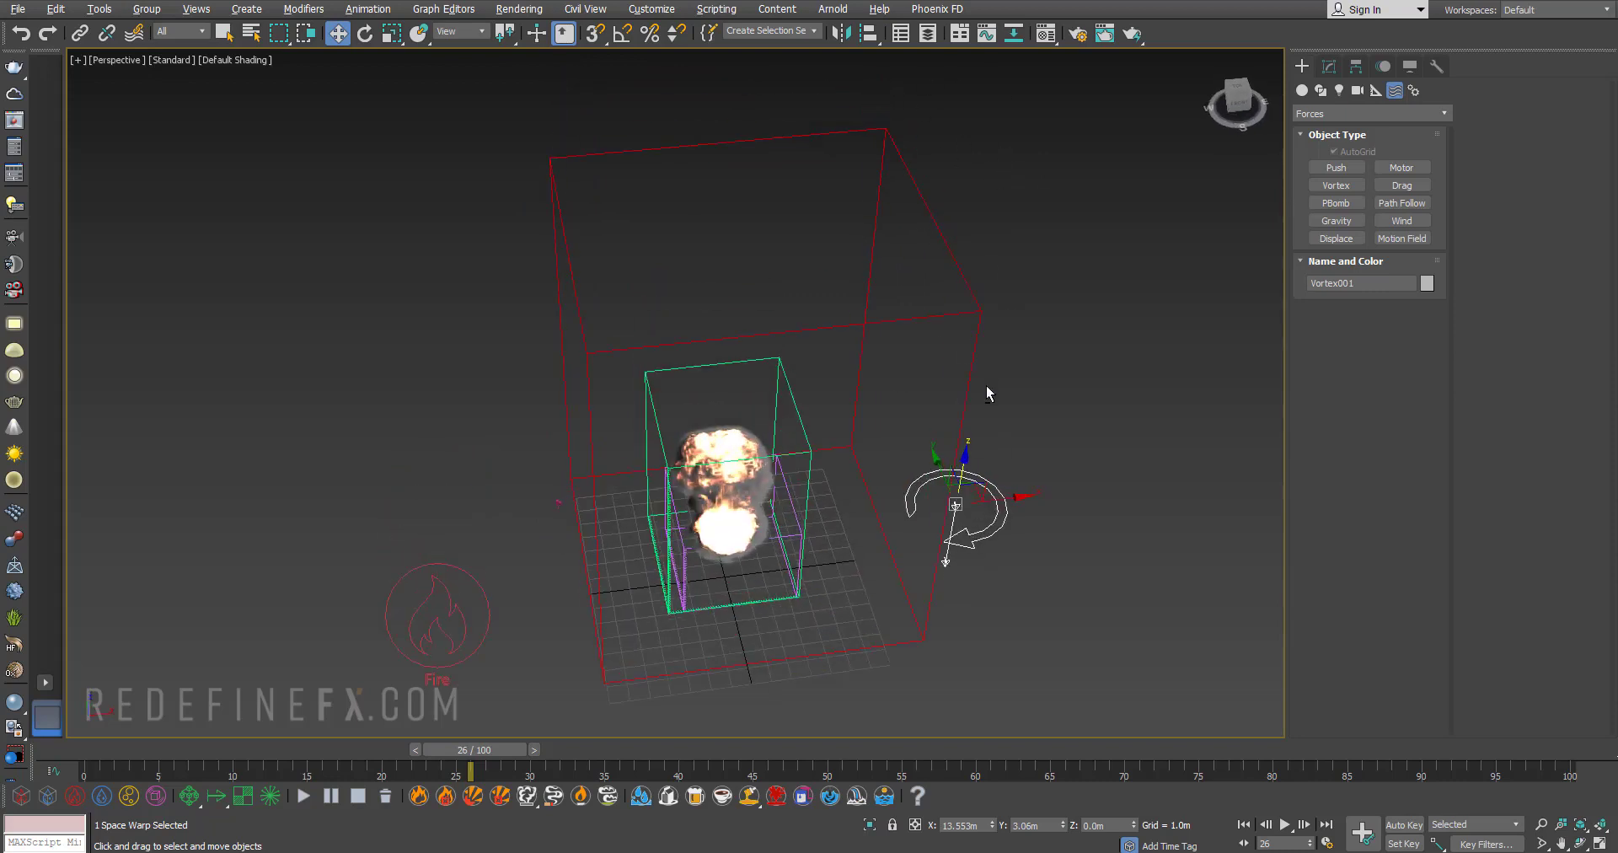
pyautogui.moveTo(953, 573); pyautogui.dragTo(923, 502, button='middle')
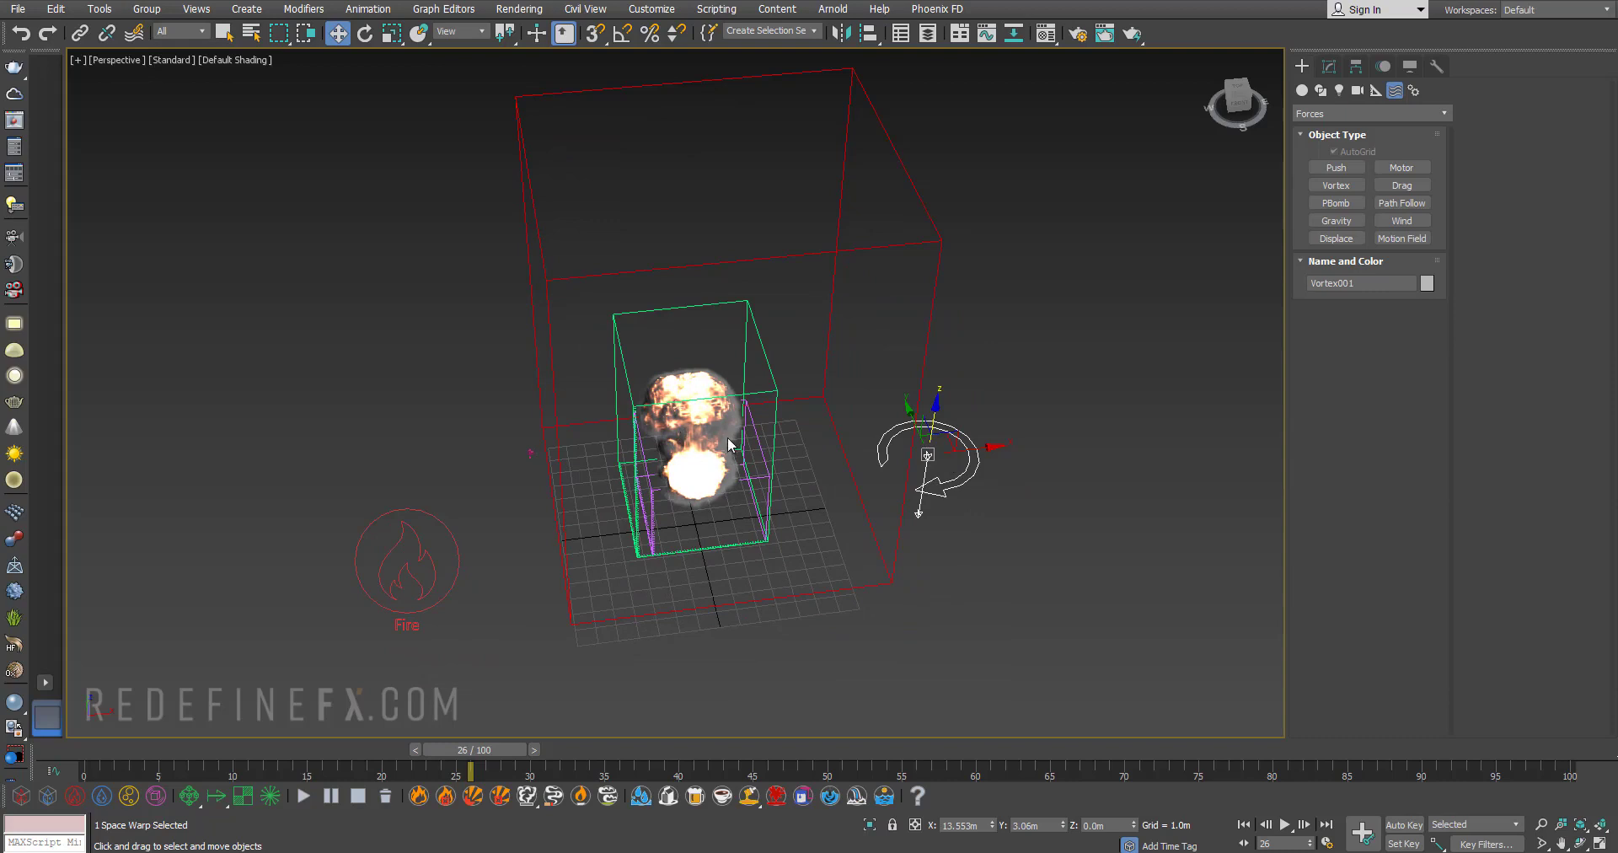
pyautogui.keyDown('alt'); pyautogui.moveTo(728, 438); pyautogui.dragTo(669, 377, button='middle'); pyautogui.keyUp('alt')
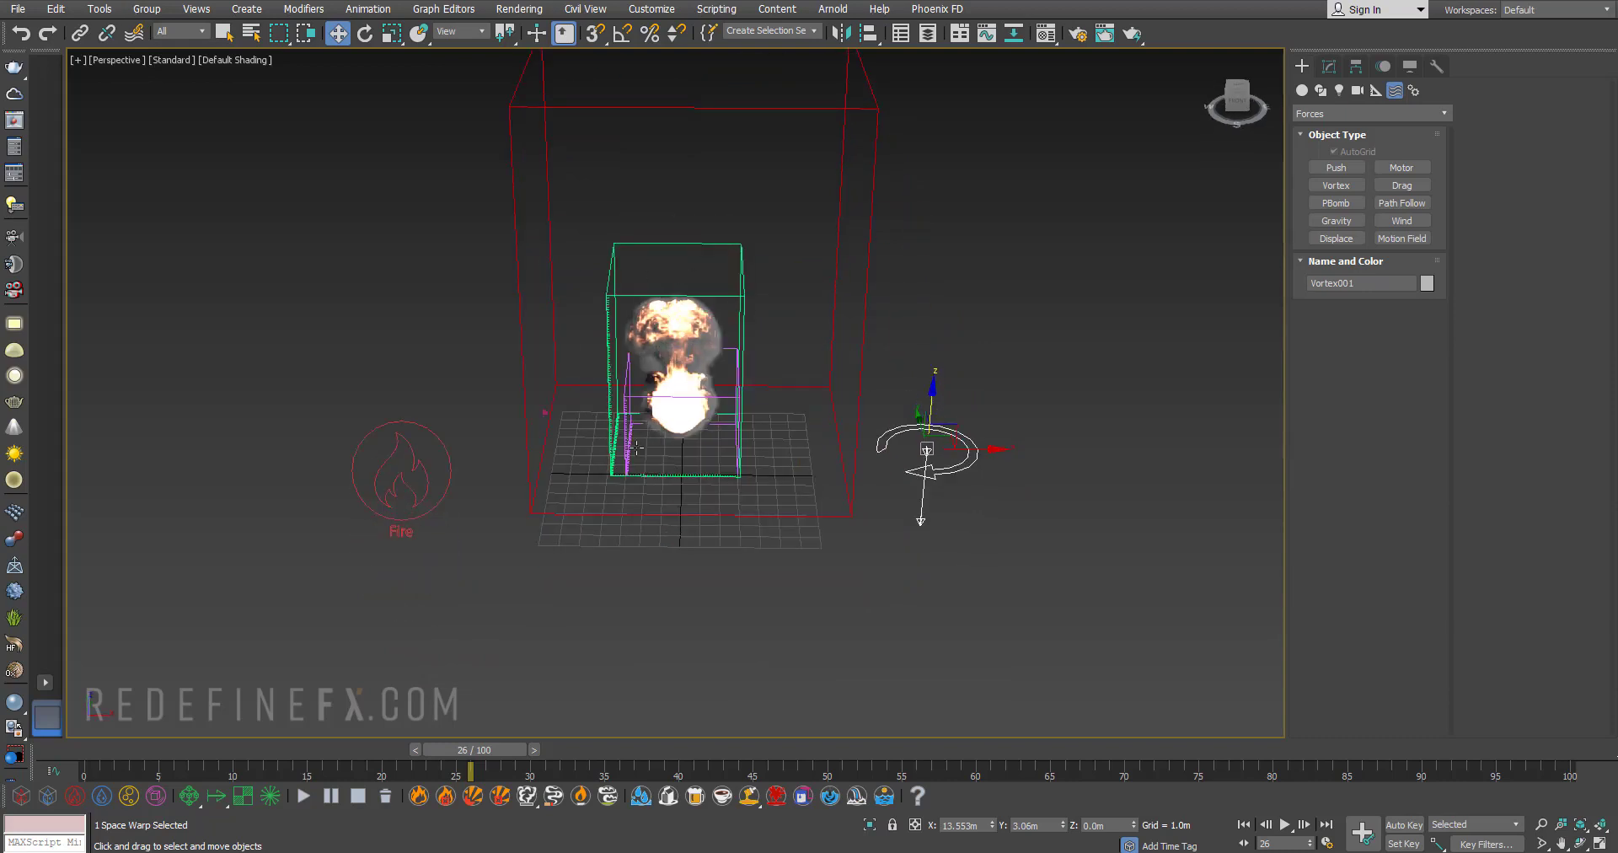
# - Select the fire simulator and add the vortex force to its Scene Interaction exclude list
pyautogui.click(792, 497)
pyautogui.click(1329, 66)
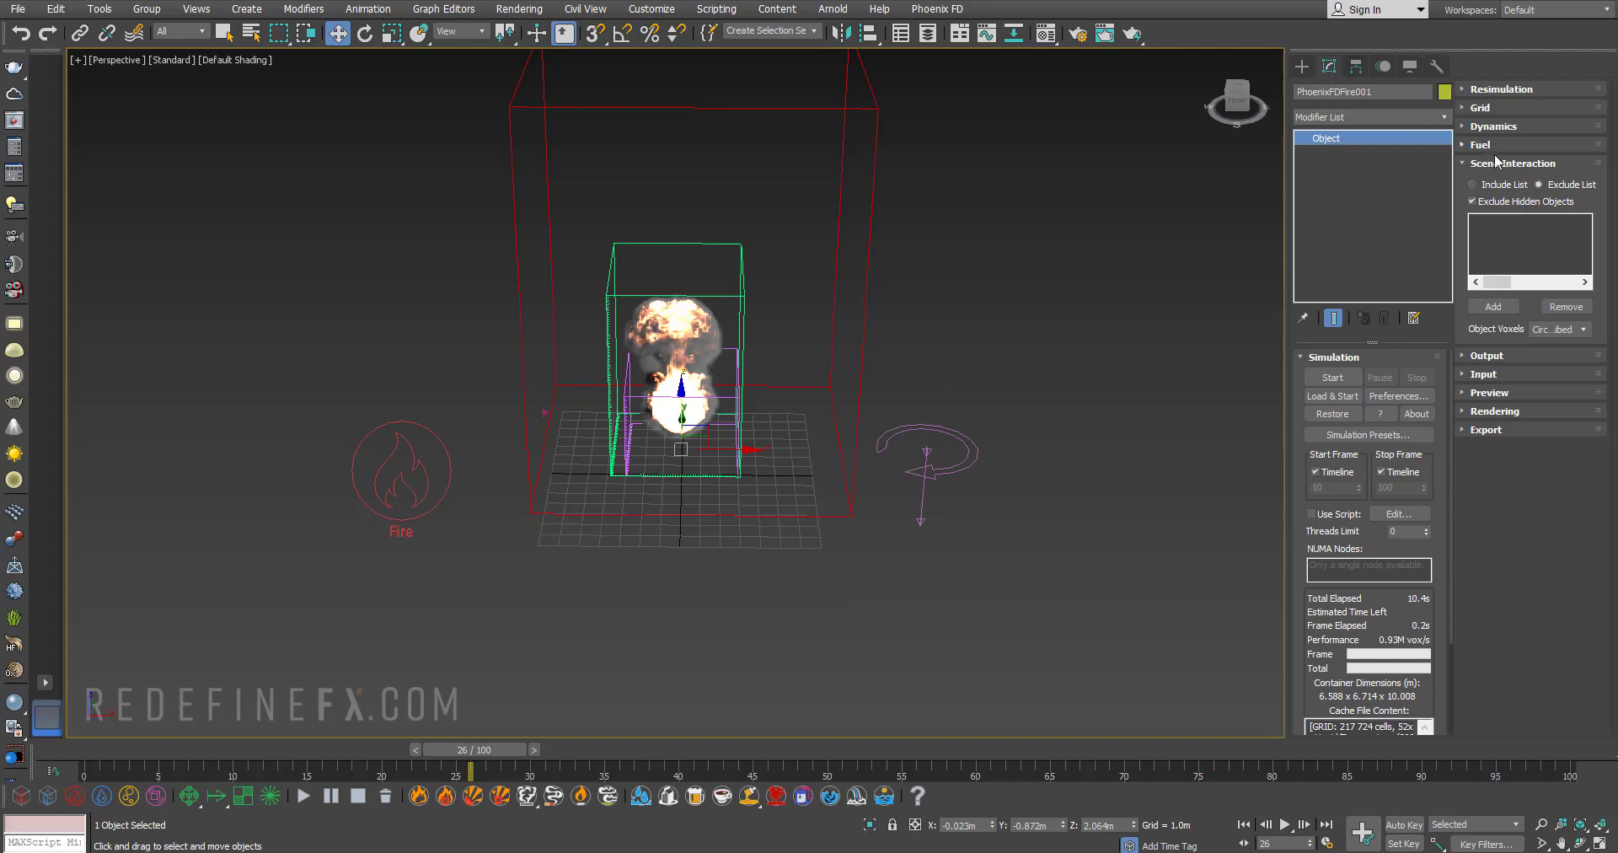
pyautogui.click(1492, 306)
pyautogui.click(1489, 307)
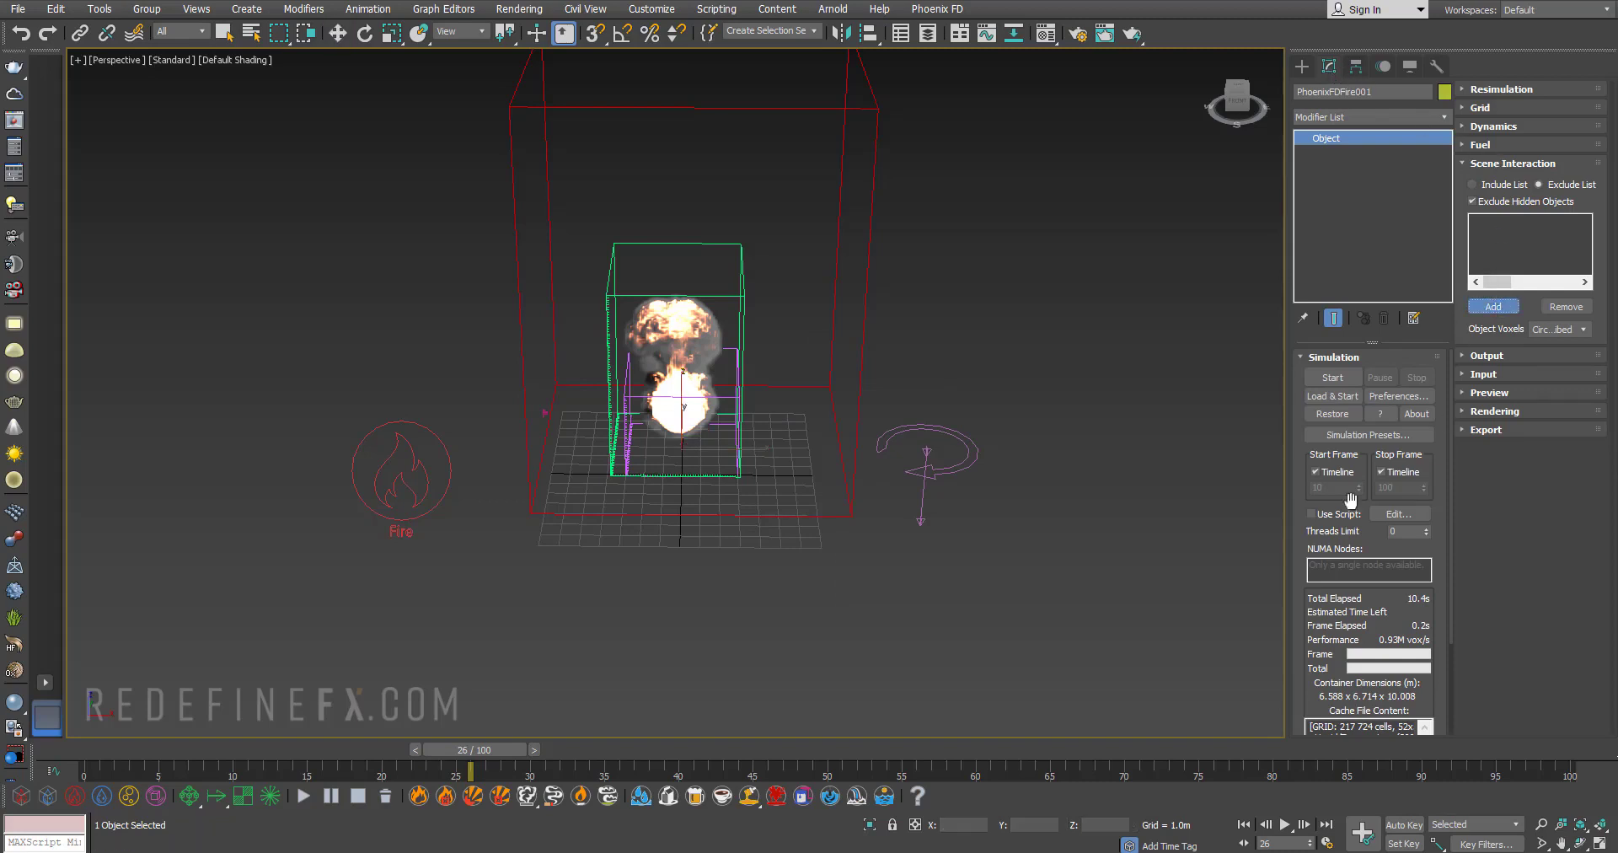
pyautogui.click(976, 461)
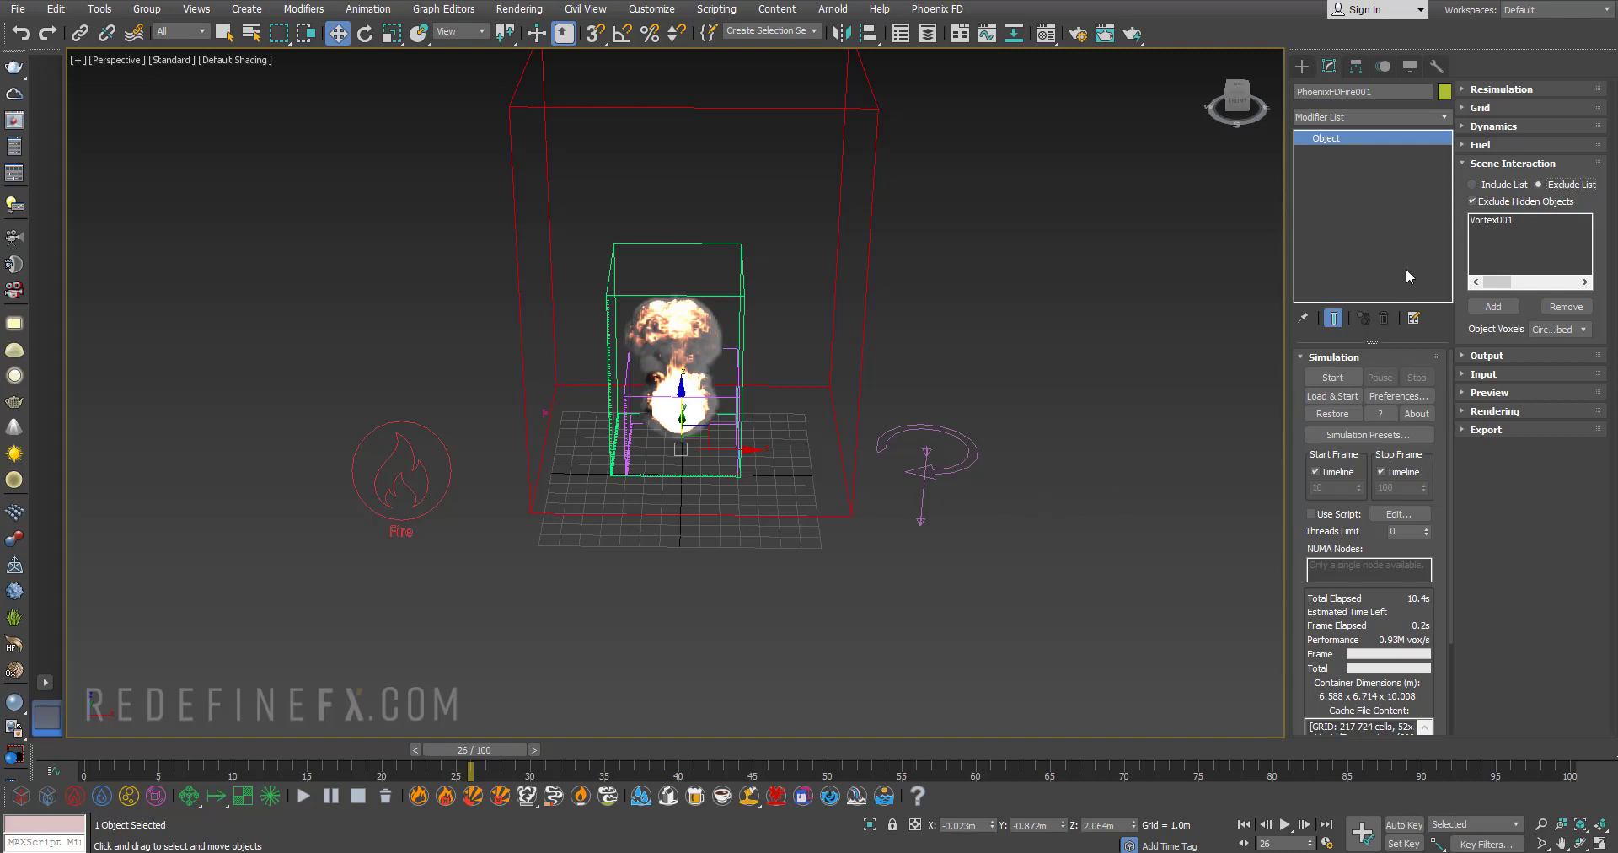
# - Examine the simulation cache save path and its options in the simulator's Output settings
pyautogui.click(1508, 163)
pyautogui.click(1488, 182)
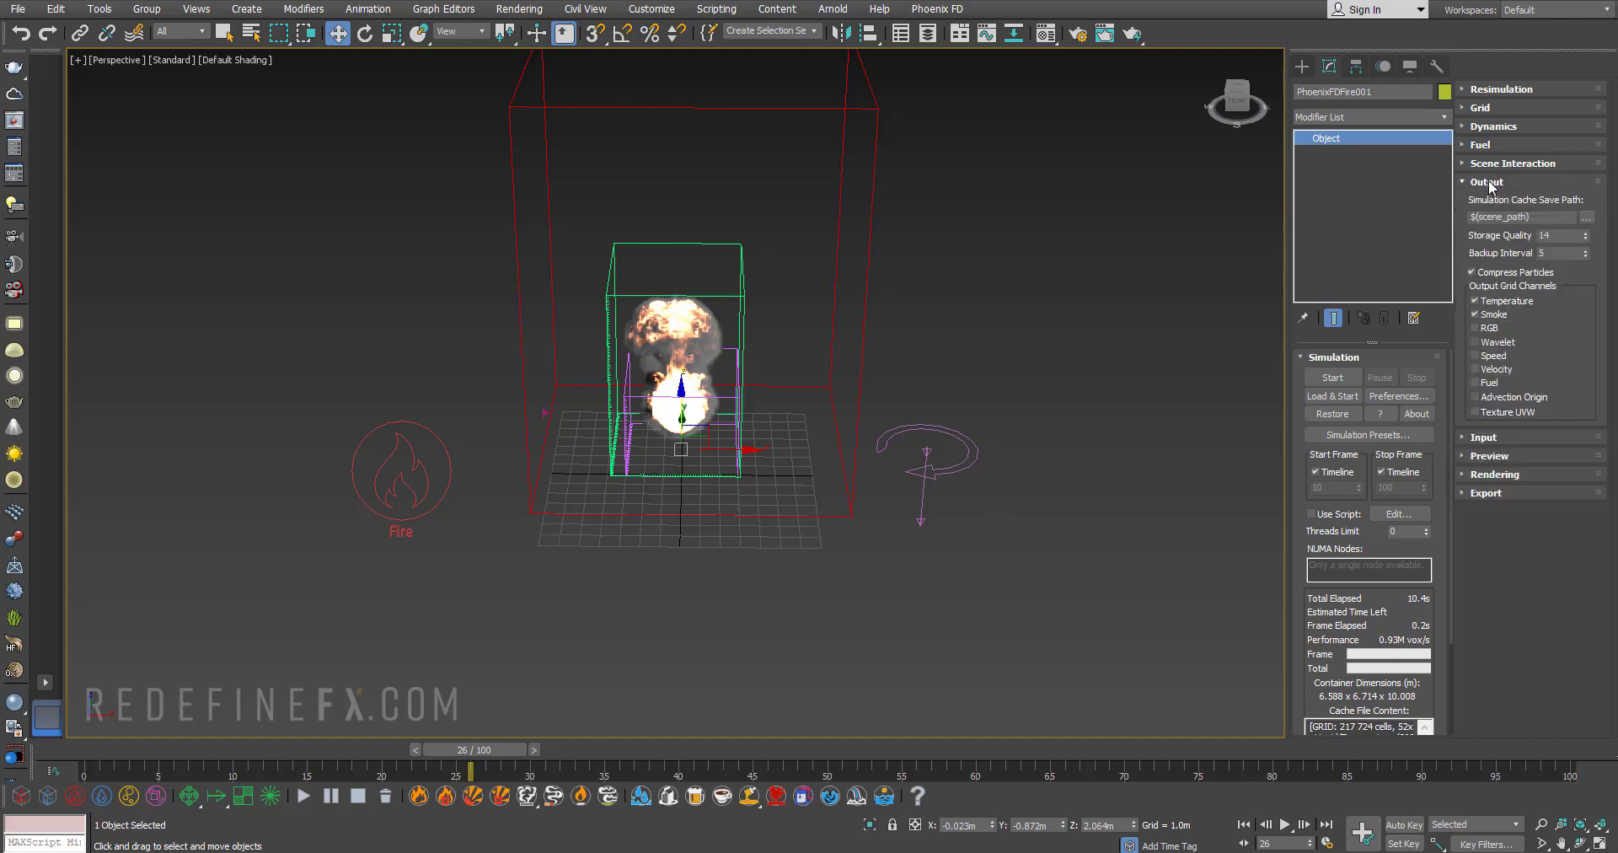
pyautogui.click(1588, 218)
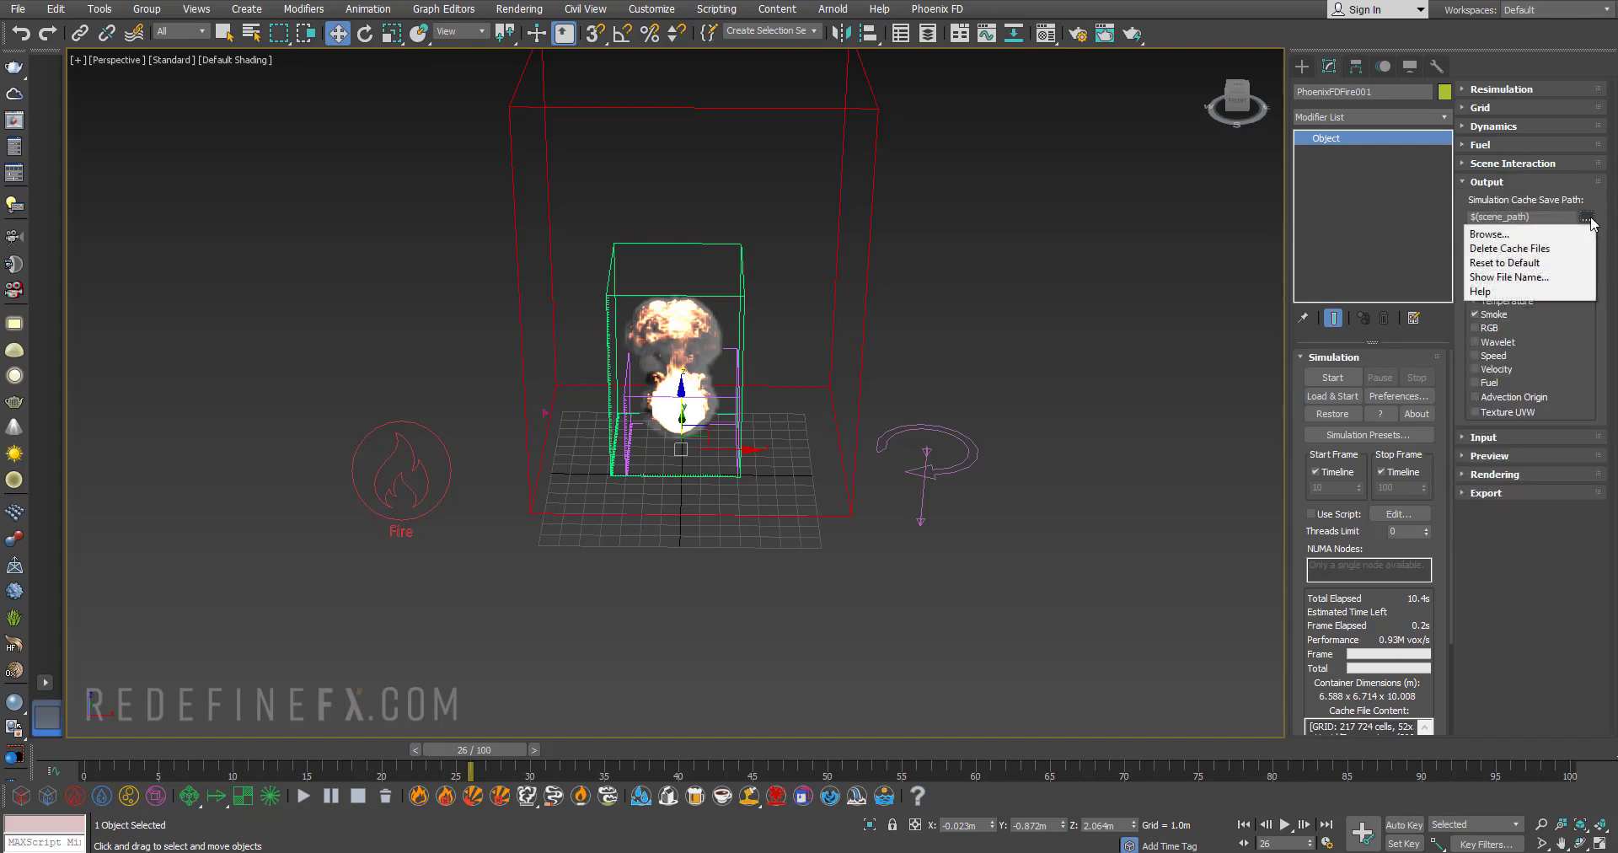
pyautogui.click(1518, 217)
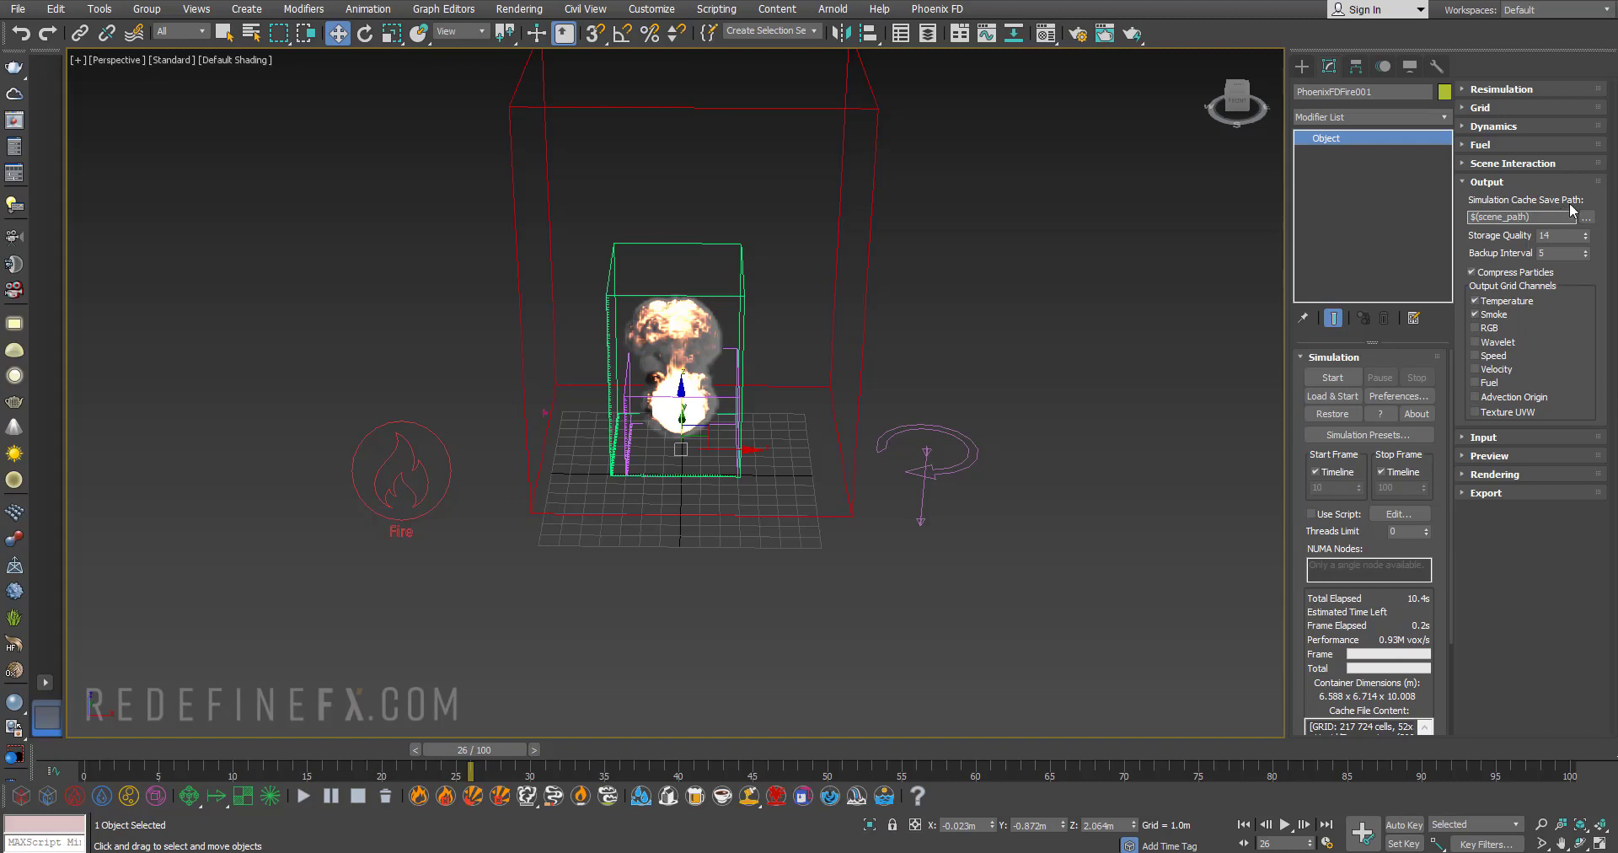
pyautogui.click(1586, 218)
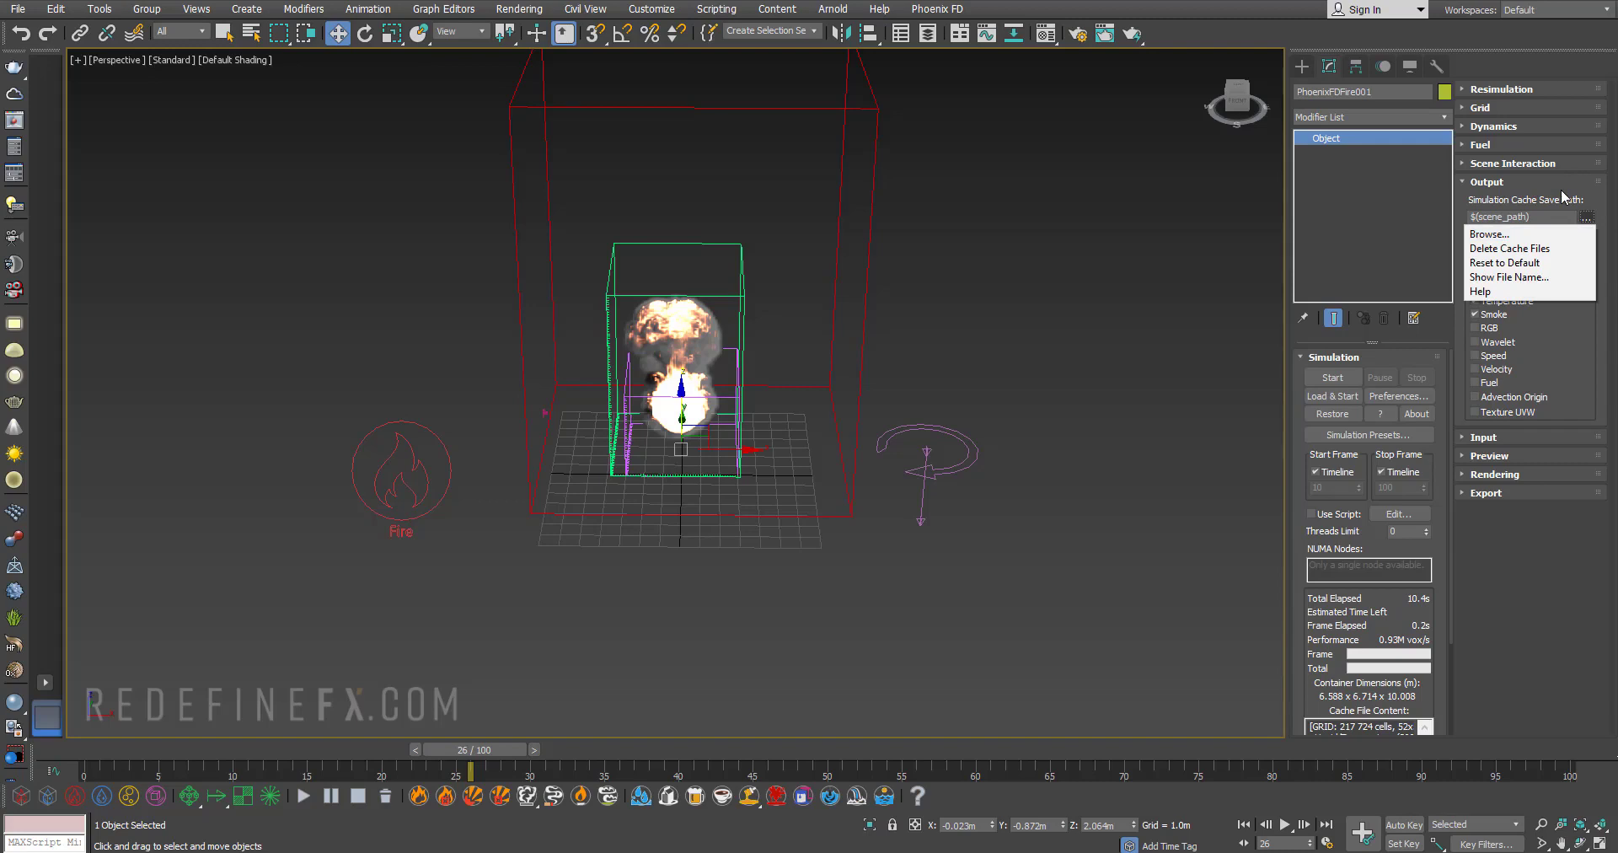
pyautogui.click(1556, 195)
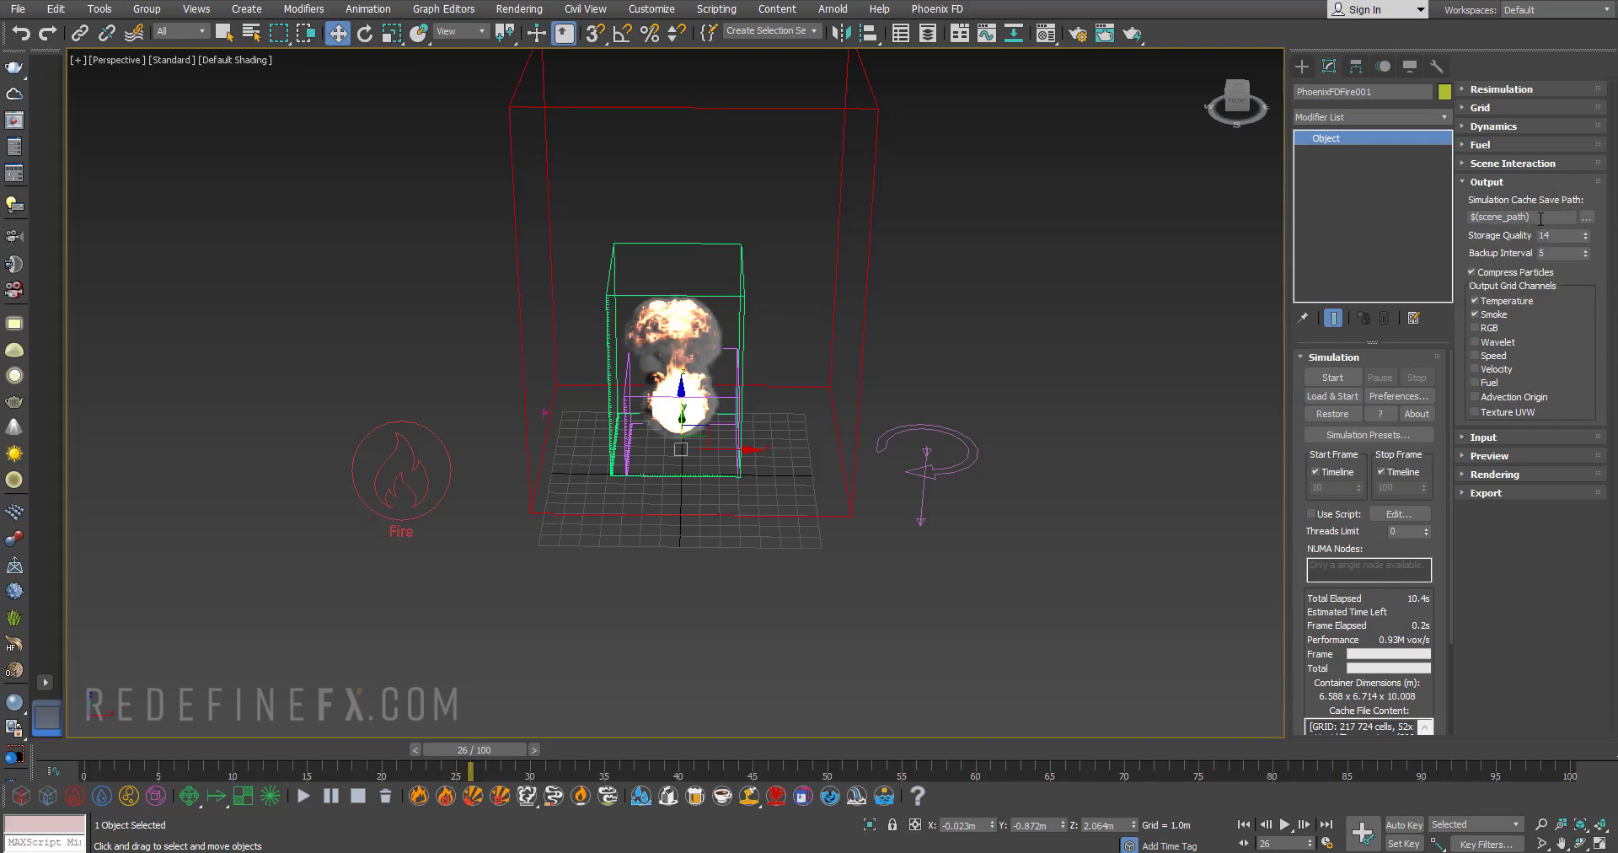
# - Enable the Velocity output grid channel for the simulator and close the Output settings
pyautogui.click(1494, 368)
pyautogui.scroll(10, 736, 344)
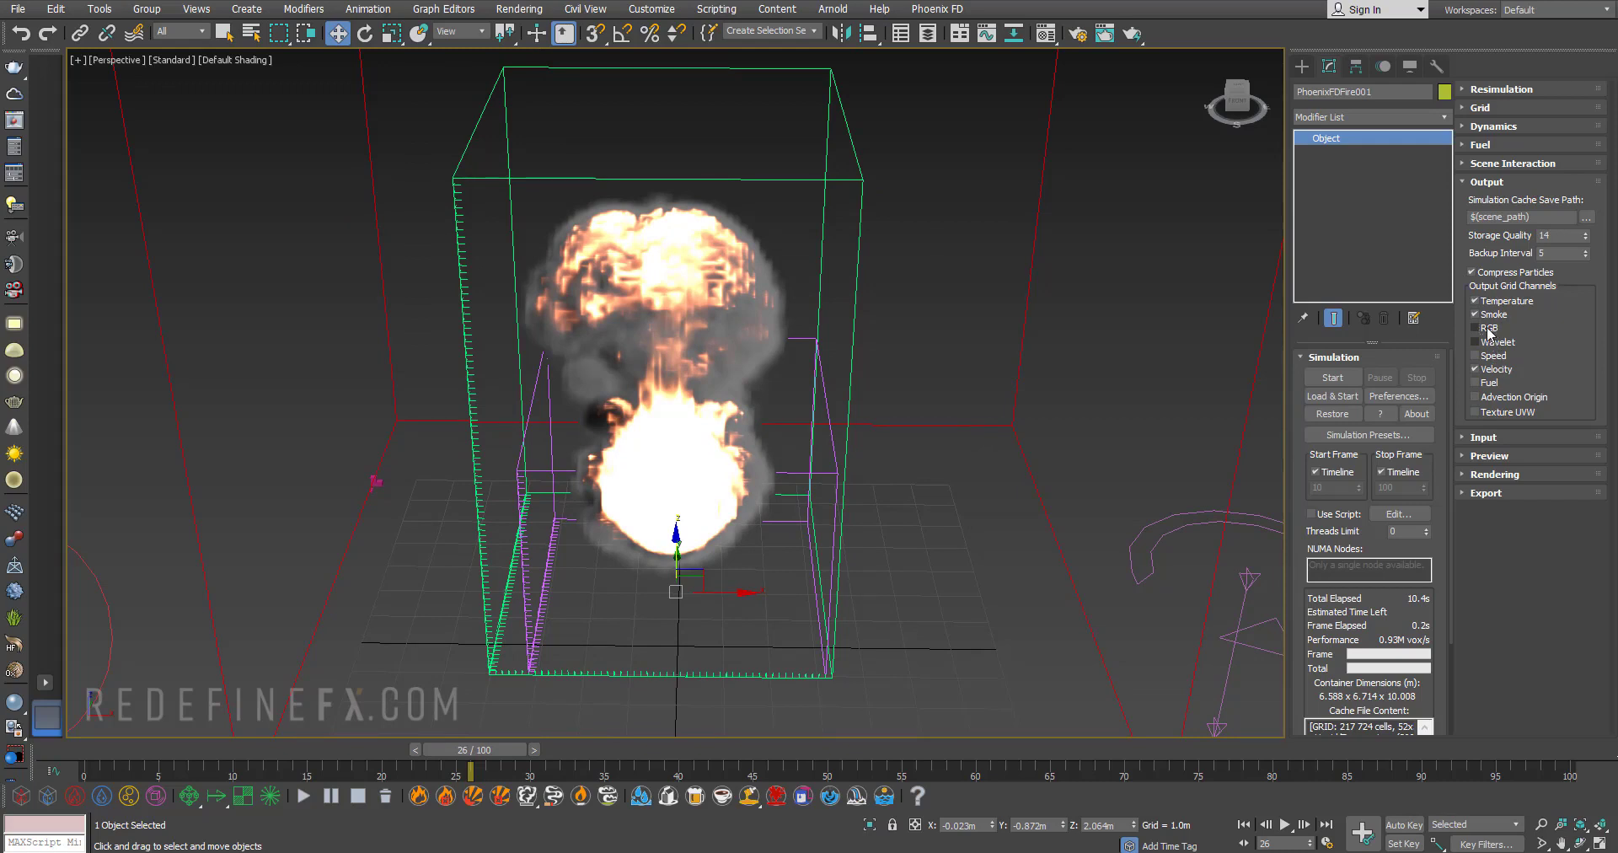
pyautogui.click(1487, 332)
pyautogui.click(1492, 342)
pyautogui.click(1490, 182)
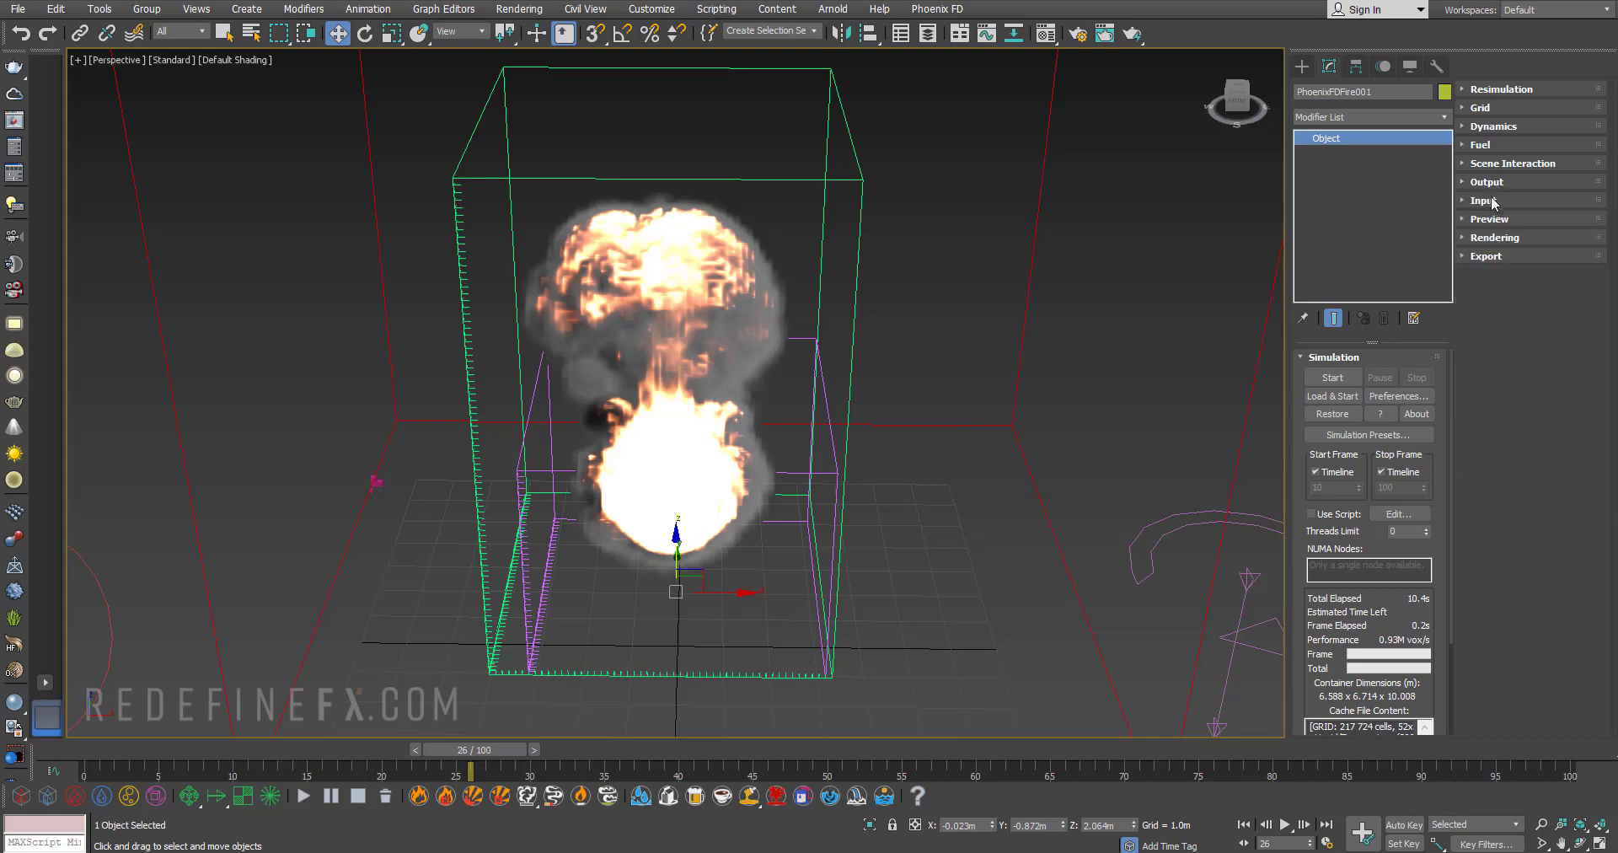
# - Review the Input settings for cache playback and the viewport display options in Preview
pyautogui.click(1490, 202)
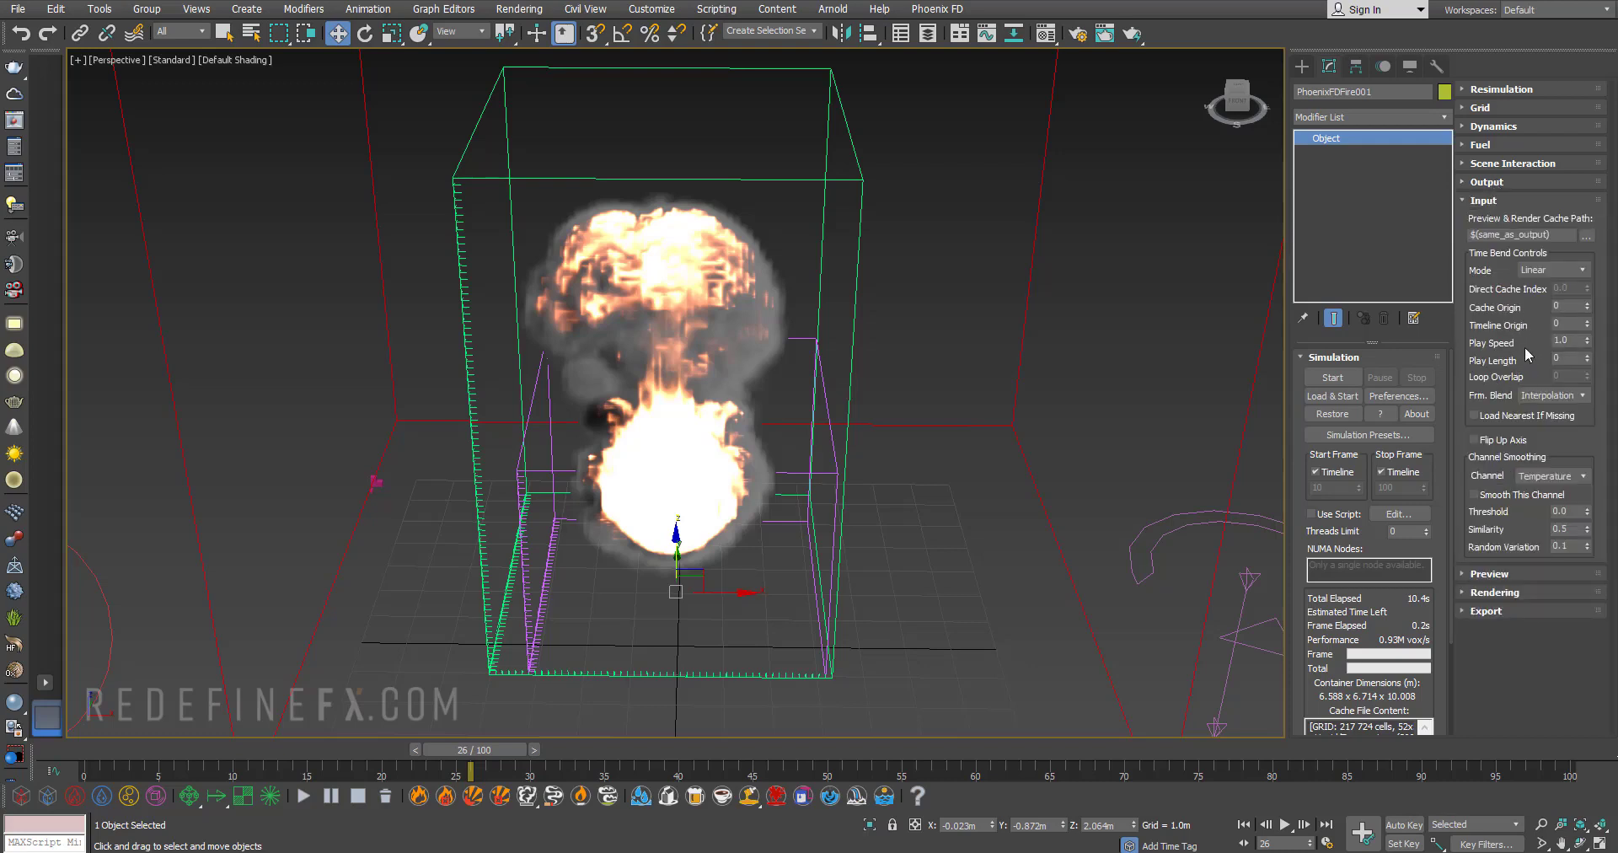
pyautogui.click(1498, 202)
pyautogui.click(1488, 218)
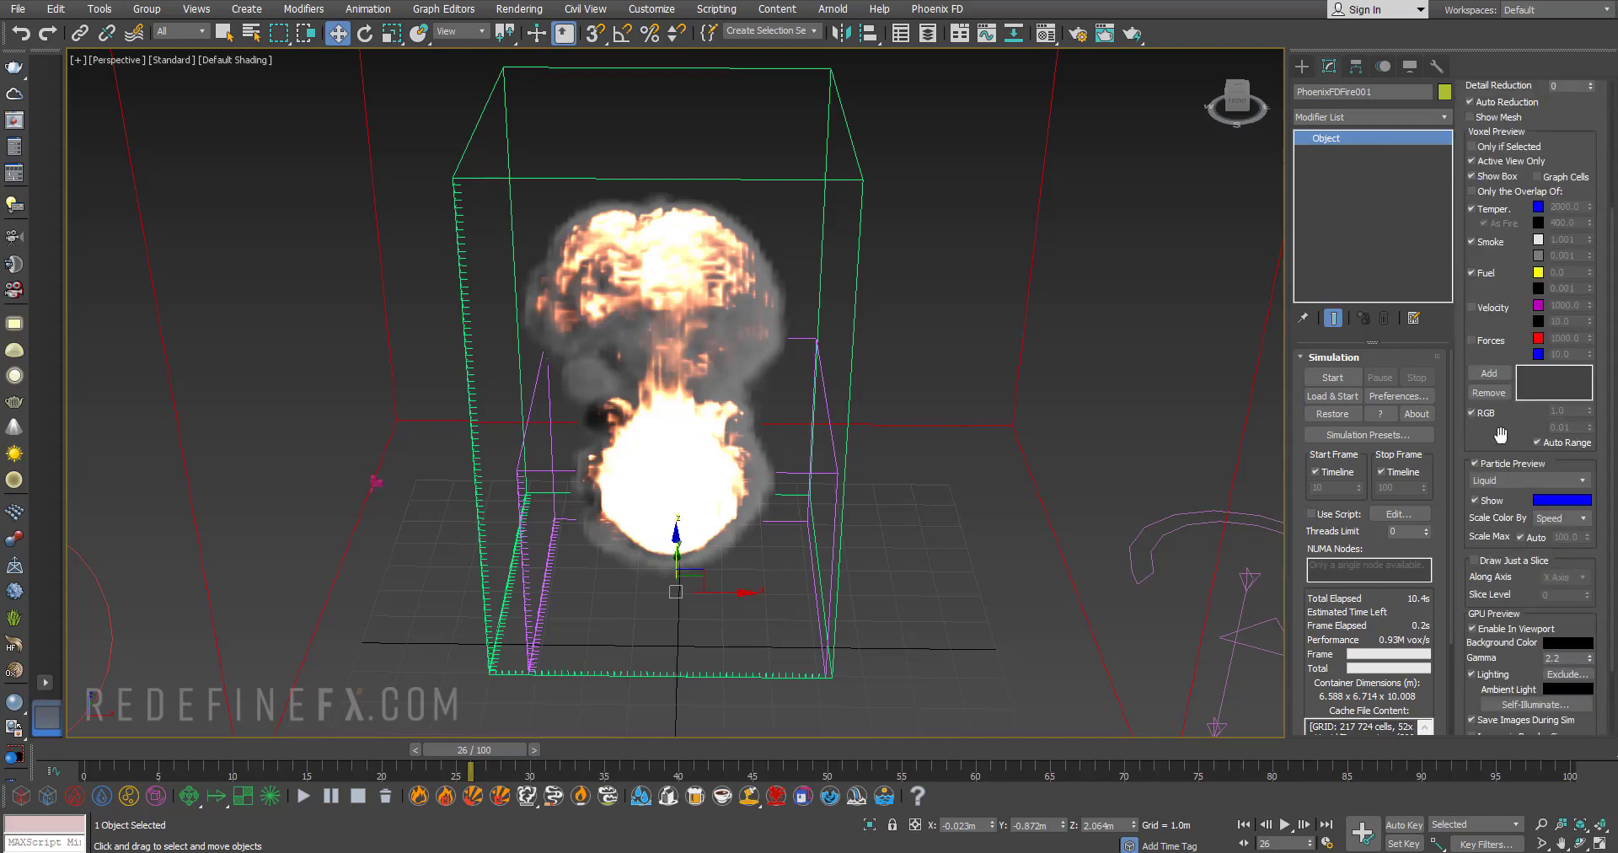
pyautogui.scroll(-3, 1500, 434)
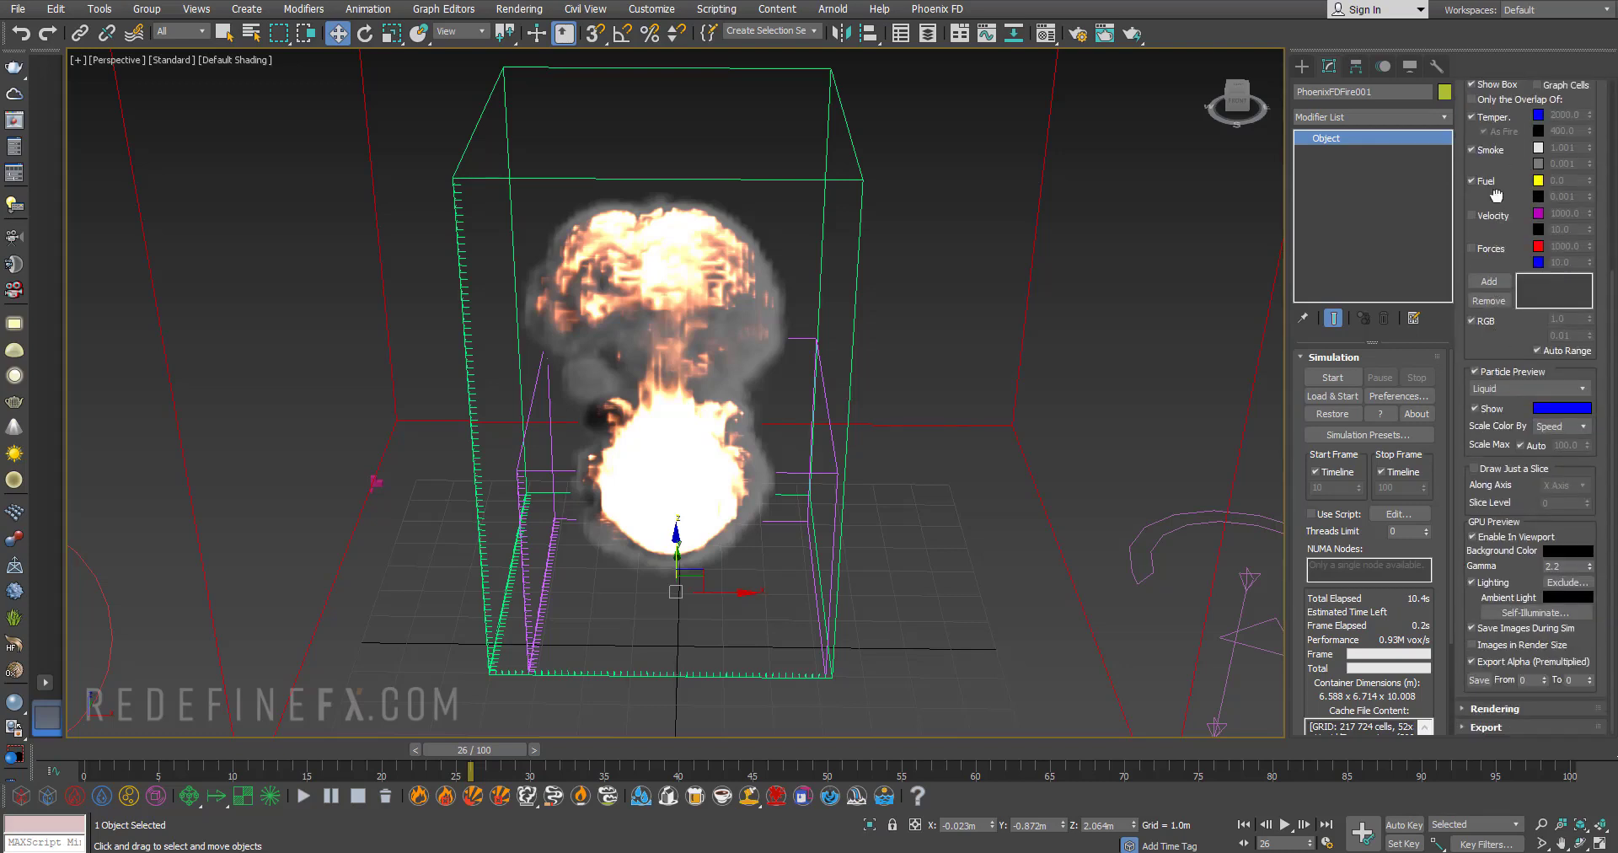
# - Turn the GPU preview in the viewport off and back on to compare it with the voxel preview
pyautogui.click(1491, 545)
pyautogui.click(1492, 546)
pyautogui.click(1491, 545)
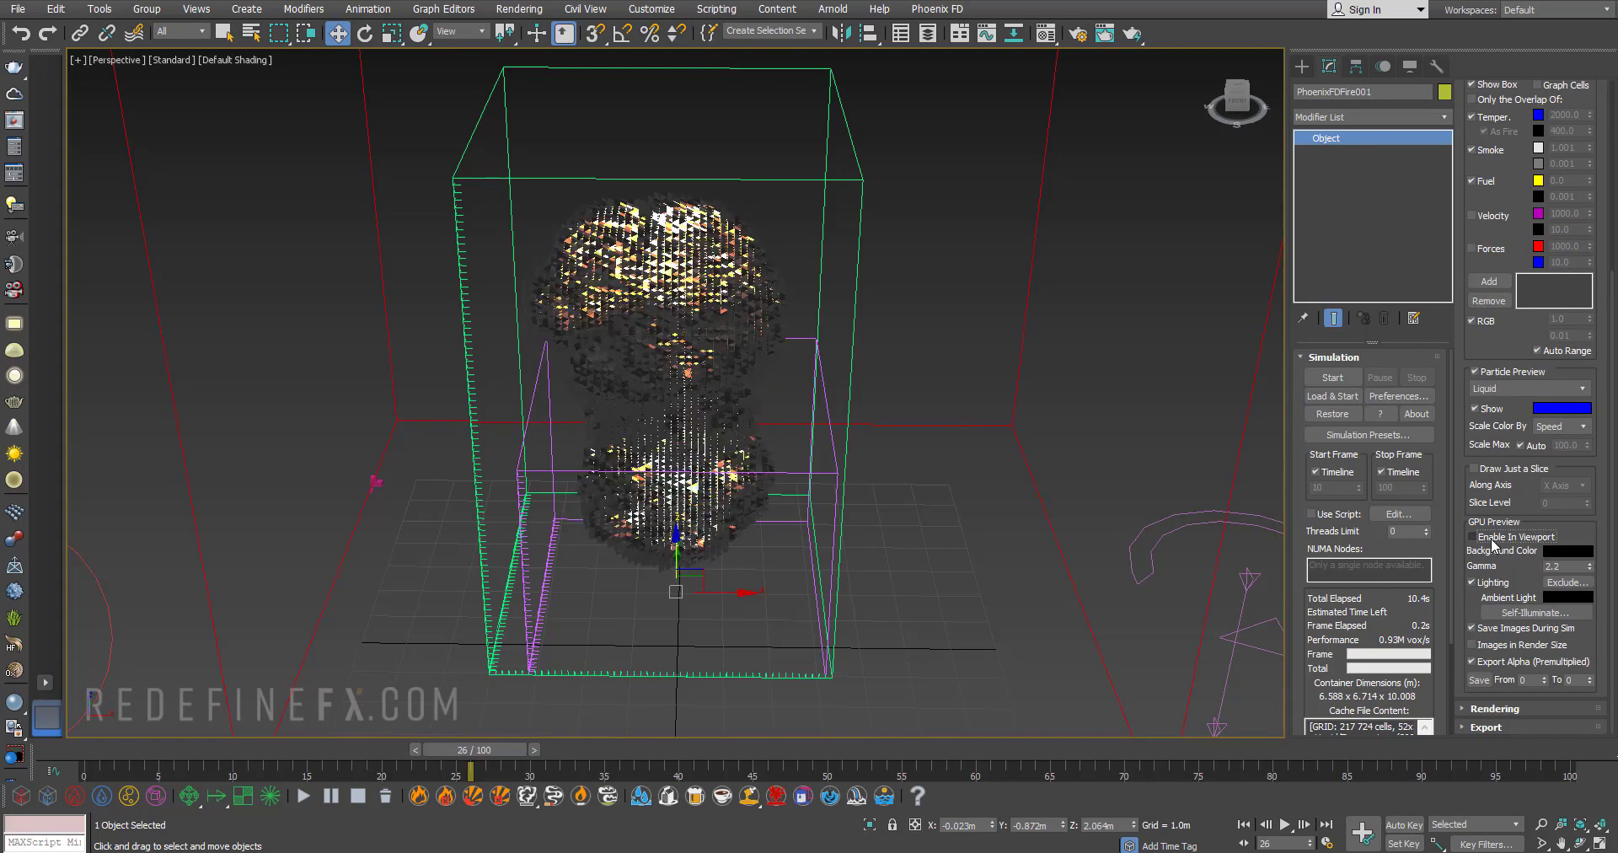
pyautogui.click(1492, 544)
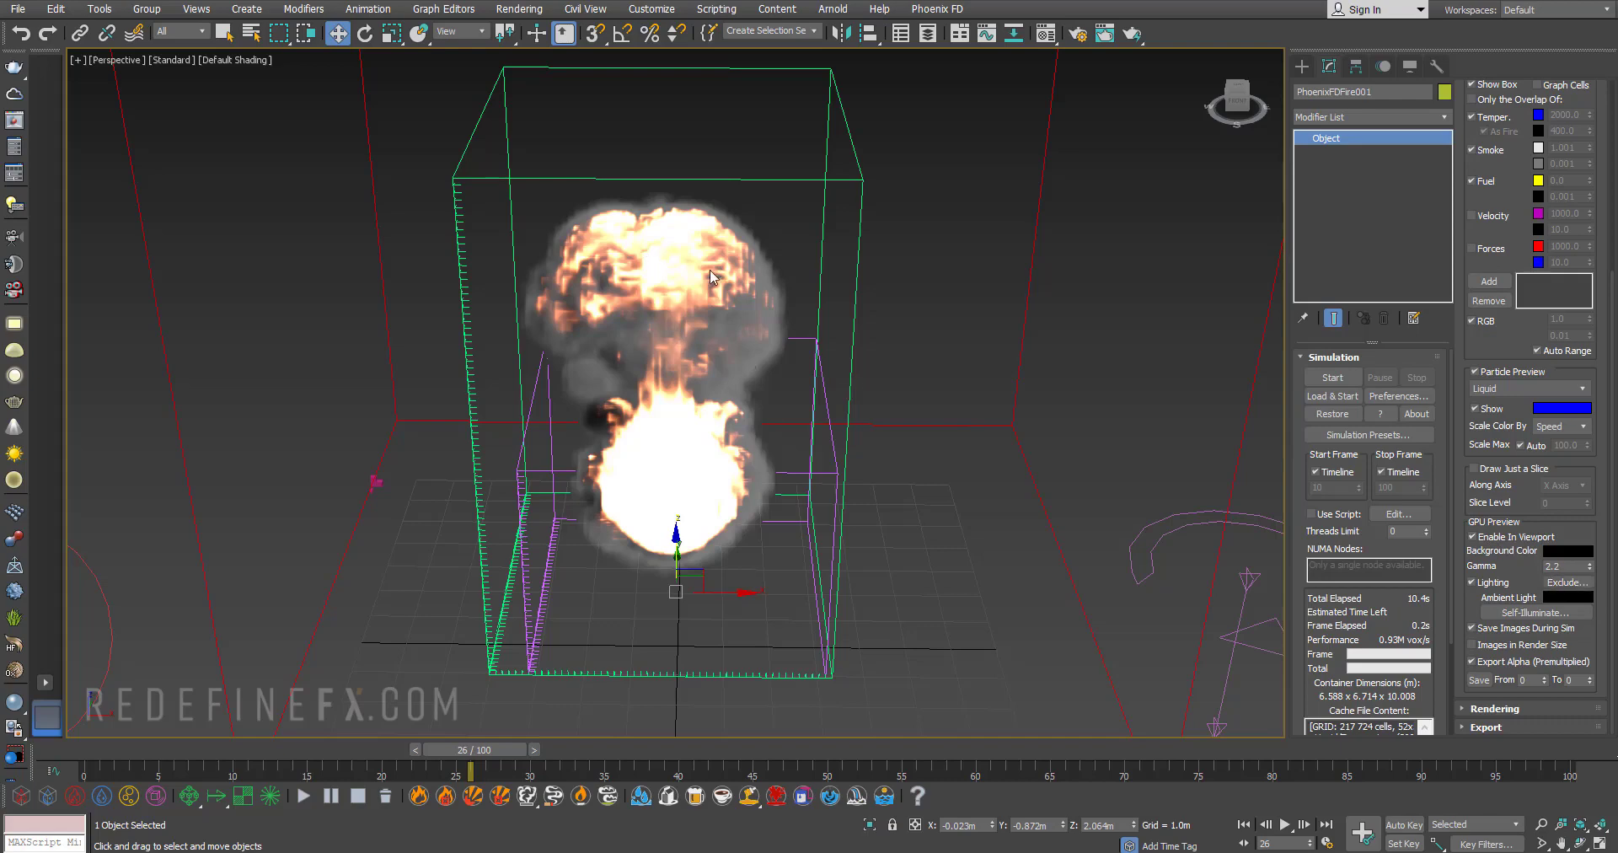
# - Inspect the GPU preview's light include/exclude list and dismiss it without changes
pyautogui.scroll(-4, 686, 297)
pyautogui.moveTo(671, 229); pyautogui.dragTo(609, 381, button='middle')
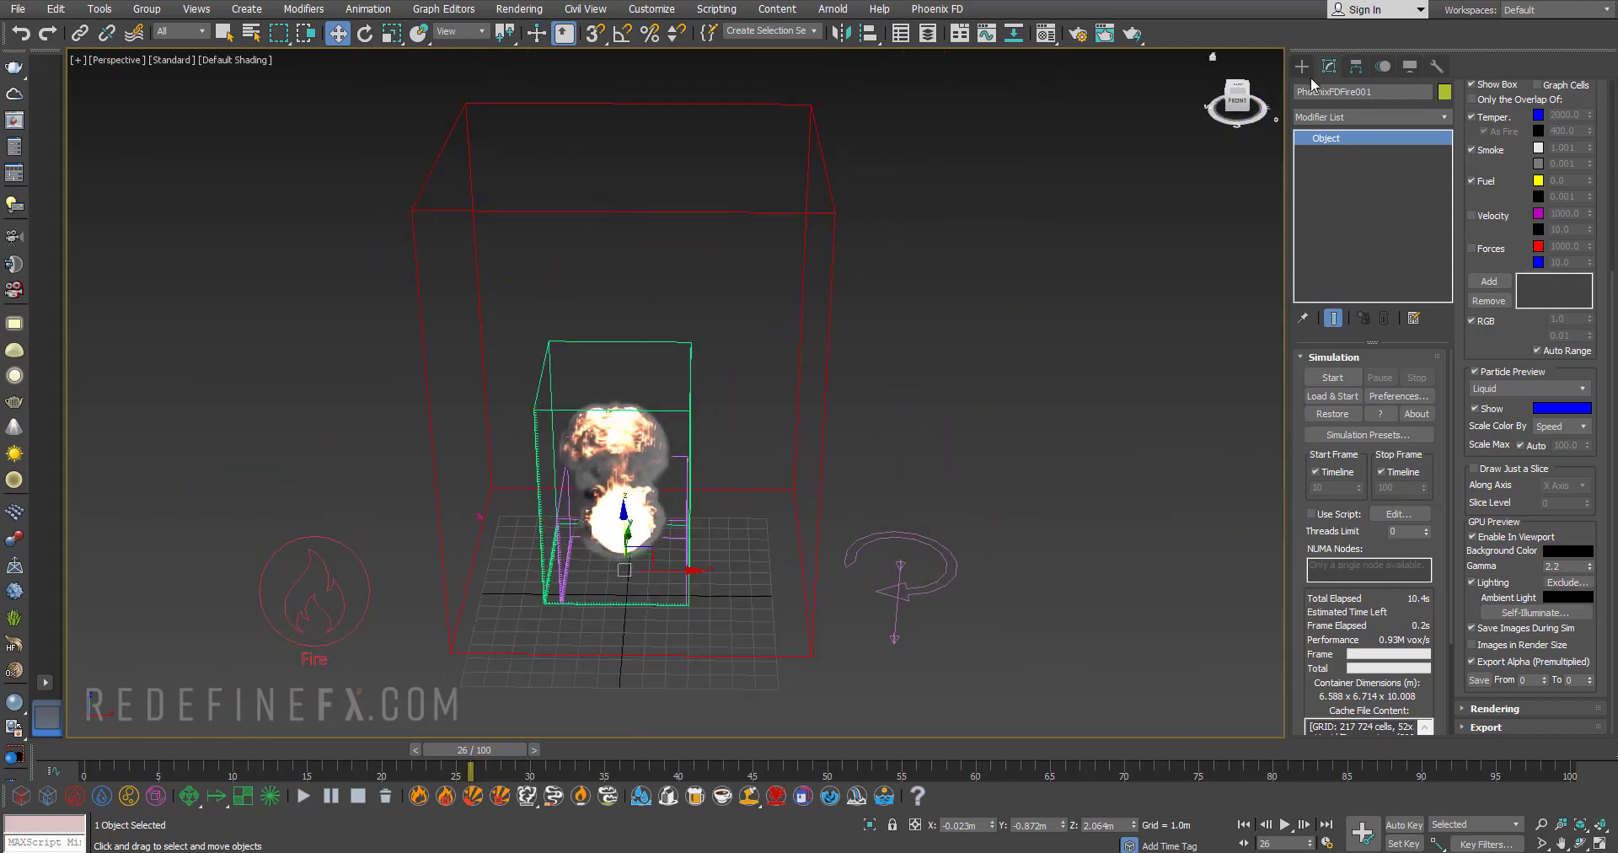
pyautogui.scroll(3, 576, 425)
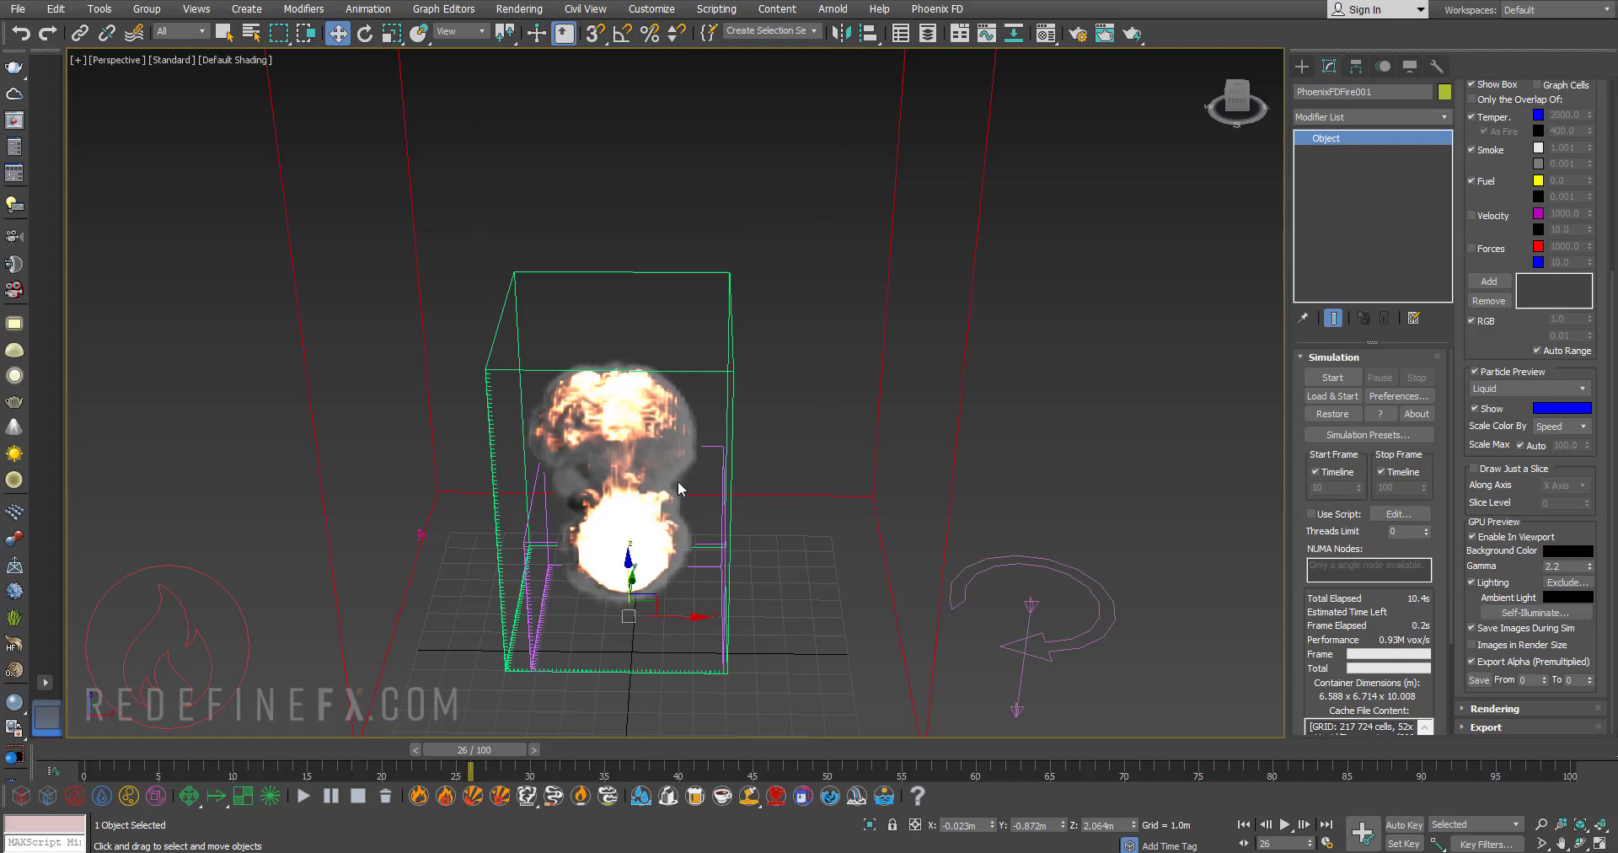
pyautogui.click(1561, 582)
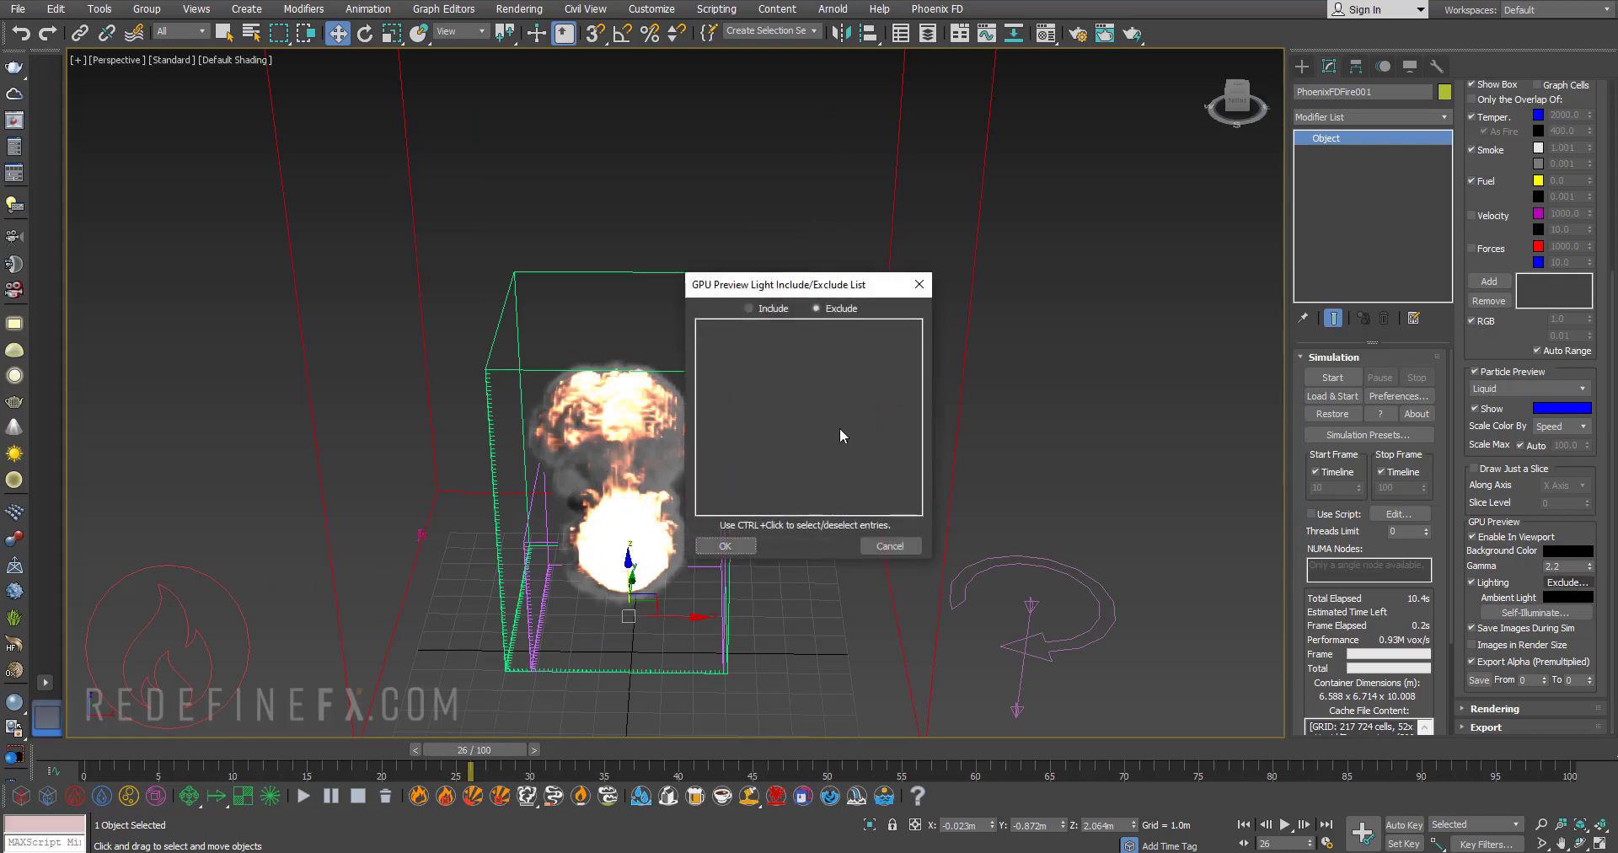
pyautogui.click(872, 544)
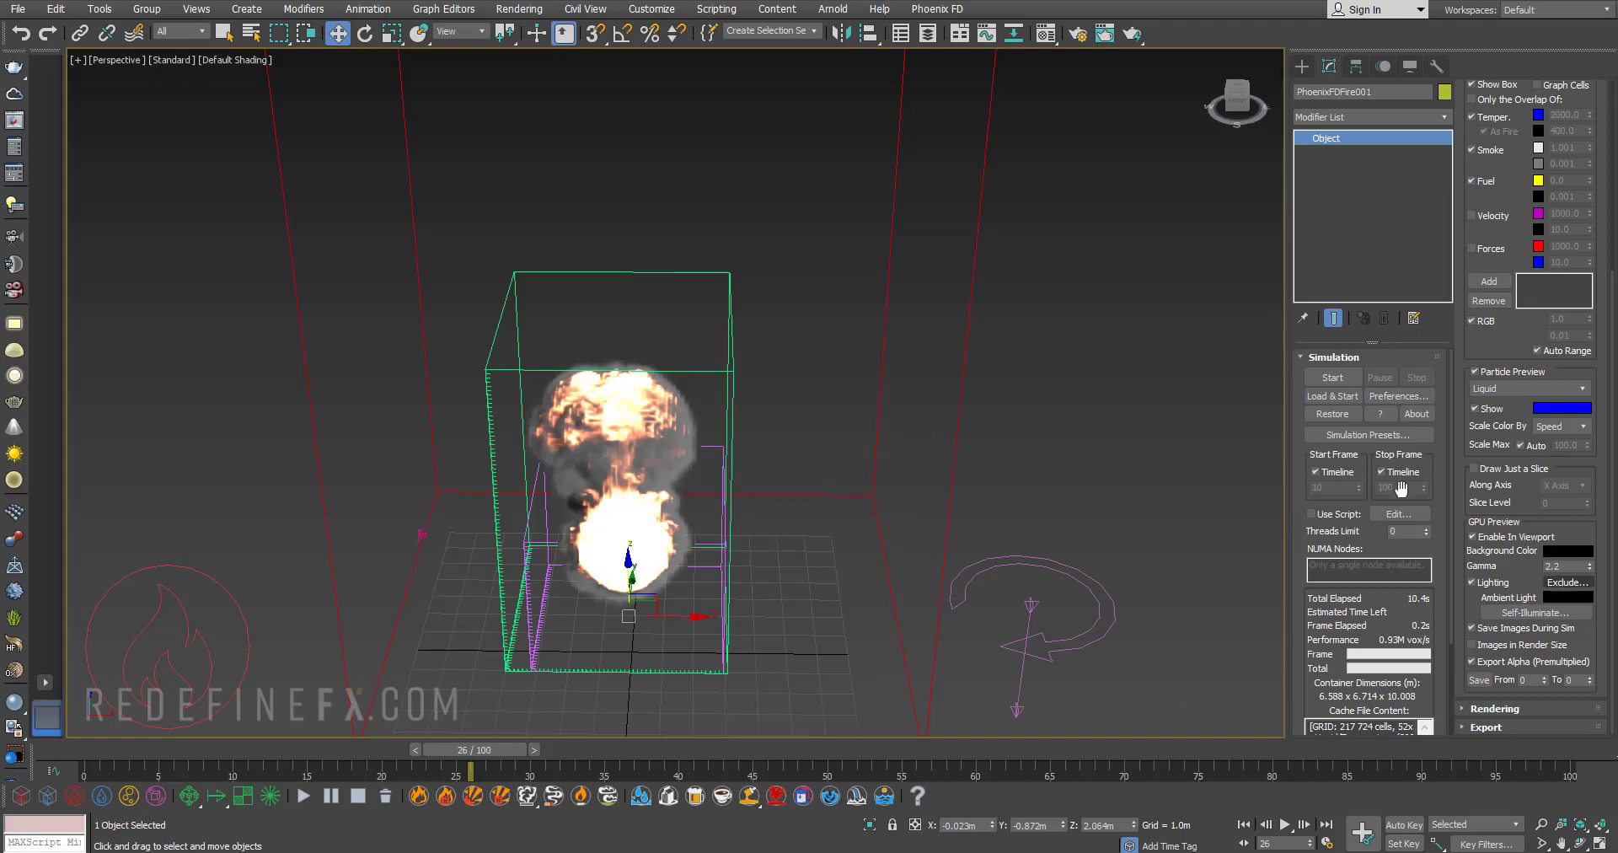
# - Open the simulator's Volumetric Render Settings from Rendering and move the window up beside the explosion
pyautogui.click(1495, 708)
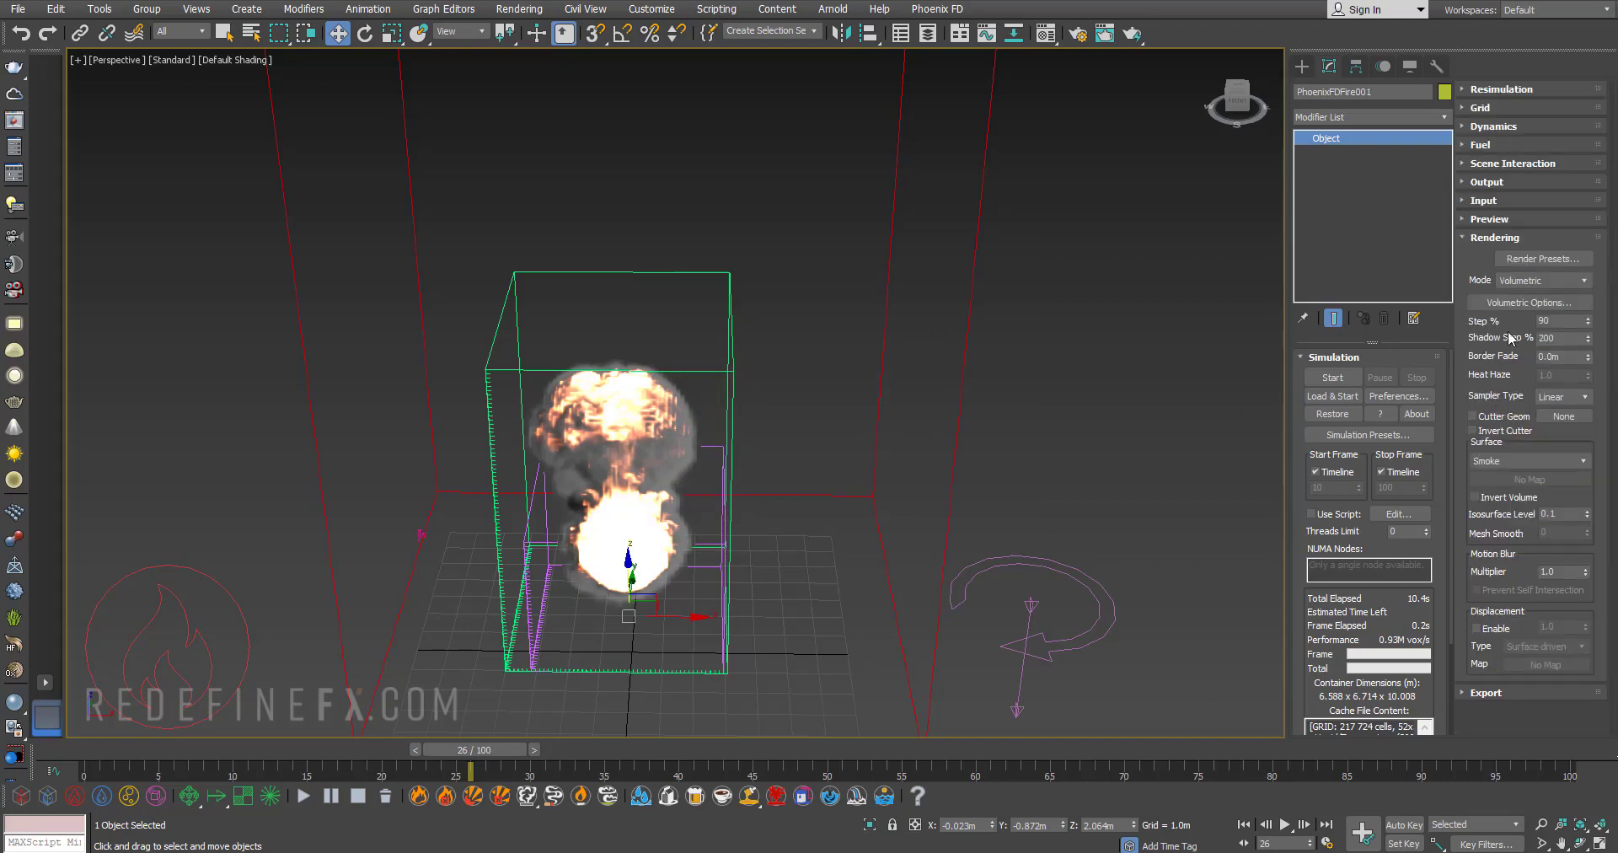
pyautogui.moveTo(1557, 323); pyautogui.dragTo(1506, 327)
pyautogui.click(1524, 304)
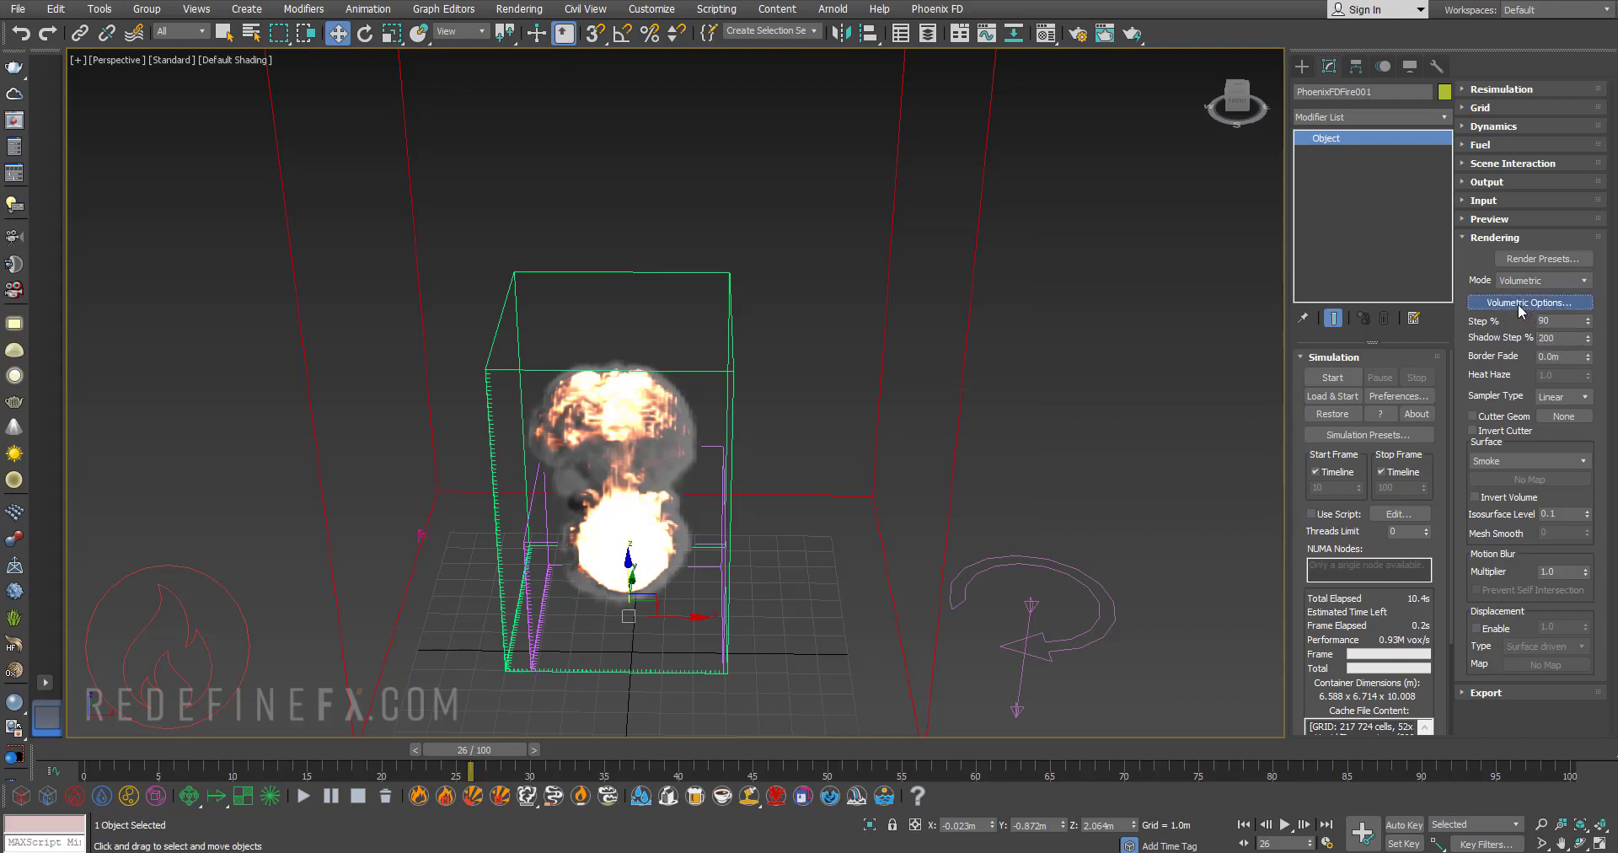
pyautogui.moveTo(999, 212); pyautogui.dragTo(1003, 153)
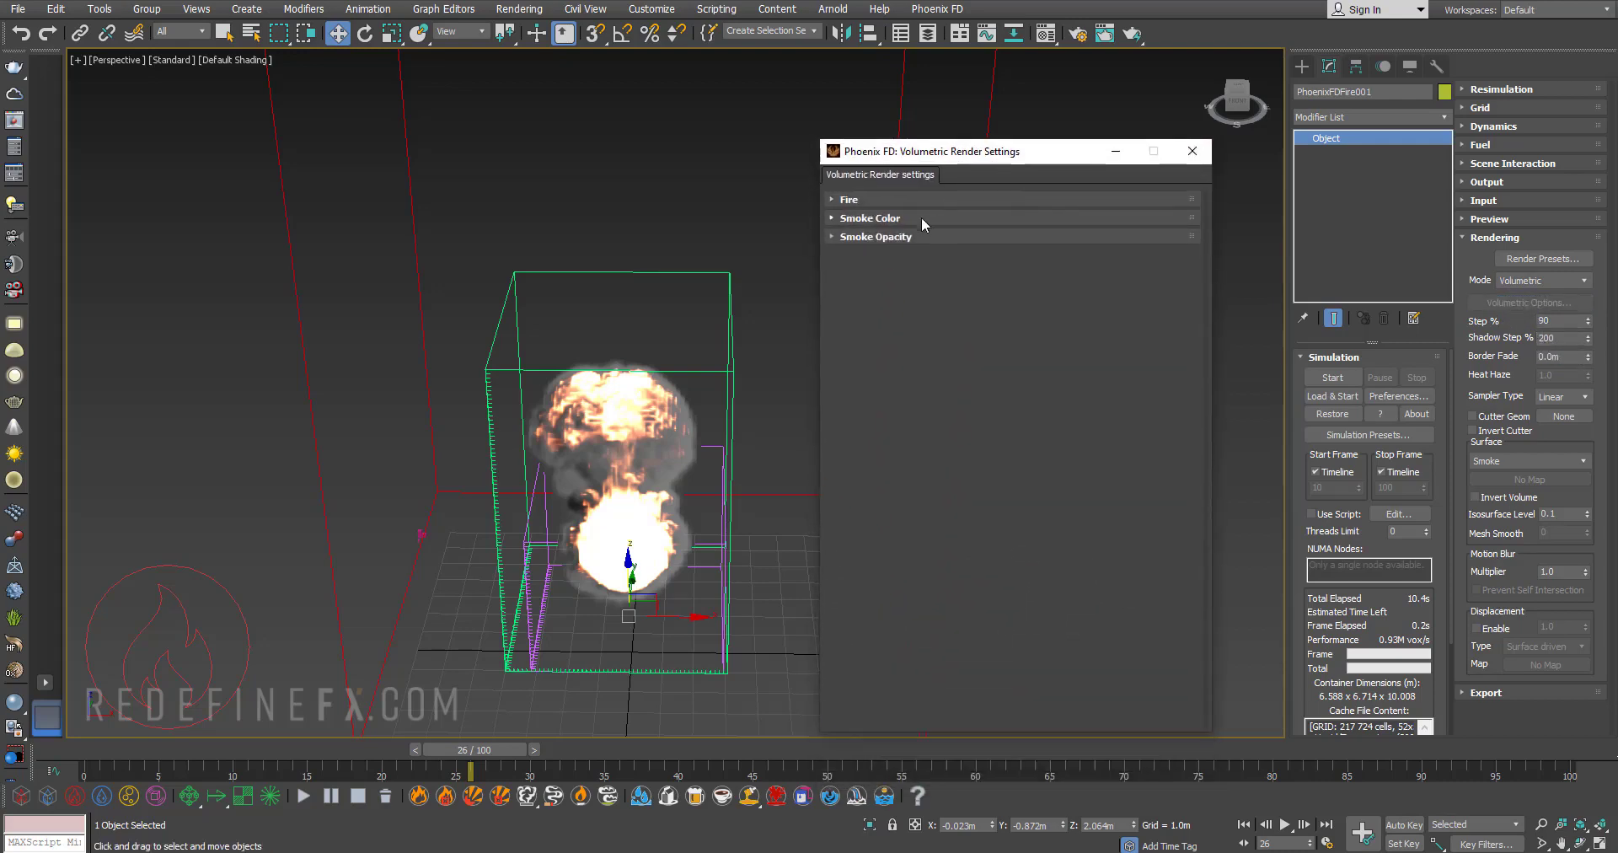
# - Reshape the fire intensity curve, moving the lower point to about 988 at 0.04 and the upper point to about 2596 at 0.7
pyautogui.click(895, 239)
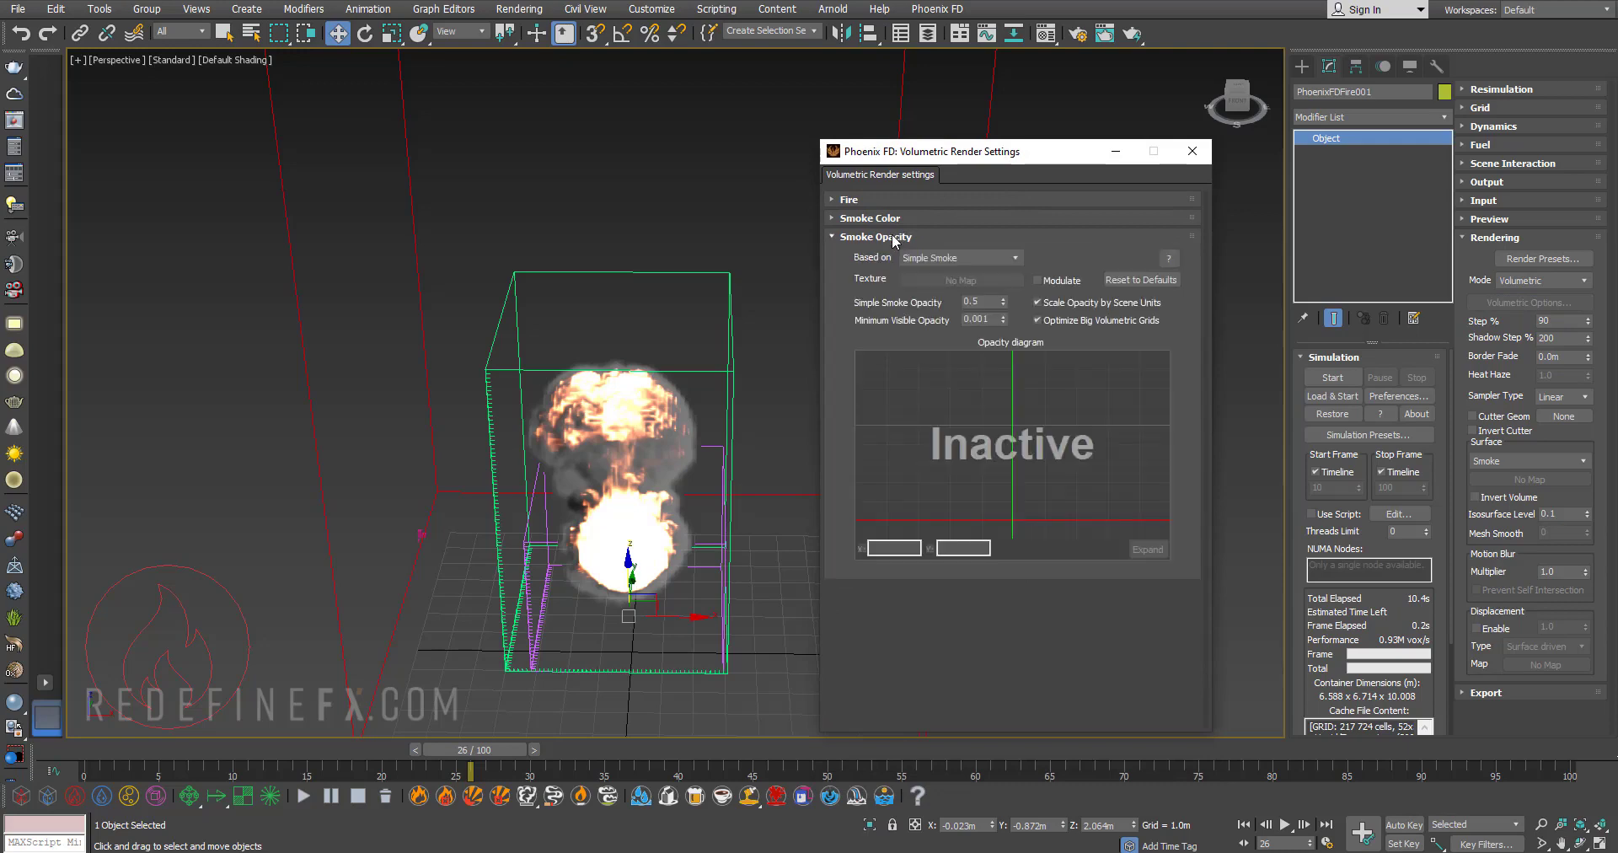
pyautogui.click(858, 199)
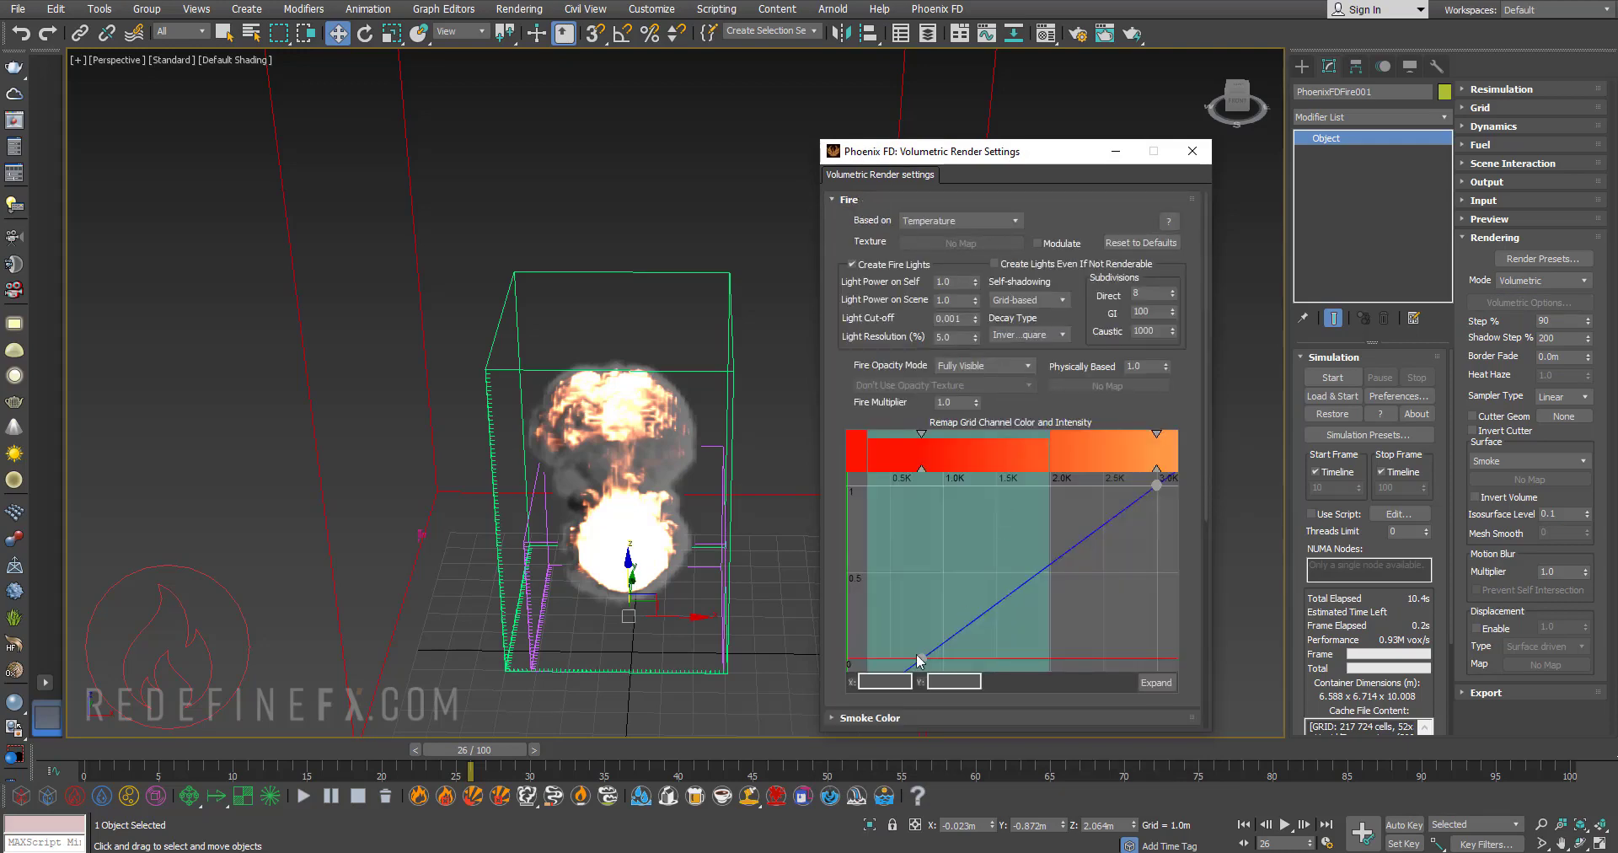
pyautogui.moveTo(921, 659)
pyautogui.mouseDown()
pyautogui.moveTo(935, 607)
pyautogui.moveTo(942, 653)
pyautogui.mouseUp()
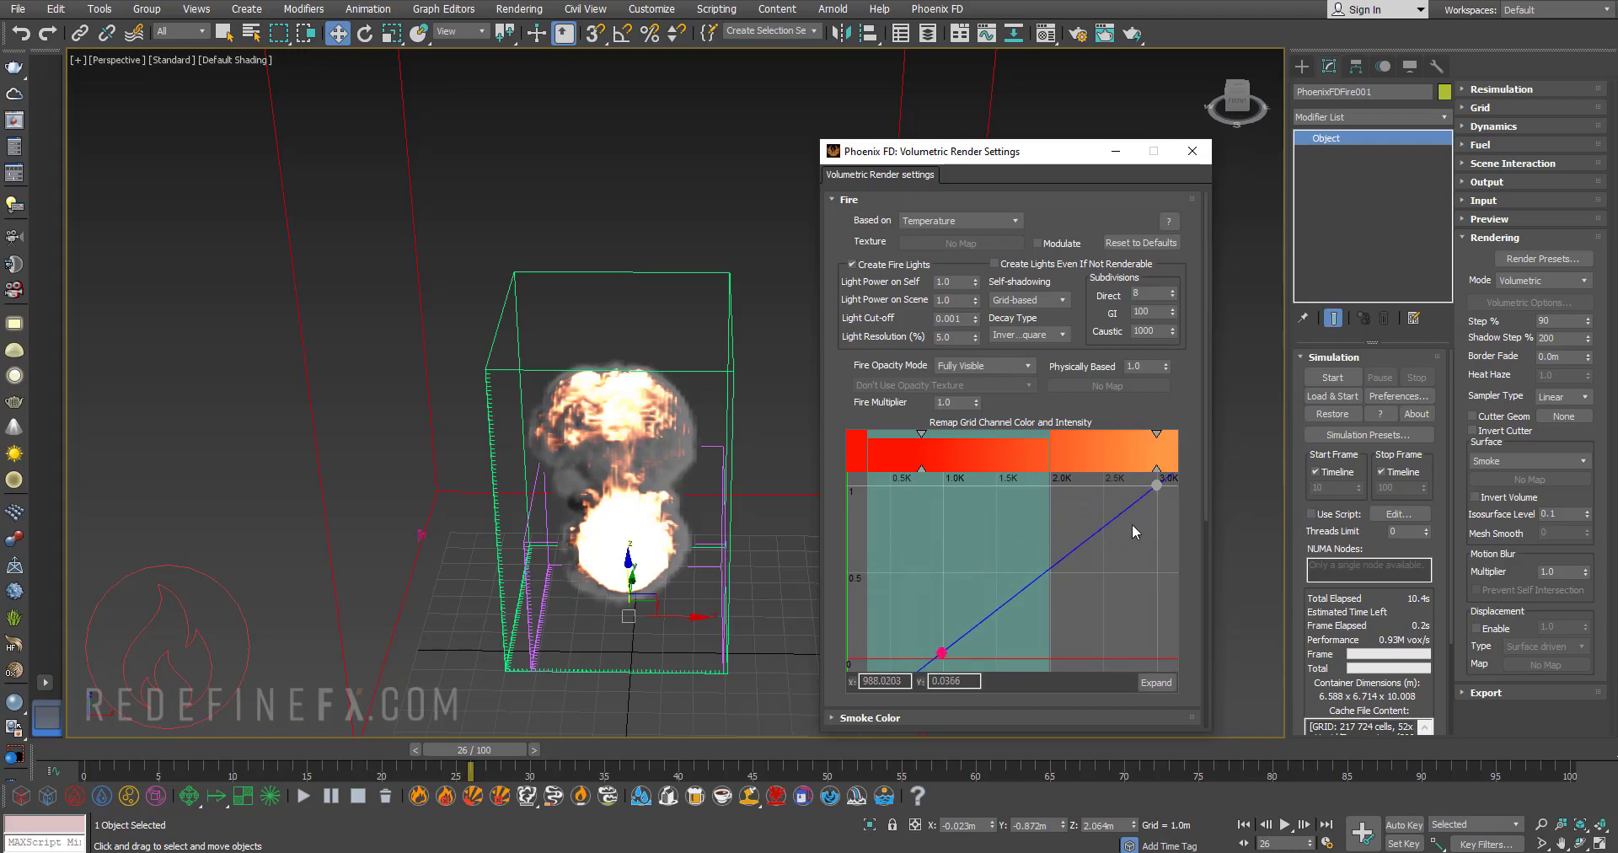
pyautogui.moveTo(1160, 492); pyautogui.dragTo(1113, 538)
pyautogui.click(867, 201)
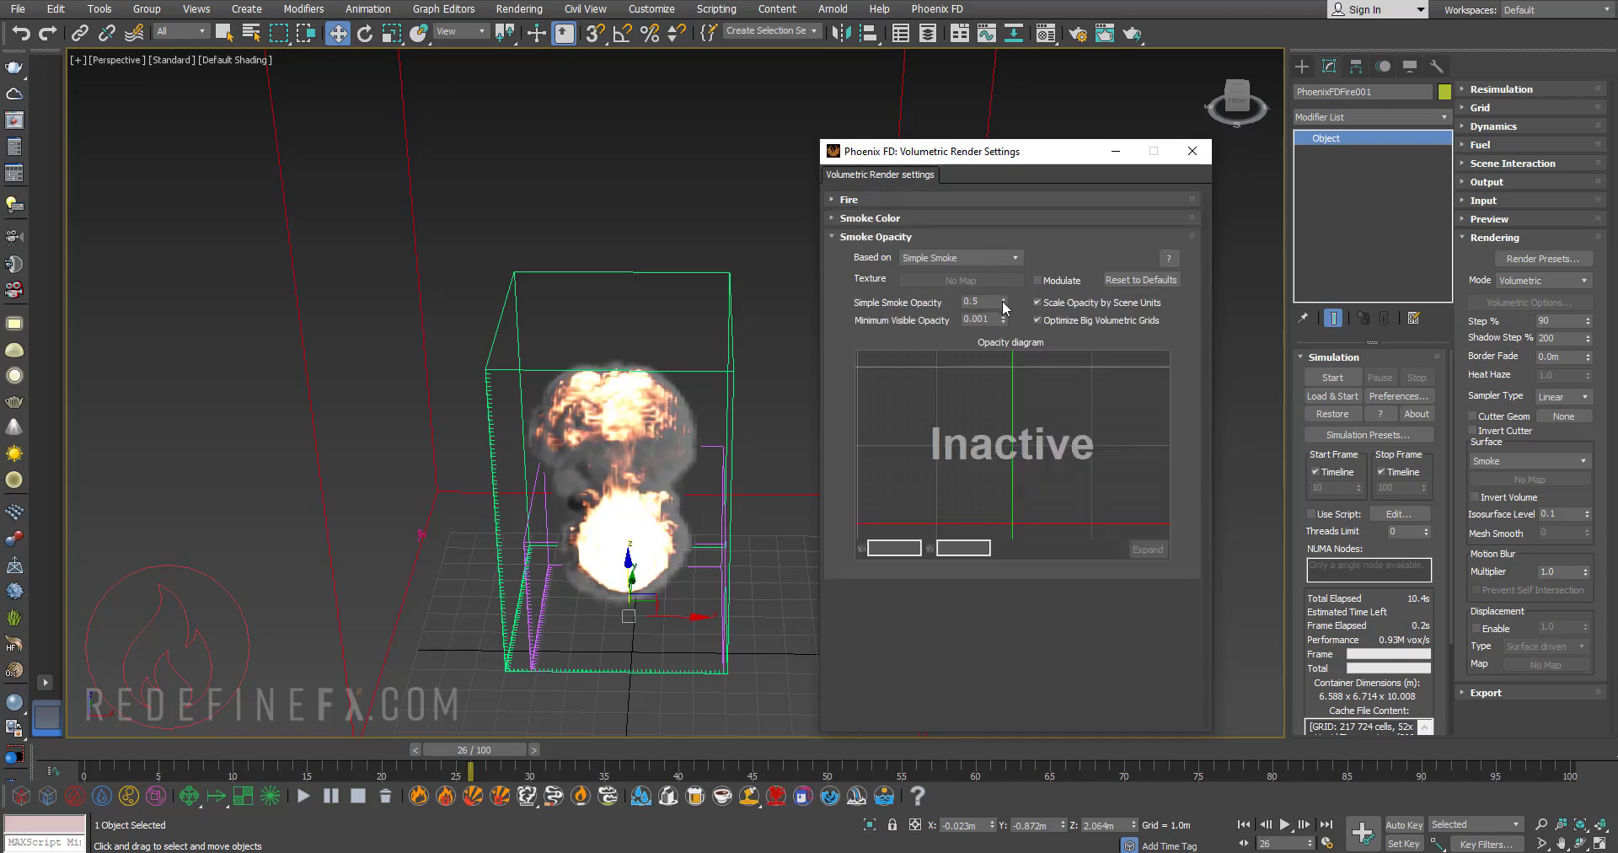
# - Set the simple smoke opacity to 0.45 and inspect the smoke's constant color without changing it
pyautogui.moveTo(1013, 270); pyautogui.dragTo(1022, 305)
pyautogui.click(869, 218)
pyautogui.click(985, 287)
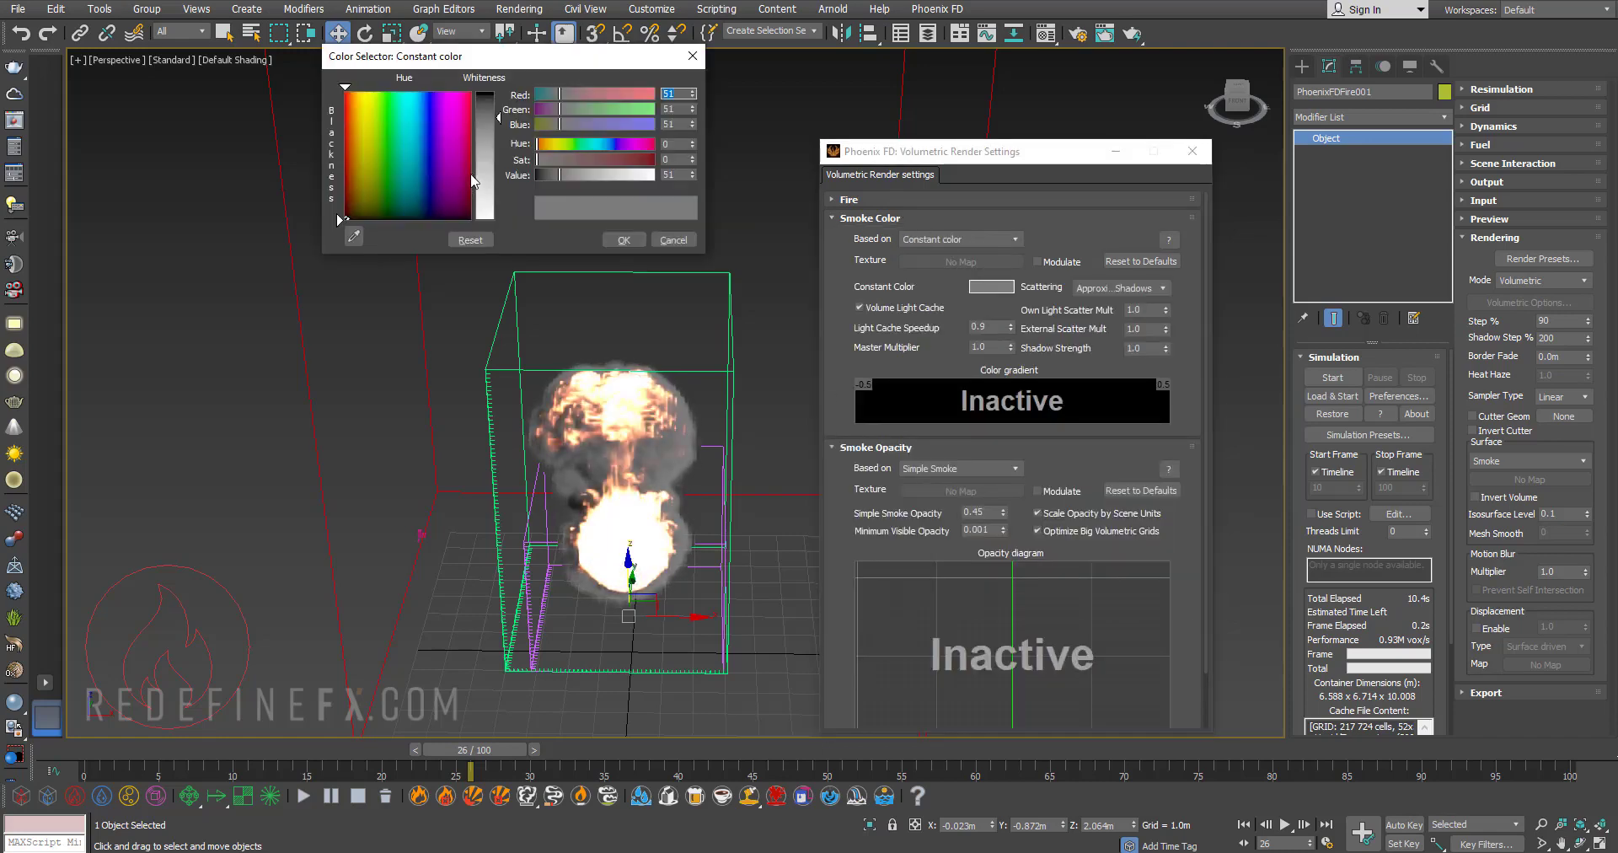
pyautogui.click(676, 241)
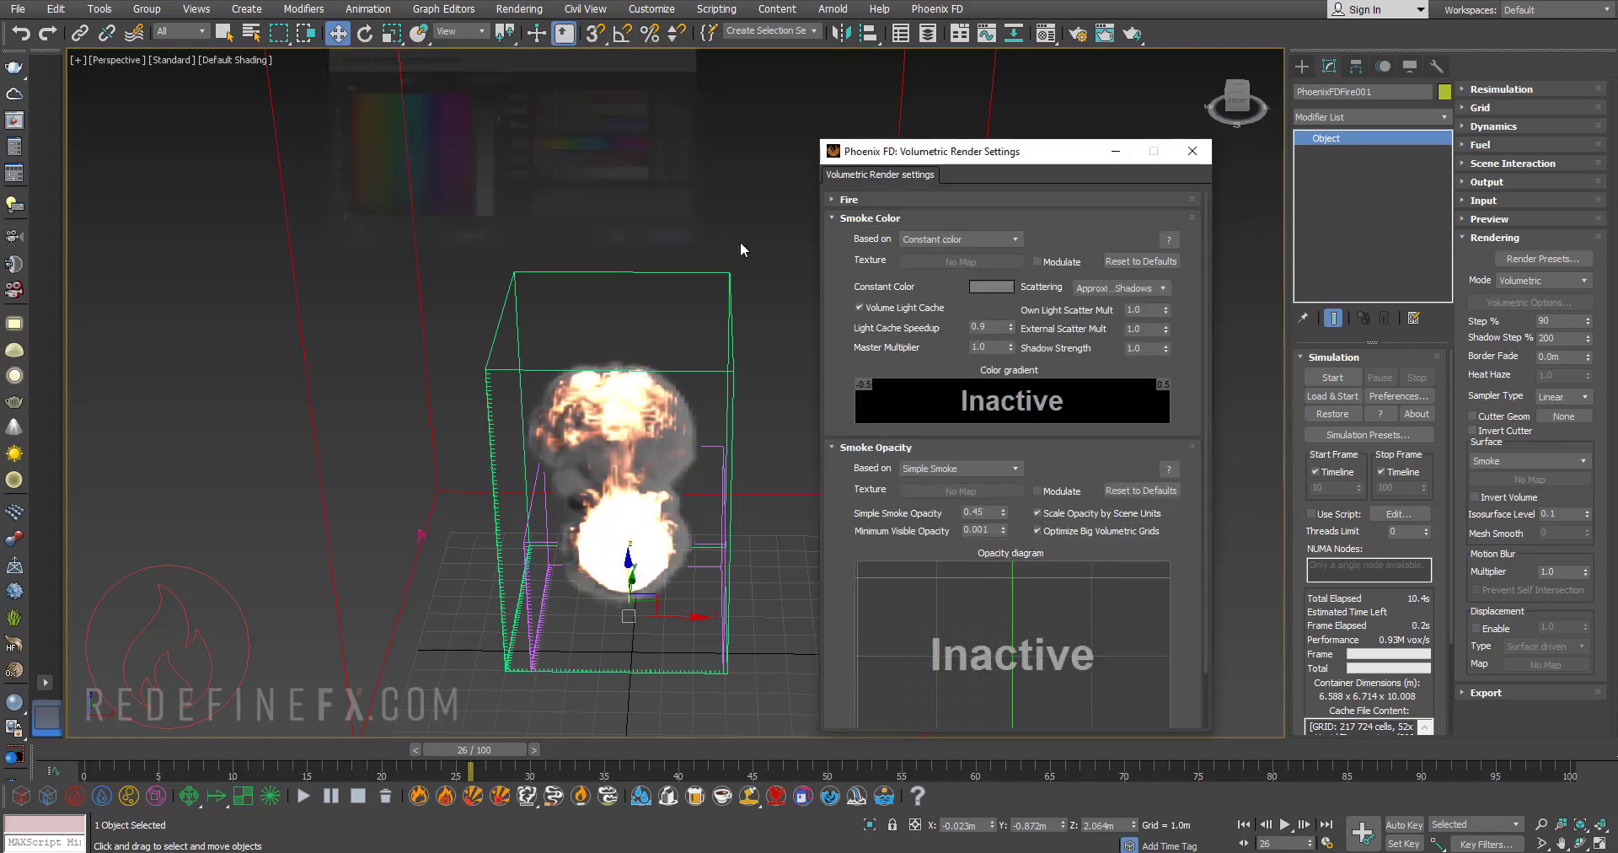
# - Base the smoke color on Speed and check the Speed channel in the simulator's output grid channels
pyautogui.moveTo(917, 155); pyautogui.dragTo(906, 148)
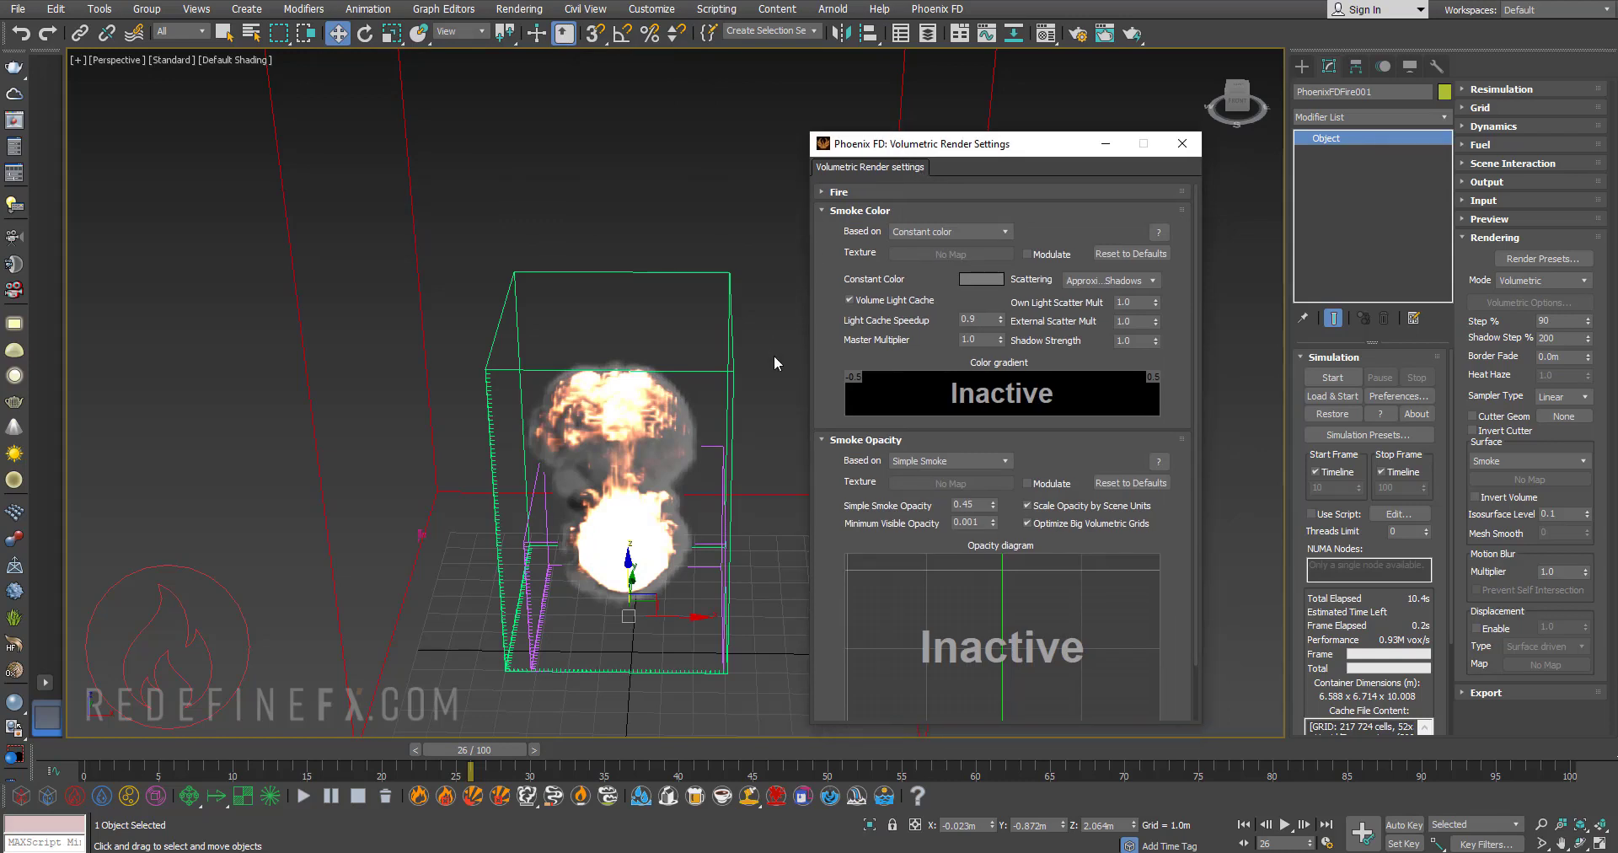
pyautogui.click(921, 234)
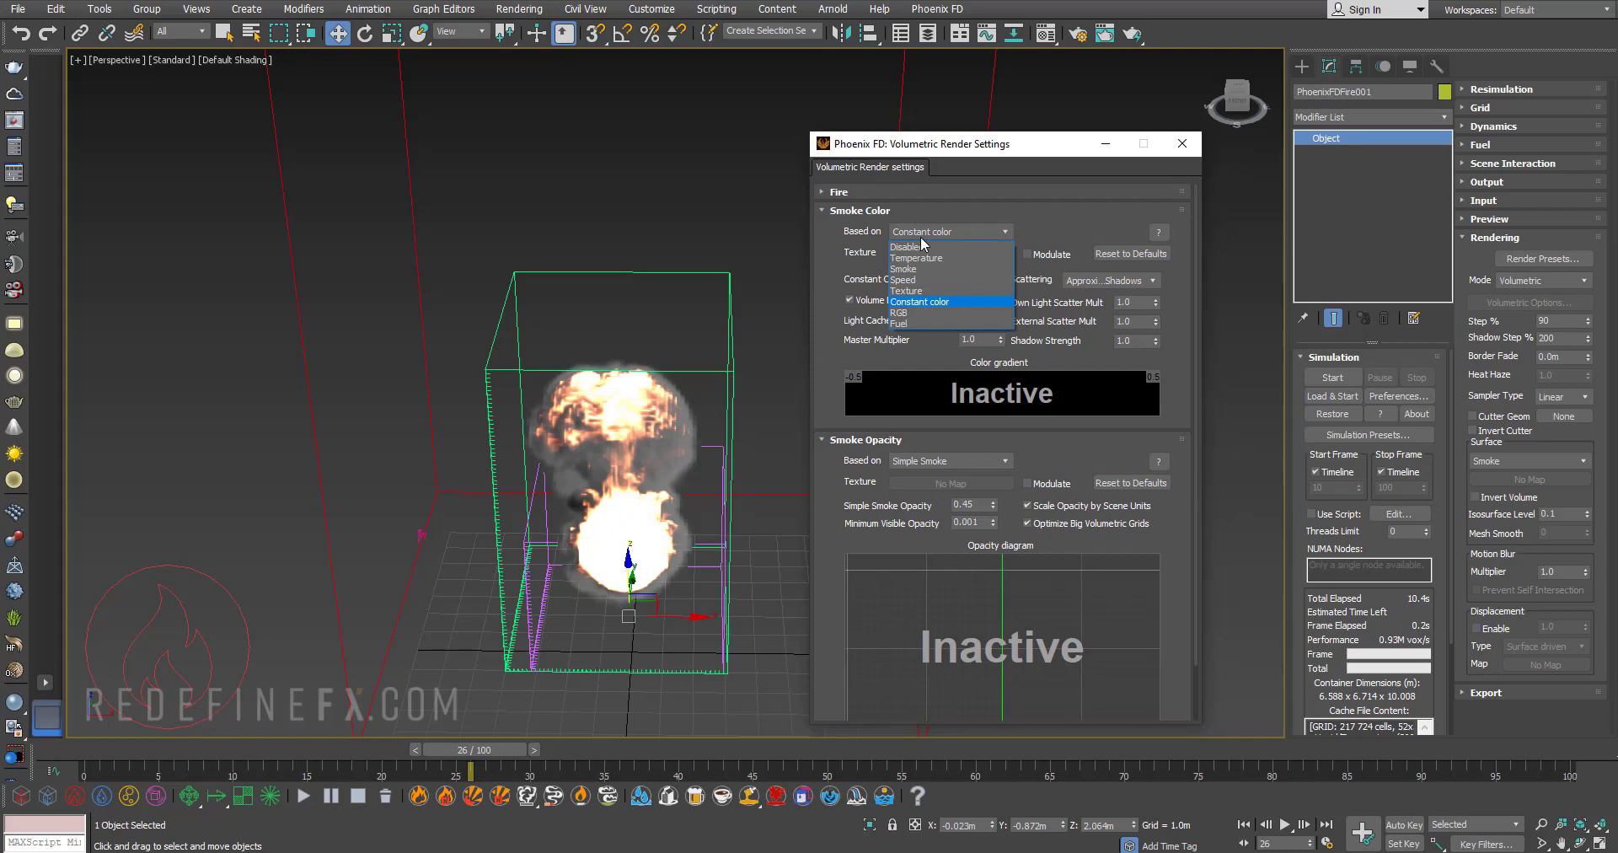
pyautogui.click(901, 282)
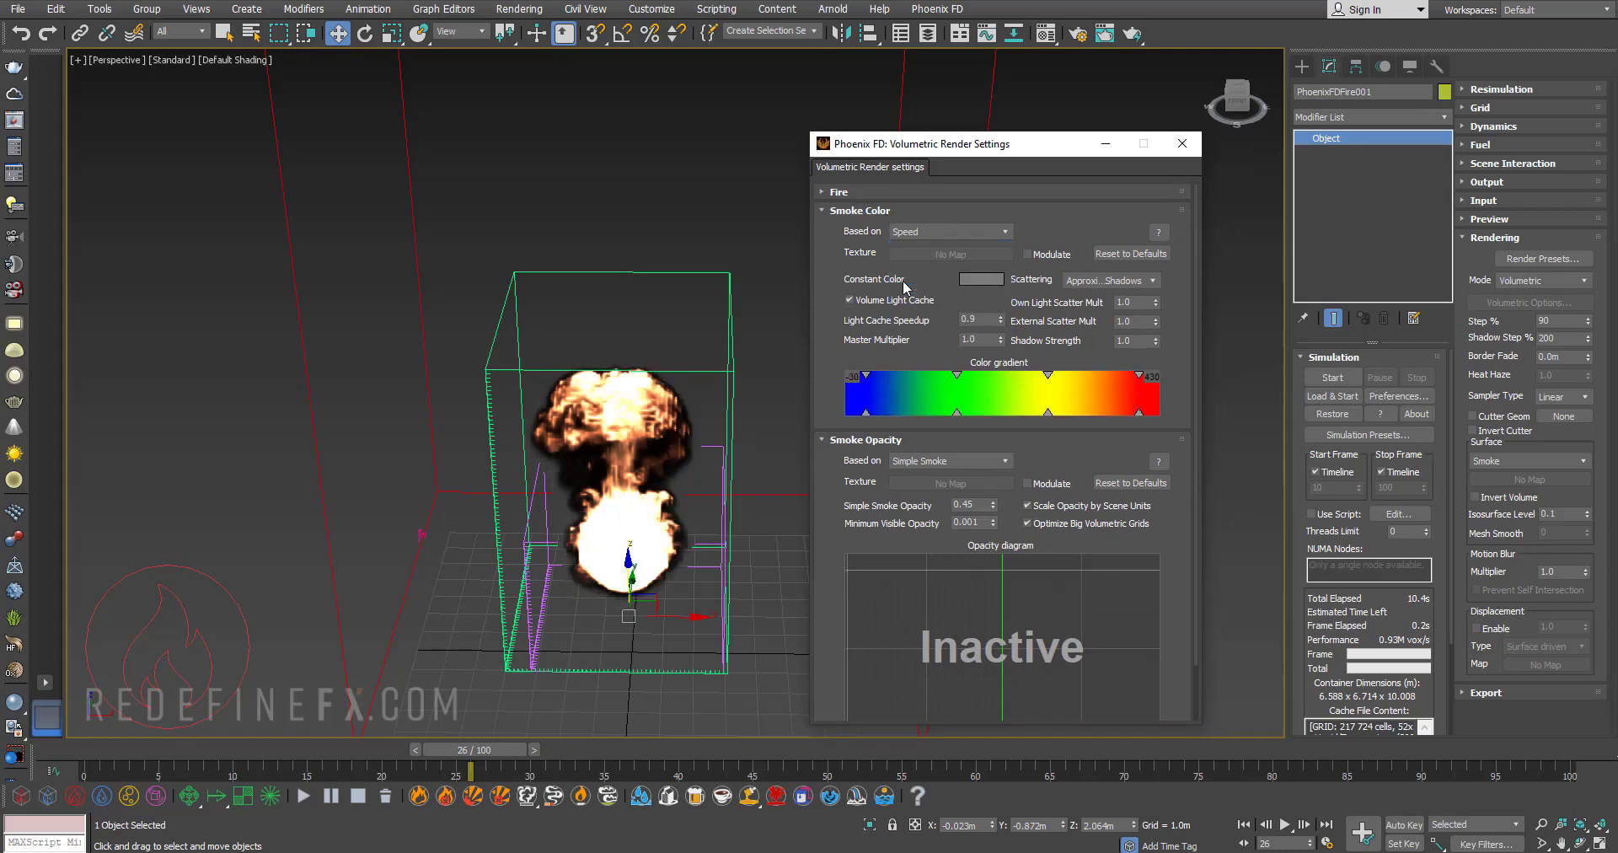
pyautogui.click(1496, 237)
pyautogui.click(1494, 184)
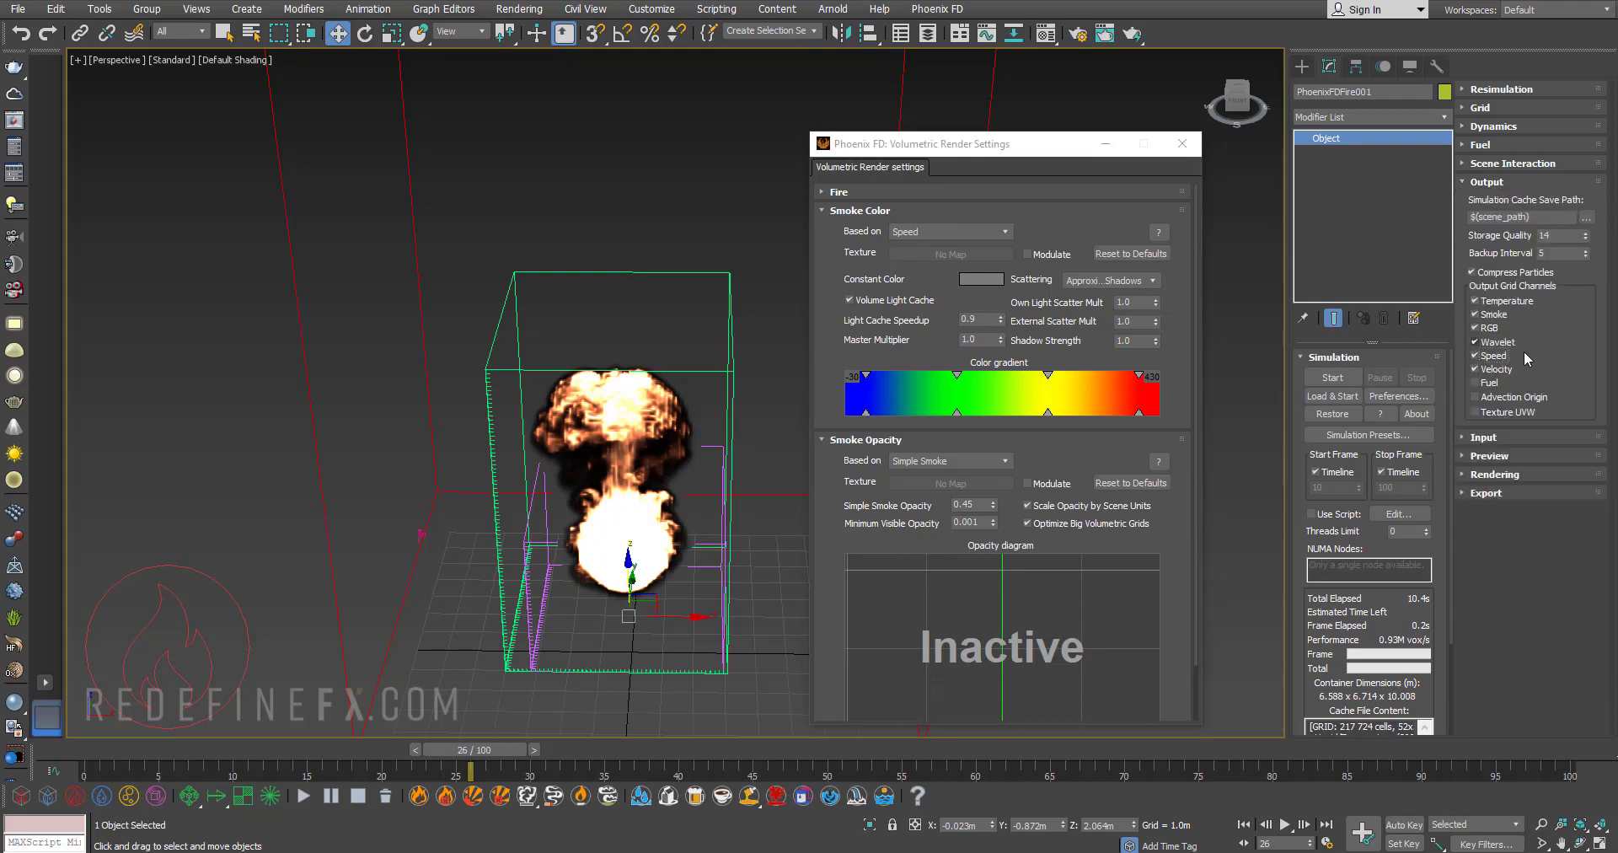
pyautogui.scroll(5, 633, 421)
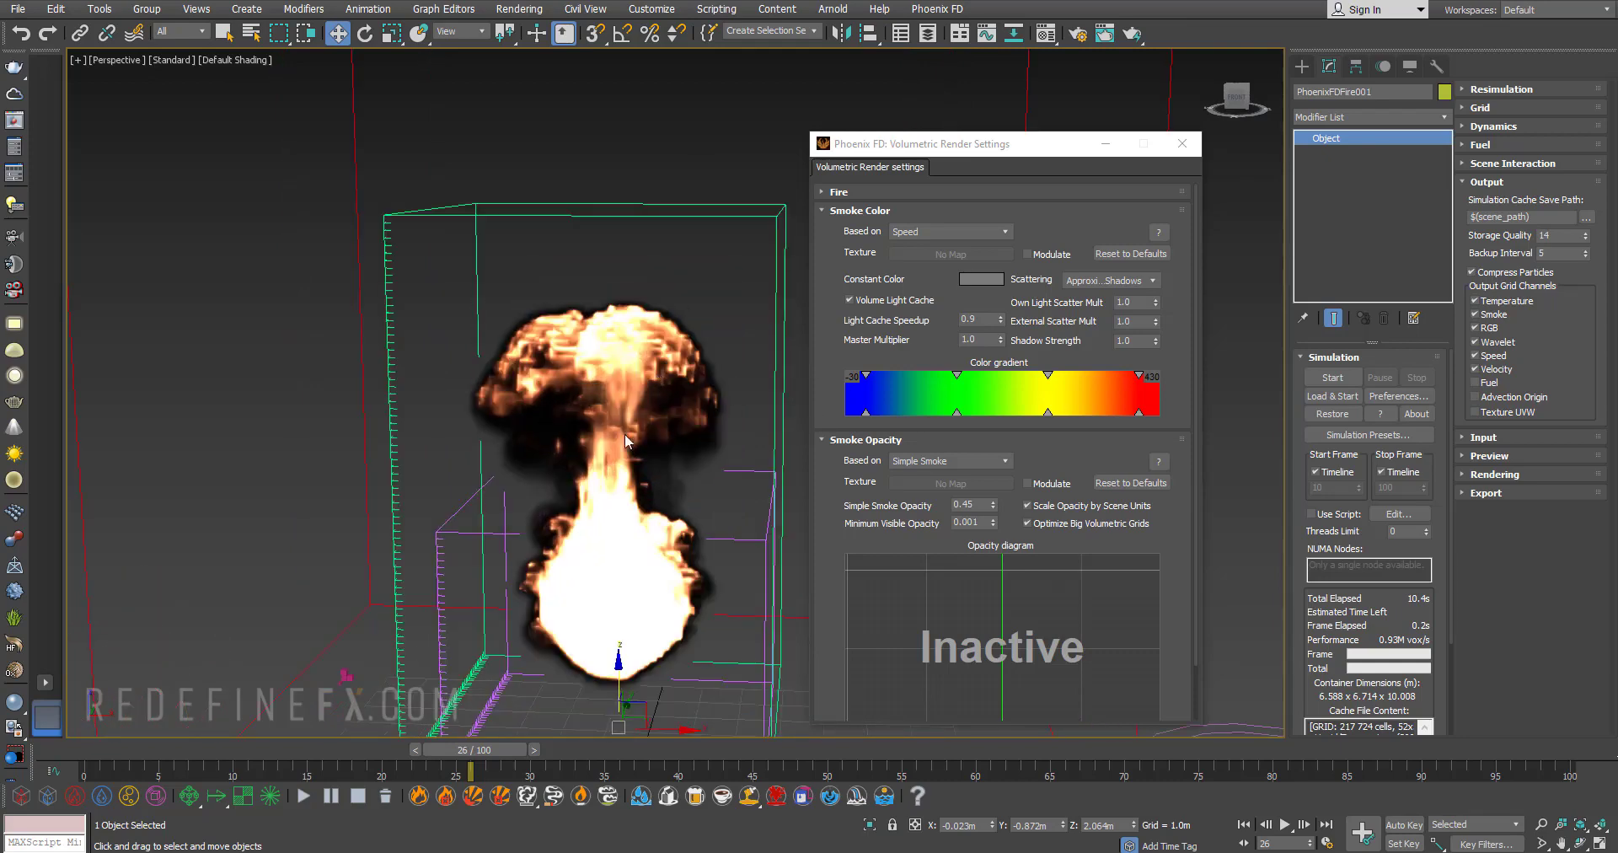
# - Lower the upper point of the fire intensity curve to about 2391 at 0.25 and close the volumetric render settings
pyautogui.click(863, 211)
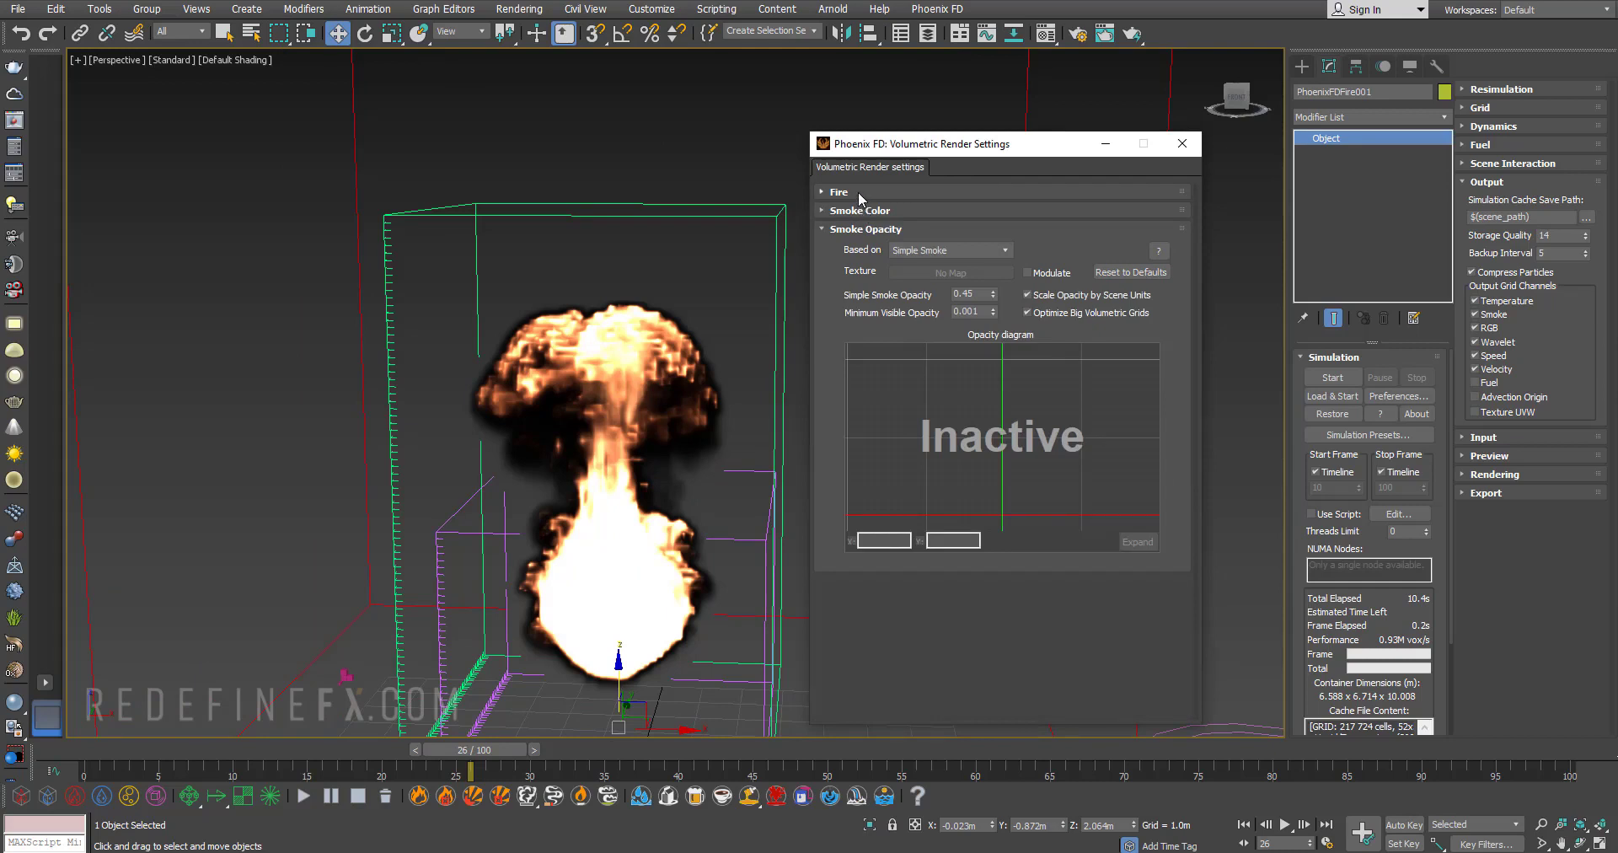
pyautogui.click(859, 193)
pyautogui.scroll(-5, 1078, 413)
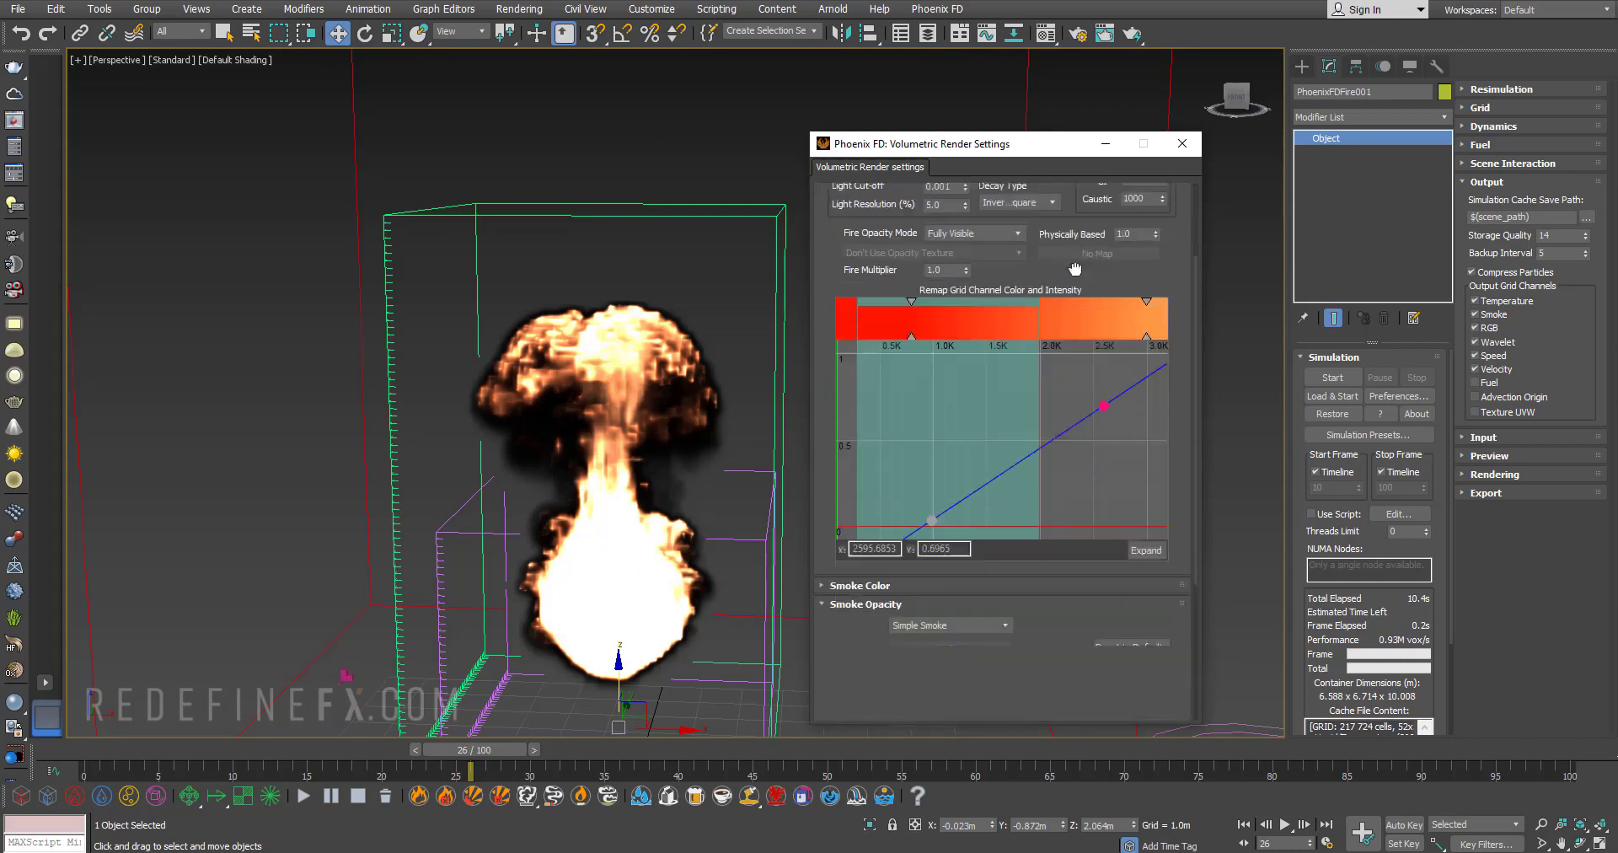
pyautogui.scroll(5, 1026, 386)
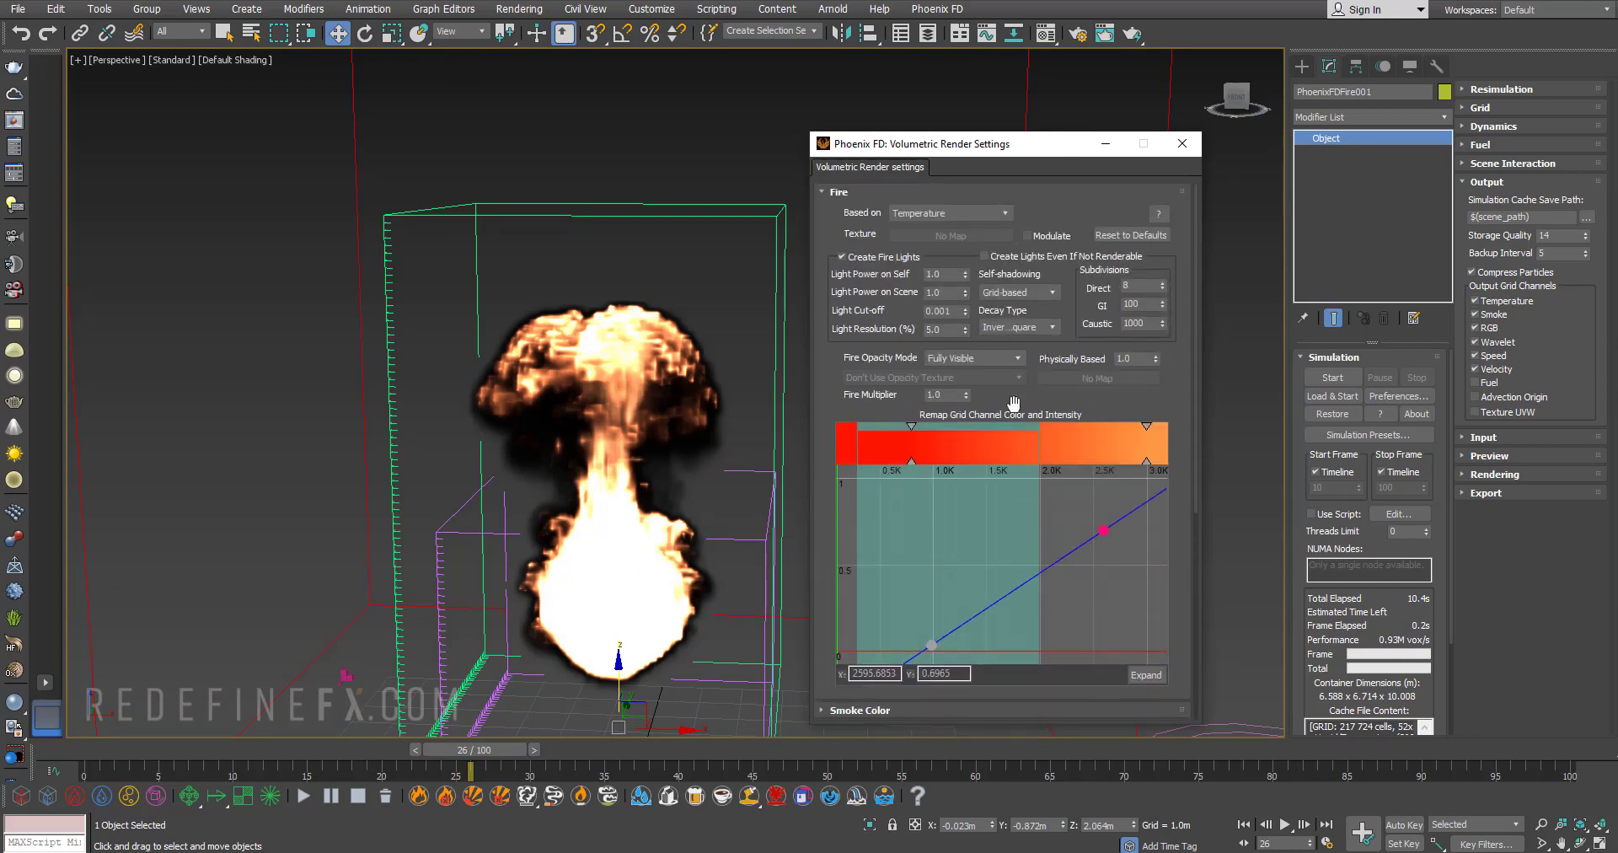
pyautogui.scroll(-1, 1015, 389)
pyautogui.scroll(1, 1013, 388)
pyautogui.moveTo(1102, 530); pyautogui.dragTo(1082, 609)
pyautogui.click(966, 360)
pyautogui.click(964, 362)
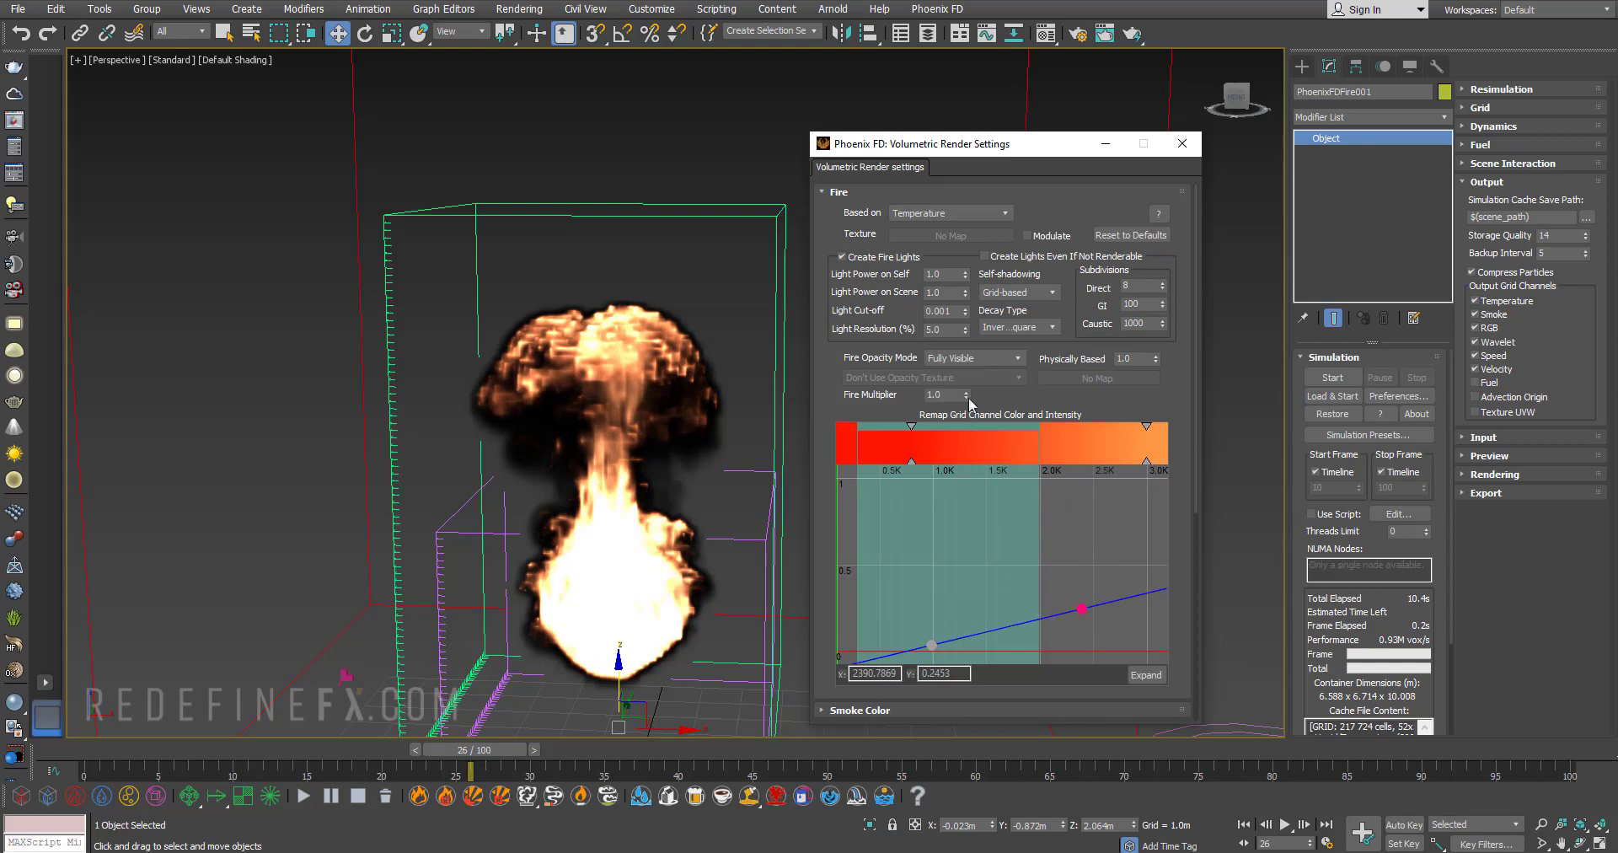
pyautogui.click(1182, 144)
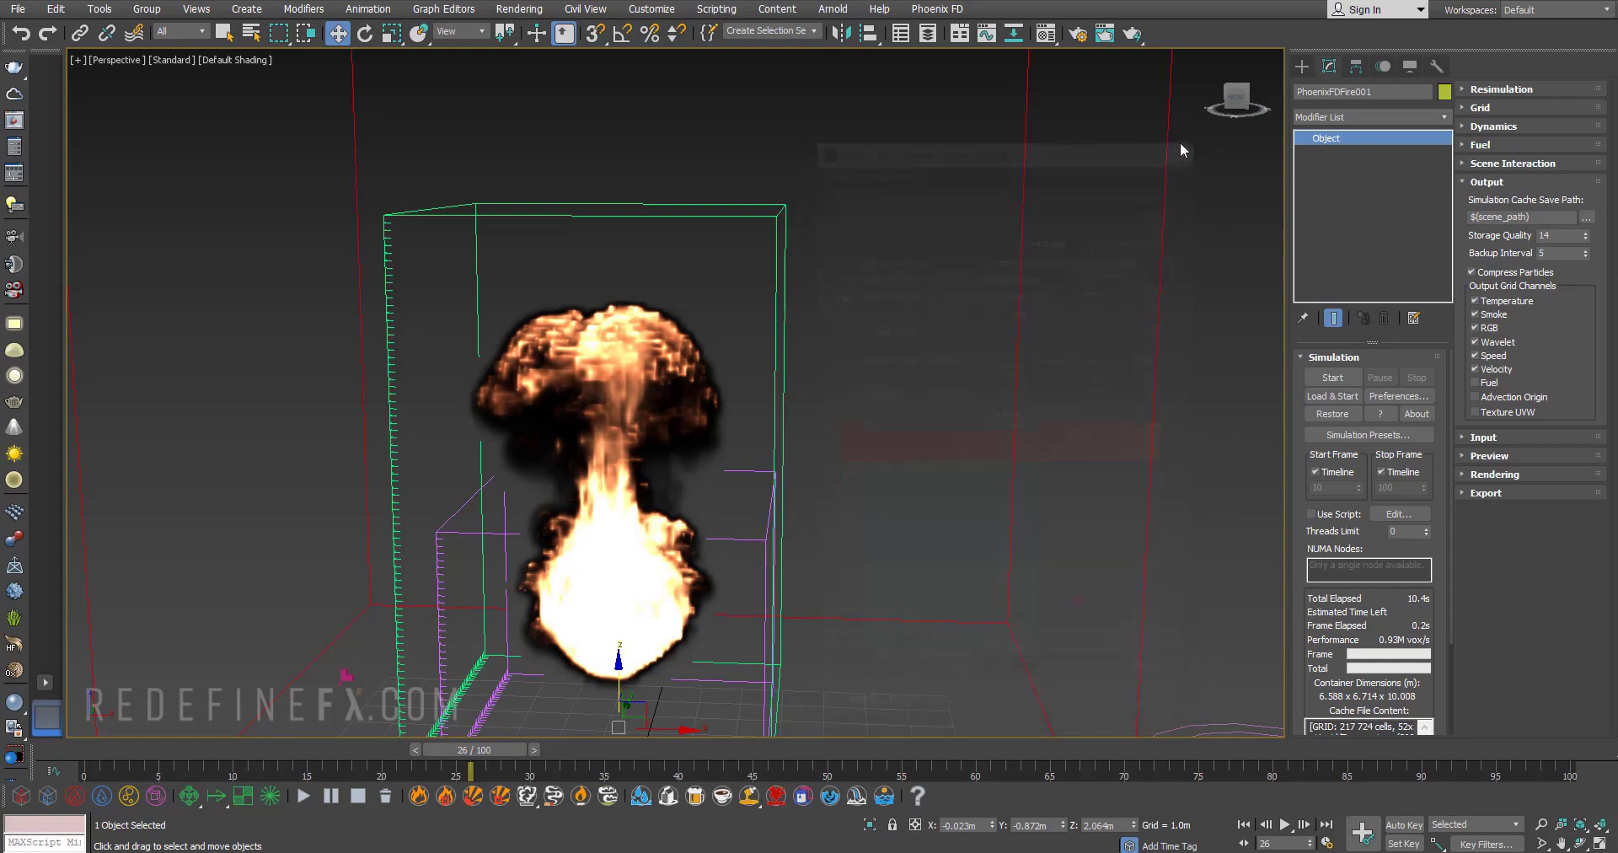
pyautogui.click(1487, 182)
# - Scrub the animation to frame 20 and examine the speed-based smoke color around the explosion from several angles
pyautogui.scroll(-5, 745, 377)
pyautogui.keyDown('alt'); pyautogui.moveTo(744, 377); pyautogui.dragTo(796, 361, button='middle'); pyautogui.keyUp('alt')
pyautogui.keyDown('alt'); pyautogui.moveTo(672, 324); pyautogui.dragTo(246, 641, button='middle'); pyautogui.keyUp('alt')
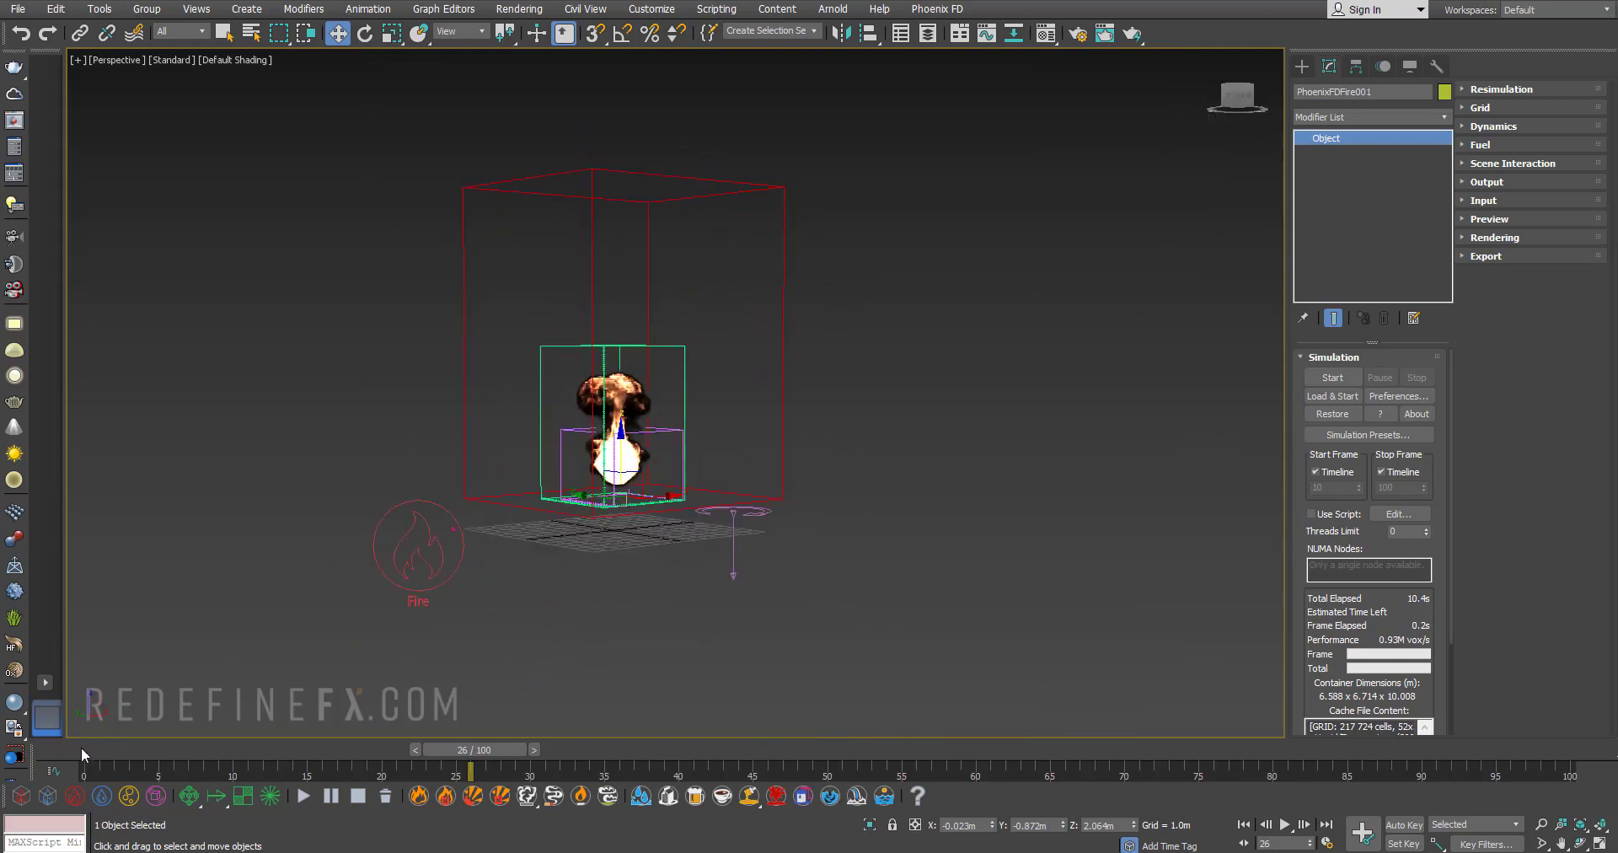
pyautogui.moveTo(81, 747); pyautogui.dragTo(379, 757)
pyautogui.keyDown('alt'); pyautogui.moveTo(620, 437); pyautogui.dragTo(568, 462, button='middle'); pyautogui.keyUp('alt')
pyautogui.scroll(5, 568, 463)
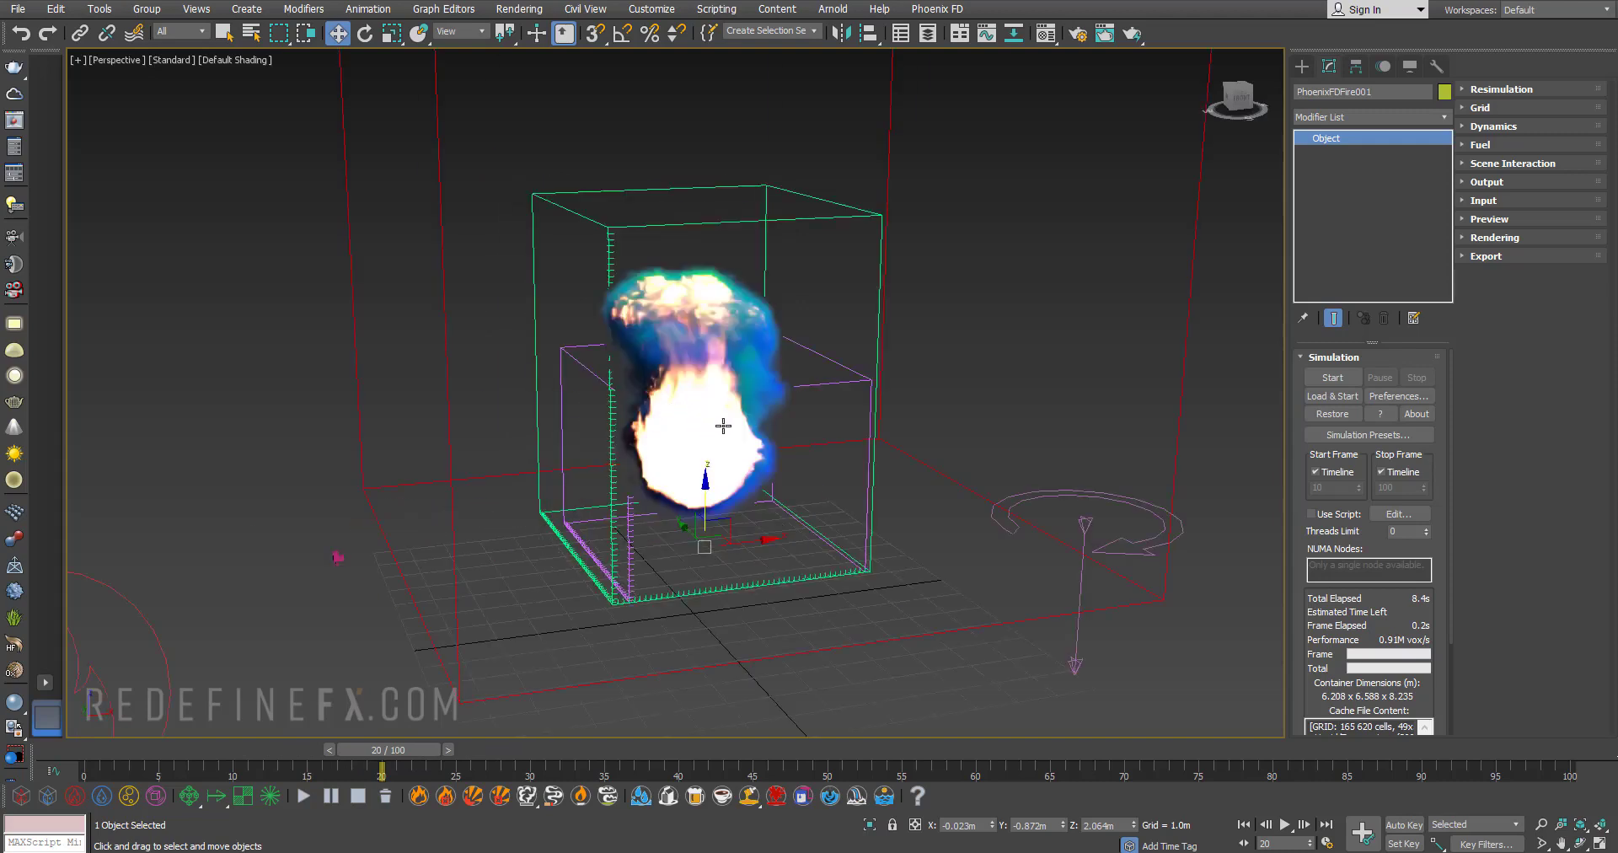
pyautogui.keyDown('alt'); pyautogui.moveTo(679, 435); pyautogui.dragTo(745, 444, button='middle'); pyautogui.keyUp('alt')
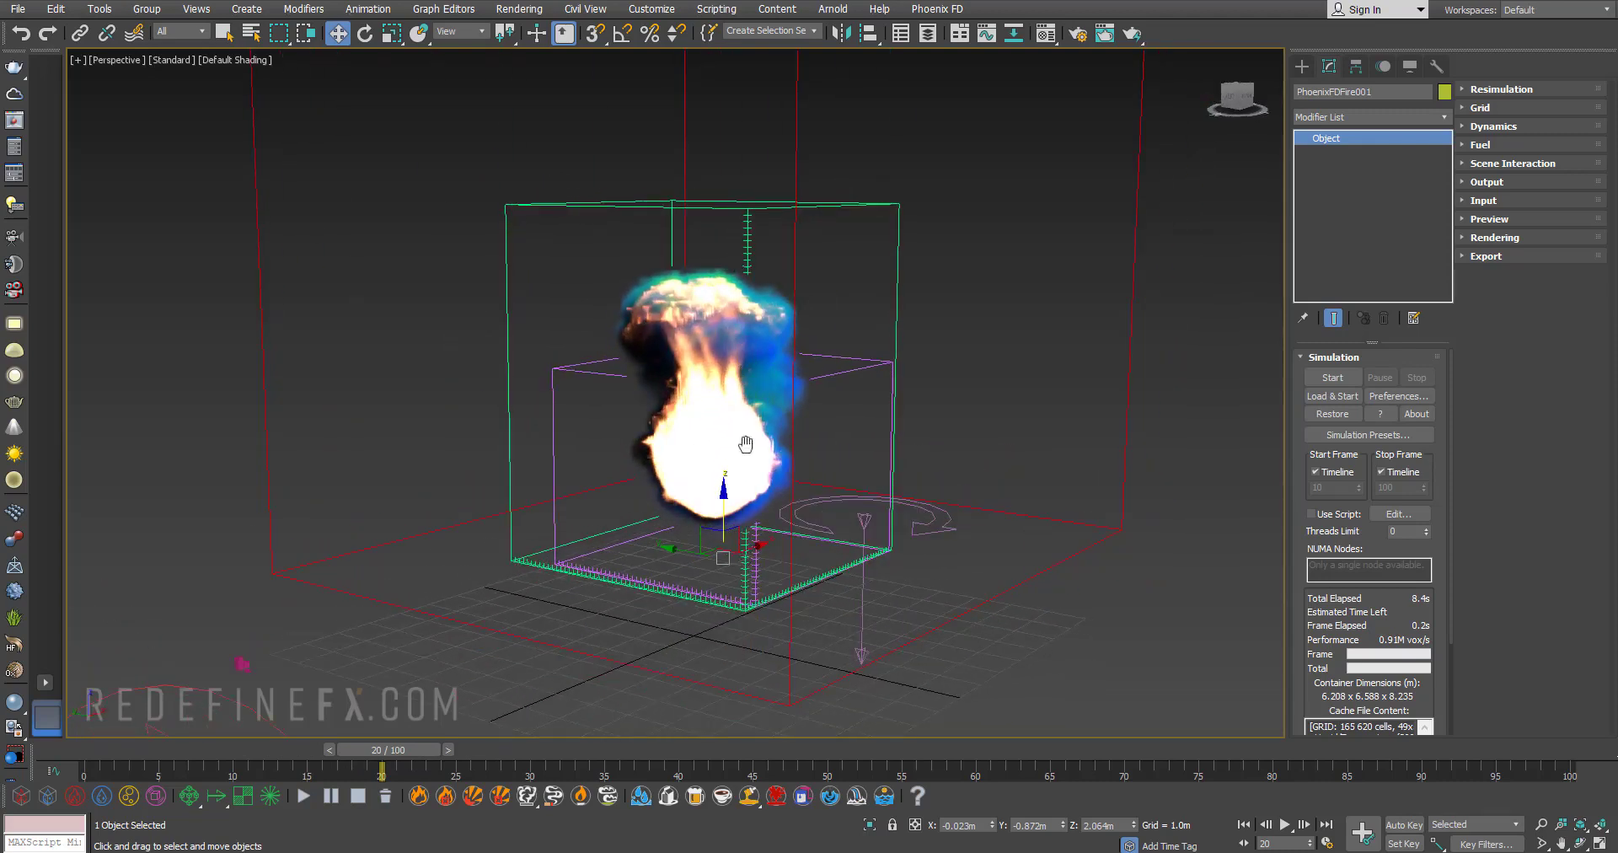
# - Return to frame 0 and create a second fire/smoke simulator of about 15.8 × 19.3 × 18.0 m beside the existing one
pyautogui.scroll(-4, 746, 444)
pyautogui.scroll(-3, 649, 298)
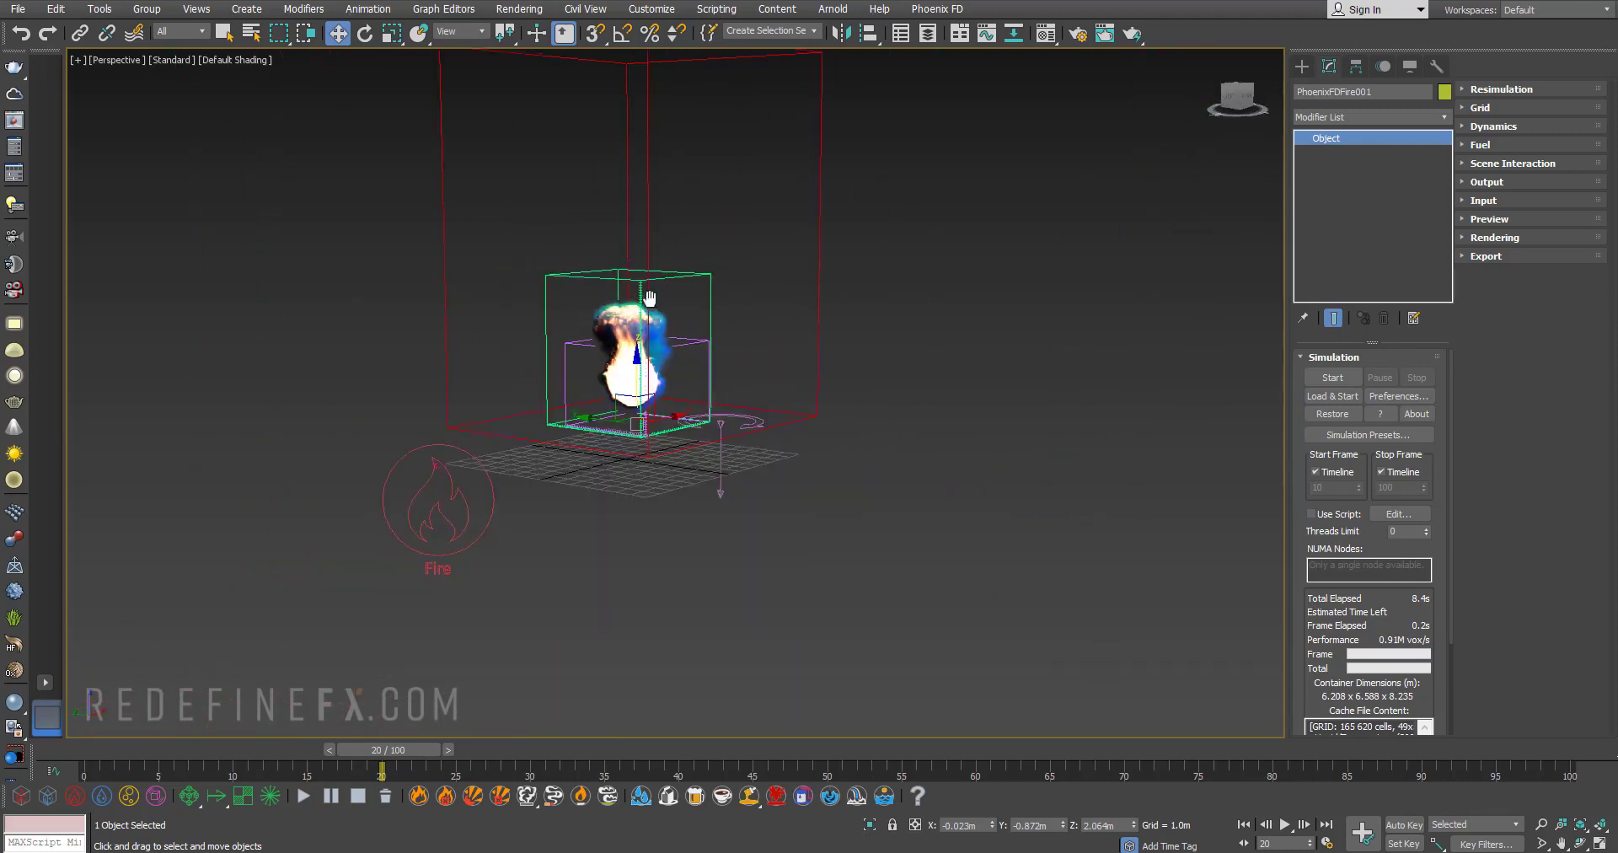
pyautogui.moveTo(649, 297); pyautogui.dragTo(604, 375, button='middle')
pyautogui.keyDown('alt'); pyautogui.moveTo(516, 507); pyautogui.dragTo(622, 455, button='middle'); pyautogui.keyUp('alt')
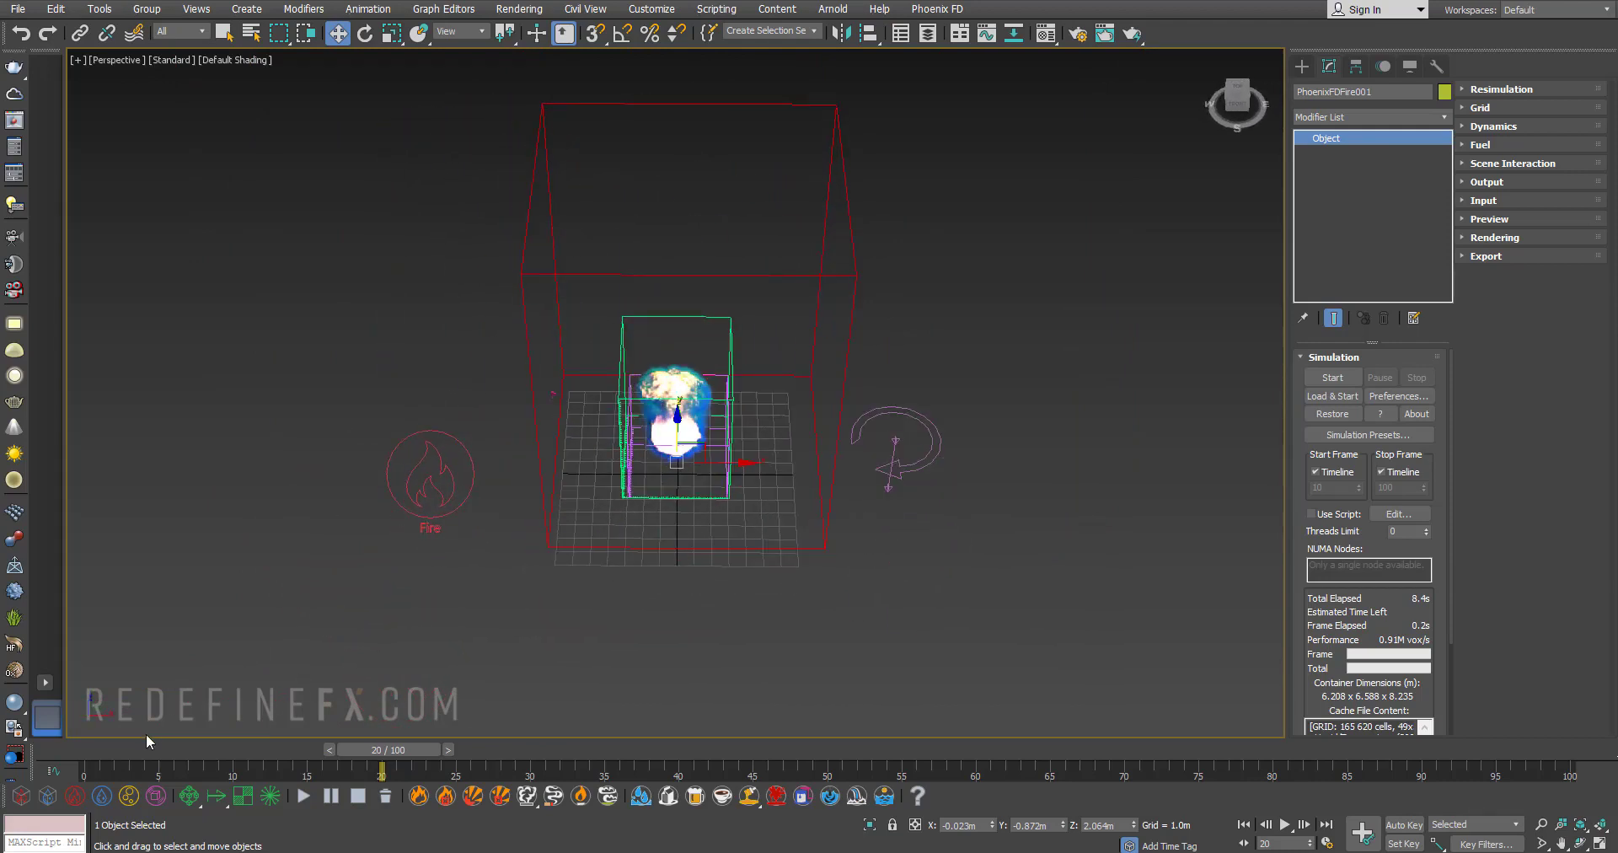
pyautogui.press('Home')
pyautogui.scroll(-3, 417, 417)
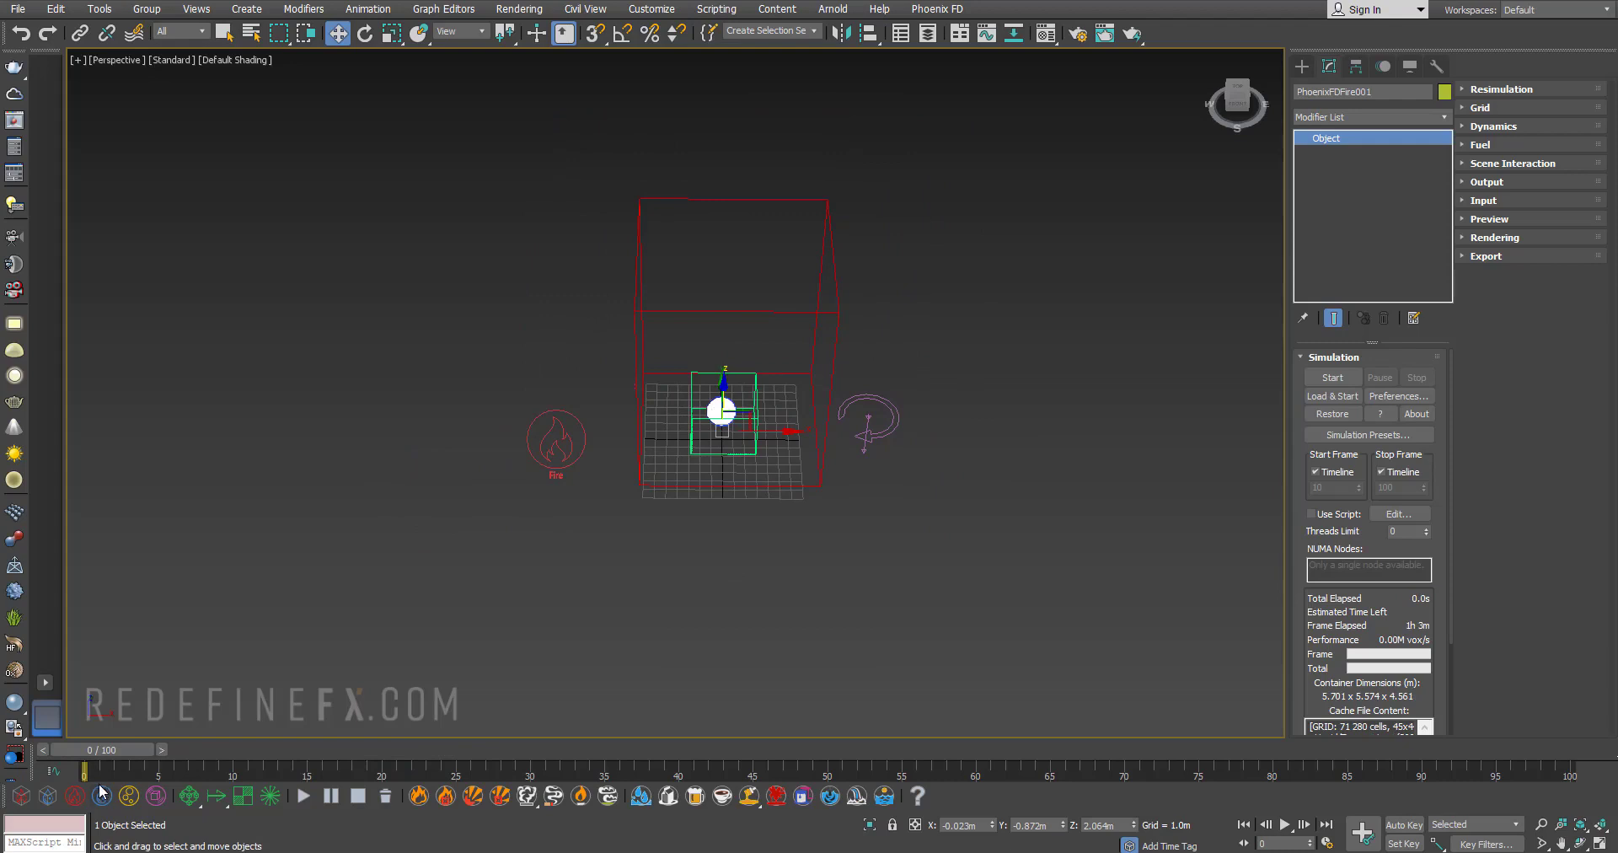
pyautogui.click(25, 797)
pyautogui.moveTo(202, 353); pyautogui.dragTo(331, 506)
pyautogui.click(335, 309)
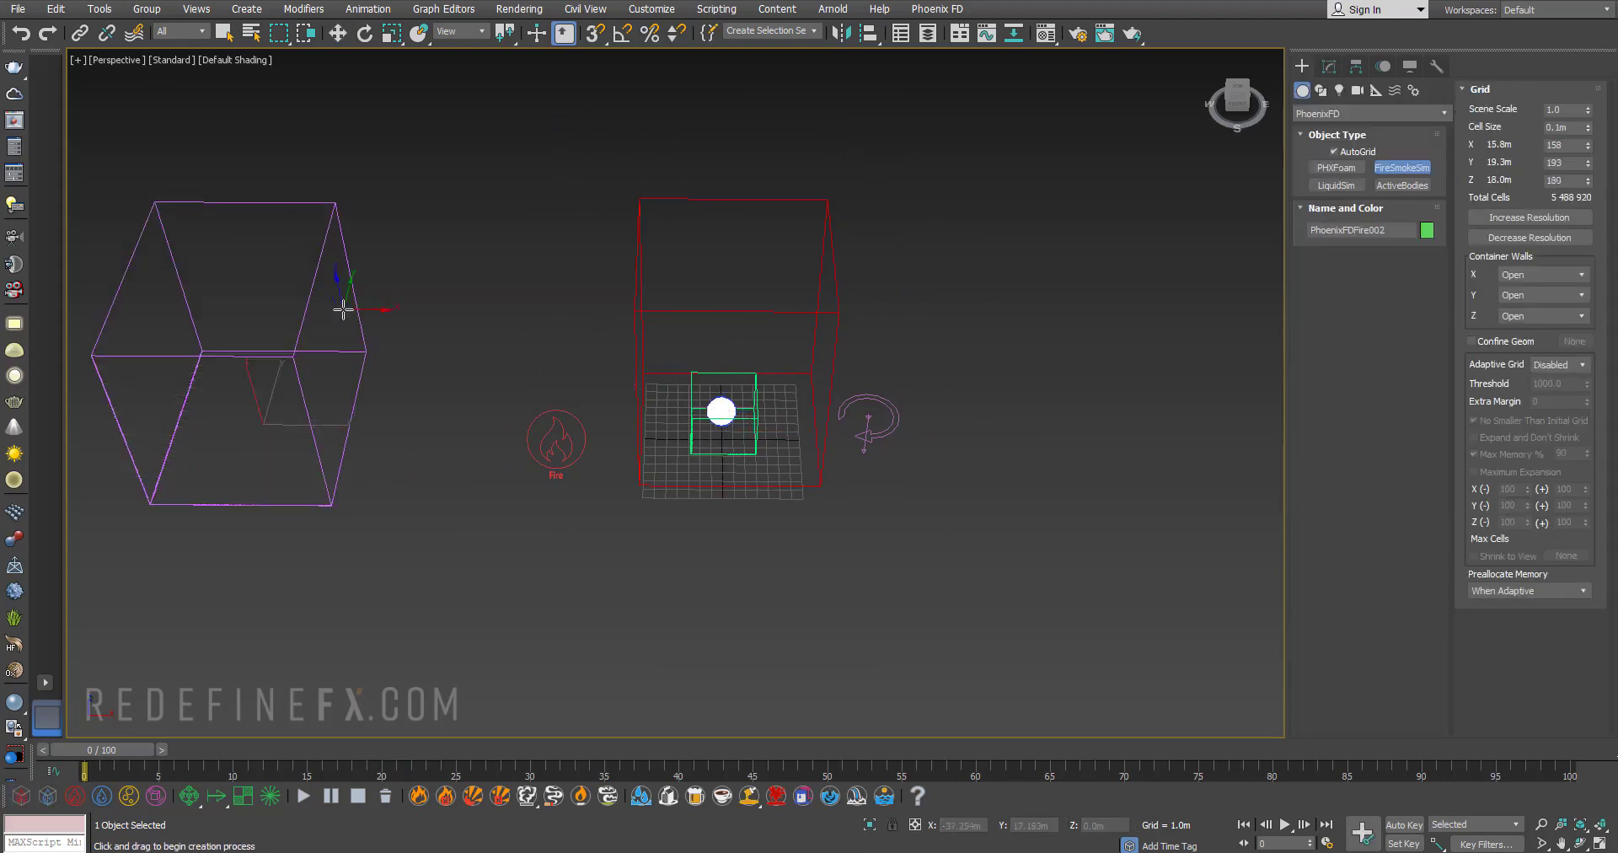
pyautogui.press('w')
# - Move the sphere out of the original simulator into the new simulator's grid
pyautogui.click(724, 409)
pyautogui.moveTo(761, 409); pyautogui.dragTo(300, 383)
pyautogui.keyDown('alt'); pyautogui.moveTo(300, 384); pyautogui.dragTo(508, 366, button='middle'); pyautogui.keyUp('alt')
# - Place a new Phoenix fire source in front of the new simulator and show its parameters
pyautogui.click(74, 796)
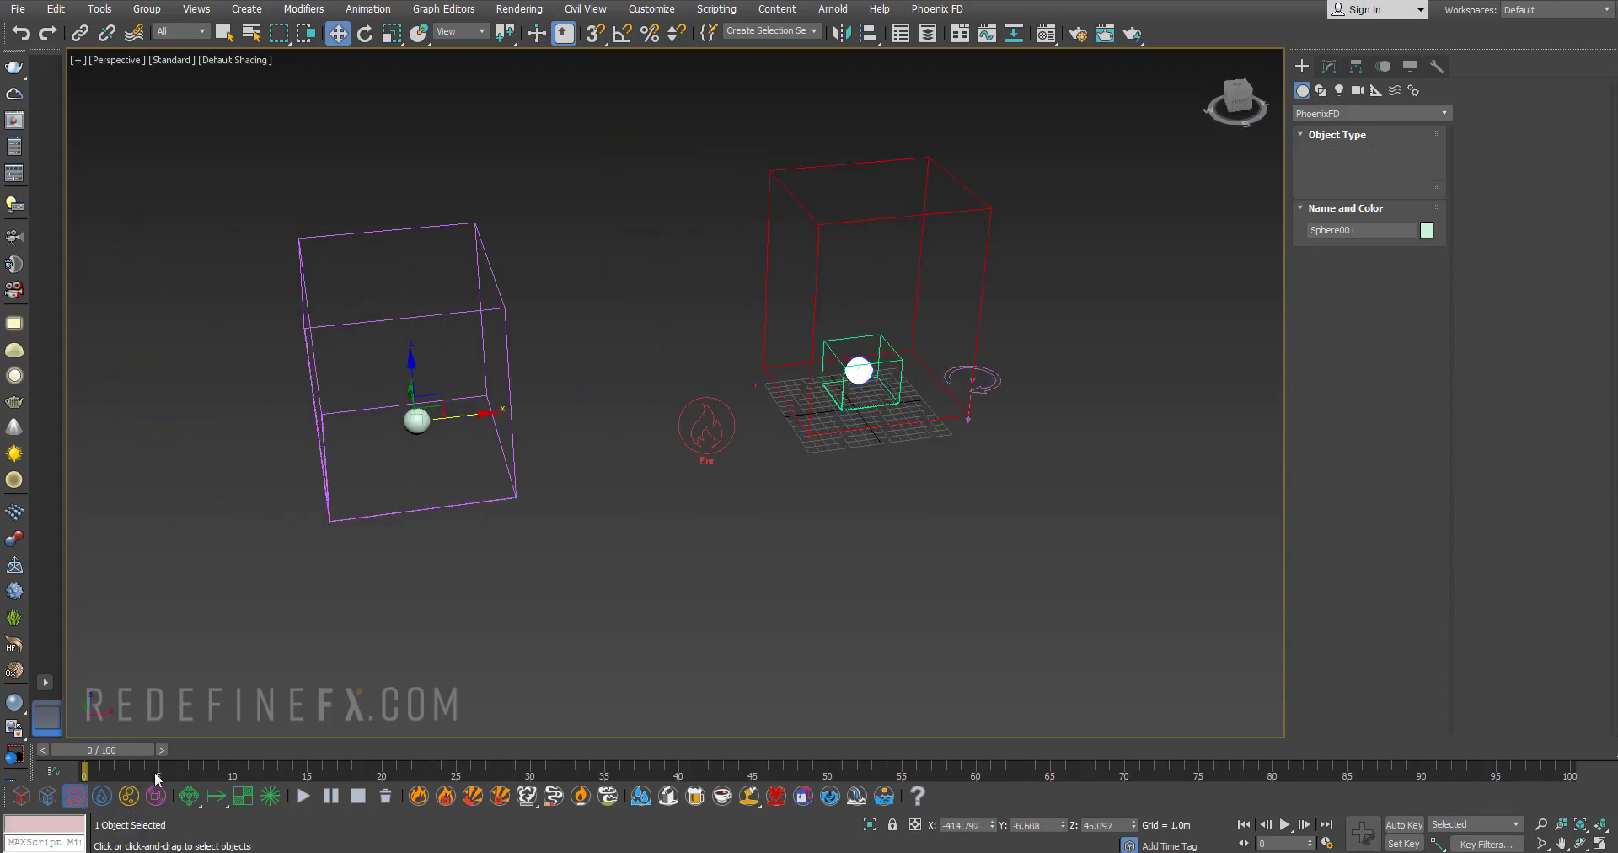
pyautogui.moveTo(446, 597); pyautogui.dragTo(487, 617)
pyautogui.press('w')
pyautogui.click(1329, 66)
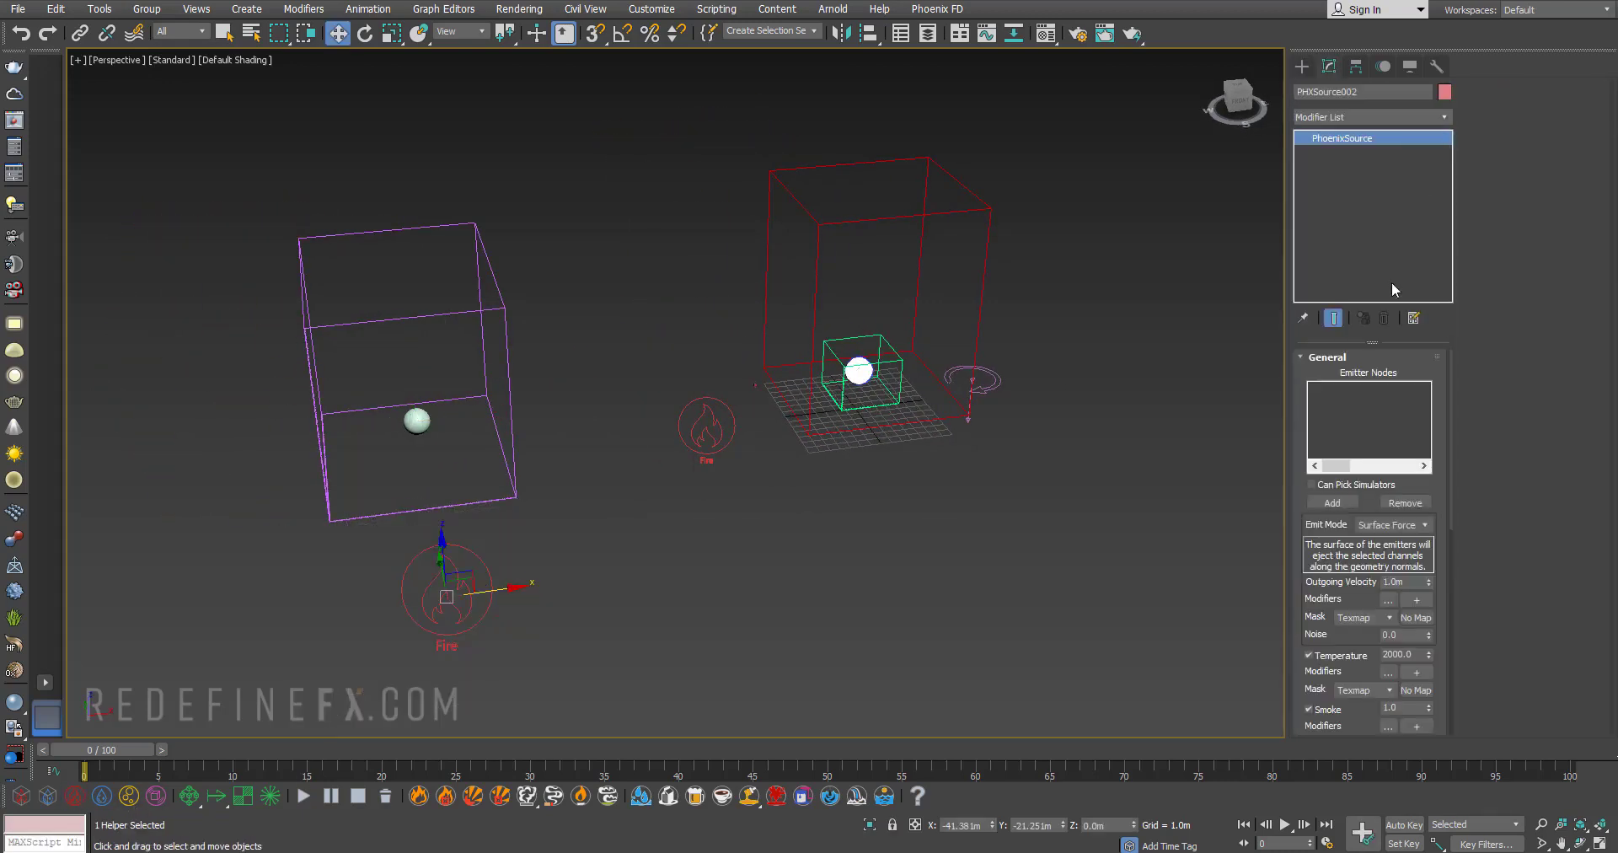
pyautogui.keyDown('alt'); pyautogui.moveTo(445, 497); pyautogui.dragTo(355, 250, button='middle'); pyautogui.keyUp('alt')
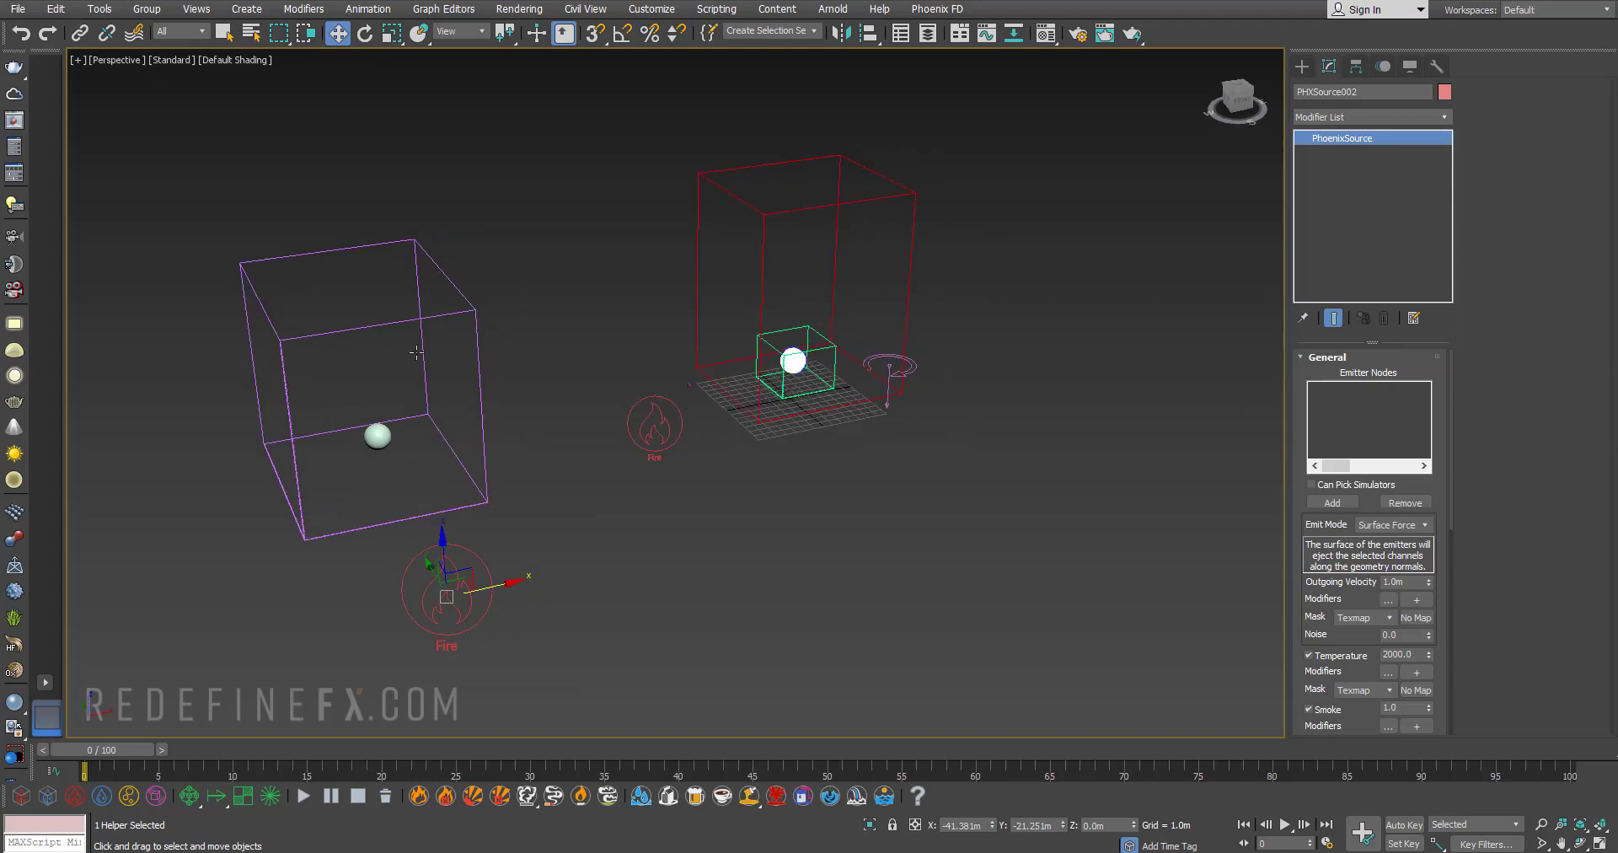
pyautogui.scroll(-2, 532, 295)
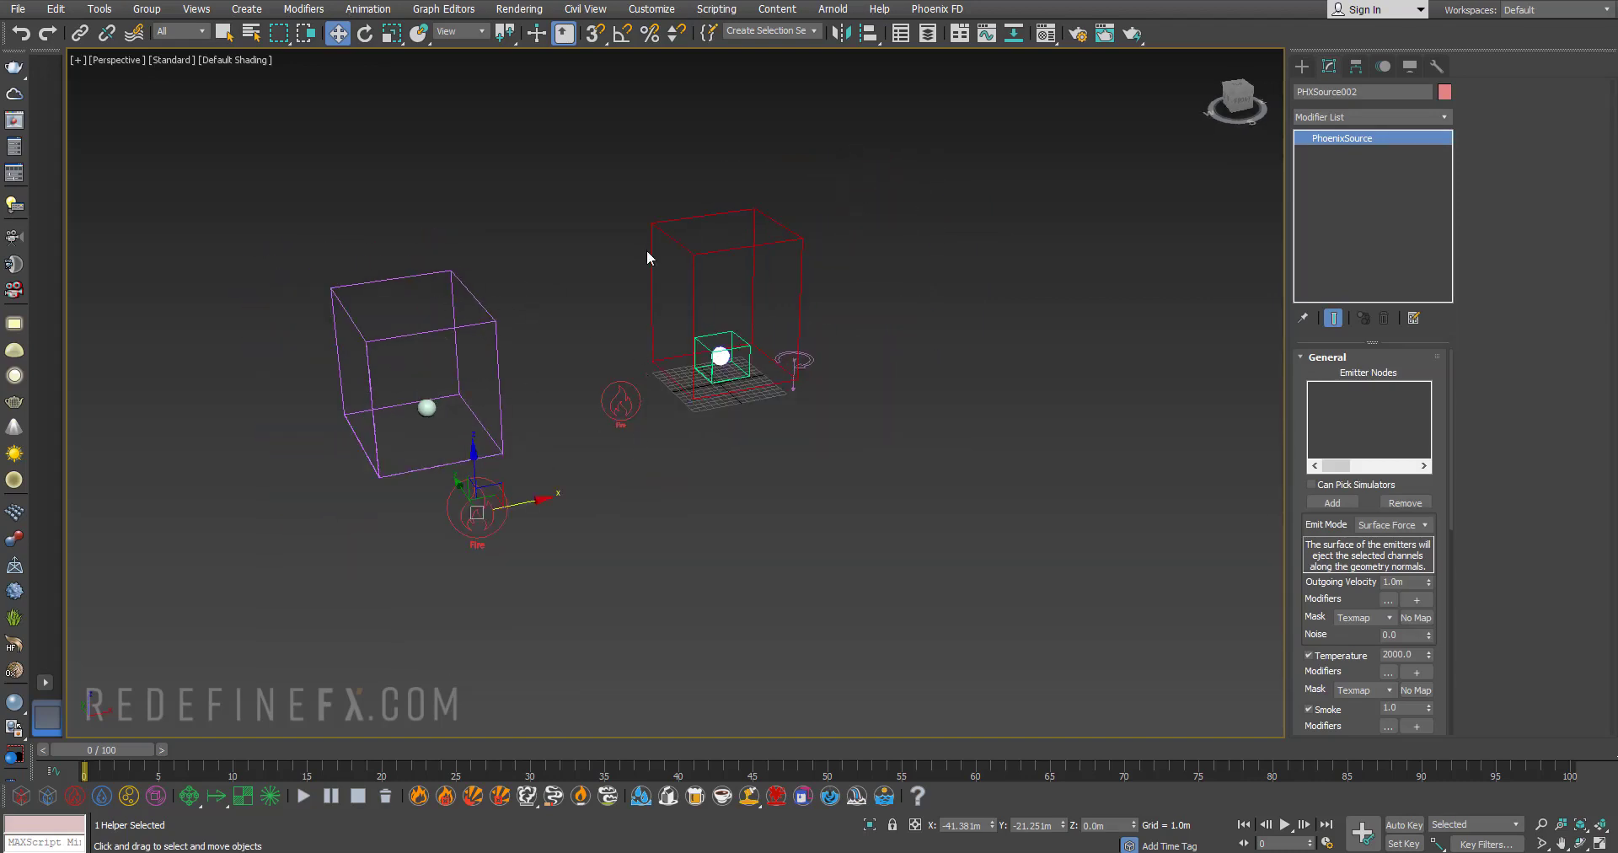
pyautogui.keyDown('alt'); pyautogui.moveTo(647, 250); pyautogui.dragTo(596, 430, button='middle'); pyautogui.keyUp('alt')
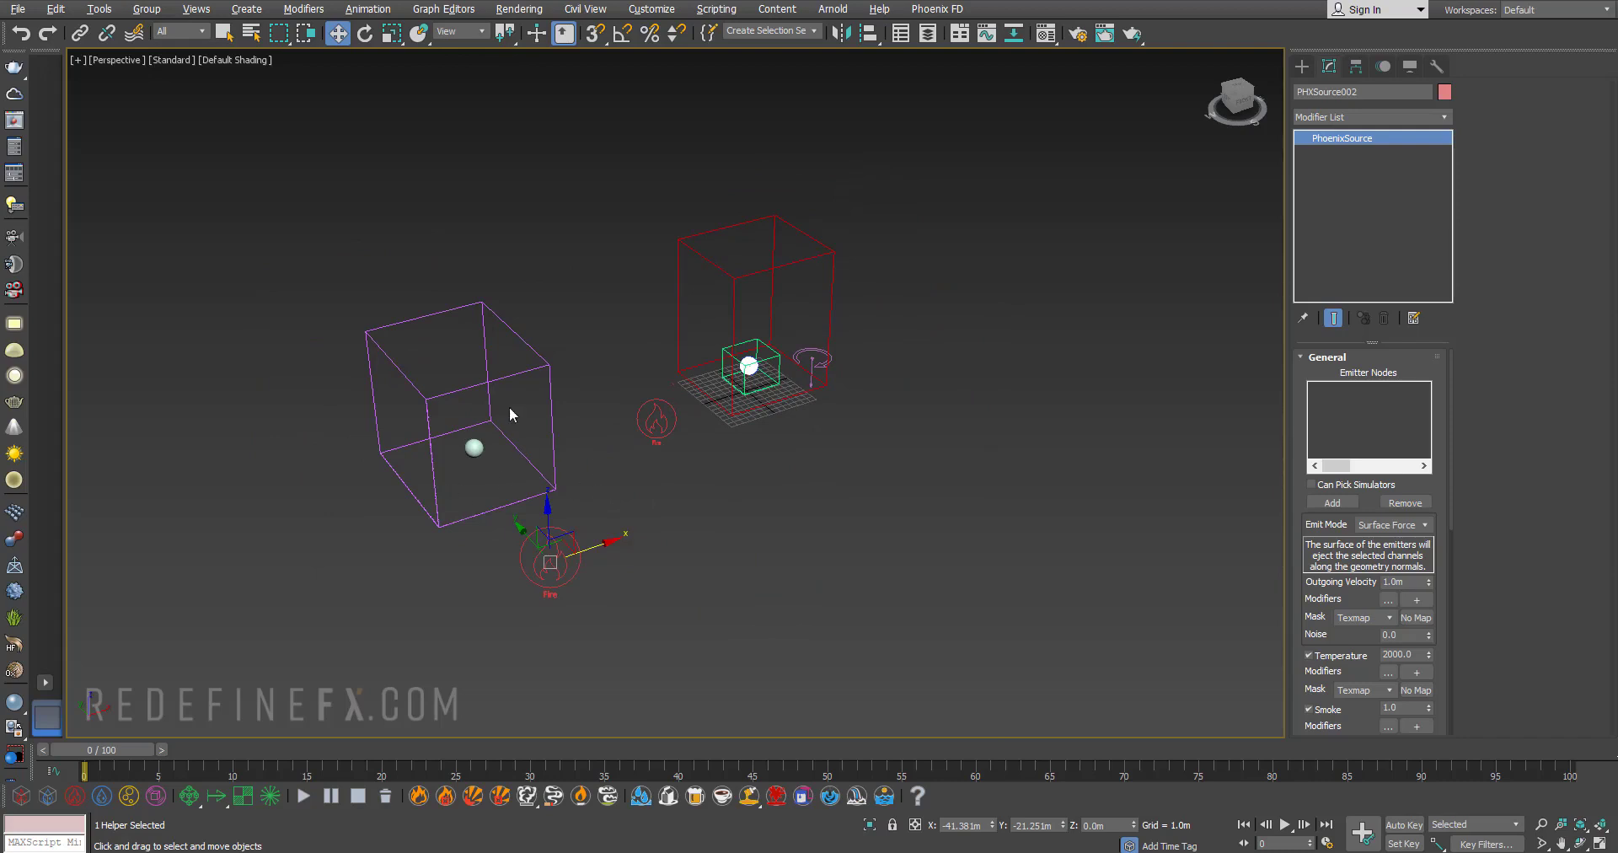
pyautogui.keyDown('alt'); pyautogui.moveTo(509, 406); pyautogui.dragTo(418, 228, button='middle'); pyautogui.keyUp('alt')
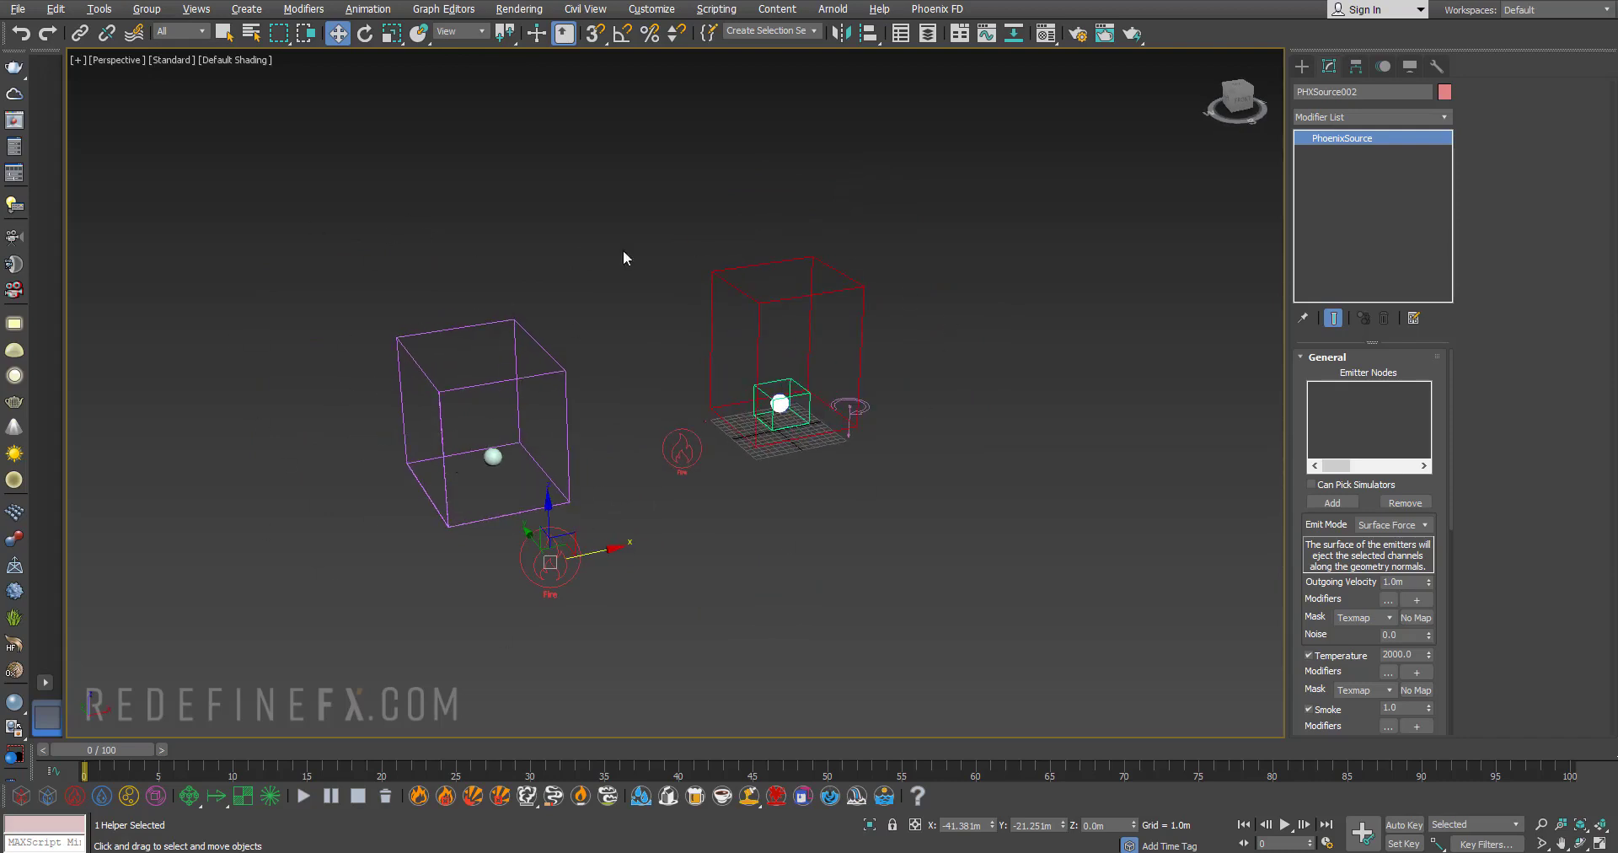
pyautogui.moveTo(455, 377); pyautogui.dragTo(587, 350, button='middle')
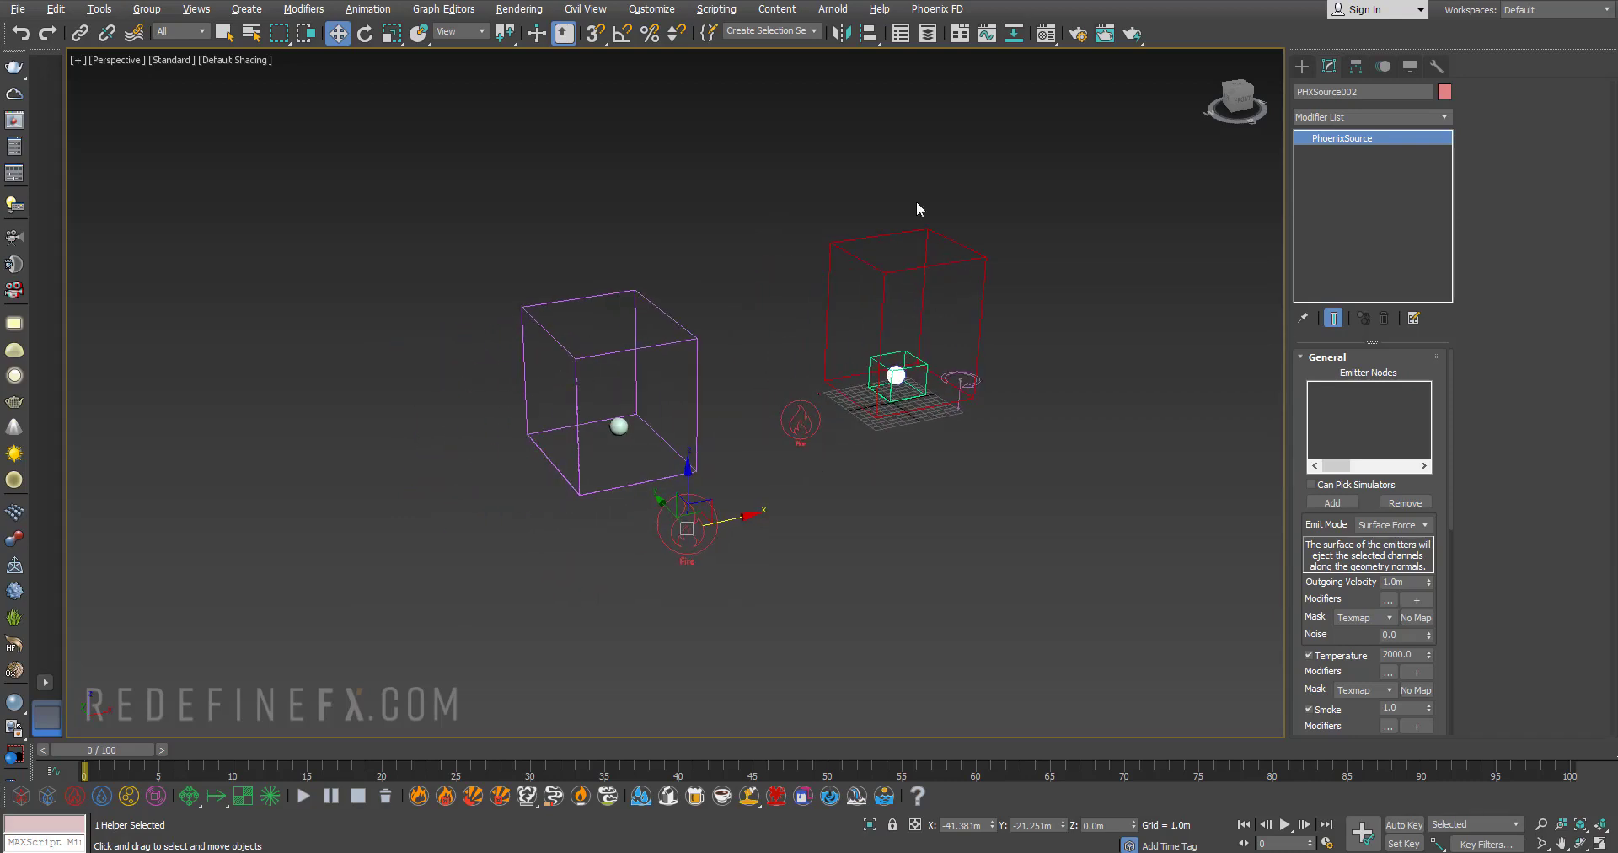